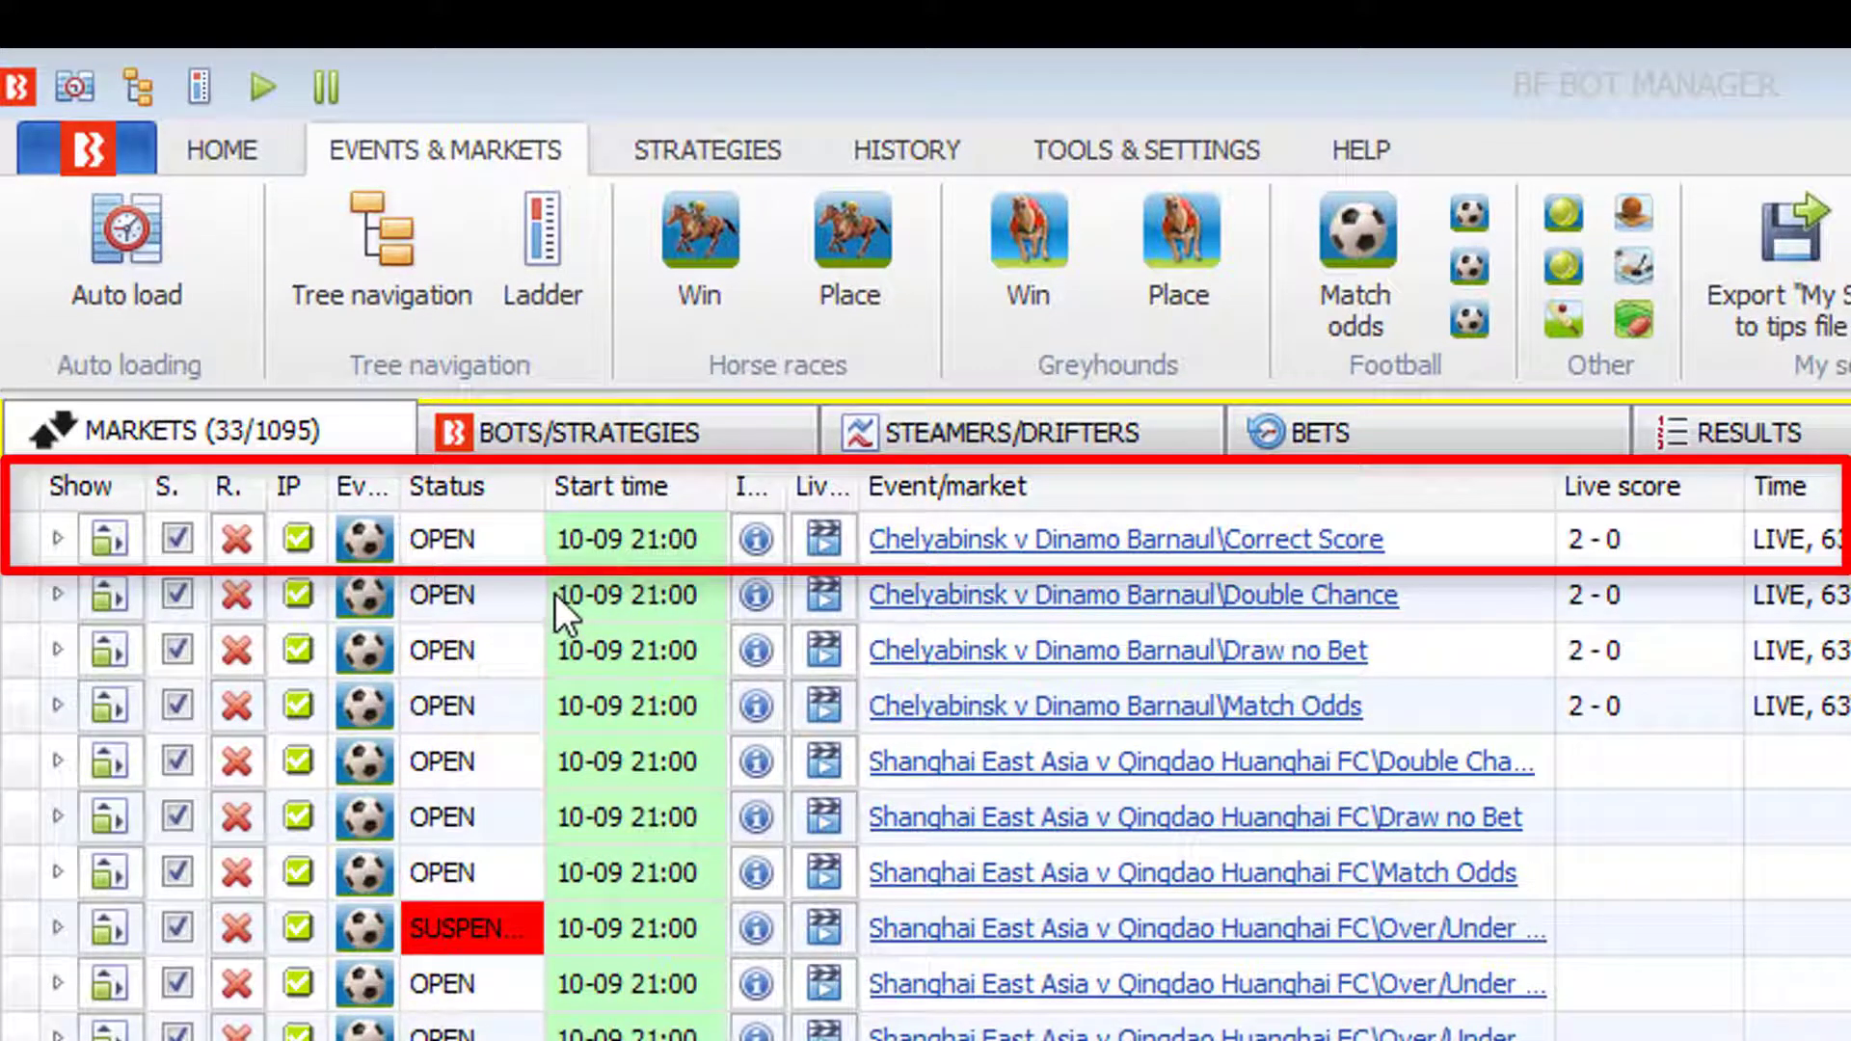
# Review the market information for Chelyabinsk v Dinamo Barnaul Correct Score, close it, and inspect the control beside that market's first favourite.
pyautogui.click(705, 562)
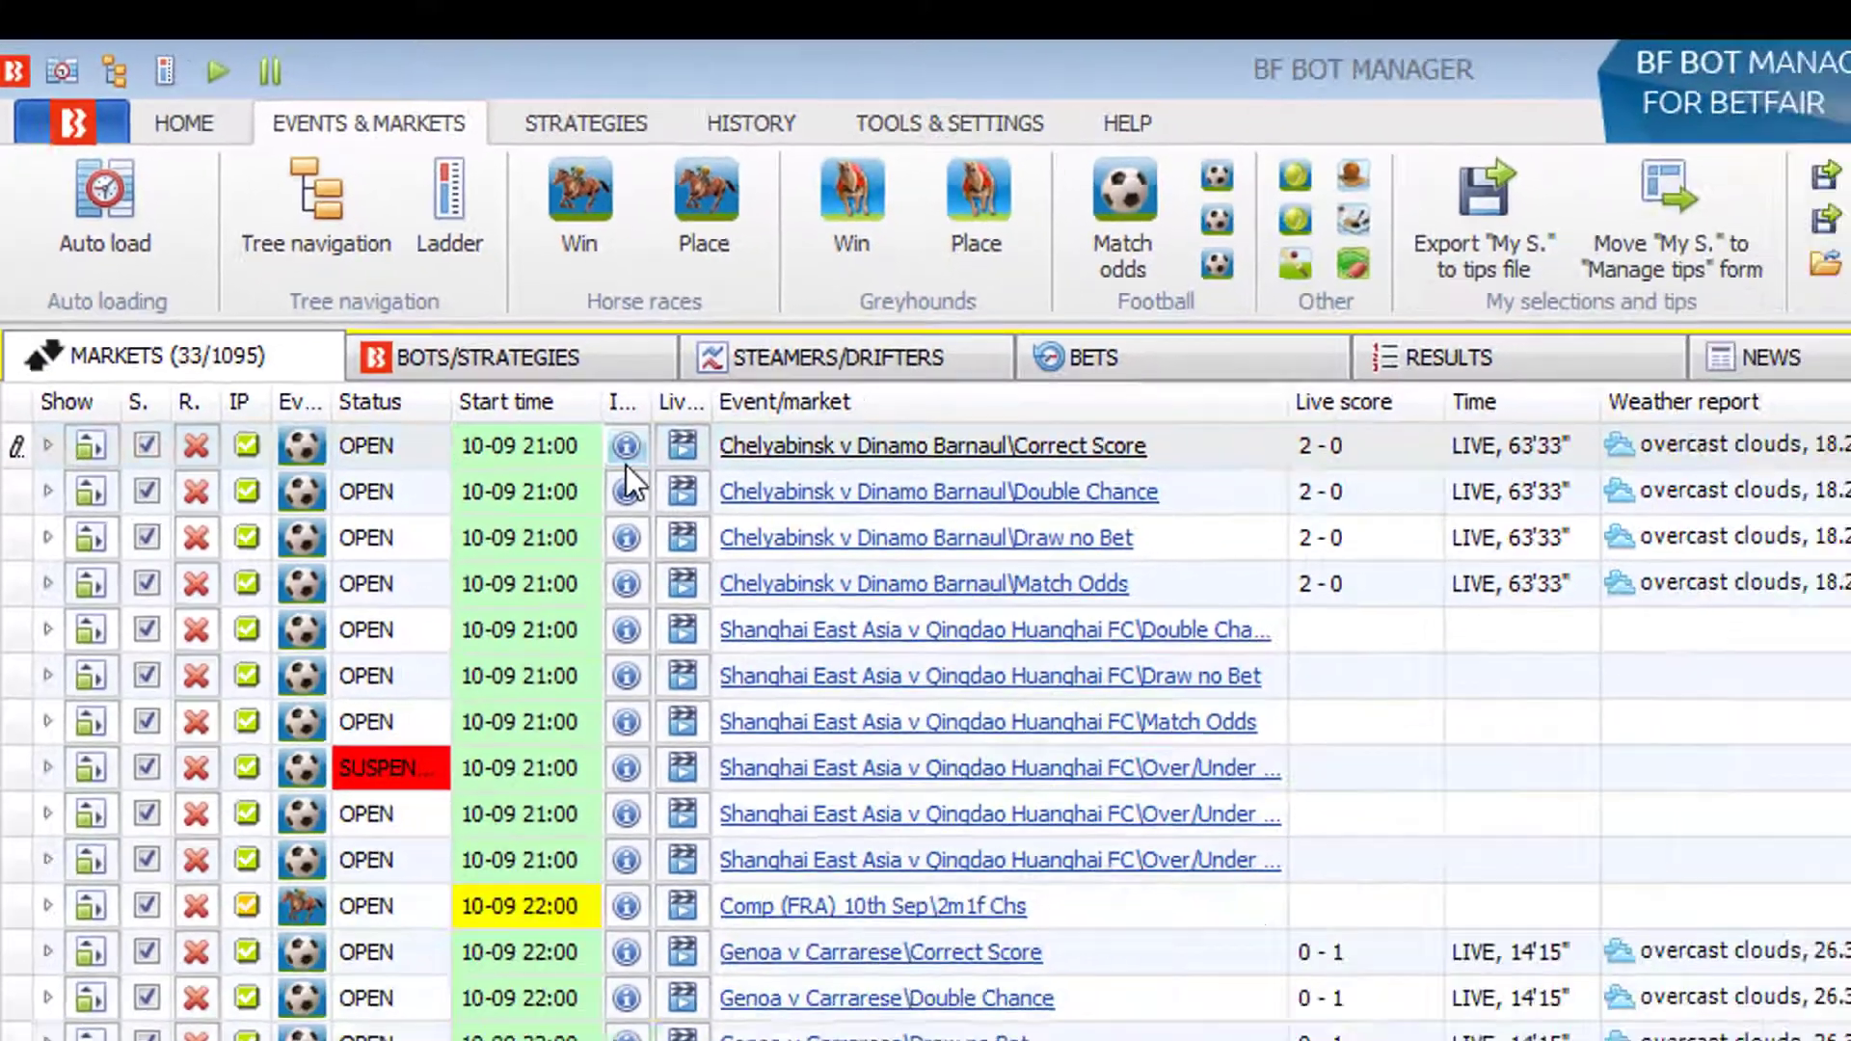
pyautogui.click(756, 557)
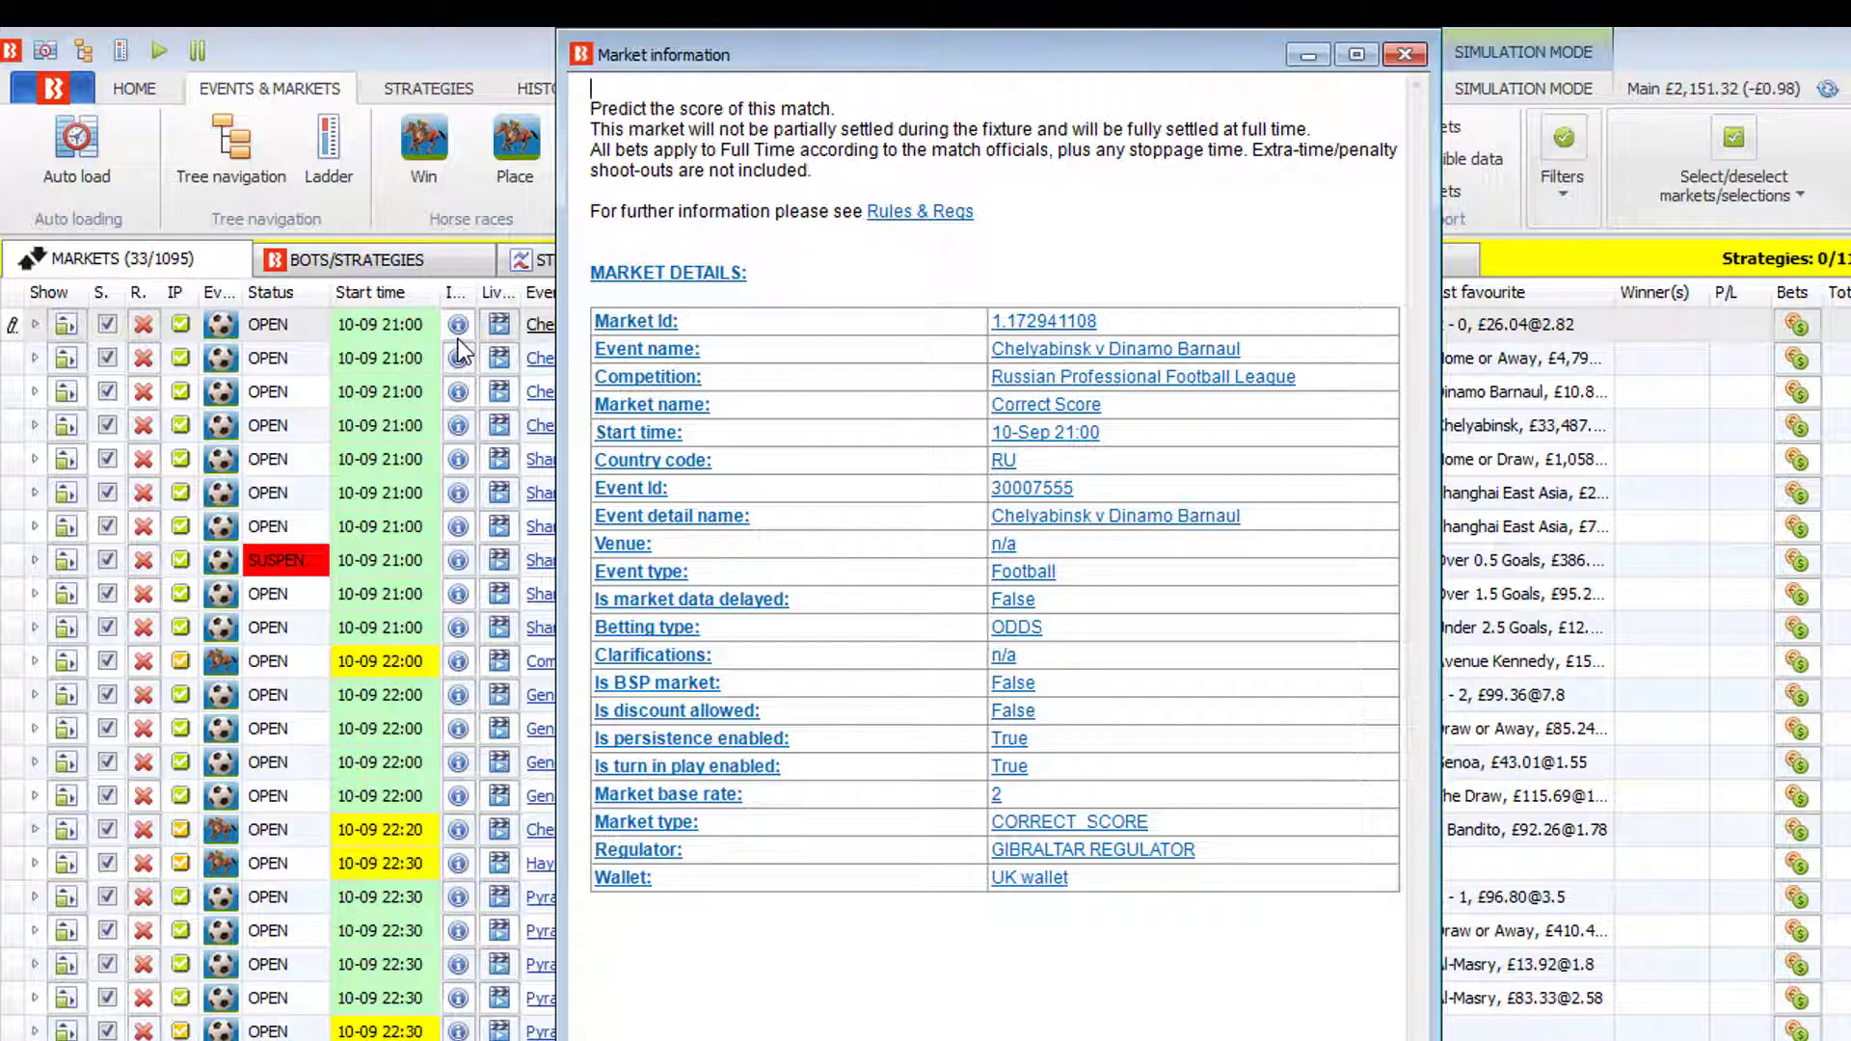
pyautogui.press('Escape')
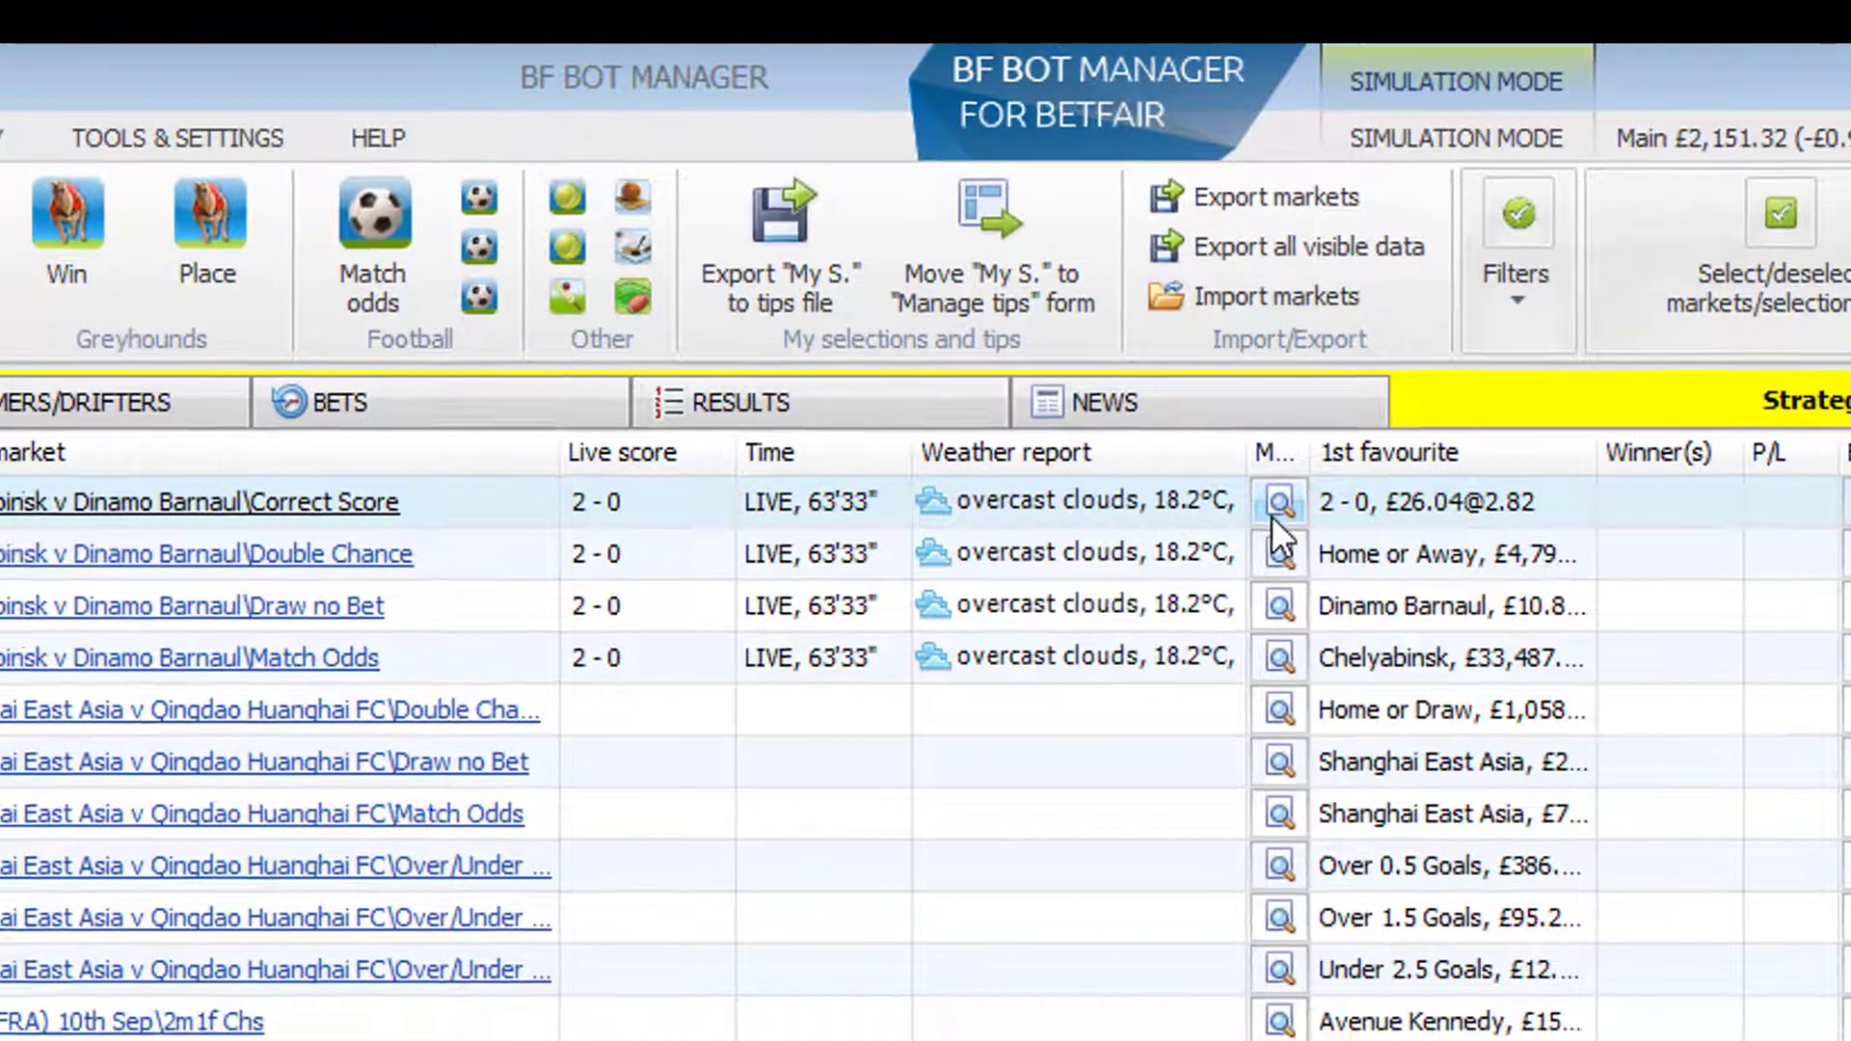
pyautogui.click(1271, 521)
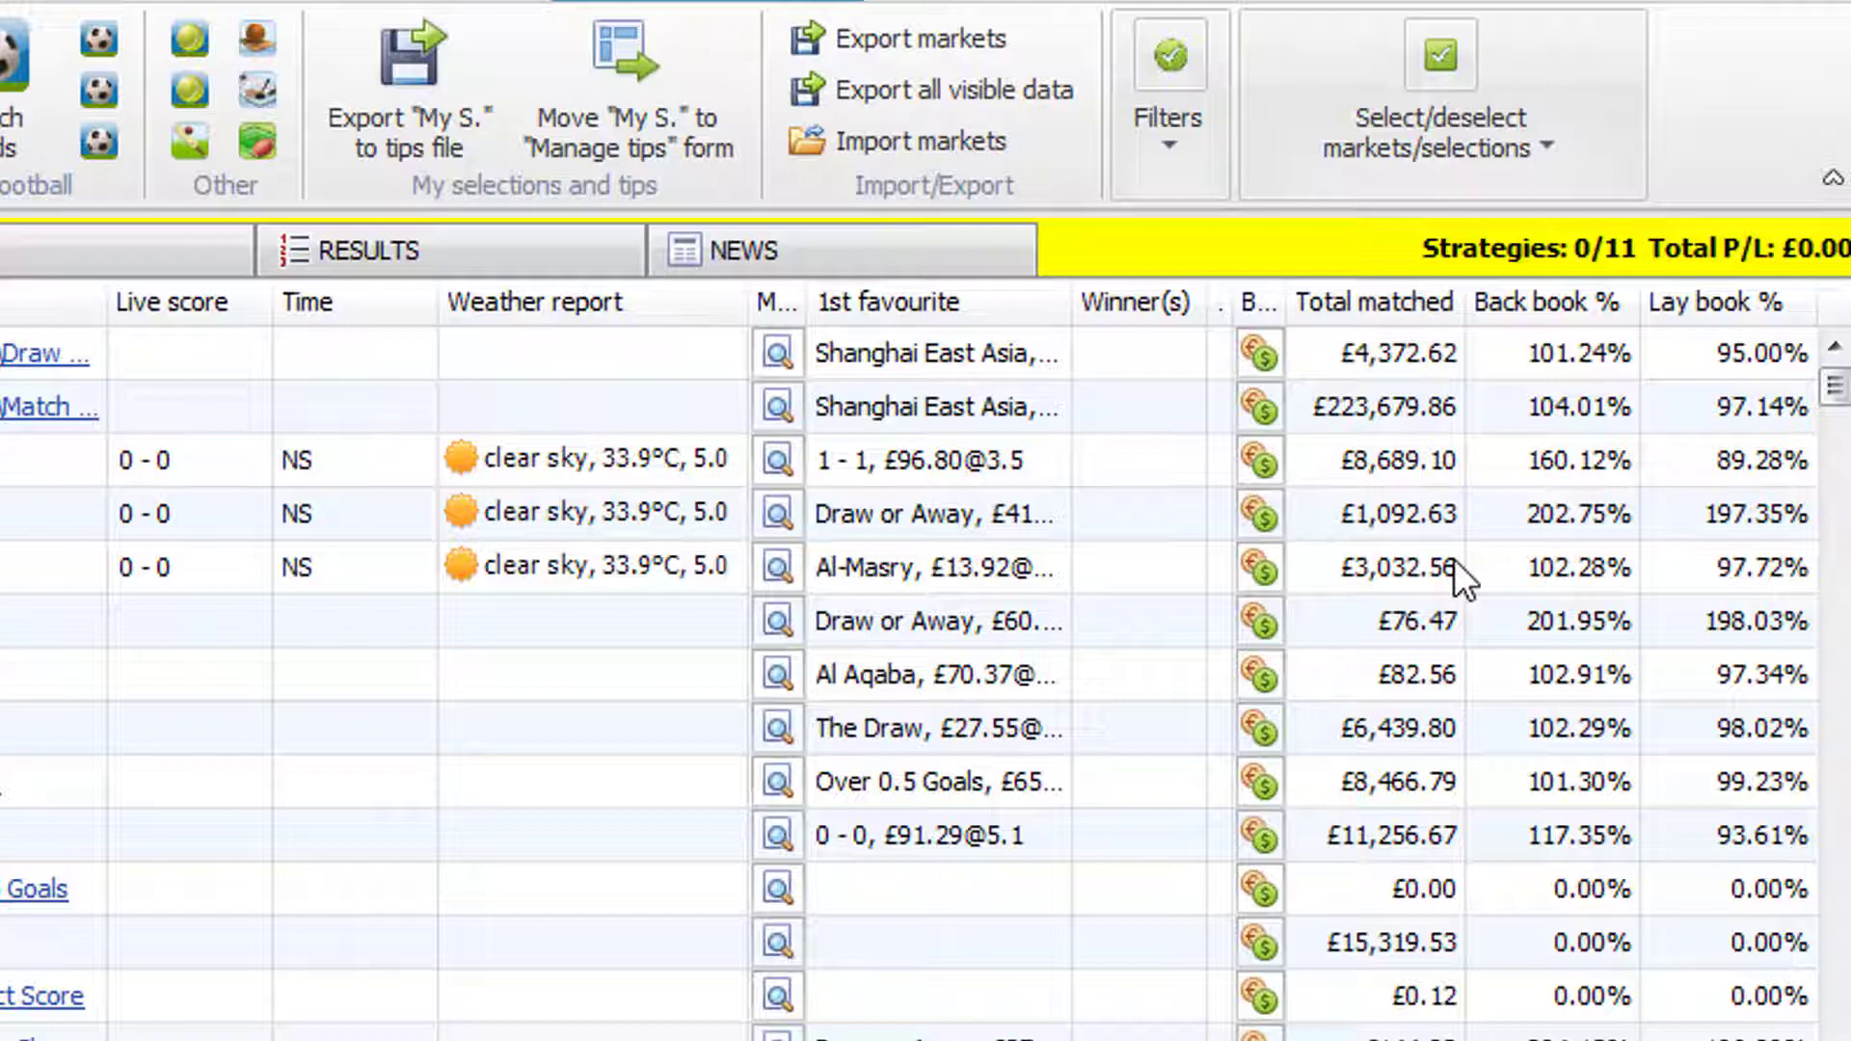
# Add the Competition, Bet delay and Country Code columns to the markets grid.
pyautogui.rightClick(999, 303)
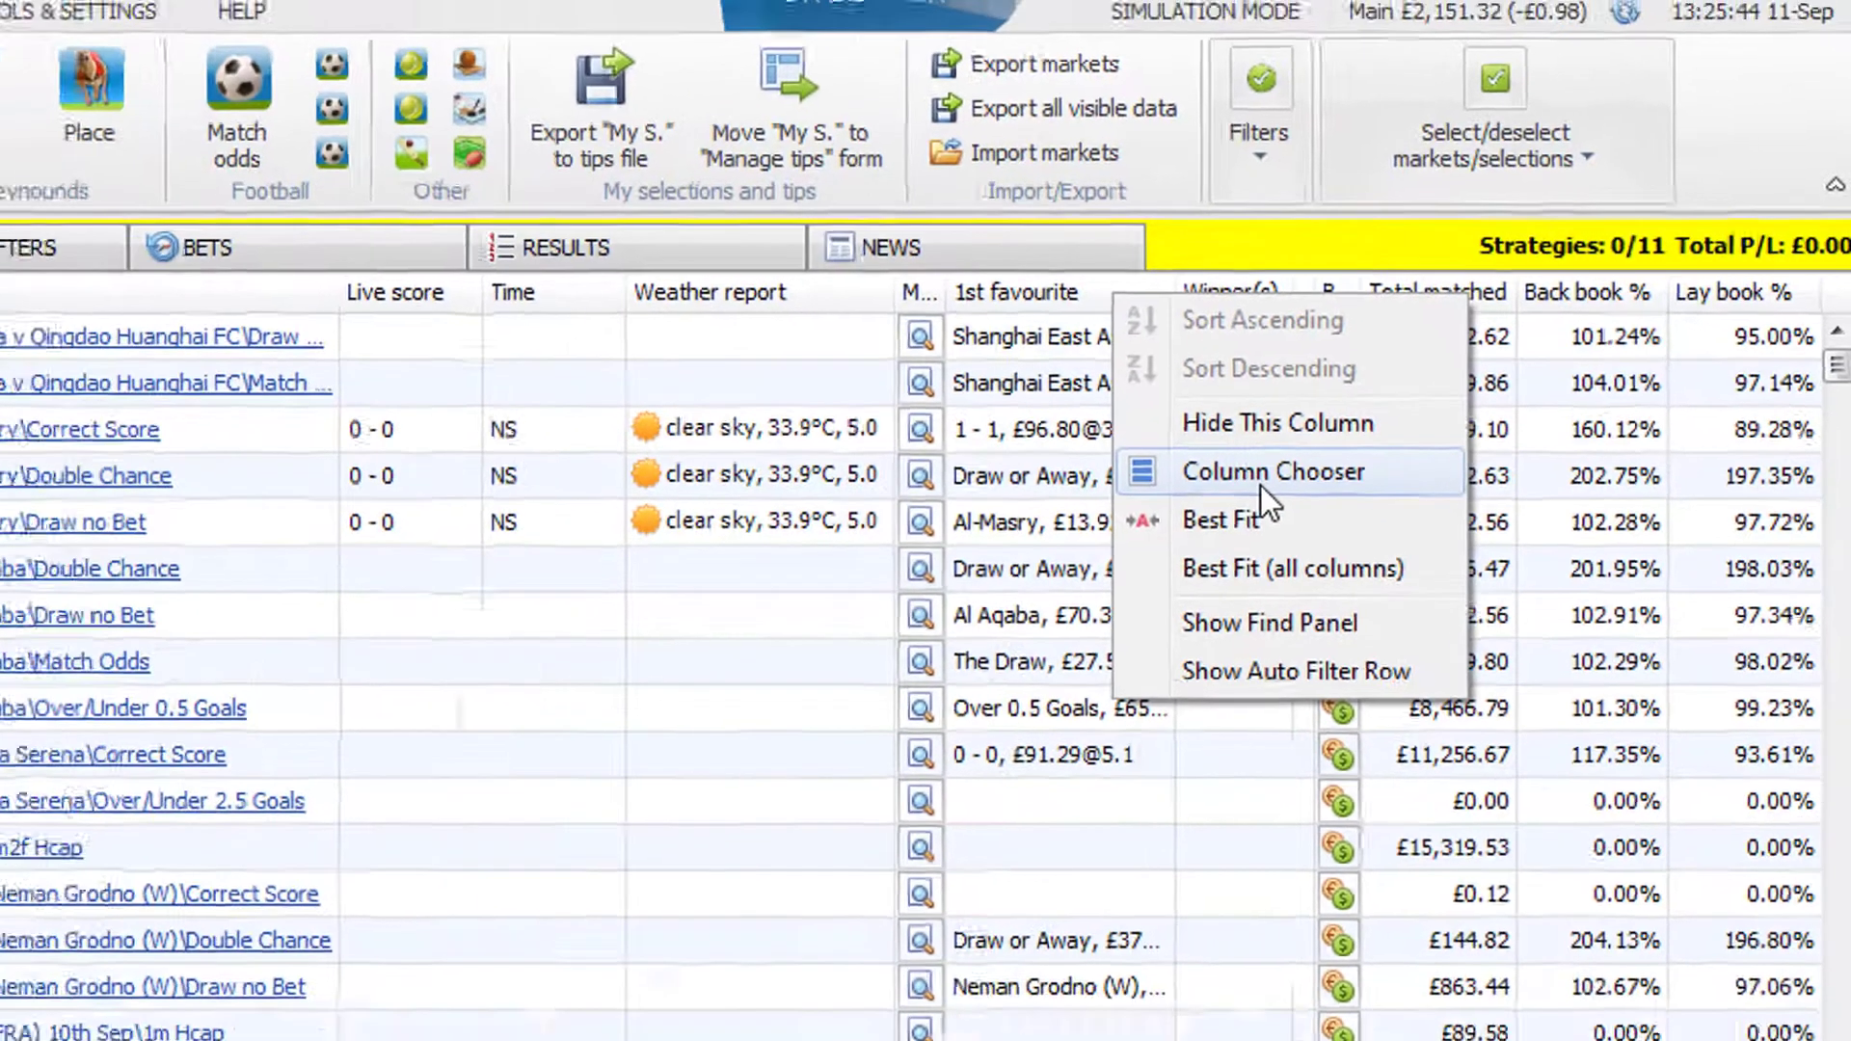
pyautogui.click(1201, 392)
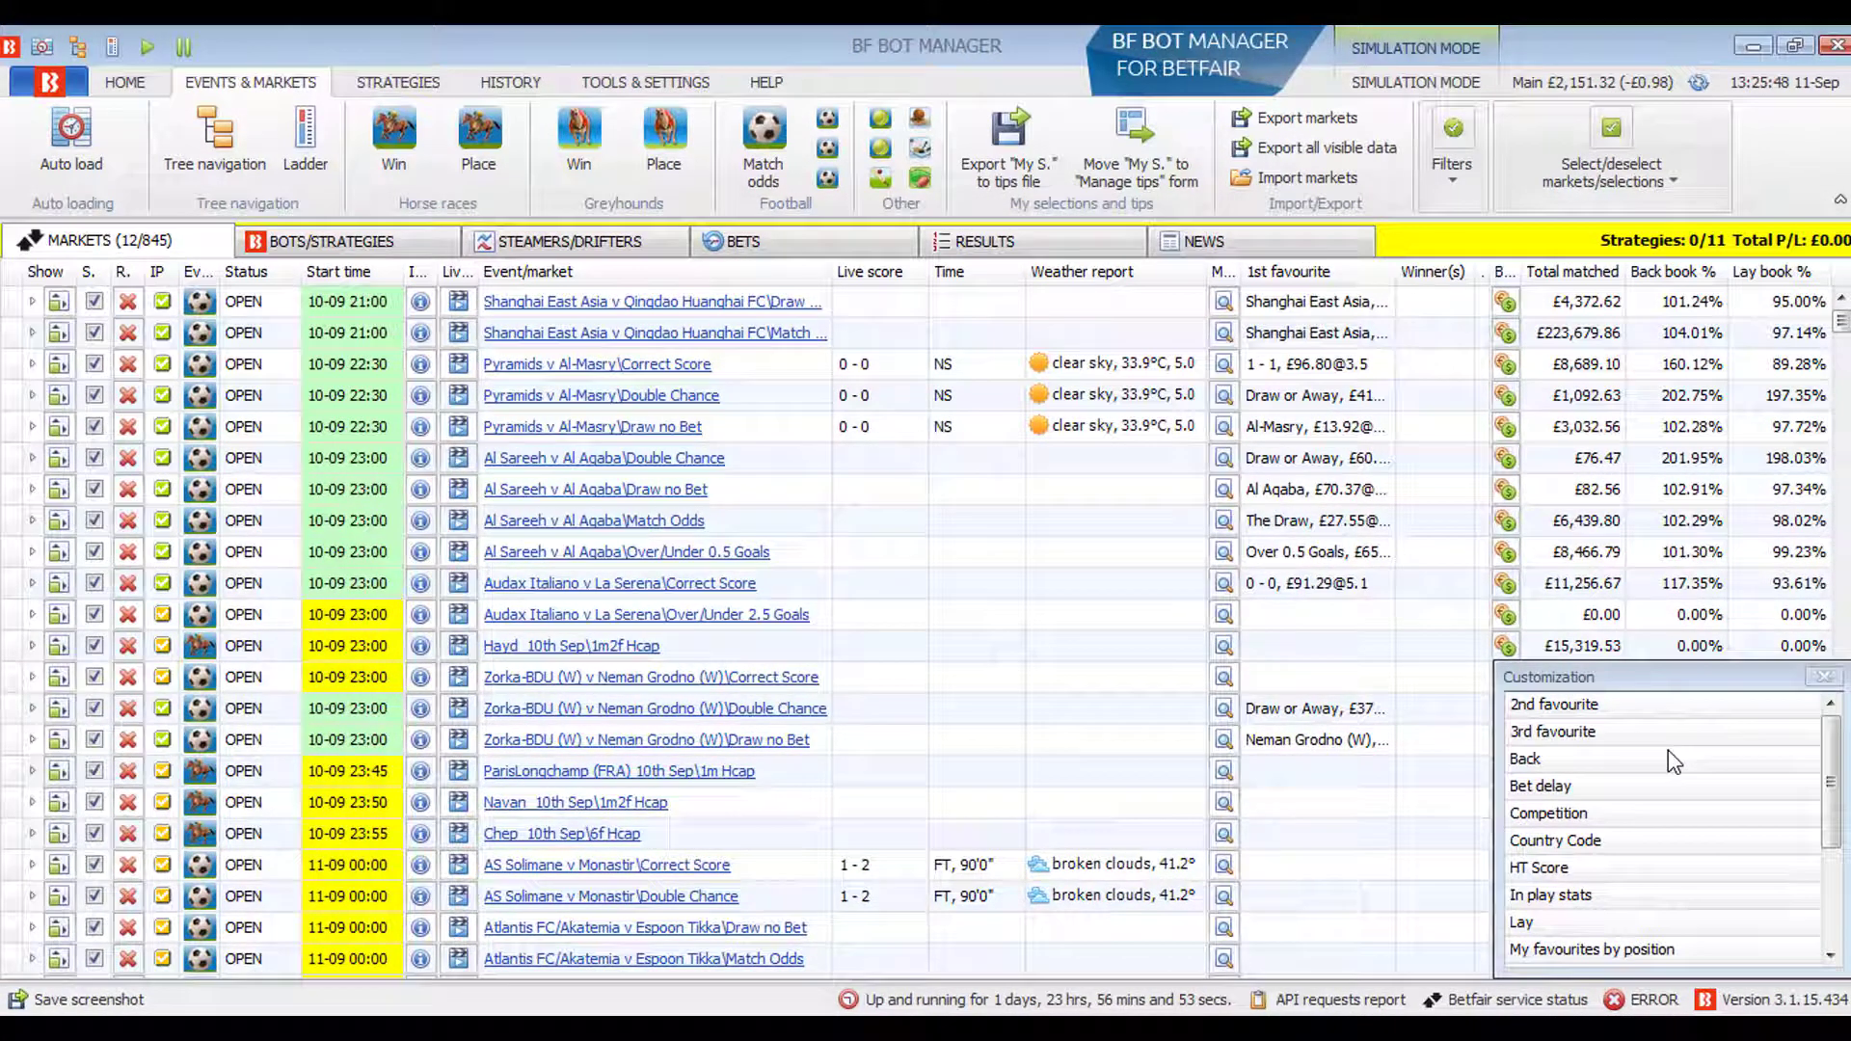
pyautogui.doubleClick(1563, 813)
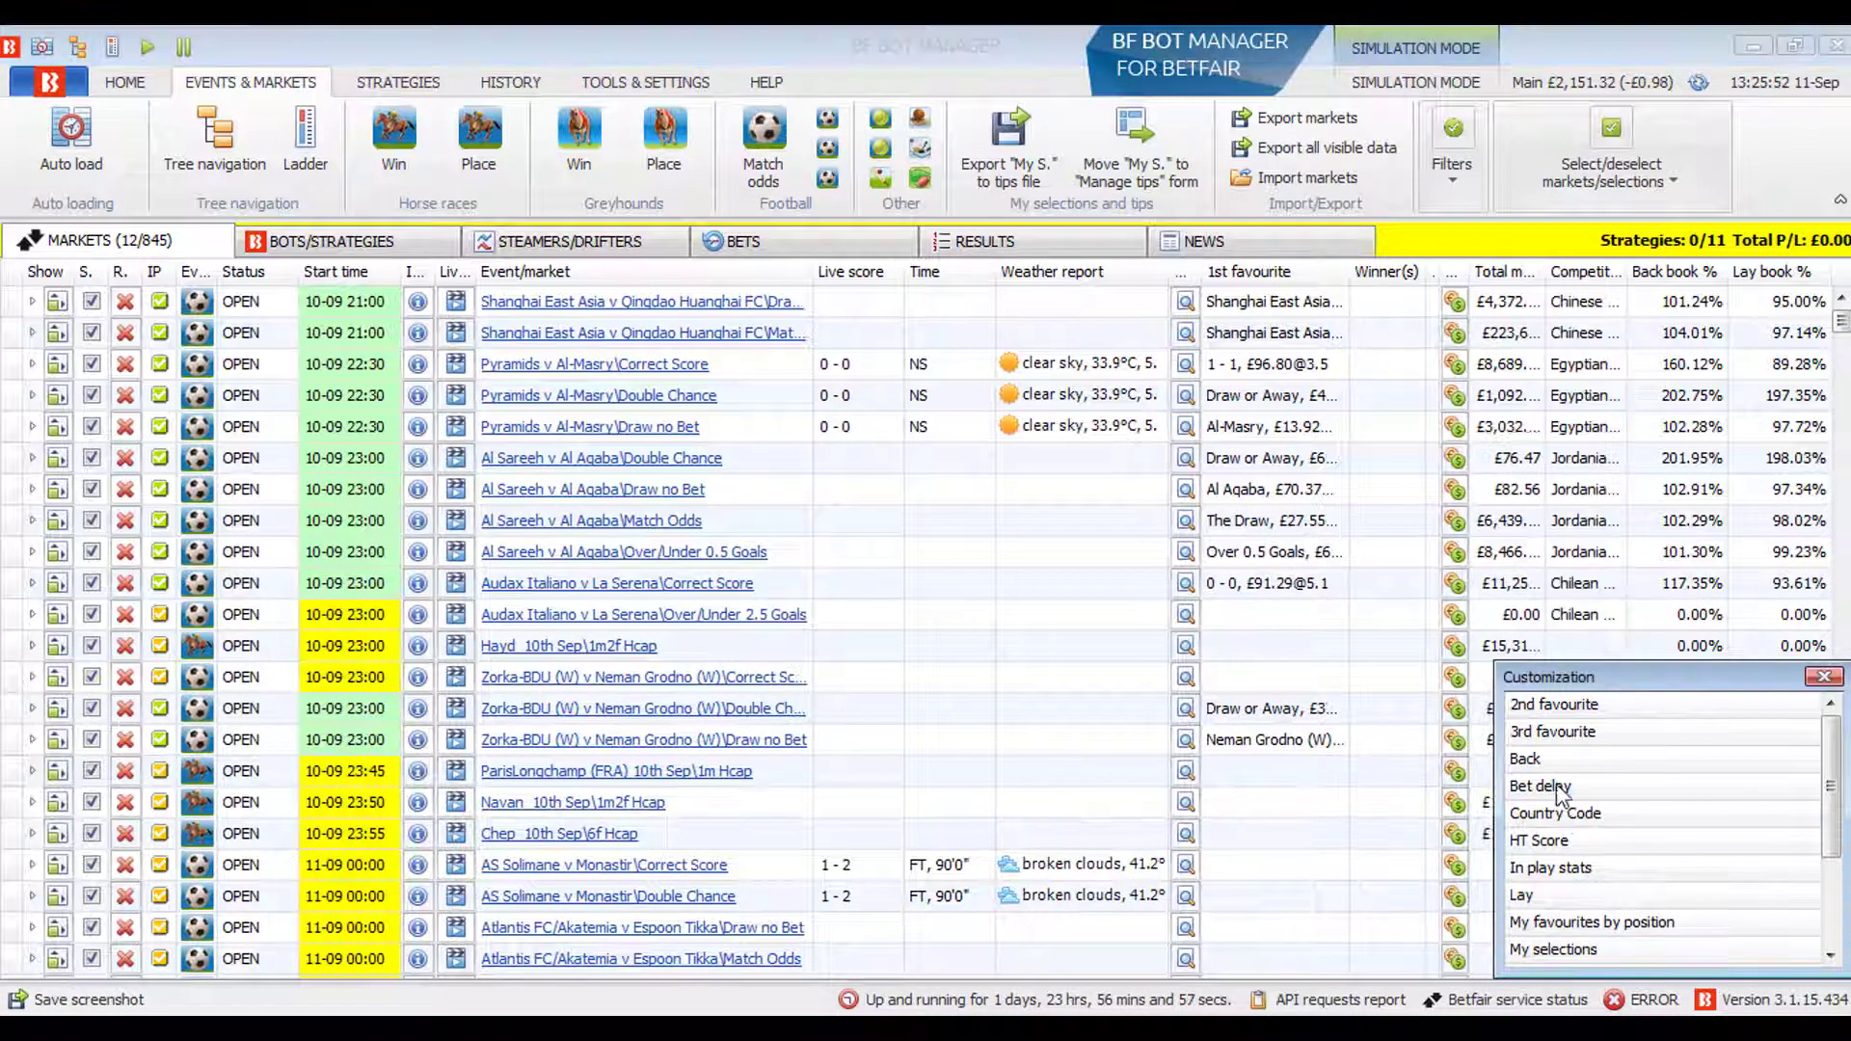
pyautogui.doubleClick(1559, 785)
pyautogui.doubleClick(1560, 786)
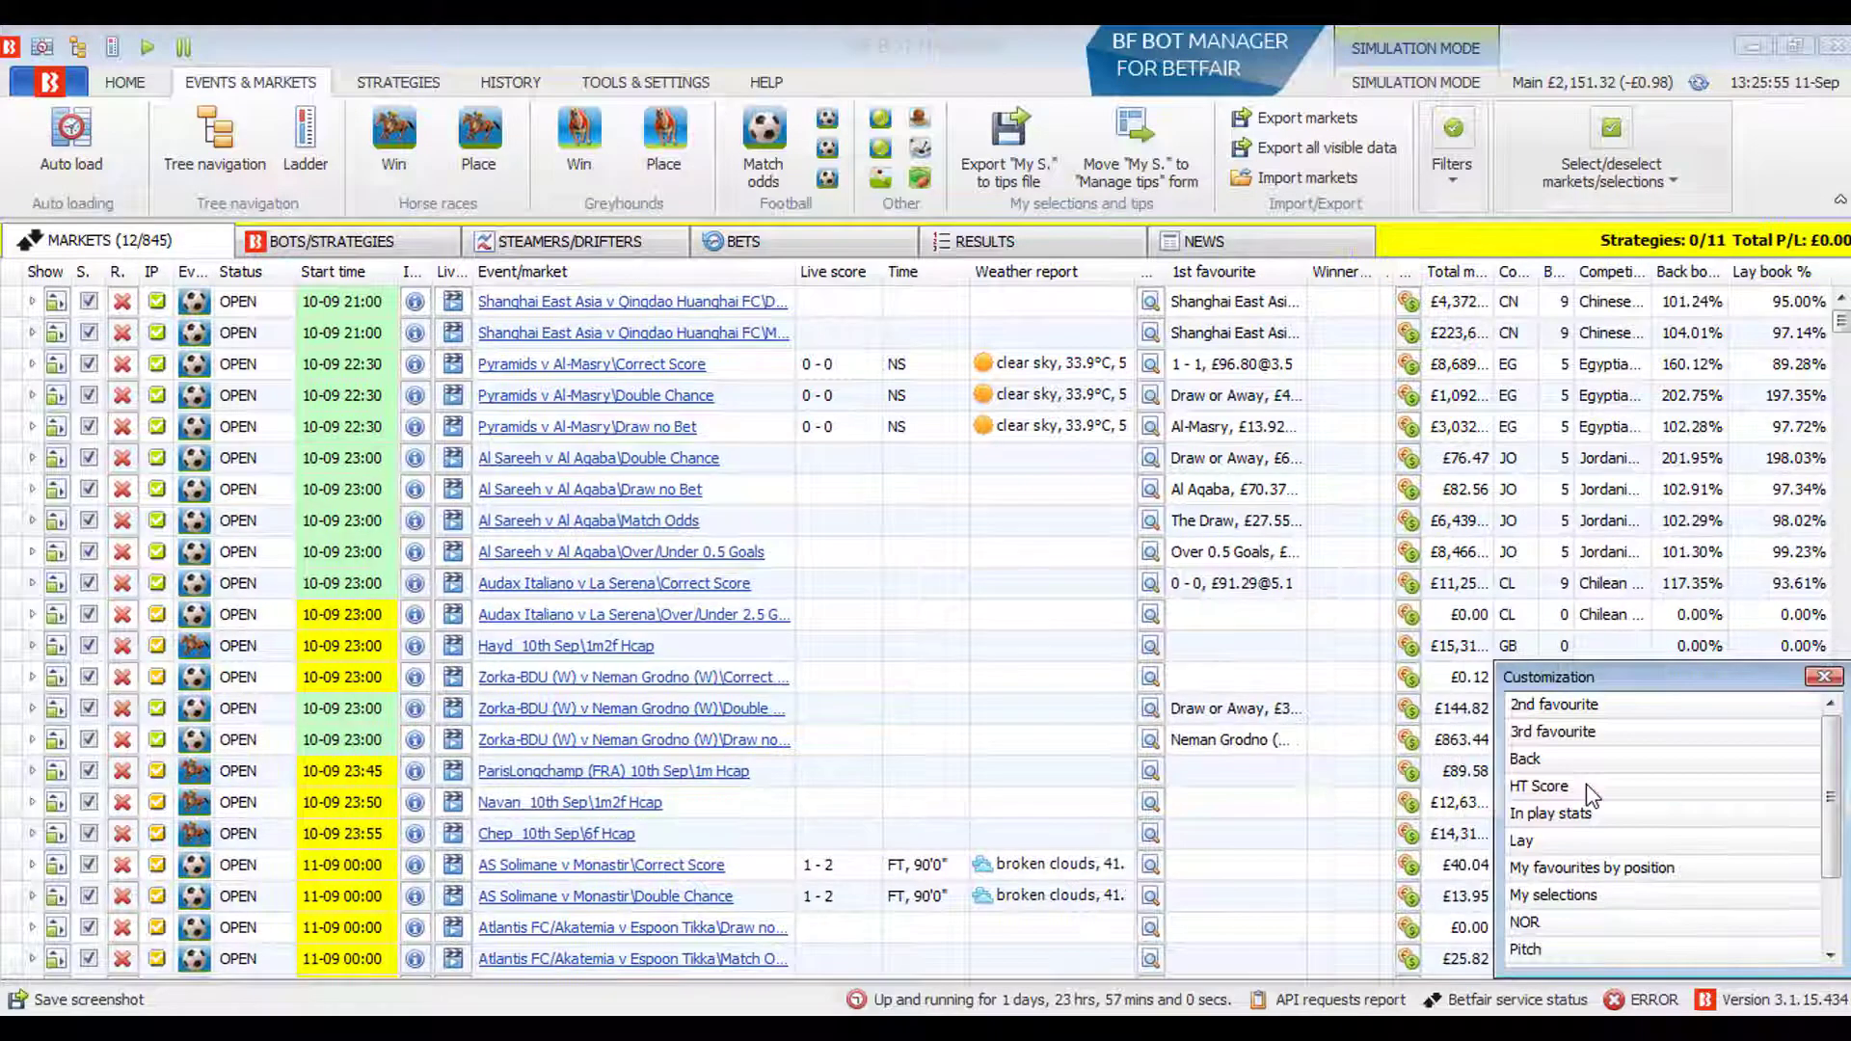
# Add the HT Score, In play stats and Pitch columns to the markets grid.
pyautogui.doubleClick(1587, 785)
pyautogui.doubleClick(1588, 786)
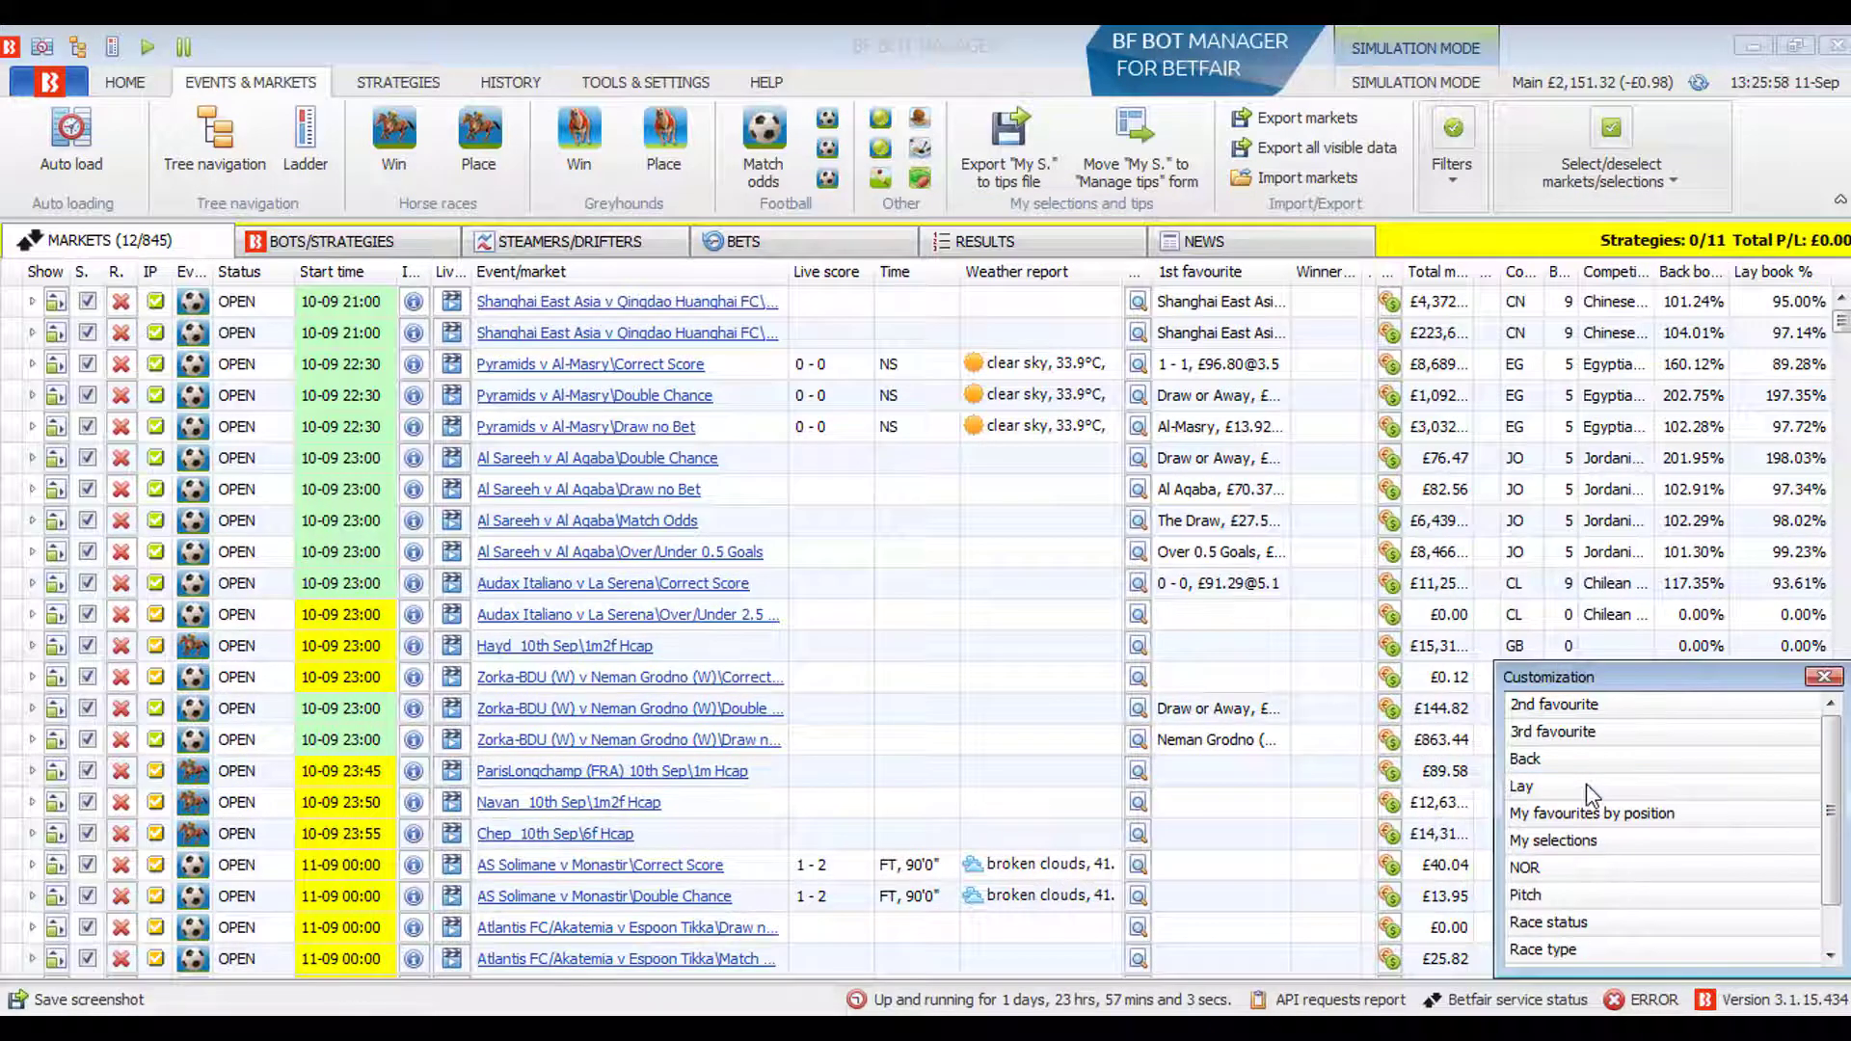
pyautogui.doubleClick(1552, 898)
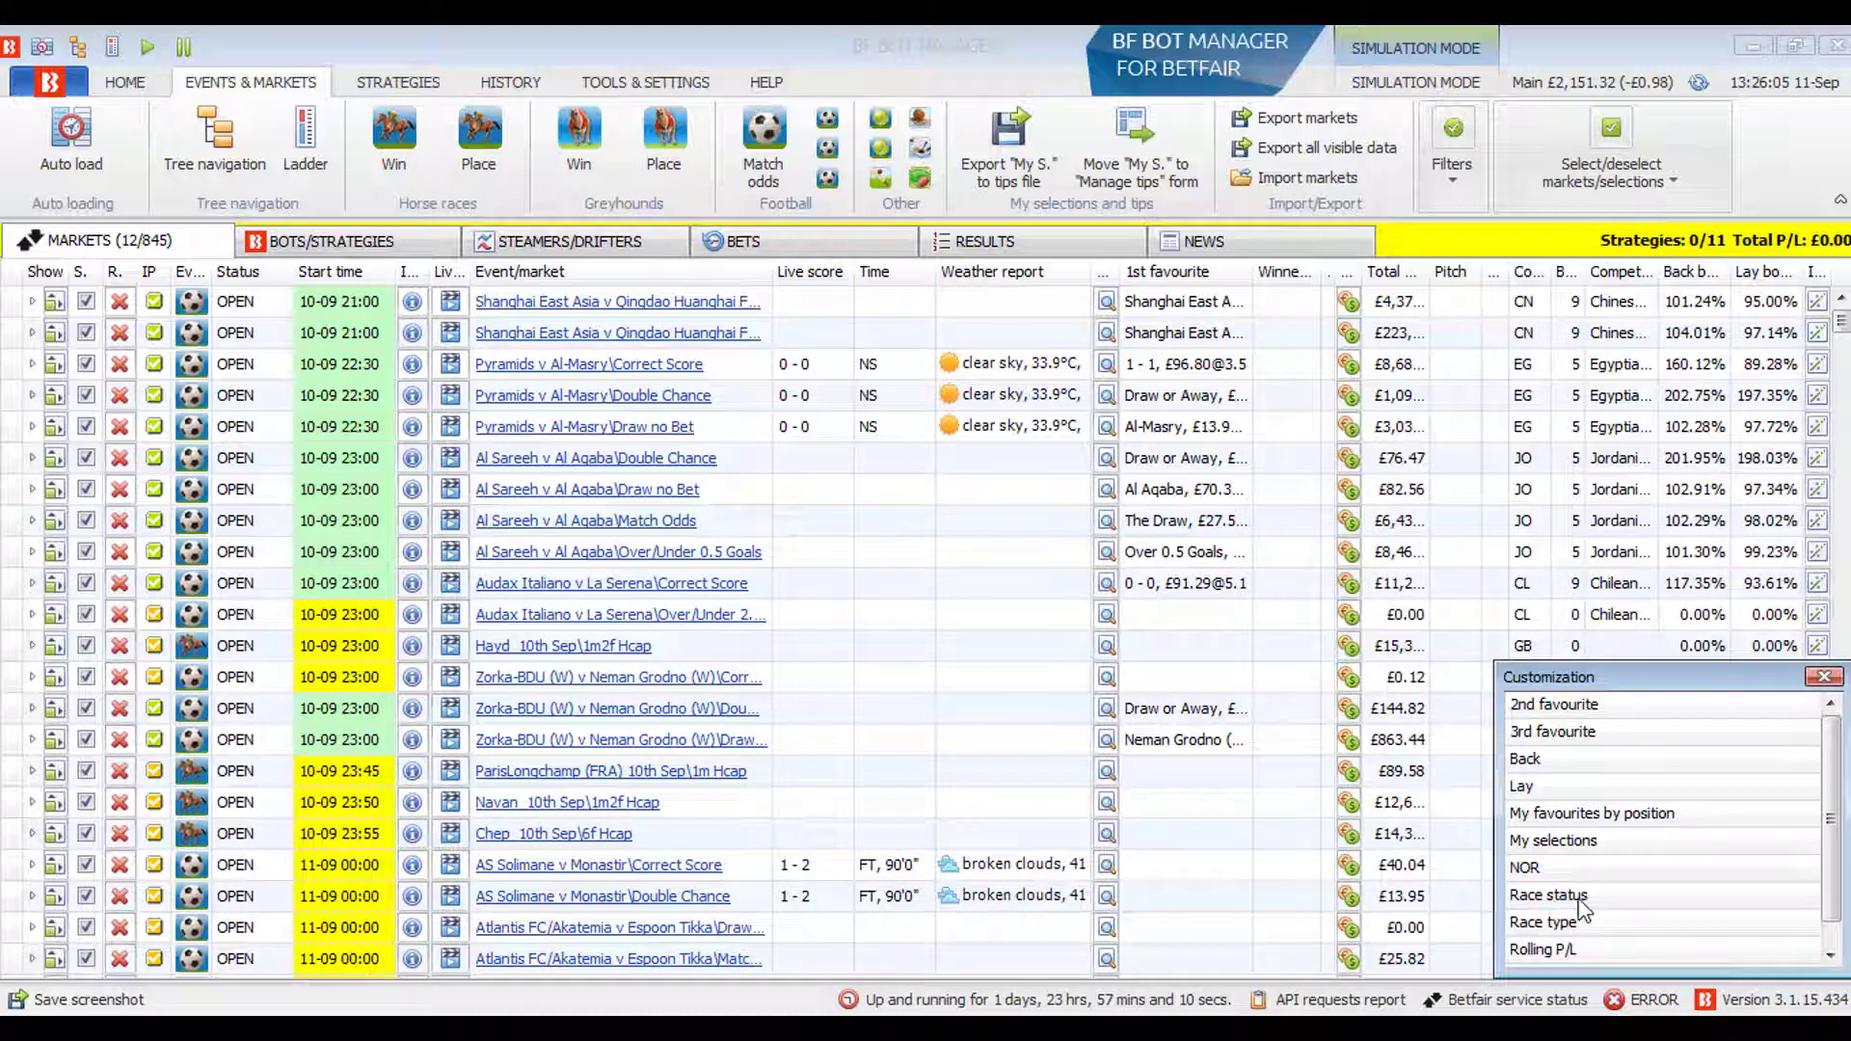
pyautogui.scroll(-1, 1582, 964)
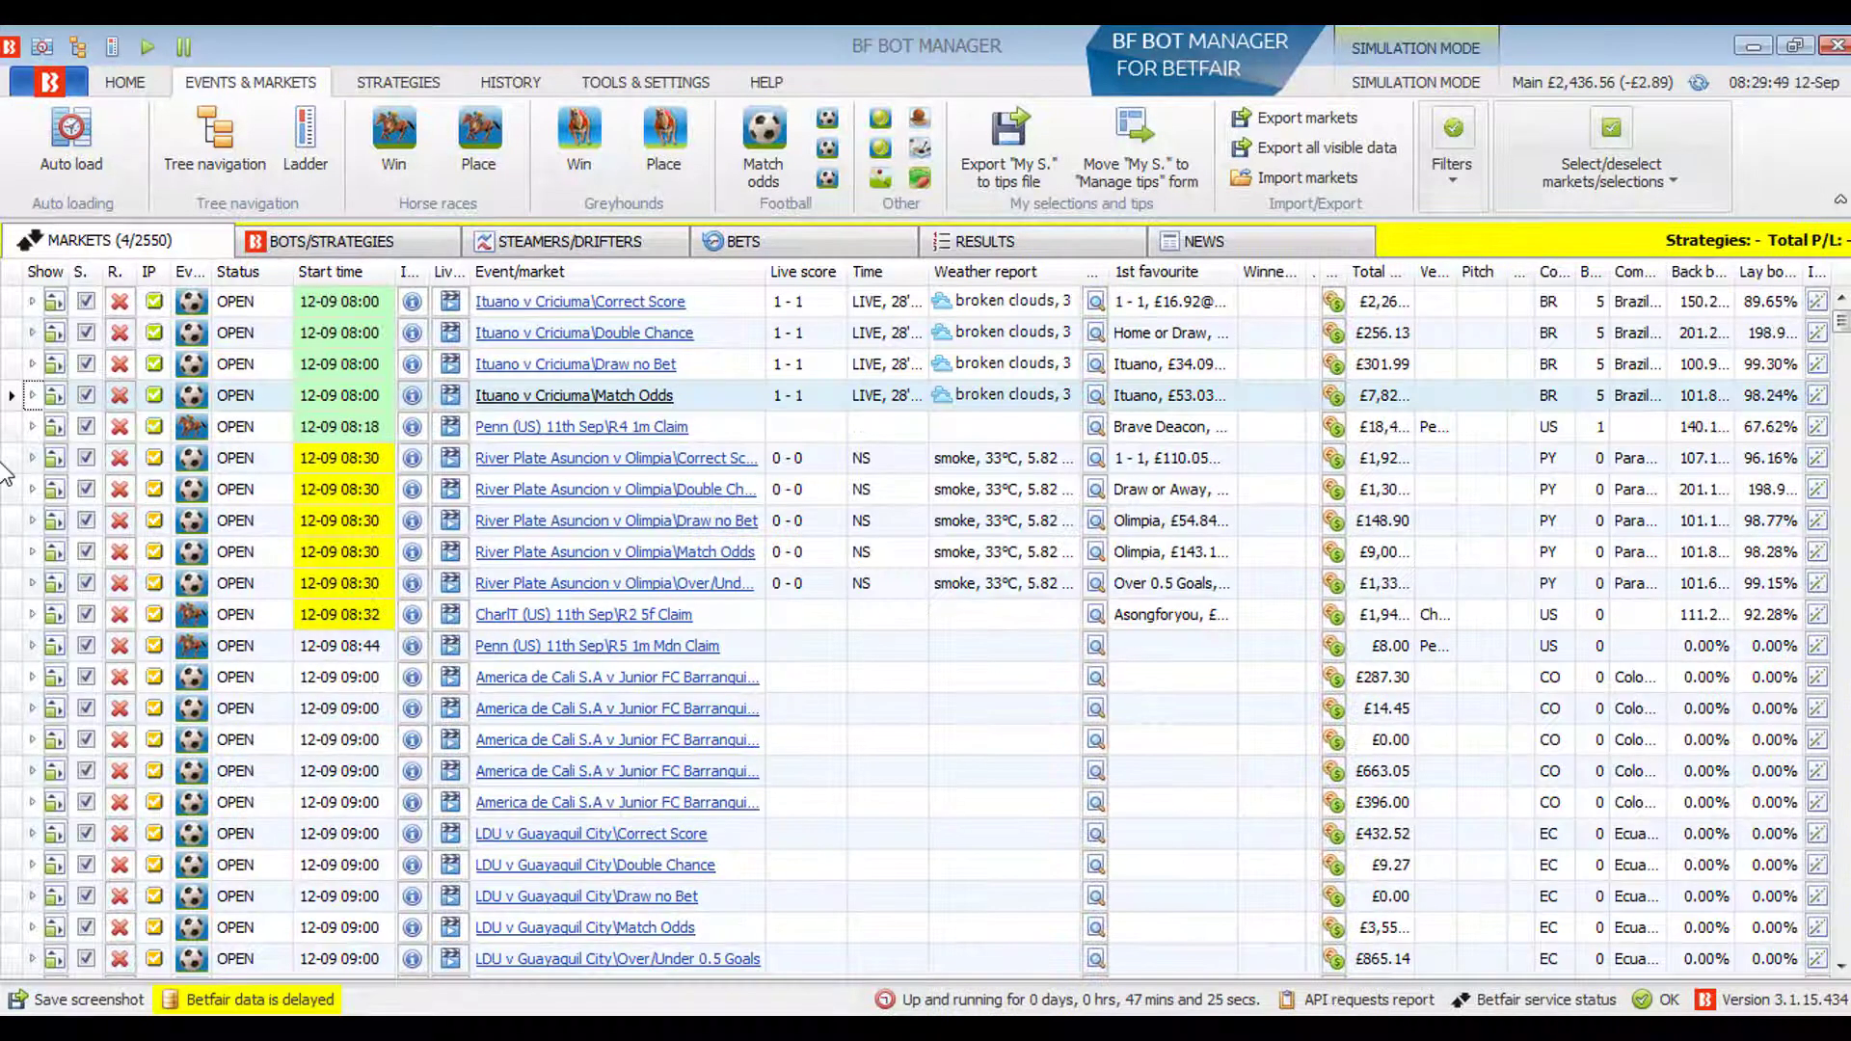
# Expand the Ituano v Criciuma Match Odds market and view Ituano's price/volume chart and recent form.
pyautogui.click(53, 401)
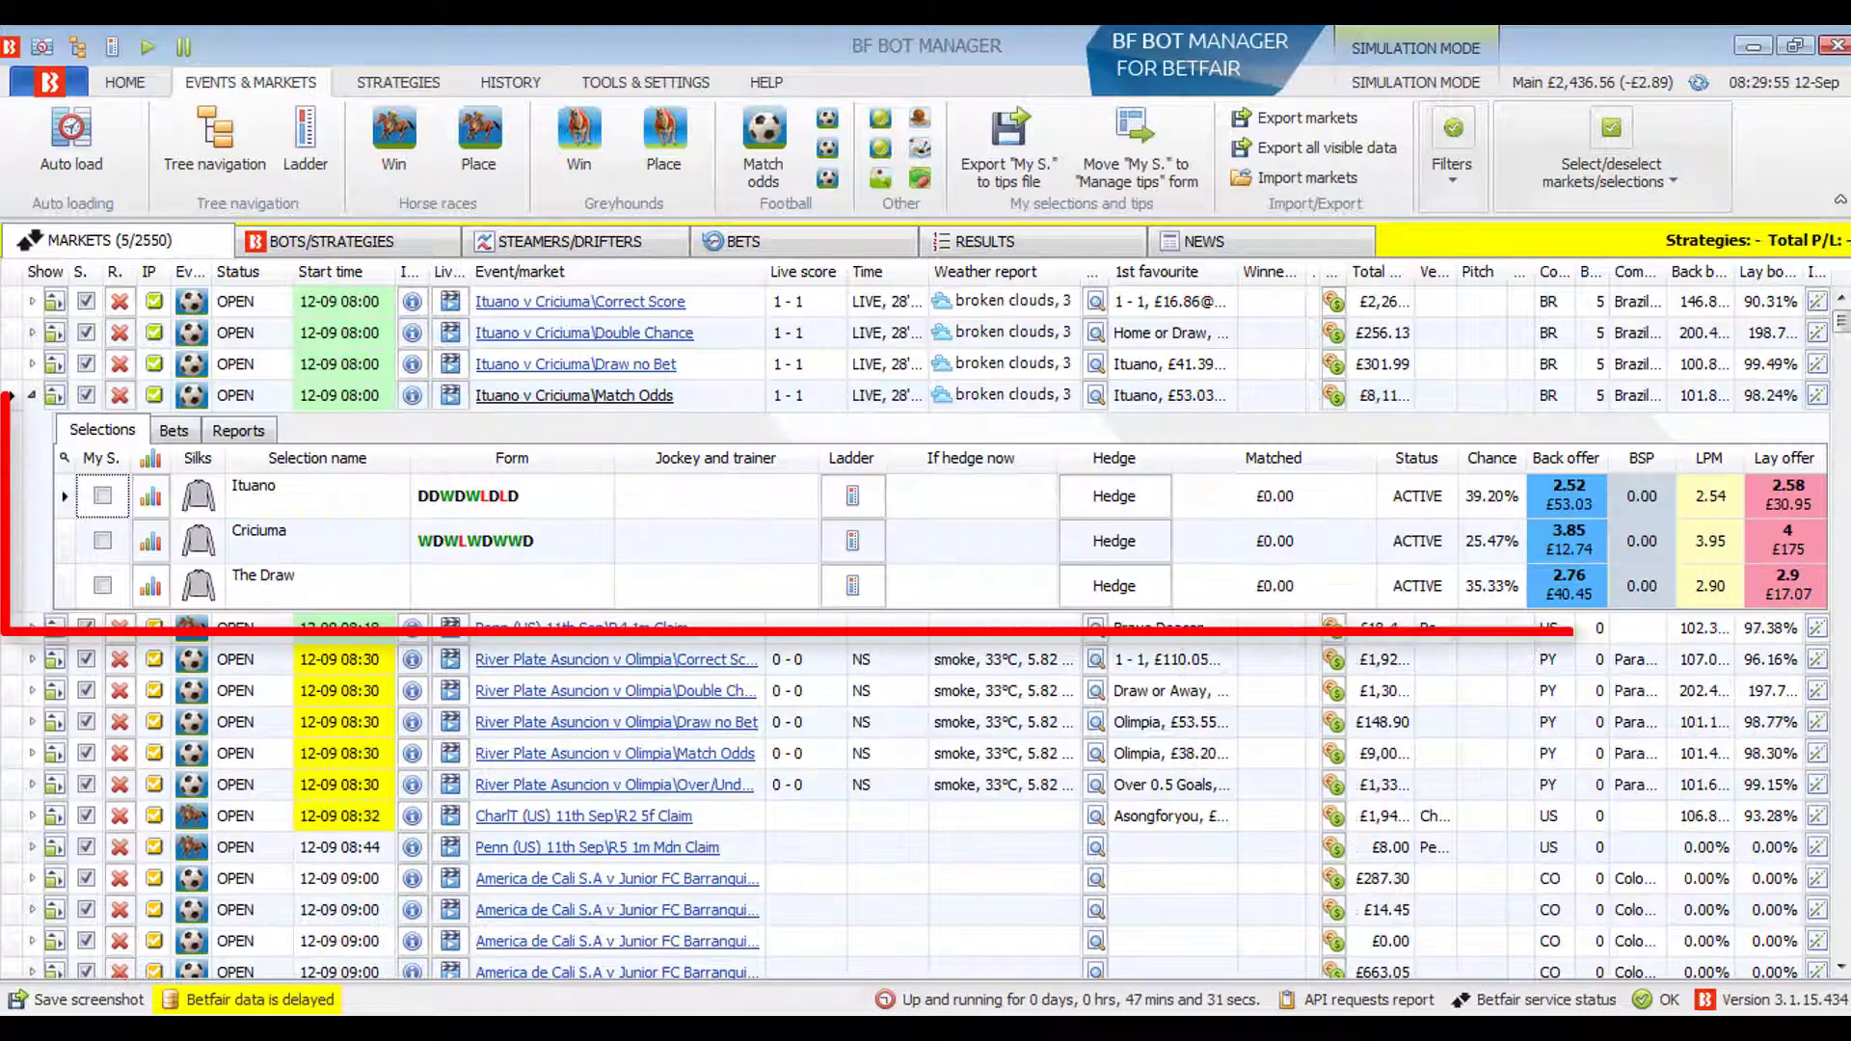
pyautogui.click(149, 497)
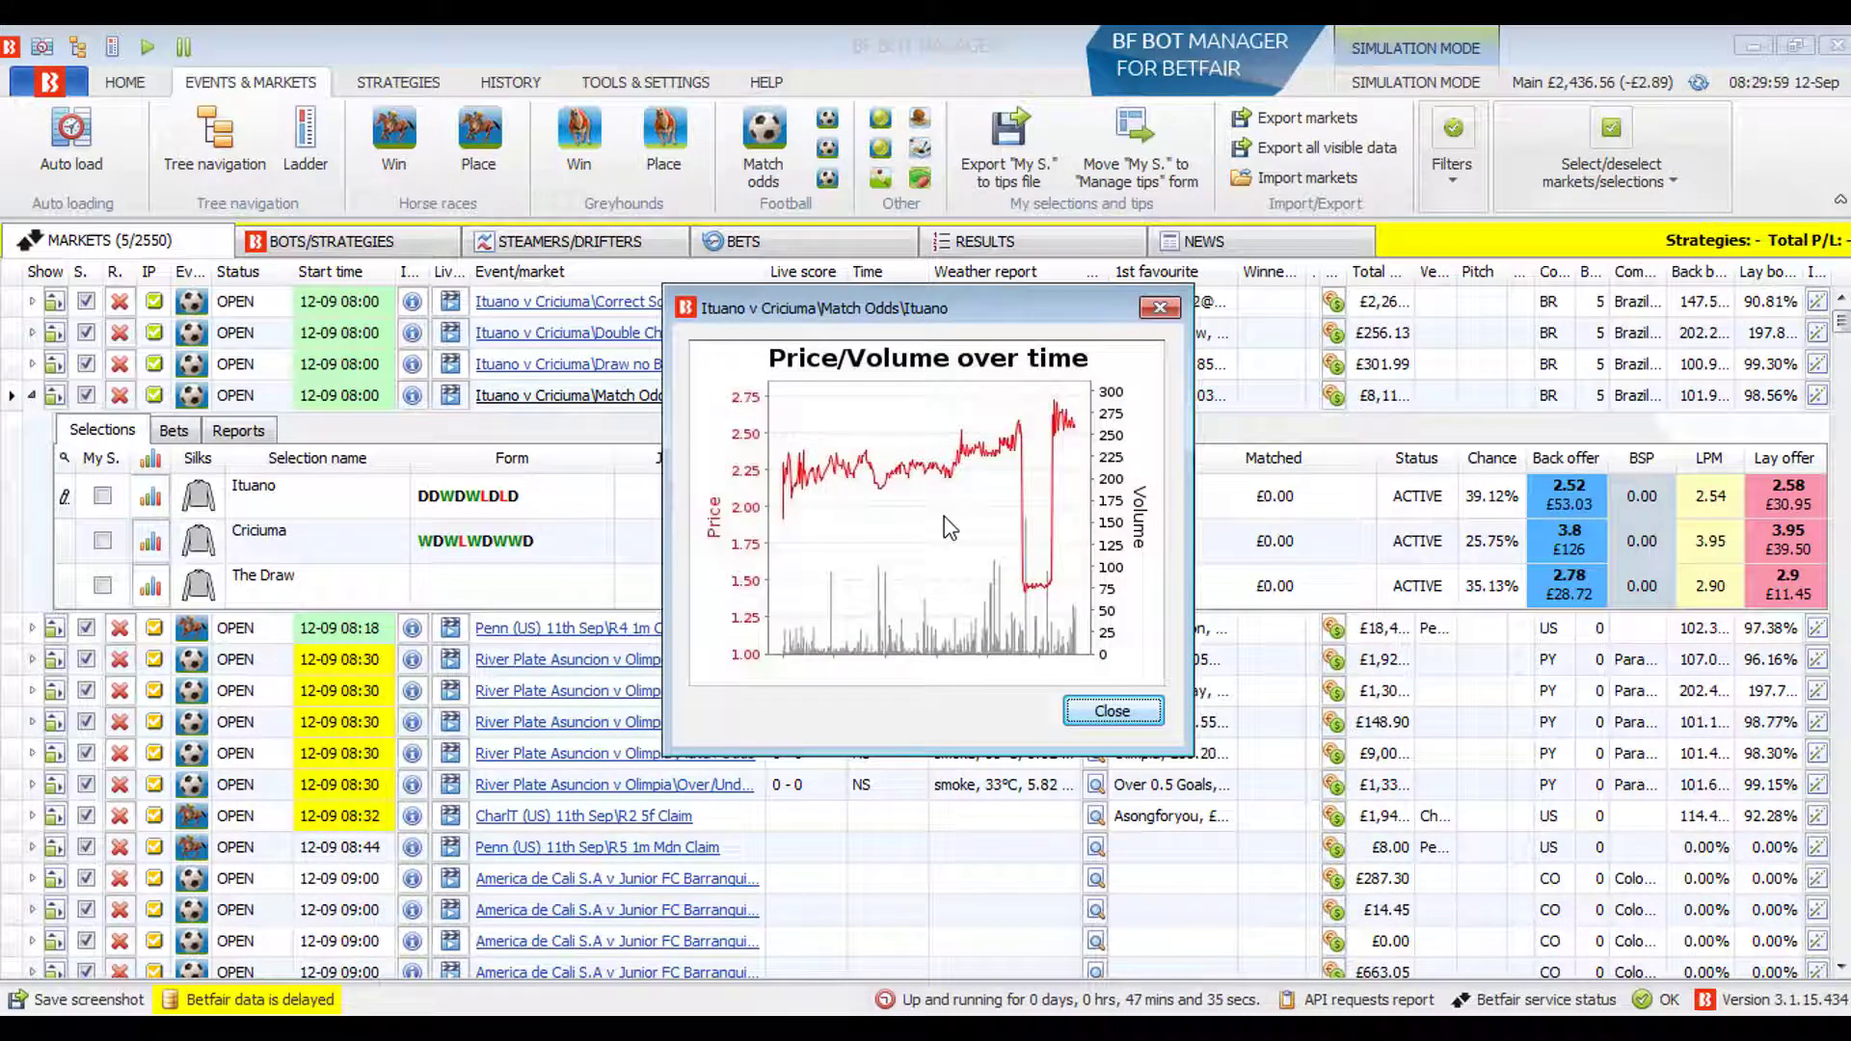
pyautogui.click(1160, 308)
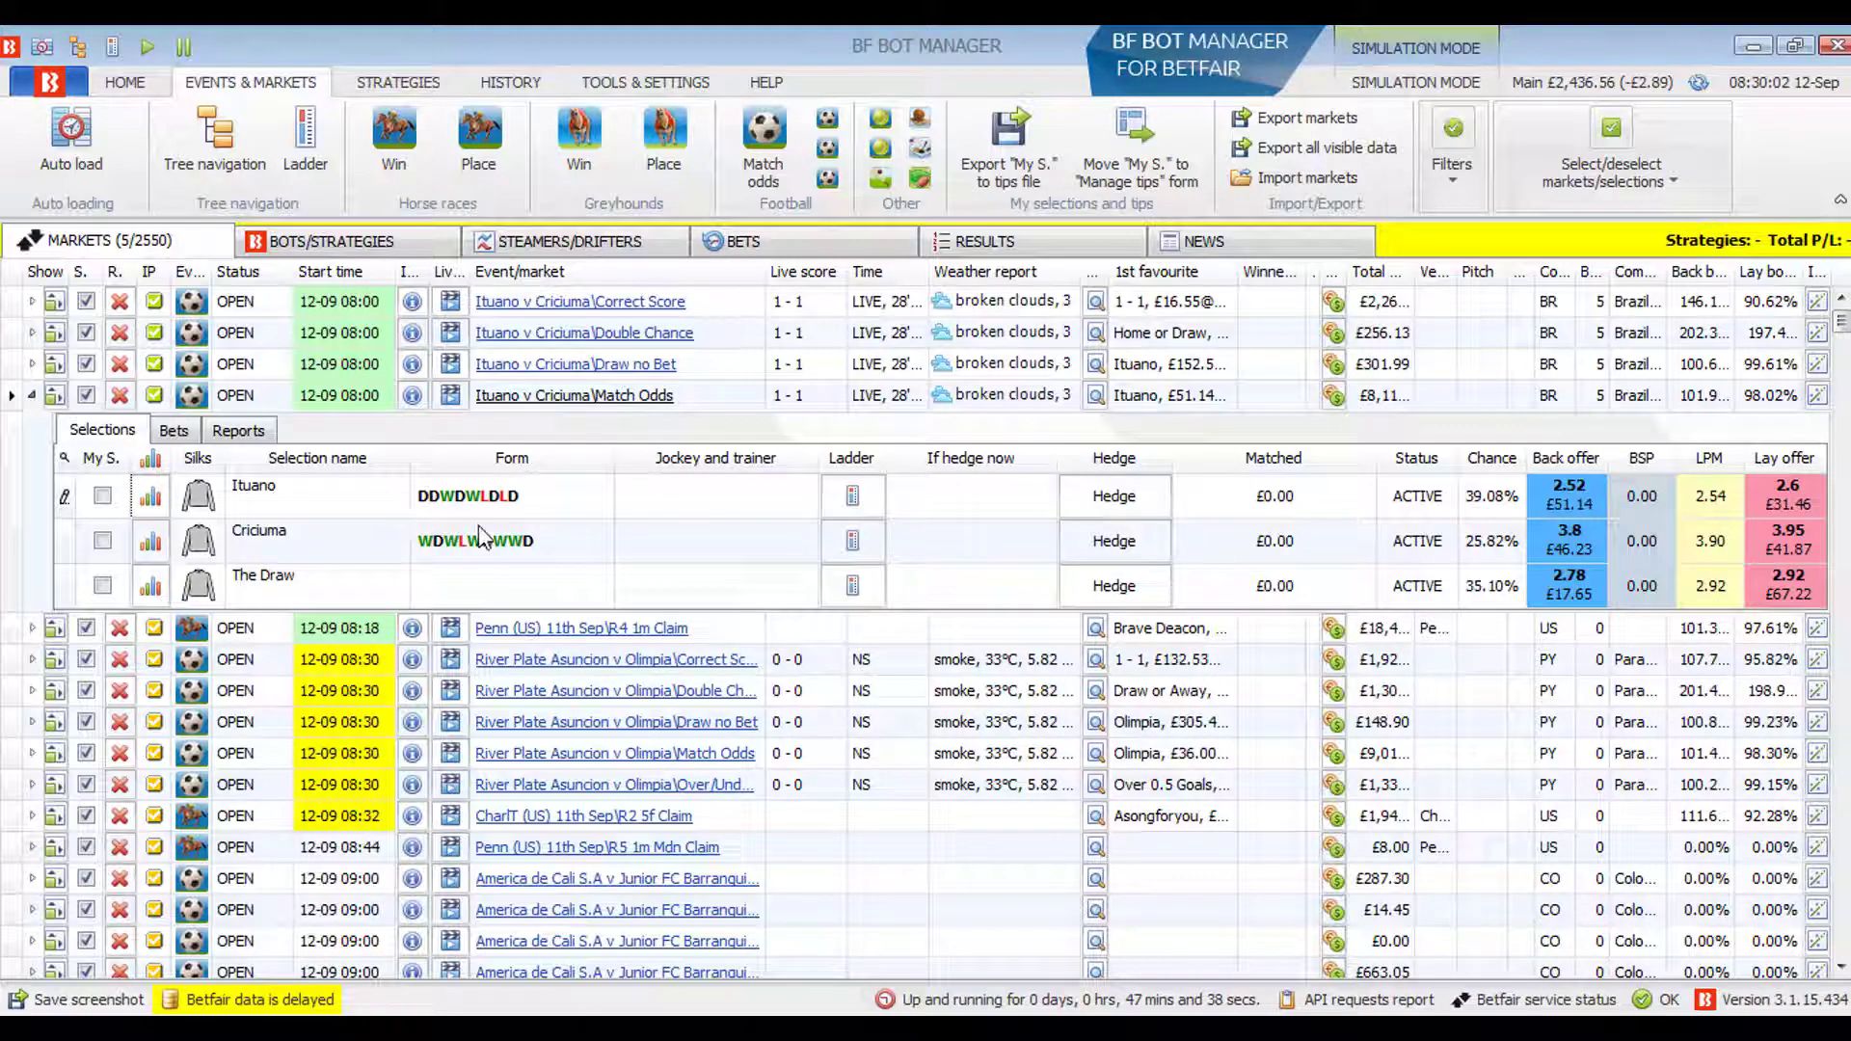
pyautogui.moveTo(487, 503)
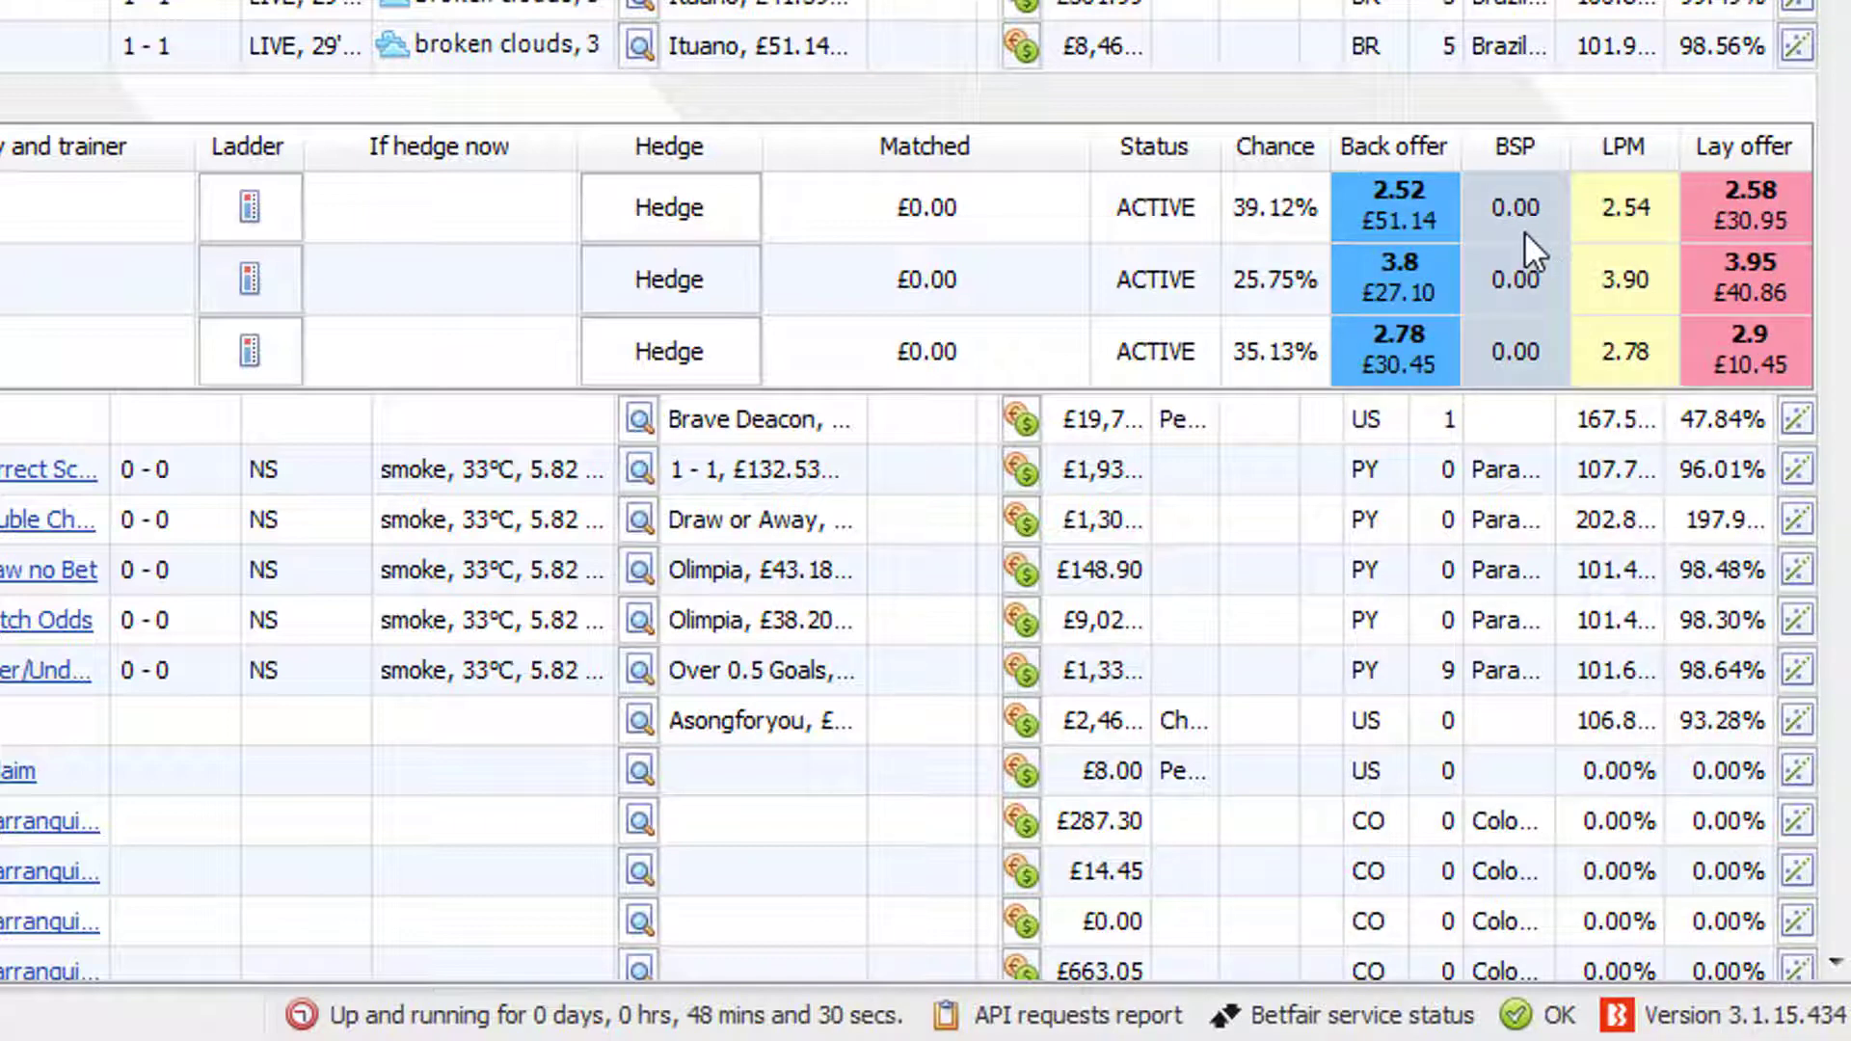
# Add the Formation and Position columns to the selections grid of the Ituano v Criciuma Match Odds market.
pyautogui.rightClick(1007, 147)
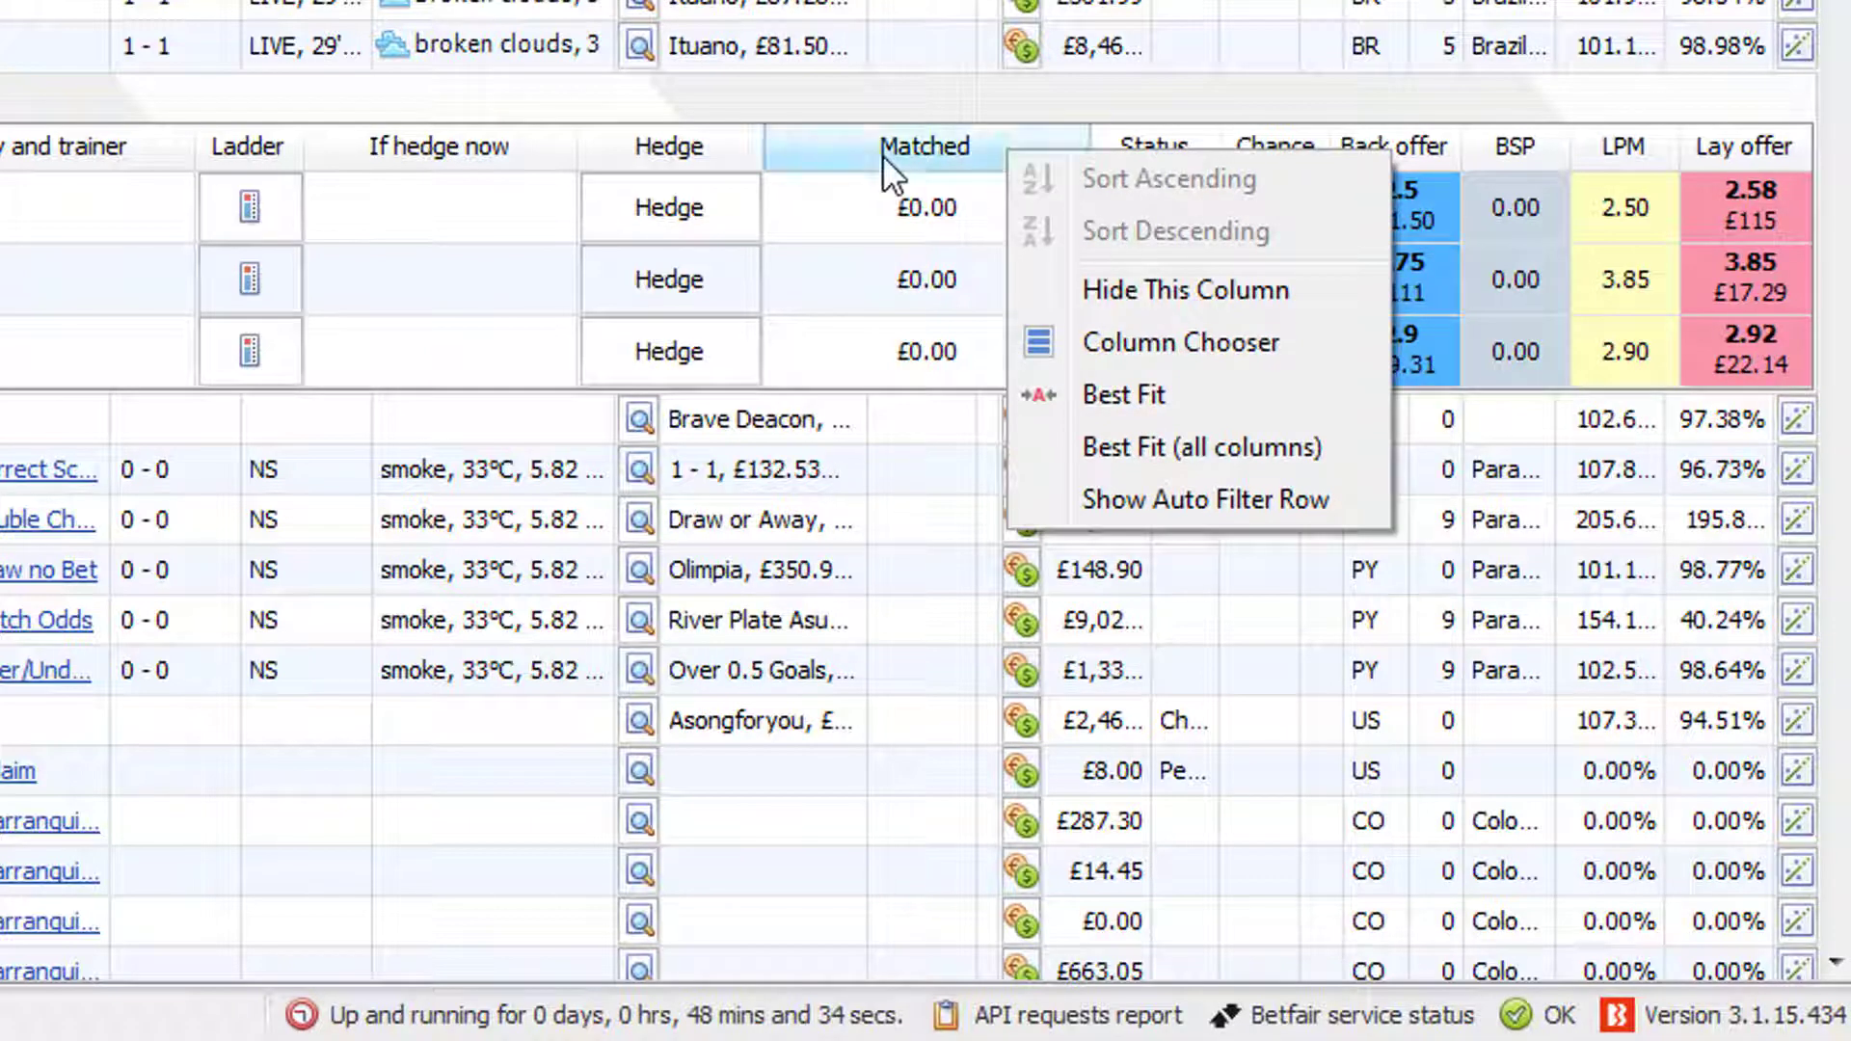
pyautogui.click(1165, 335)
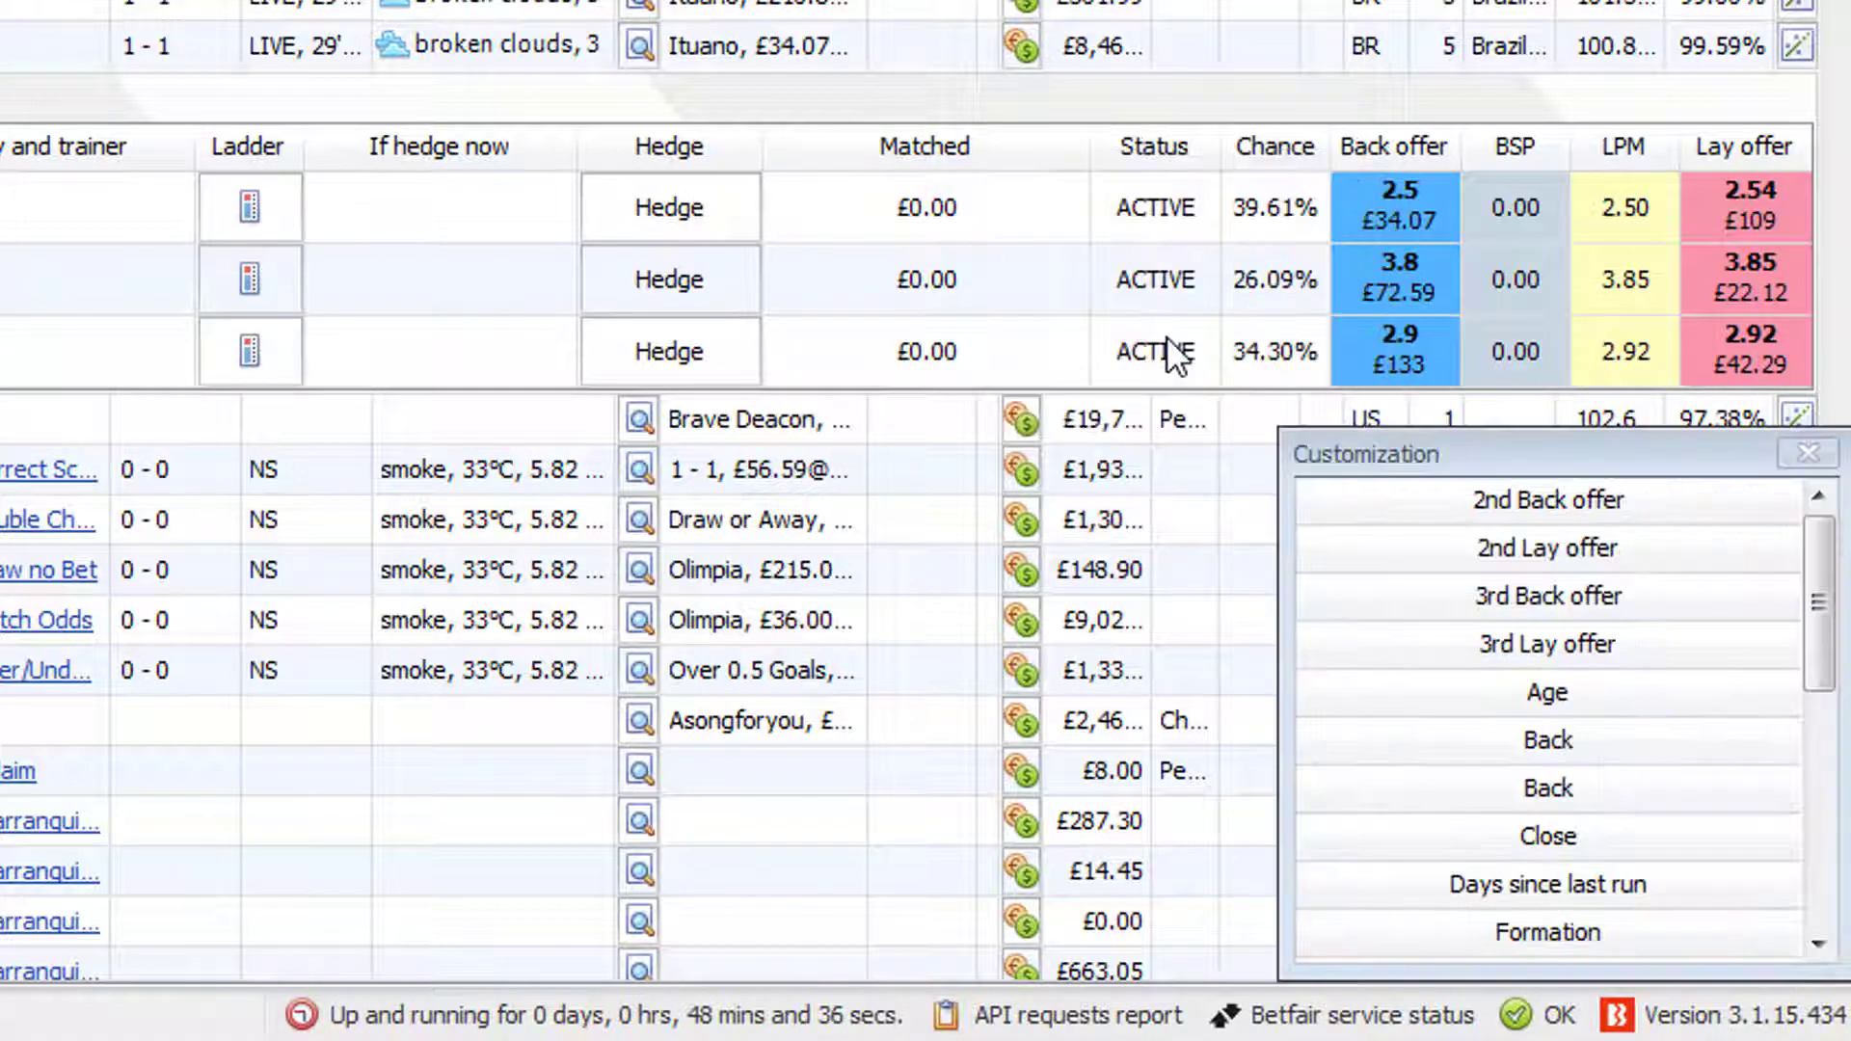
pyautogui.scroll(-2, 1587, 623)
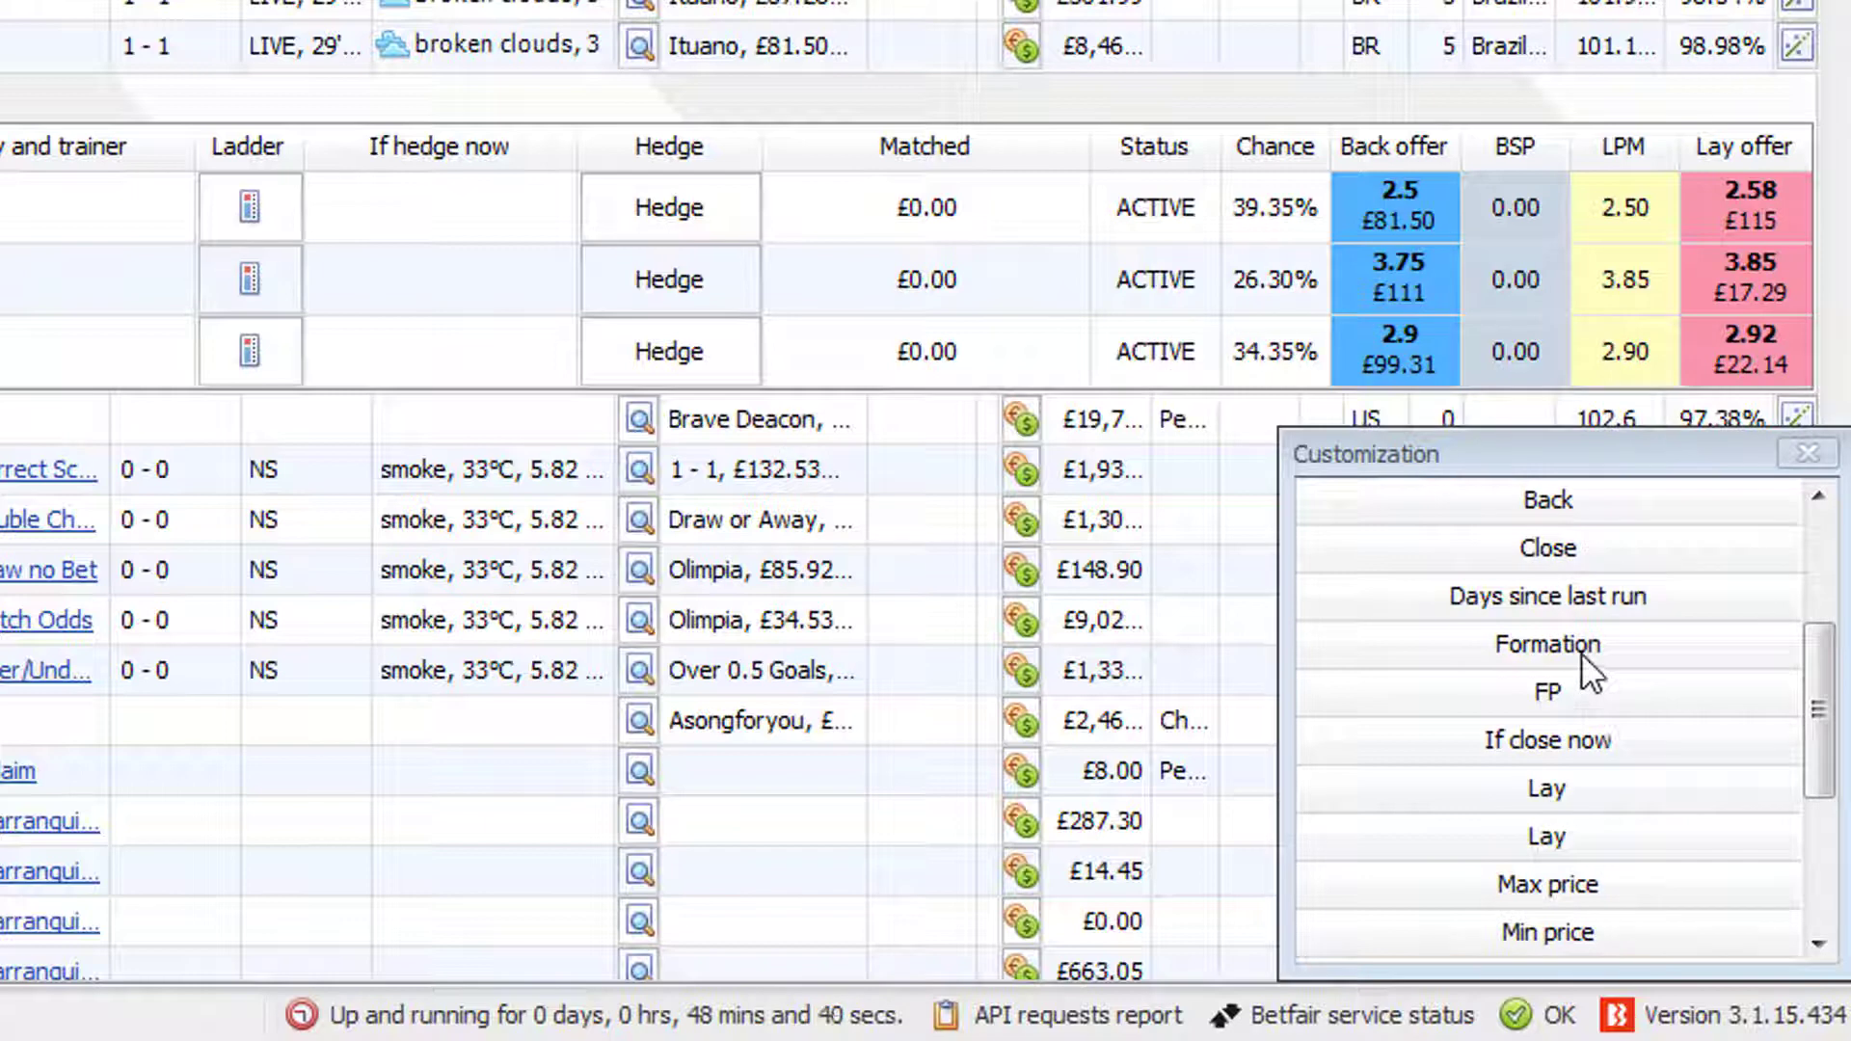
pyautogui.doubleClick(1581, 652)
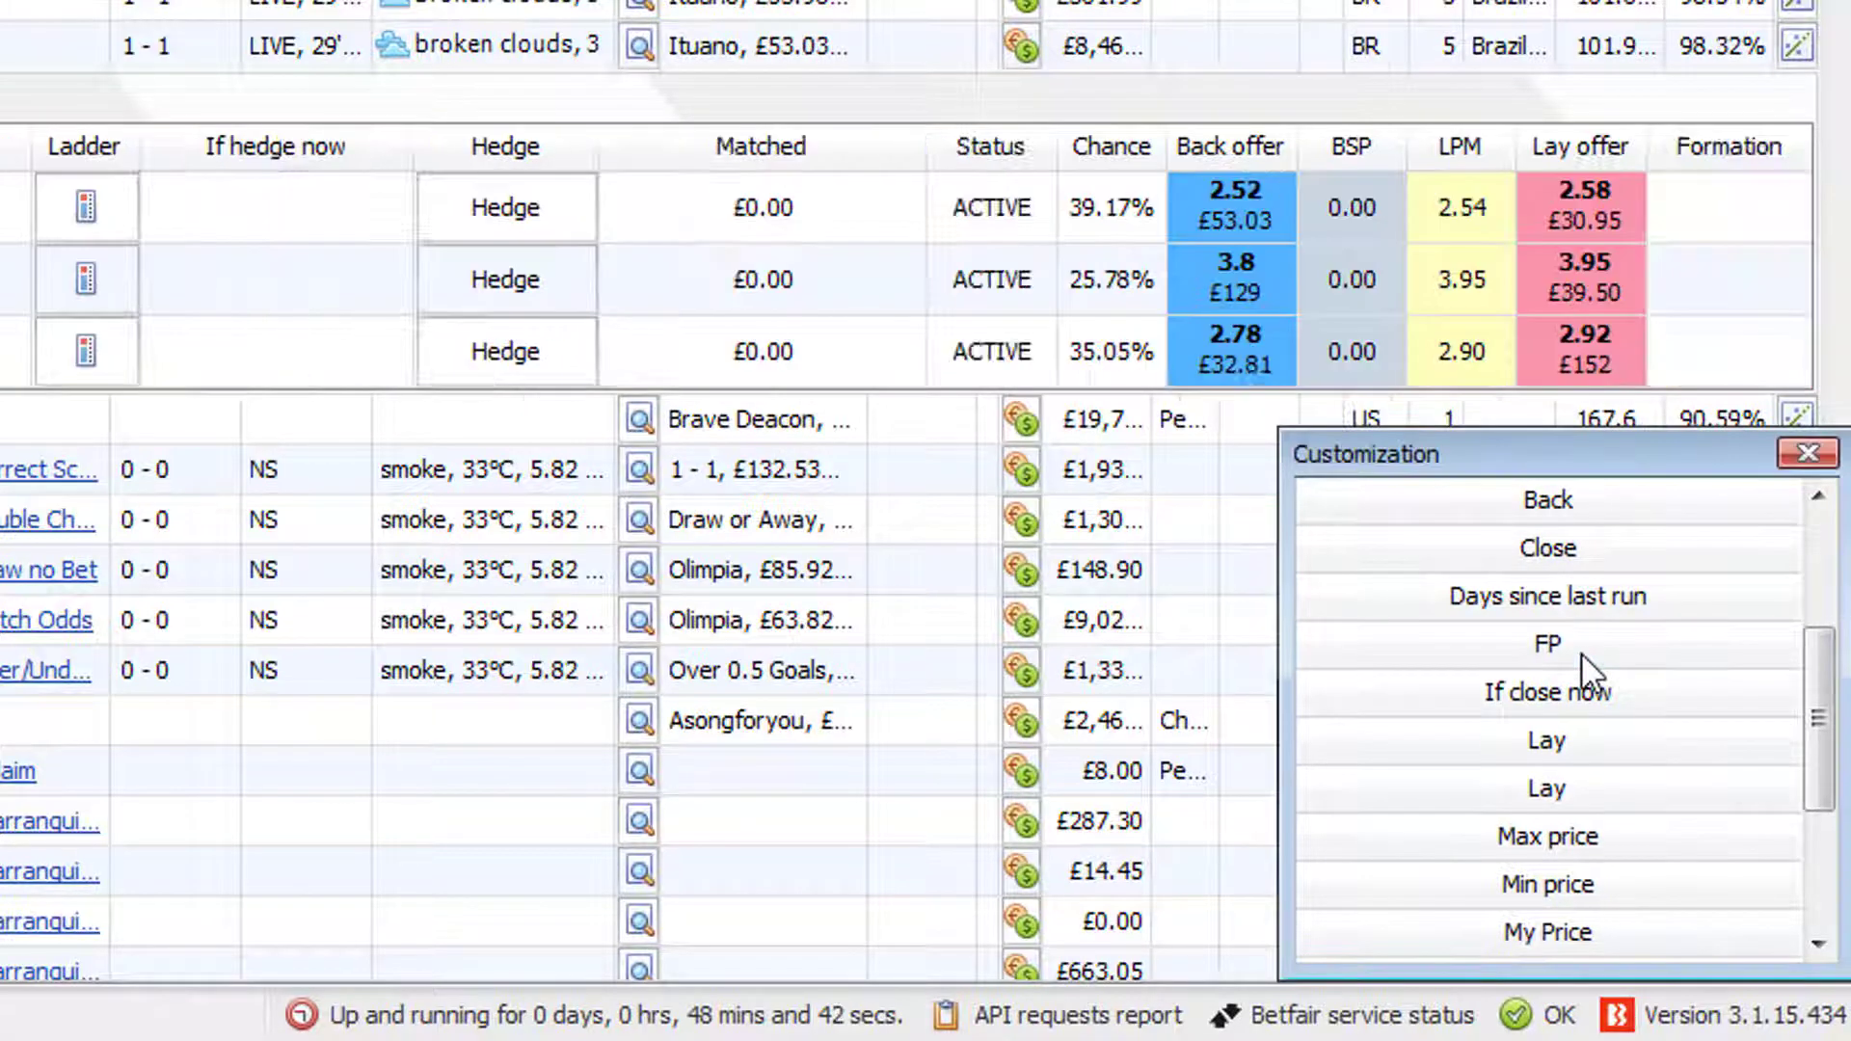
pyautogui.scroll(-3, 1582, 651)
pyautogui.doubleClick(1578, 791)
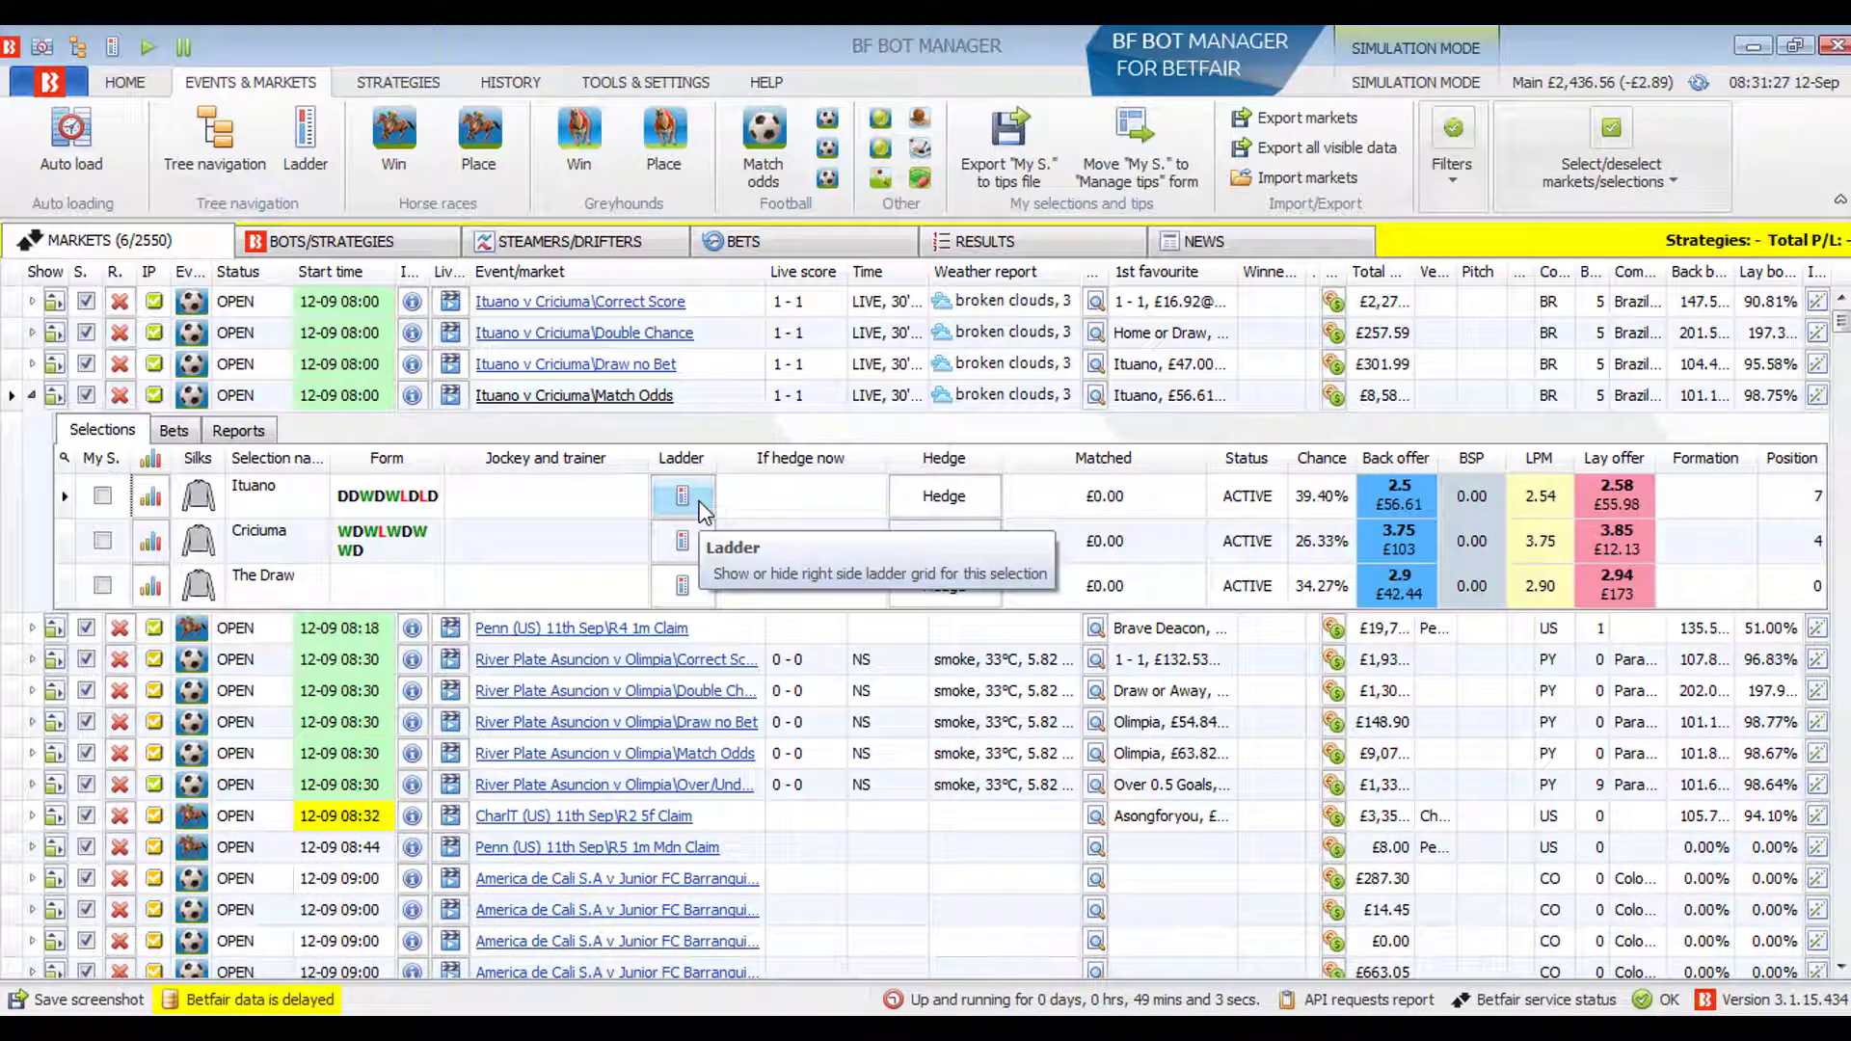
# Show the ladder for the Ituano selection and hide it again.
pyautogui.click(701, 503)
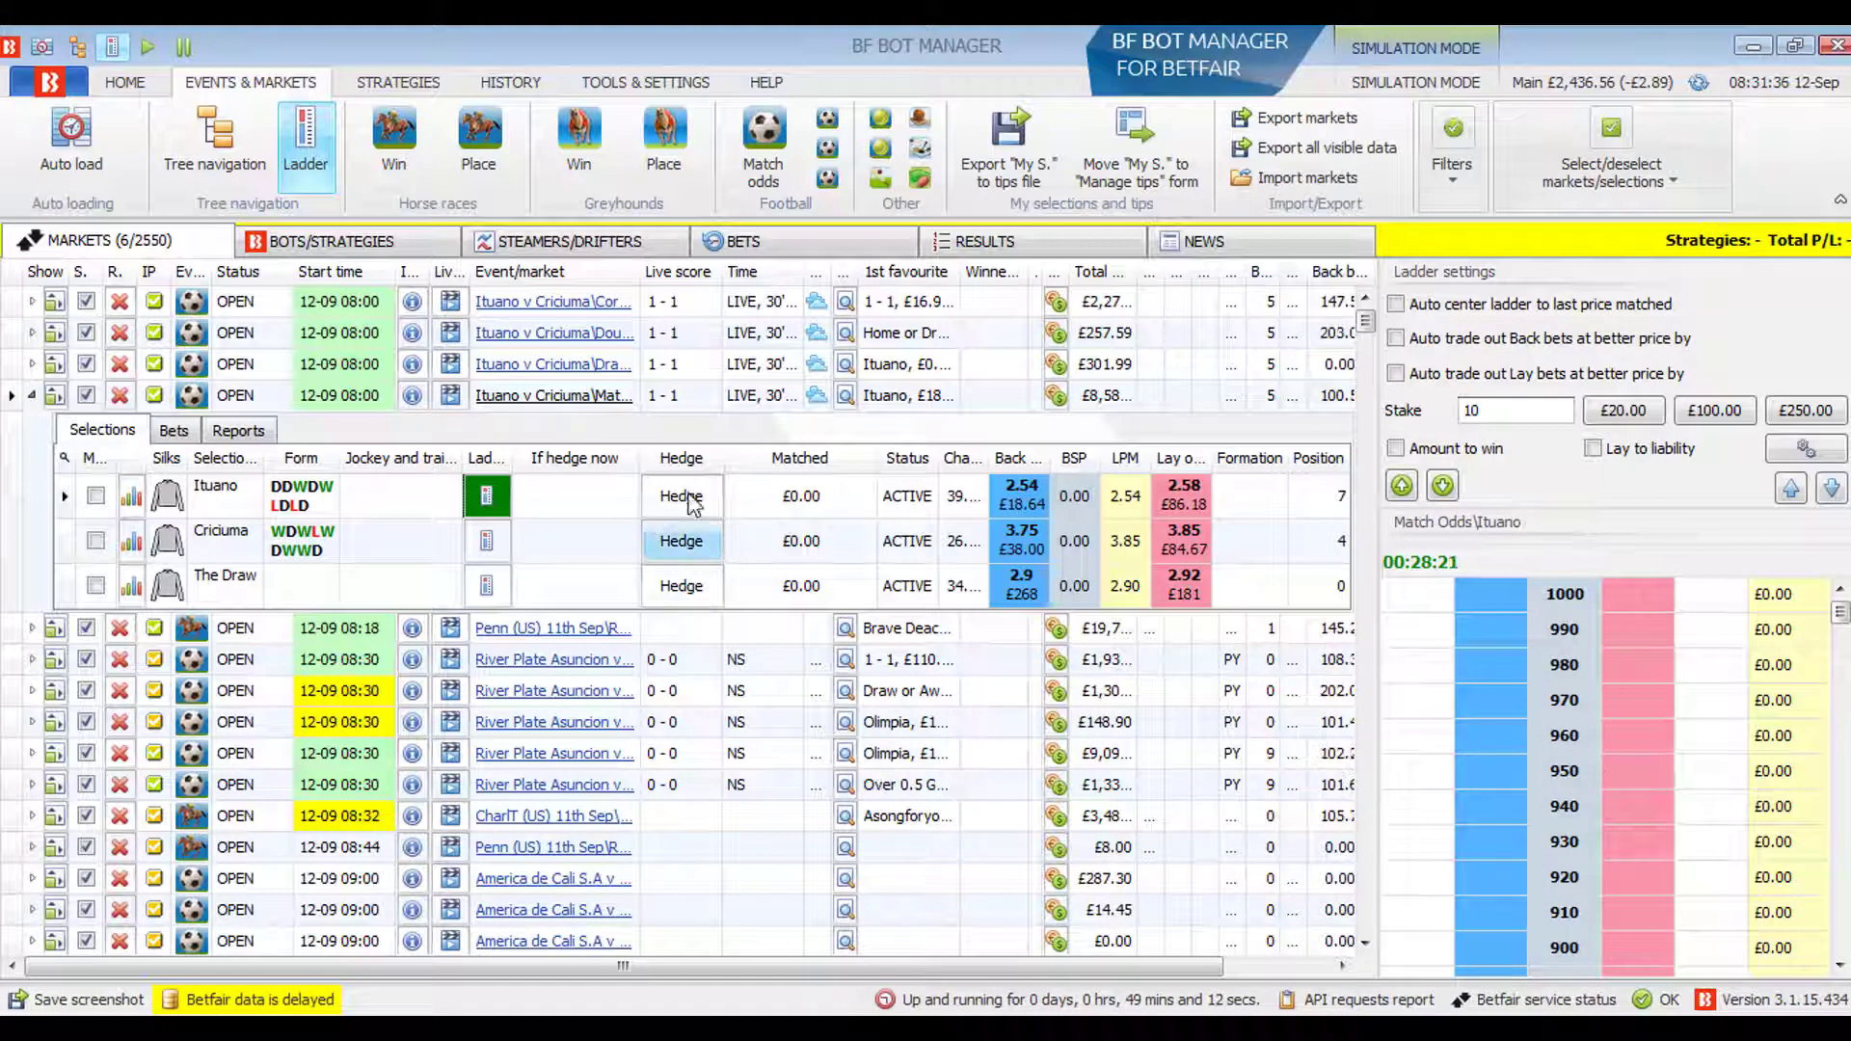
pyautogui.click(496, 505)
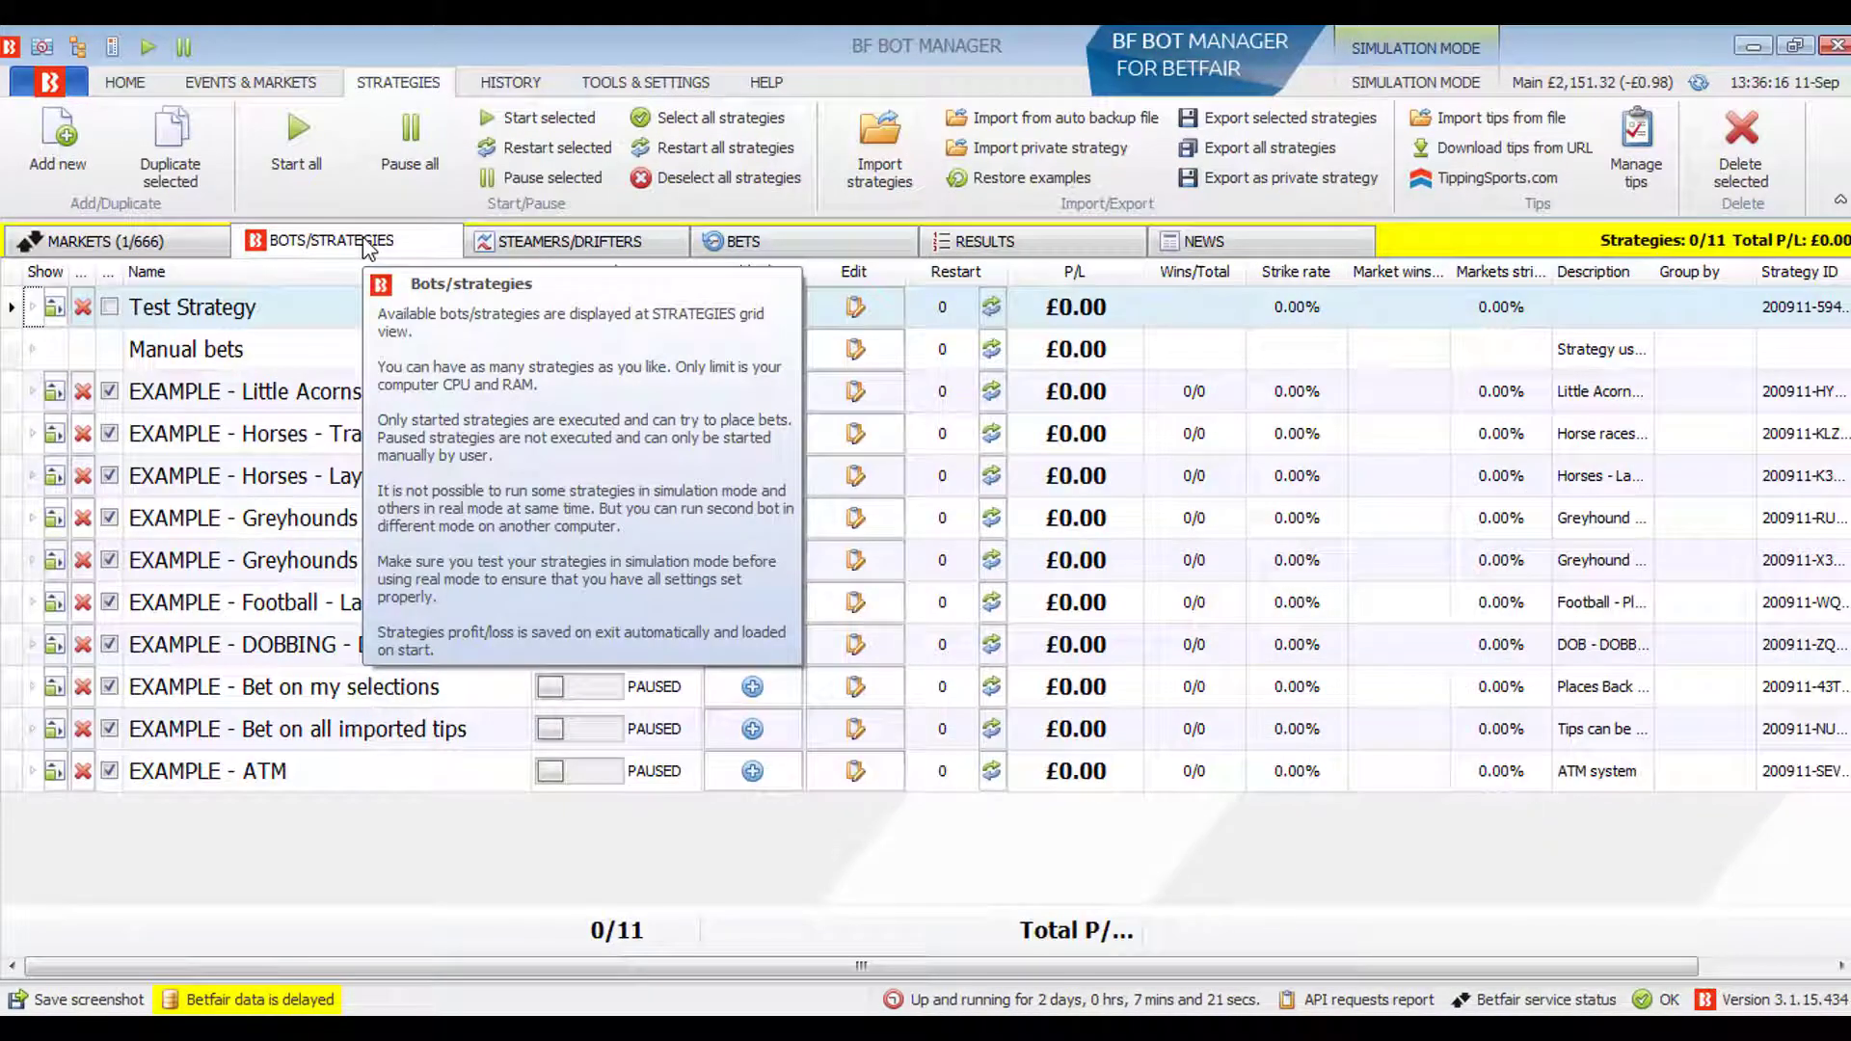
# Open the list of rules that can be added to Test Strategy and examine the football market conditions.
pyautogui.click(781, 314)
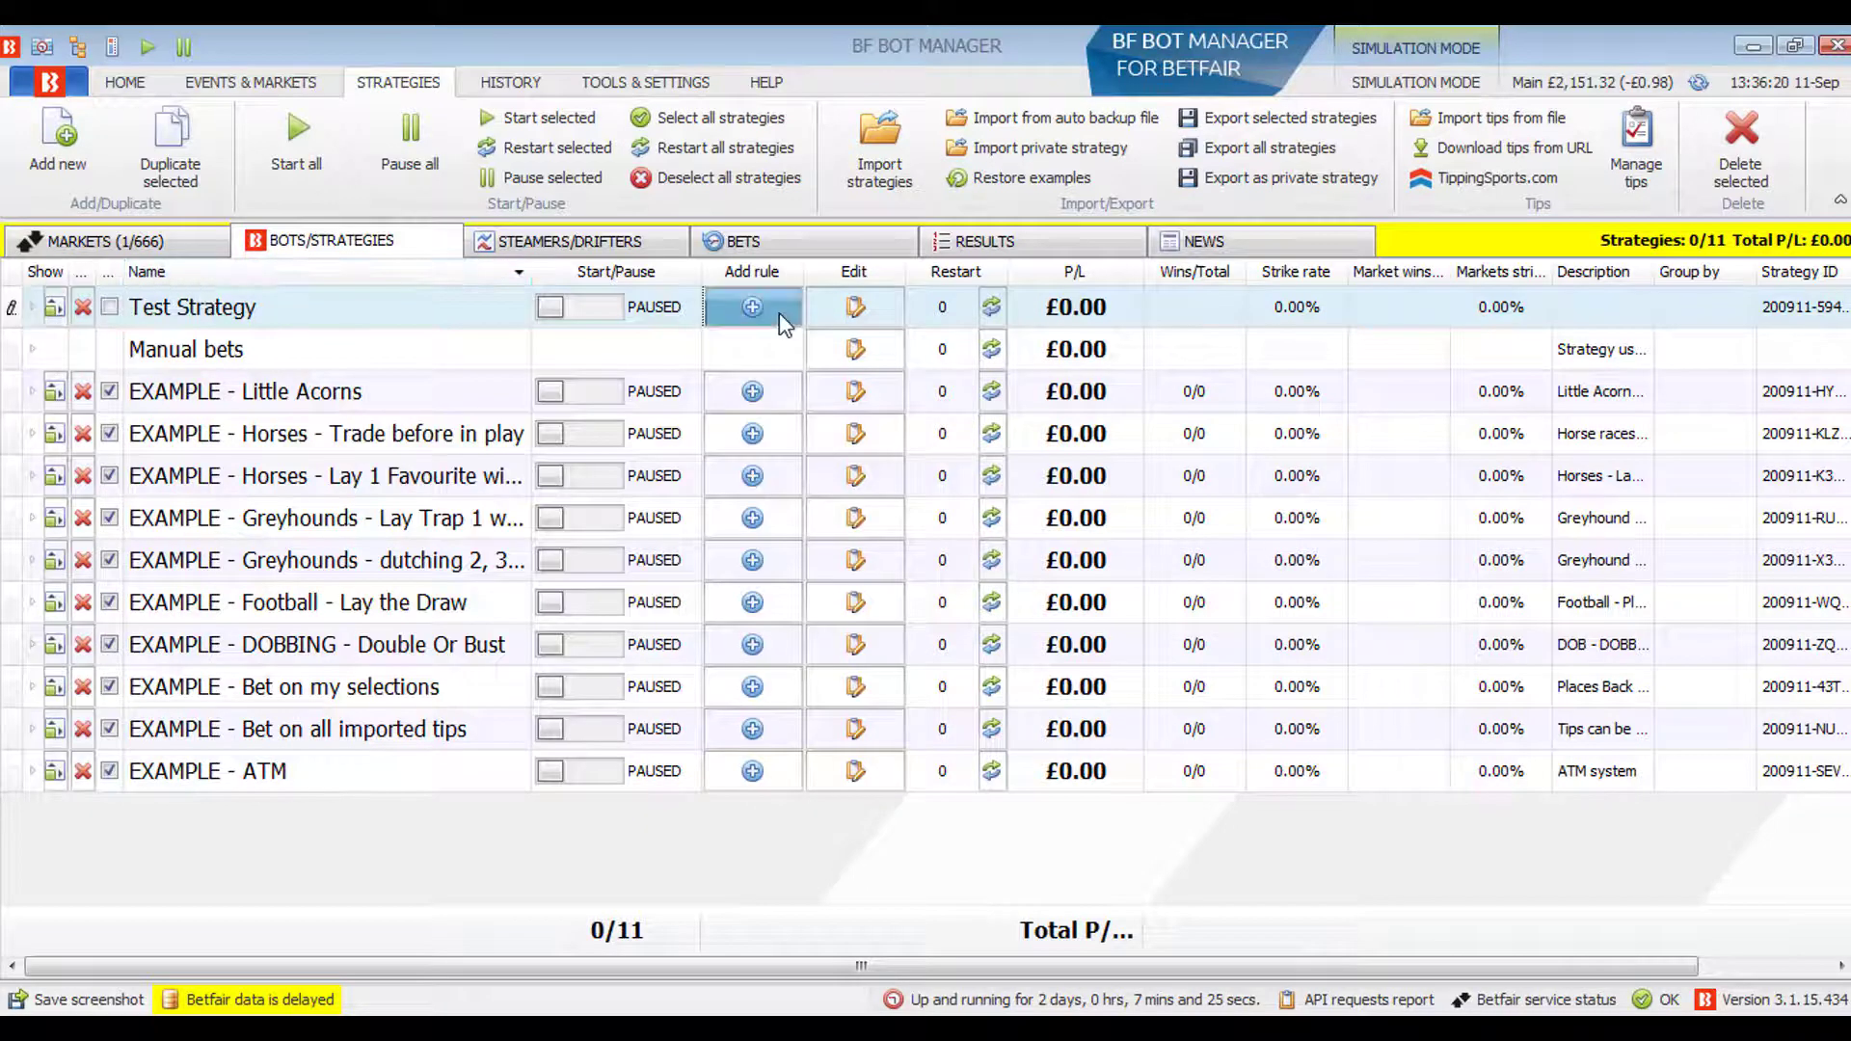
pyautogui.click(779, 313)
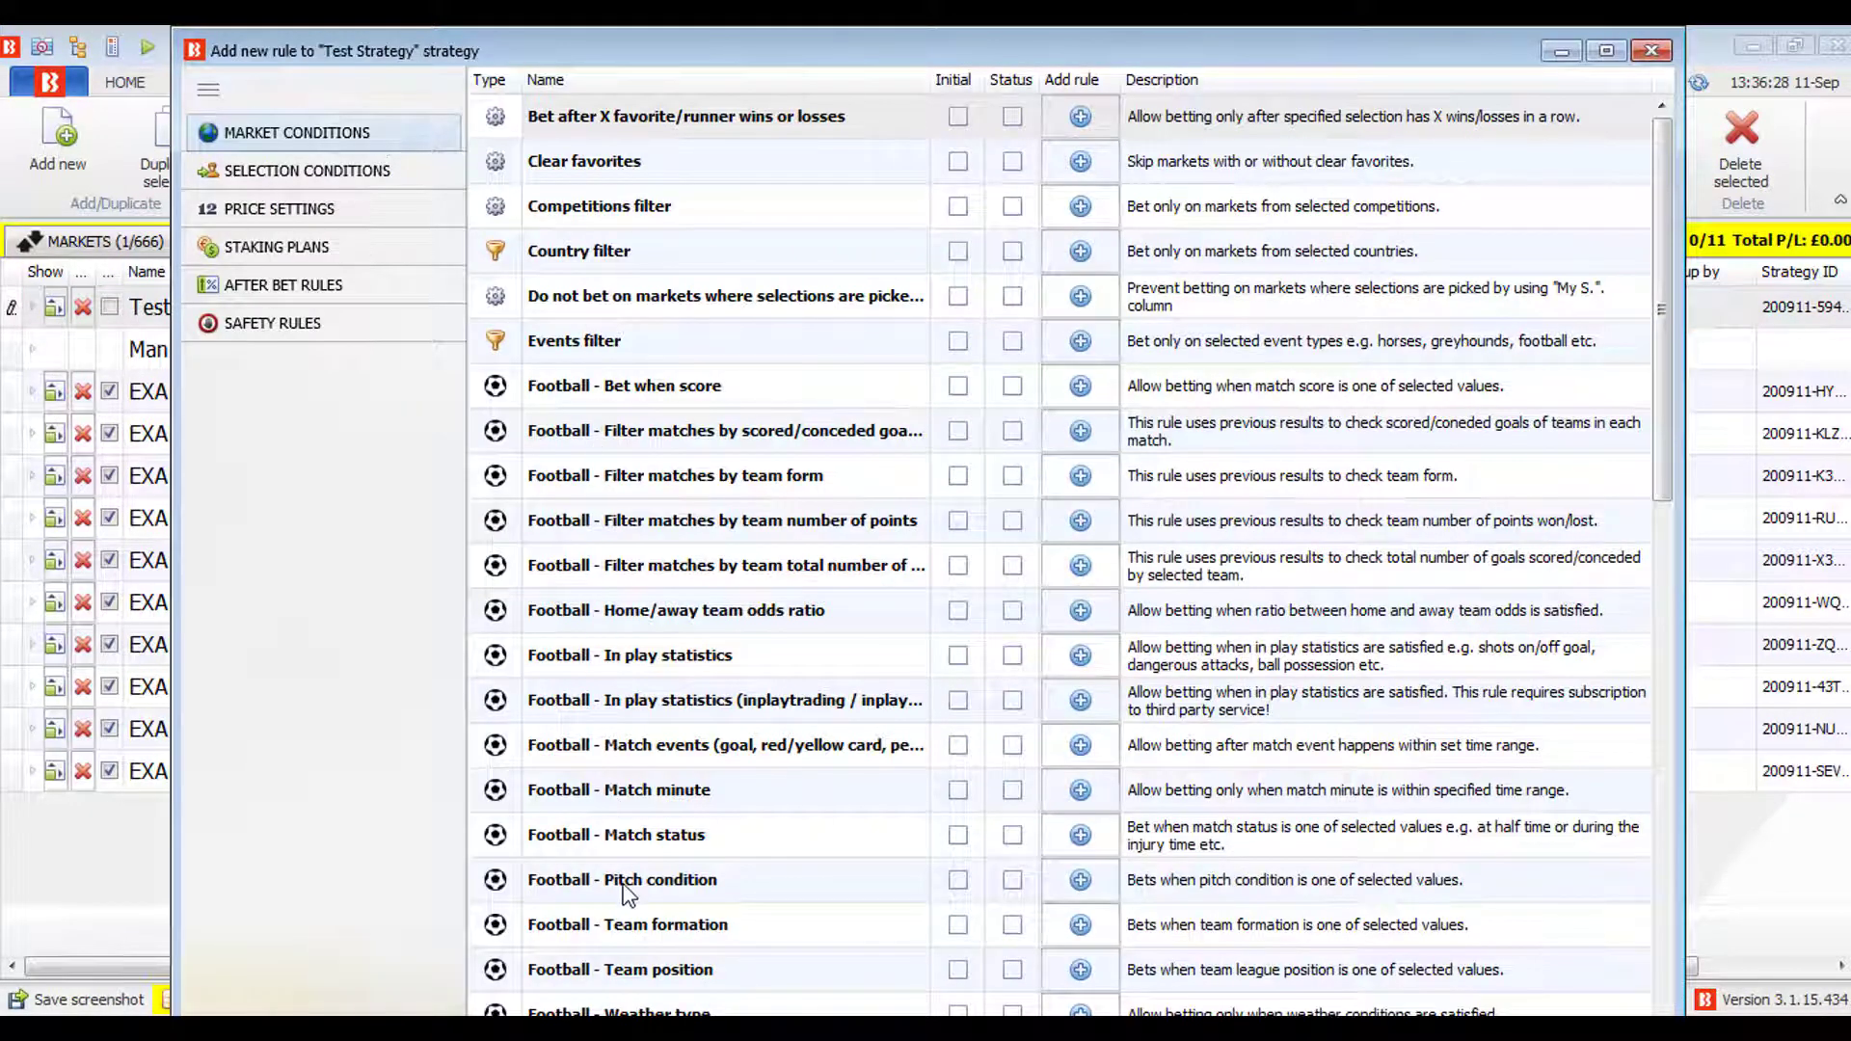
pyautogui.scroll(-1, 625, 892)
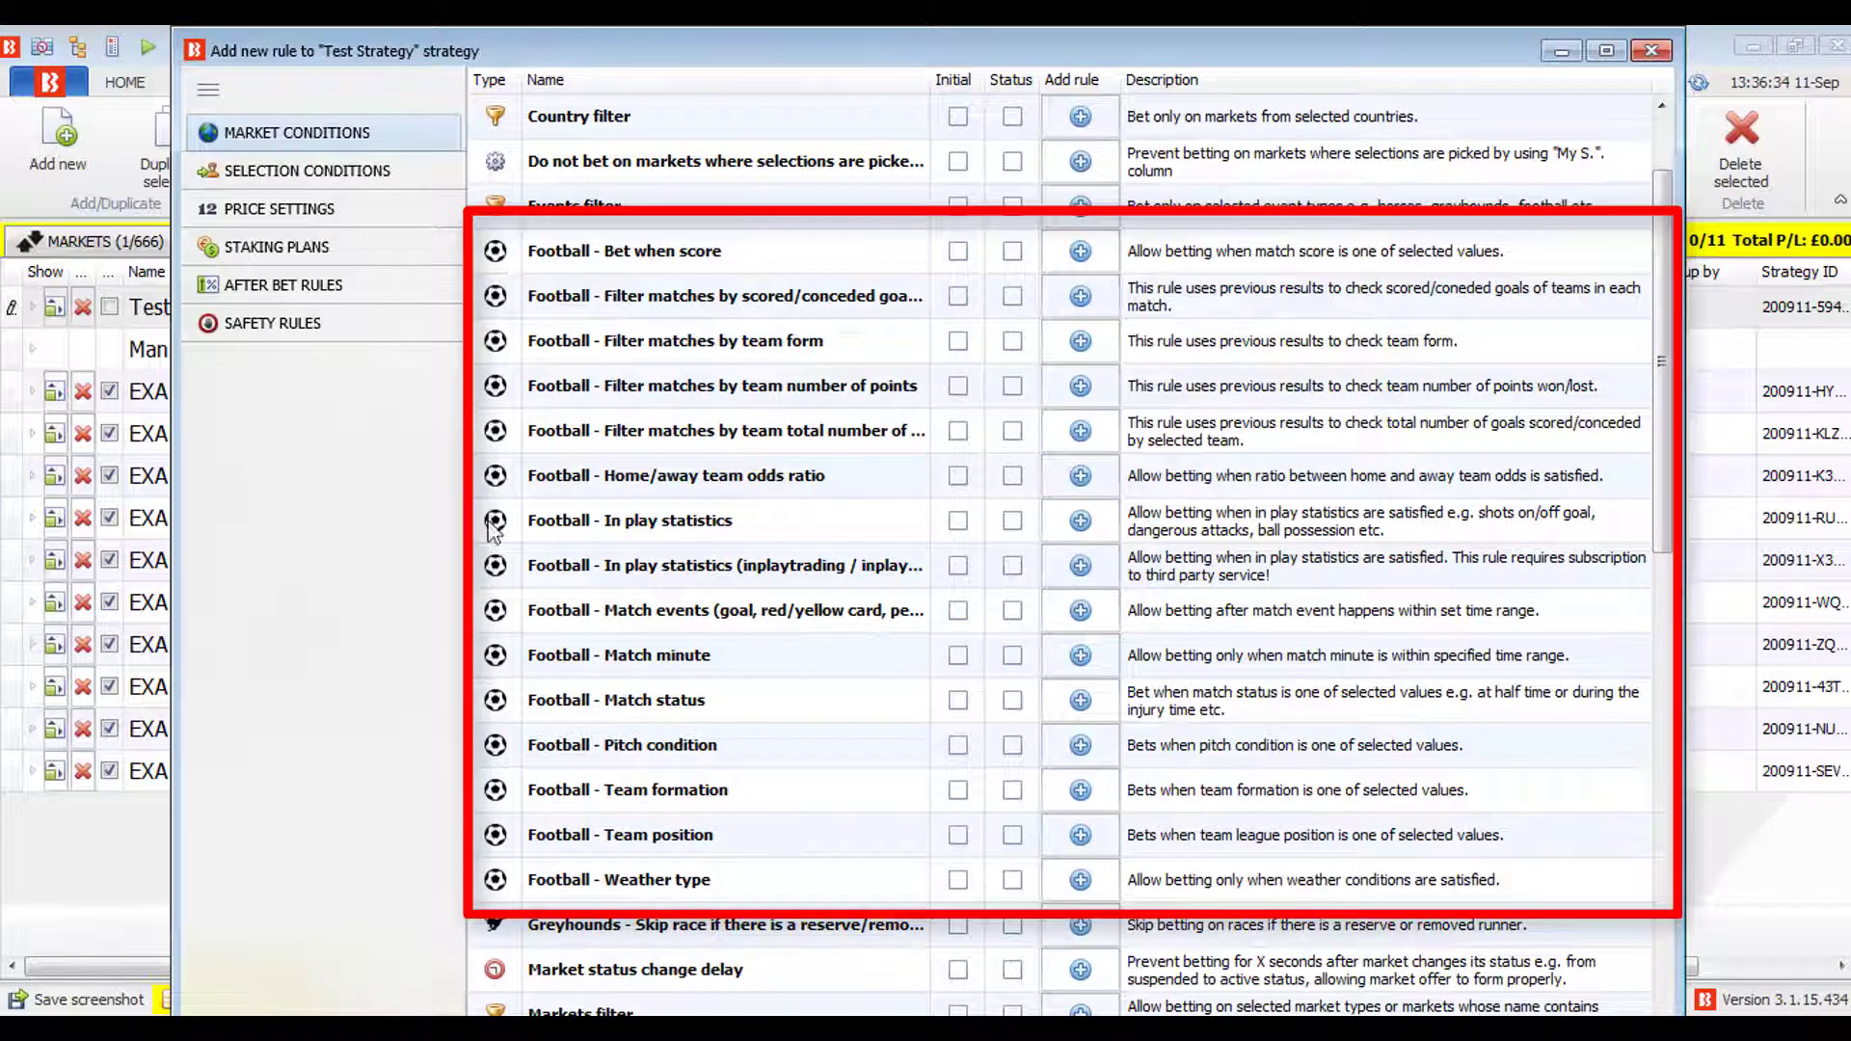
pyautogui.scroll(1, 516, 607)
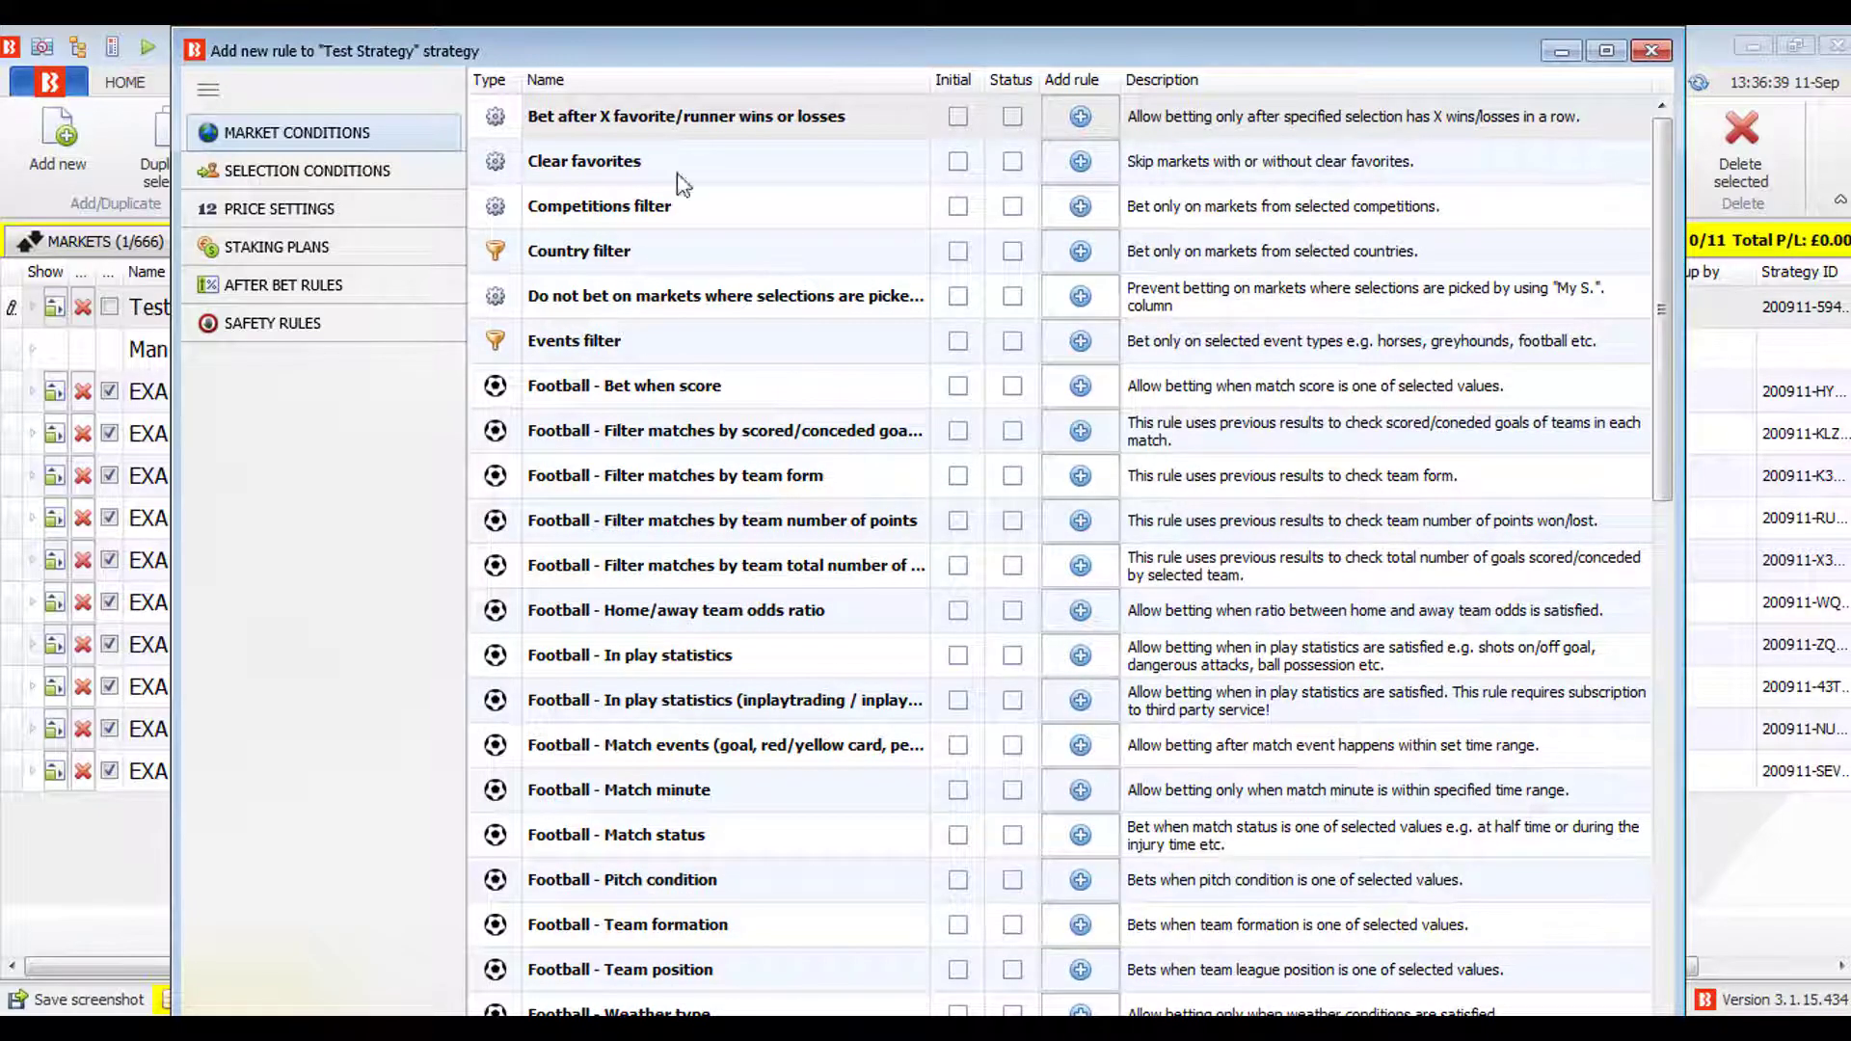
pyautogui.scroll(-1, 494, 275)
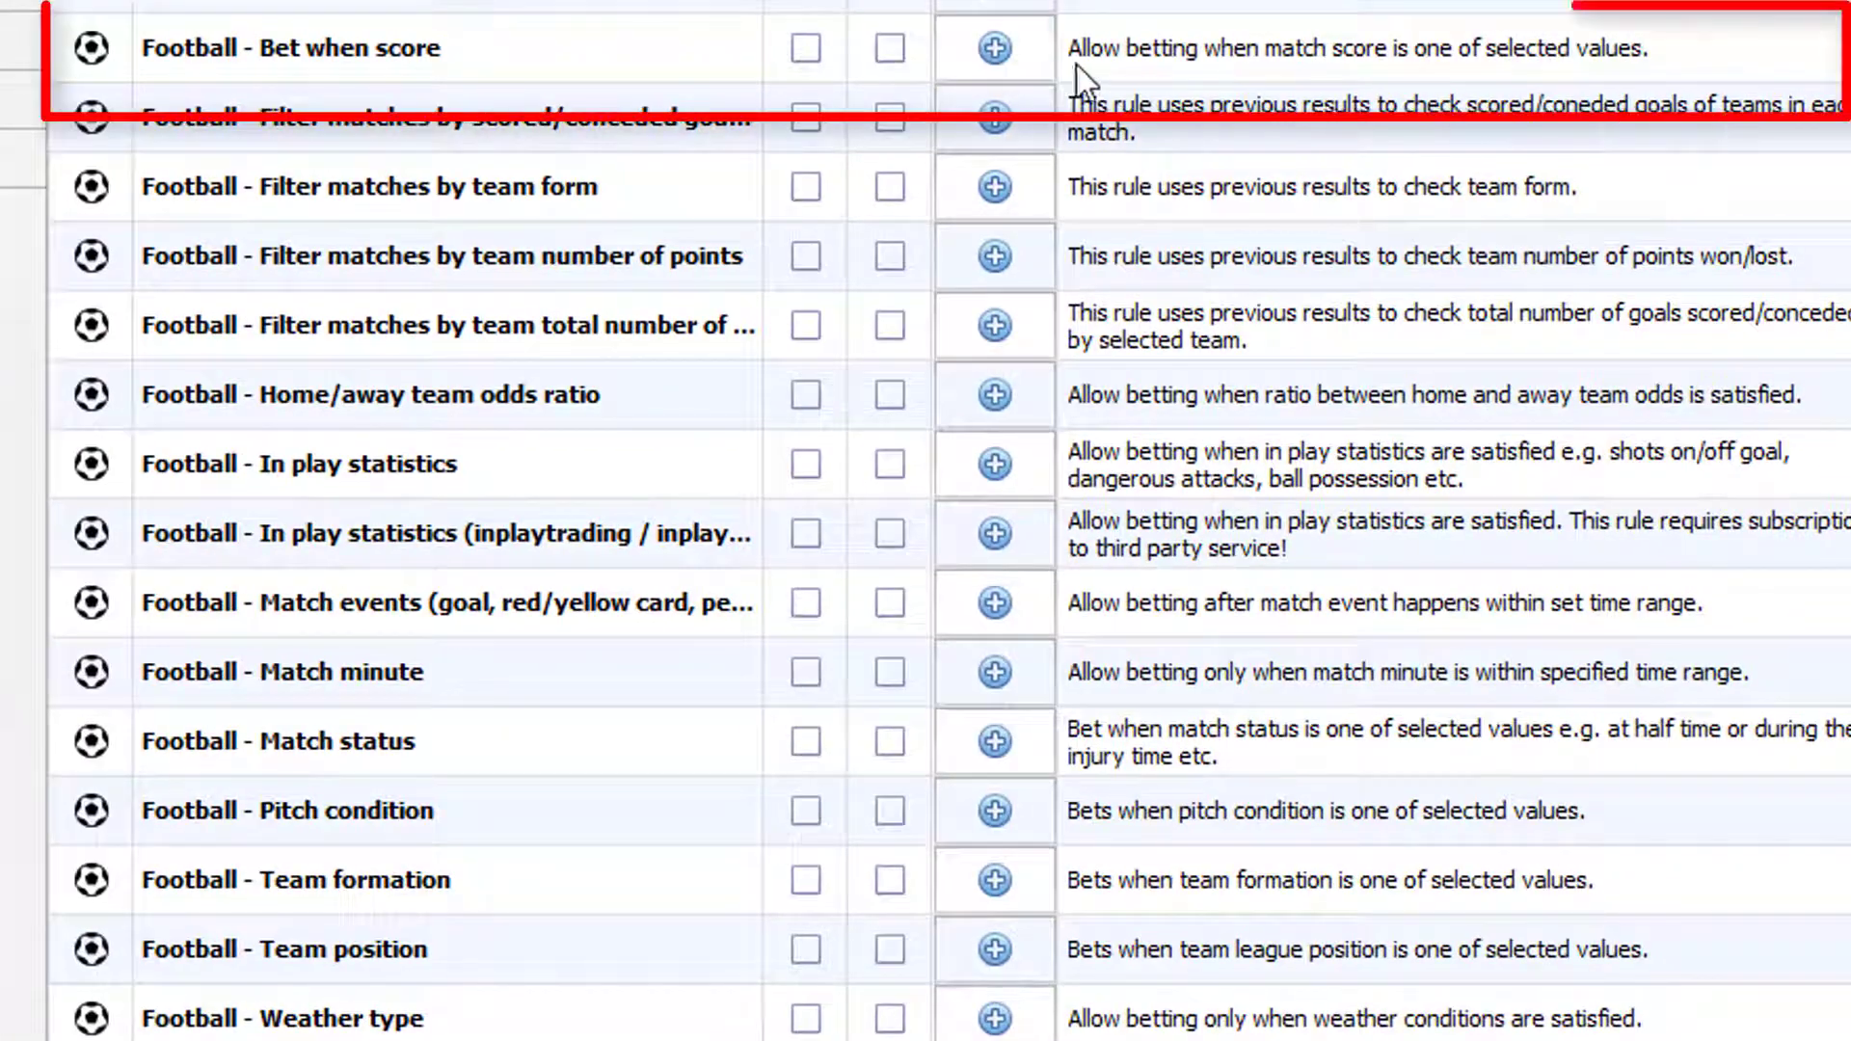
# Open the Football - Bet when score rule for Test Strategy, toggle the half time score check and select score 0 - 0.
pyautogui.click(1042, 56)
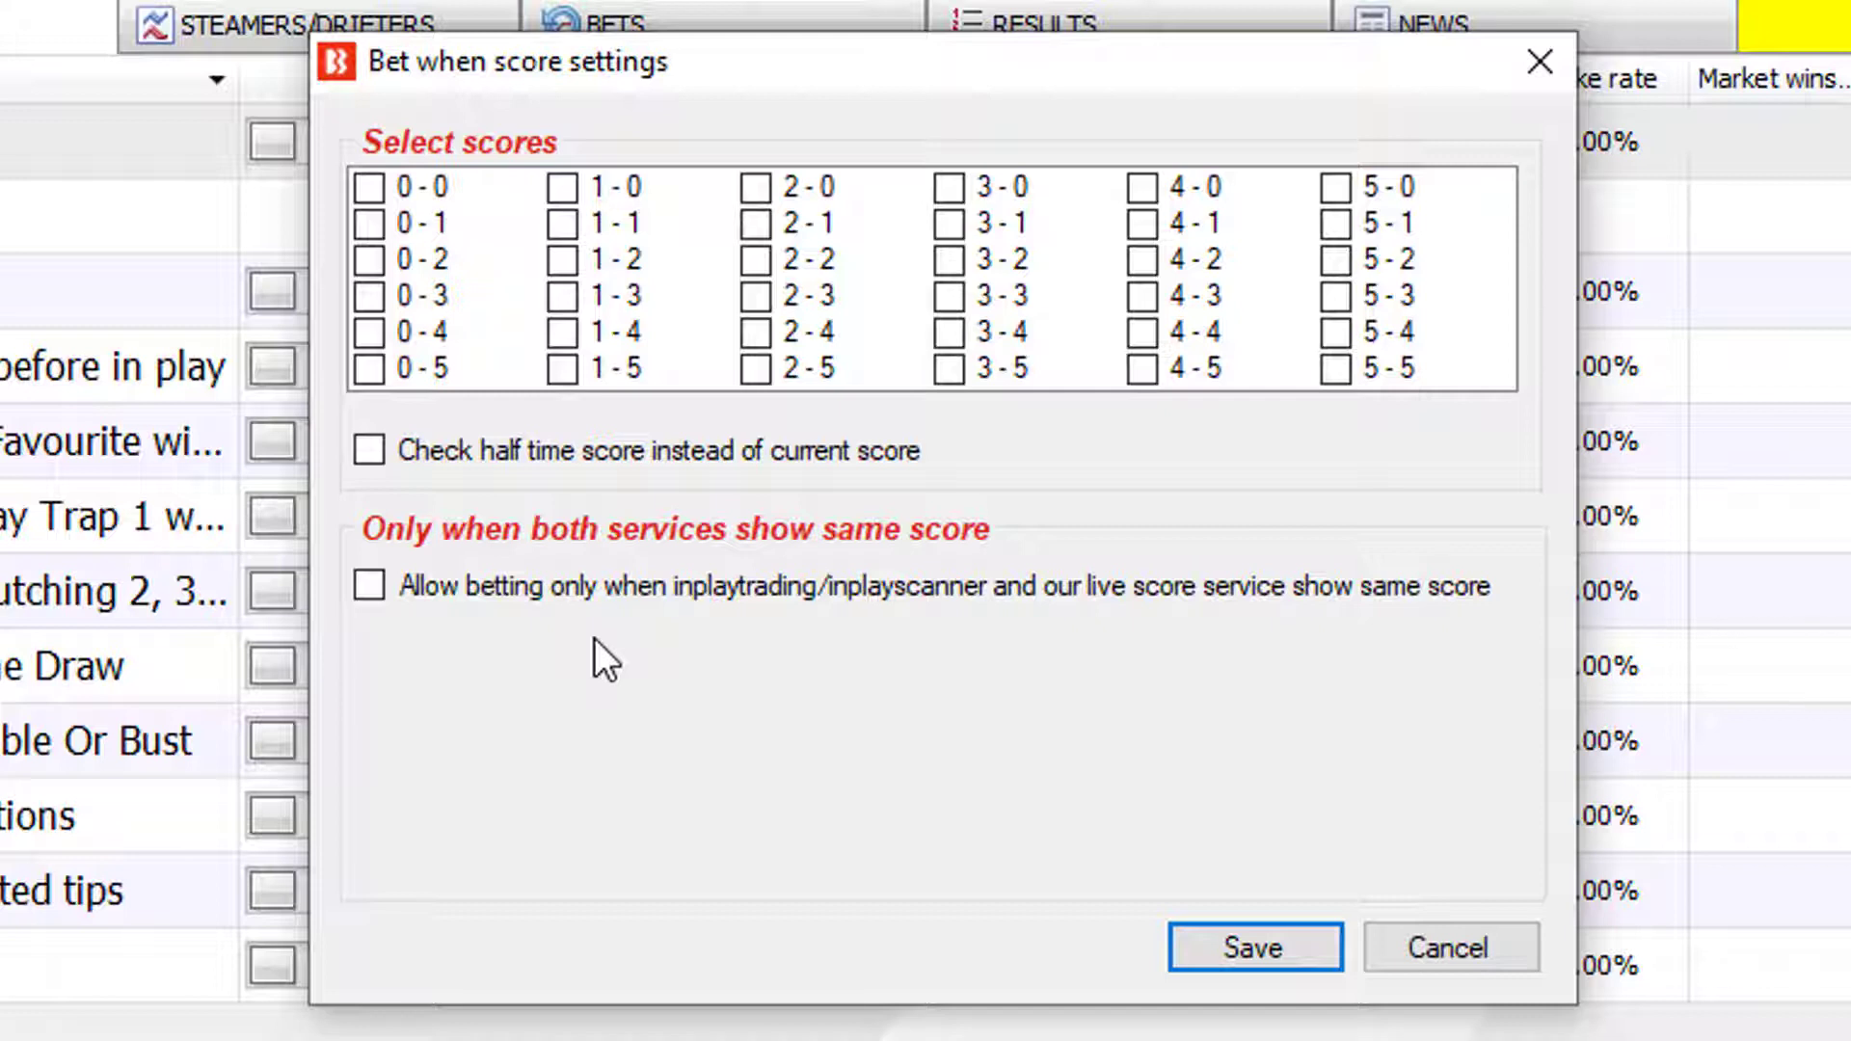
pyautogui.click(523, 460)
pyautogui.click(522, 461)
pyautogui.click(417, 188)
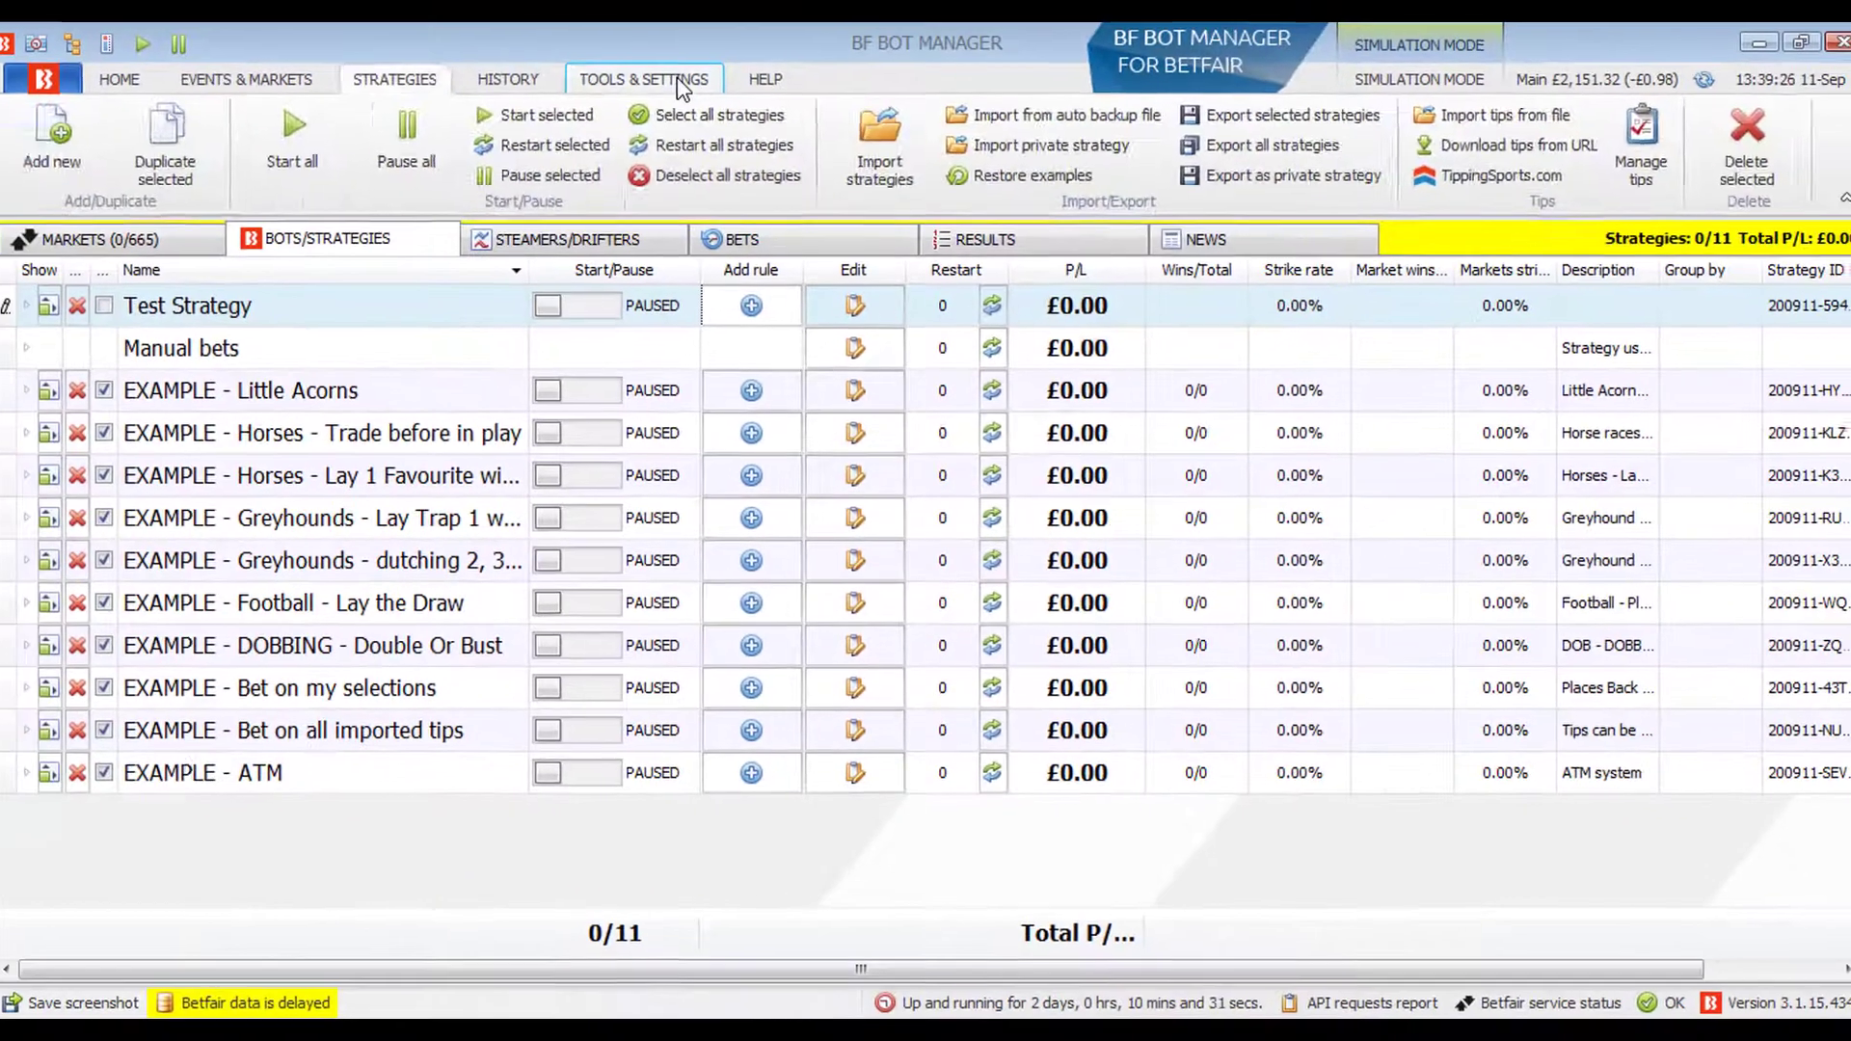
# In the general settings for results, enable determining the football live score by using Correct Score market prices.
pyautogui.click(680, 82)
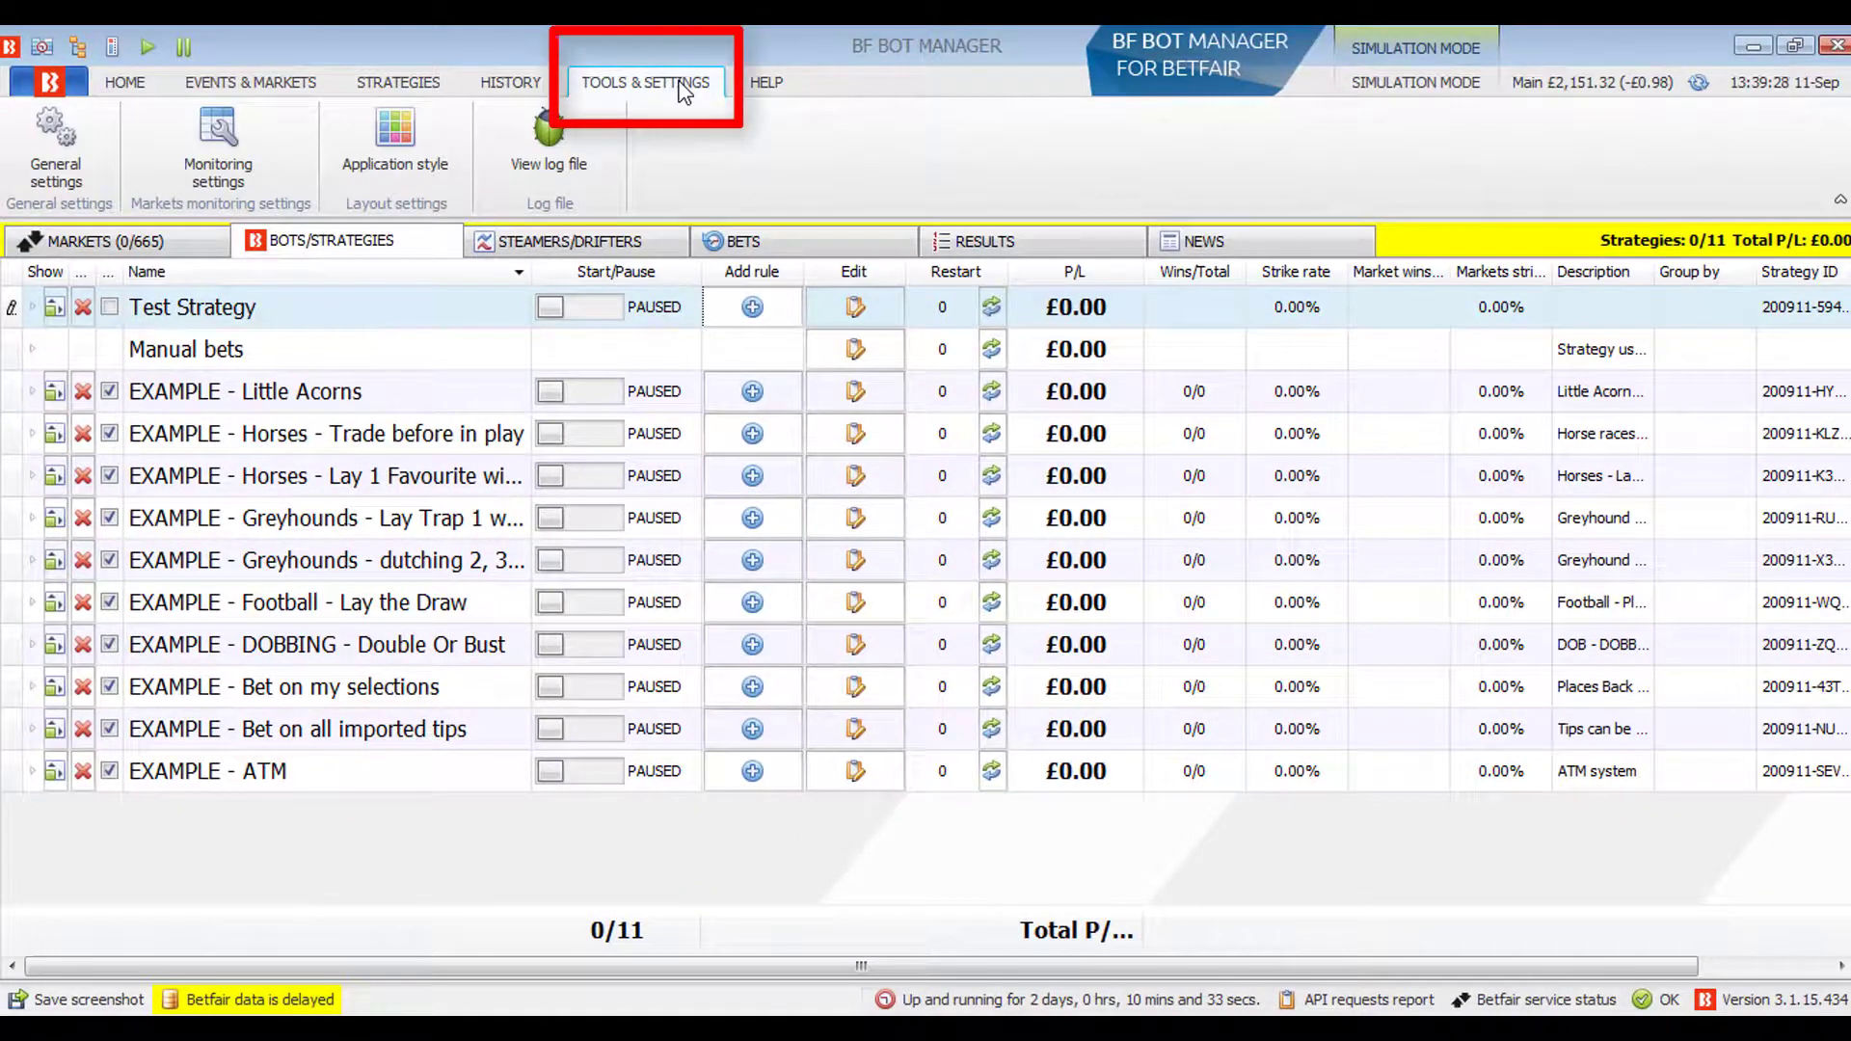
pyautogui.click(47, 154)
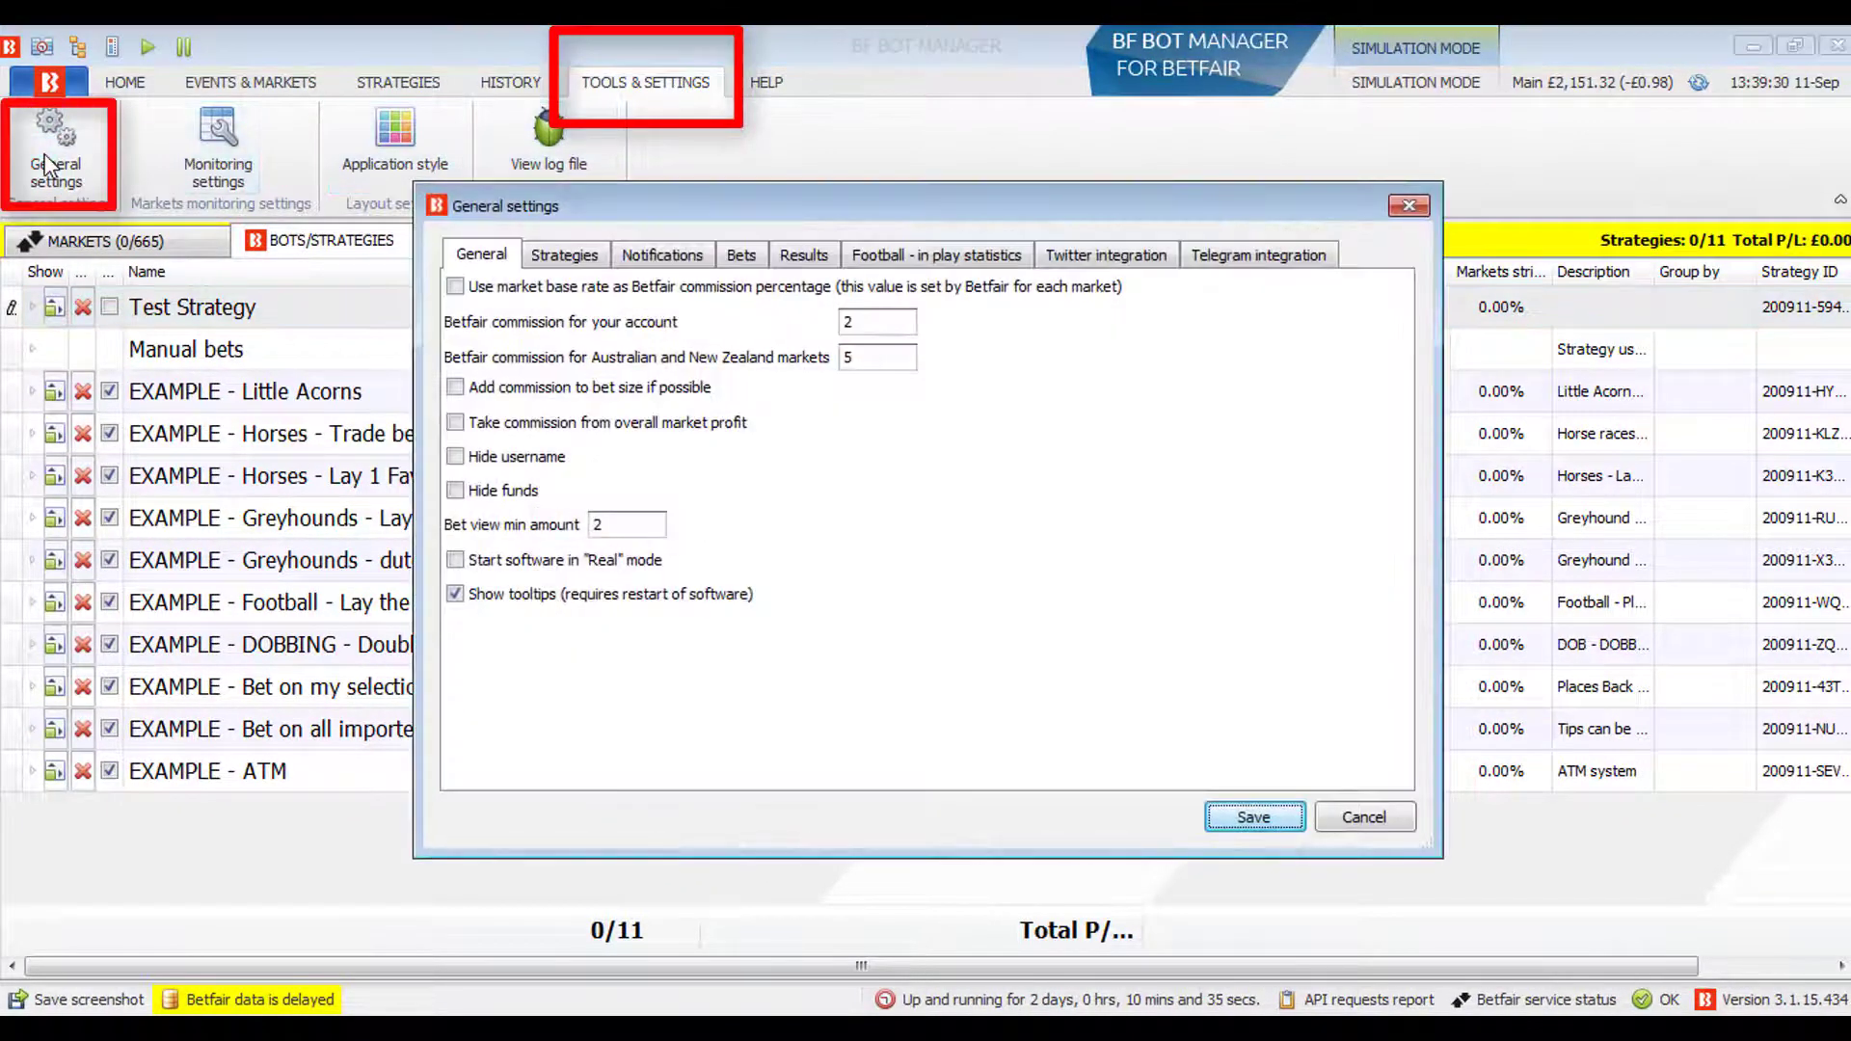
pyautogui.click(822, 262)
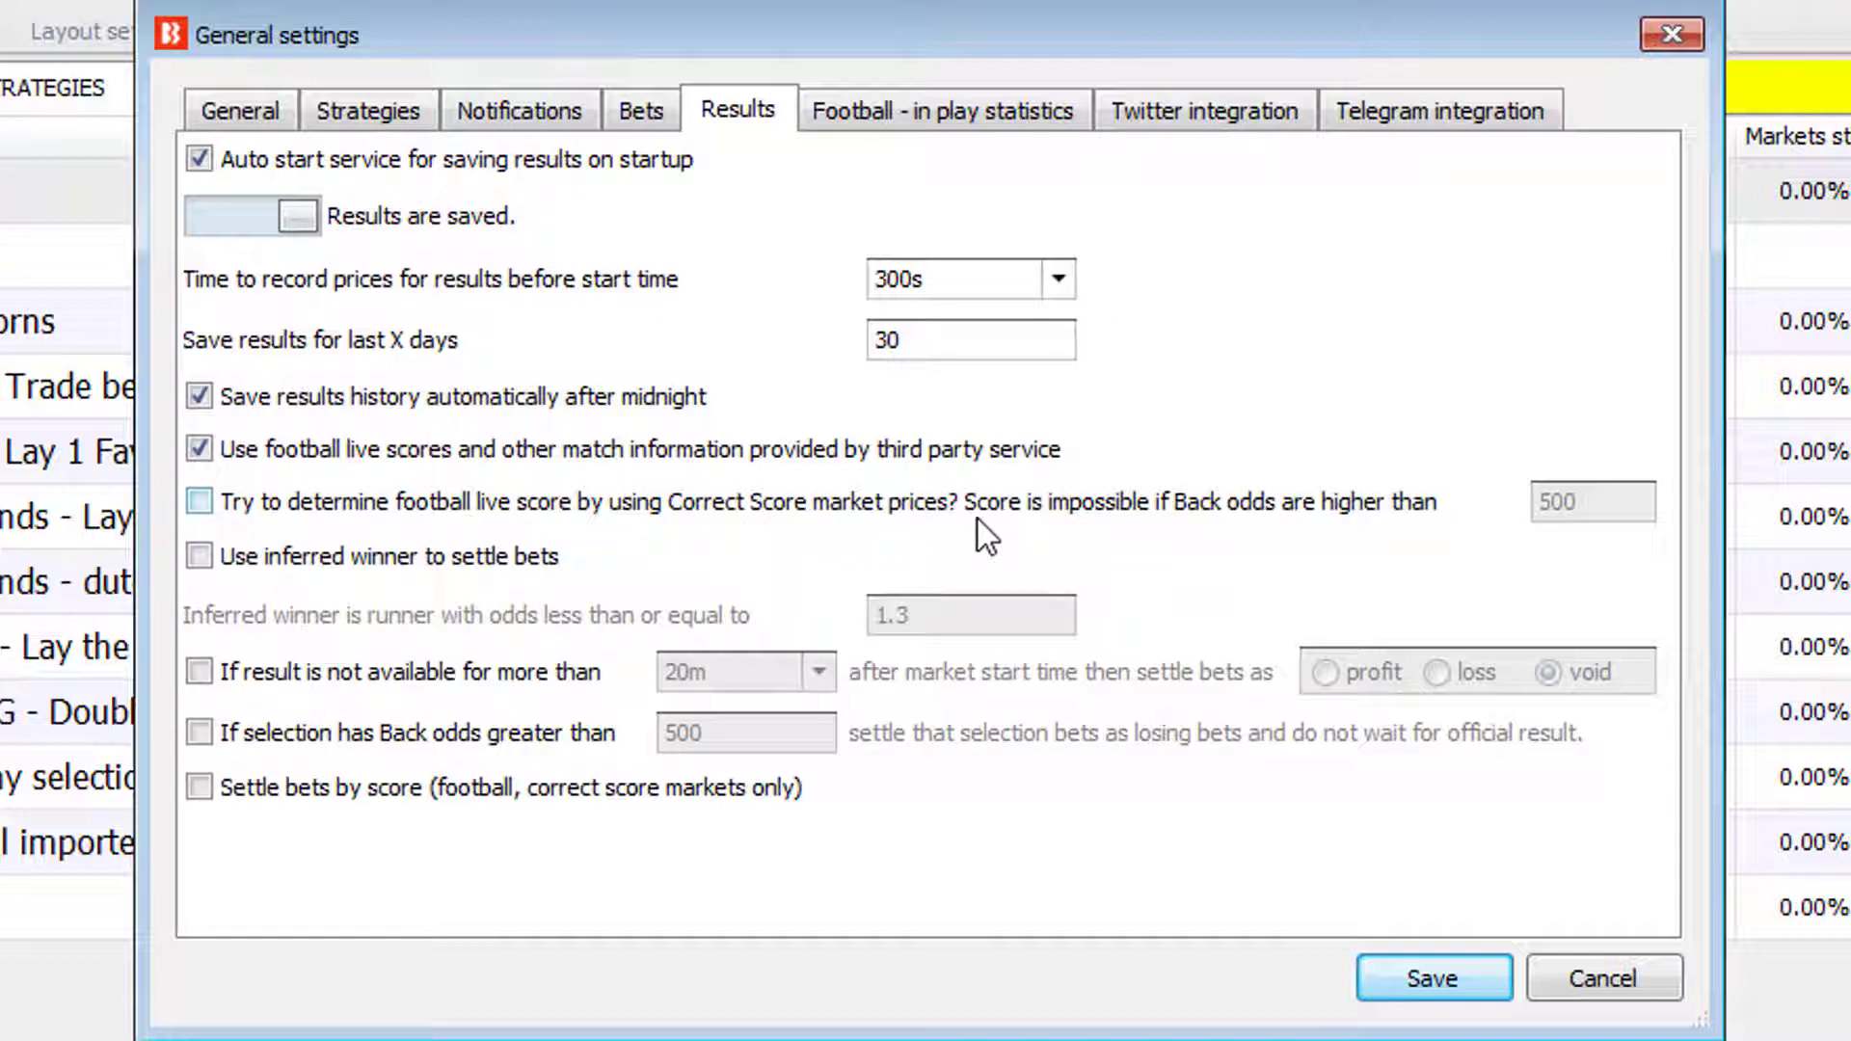
pyautogui.click(198, 501)
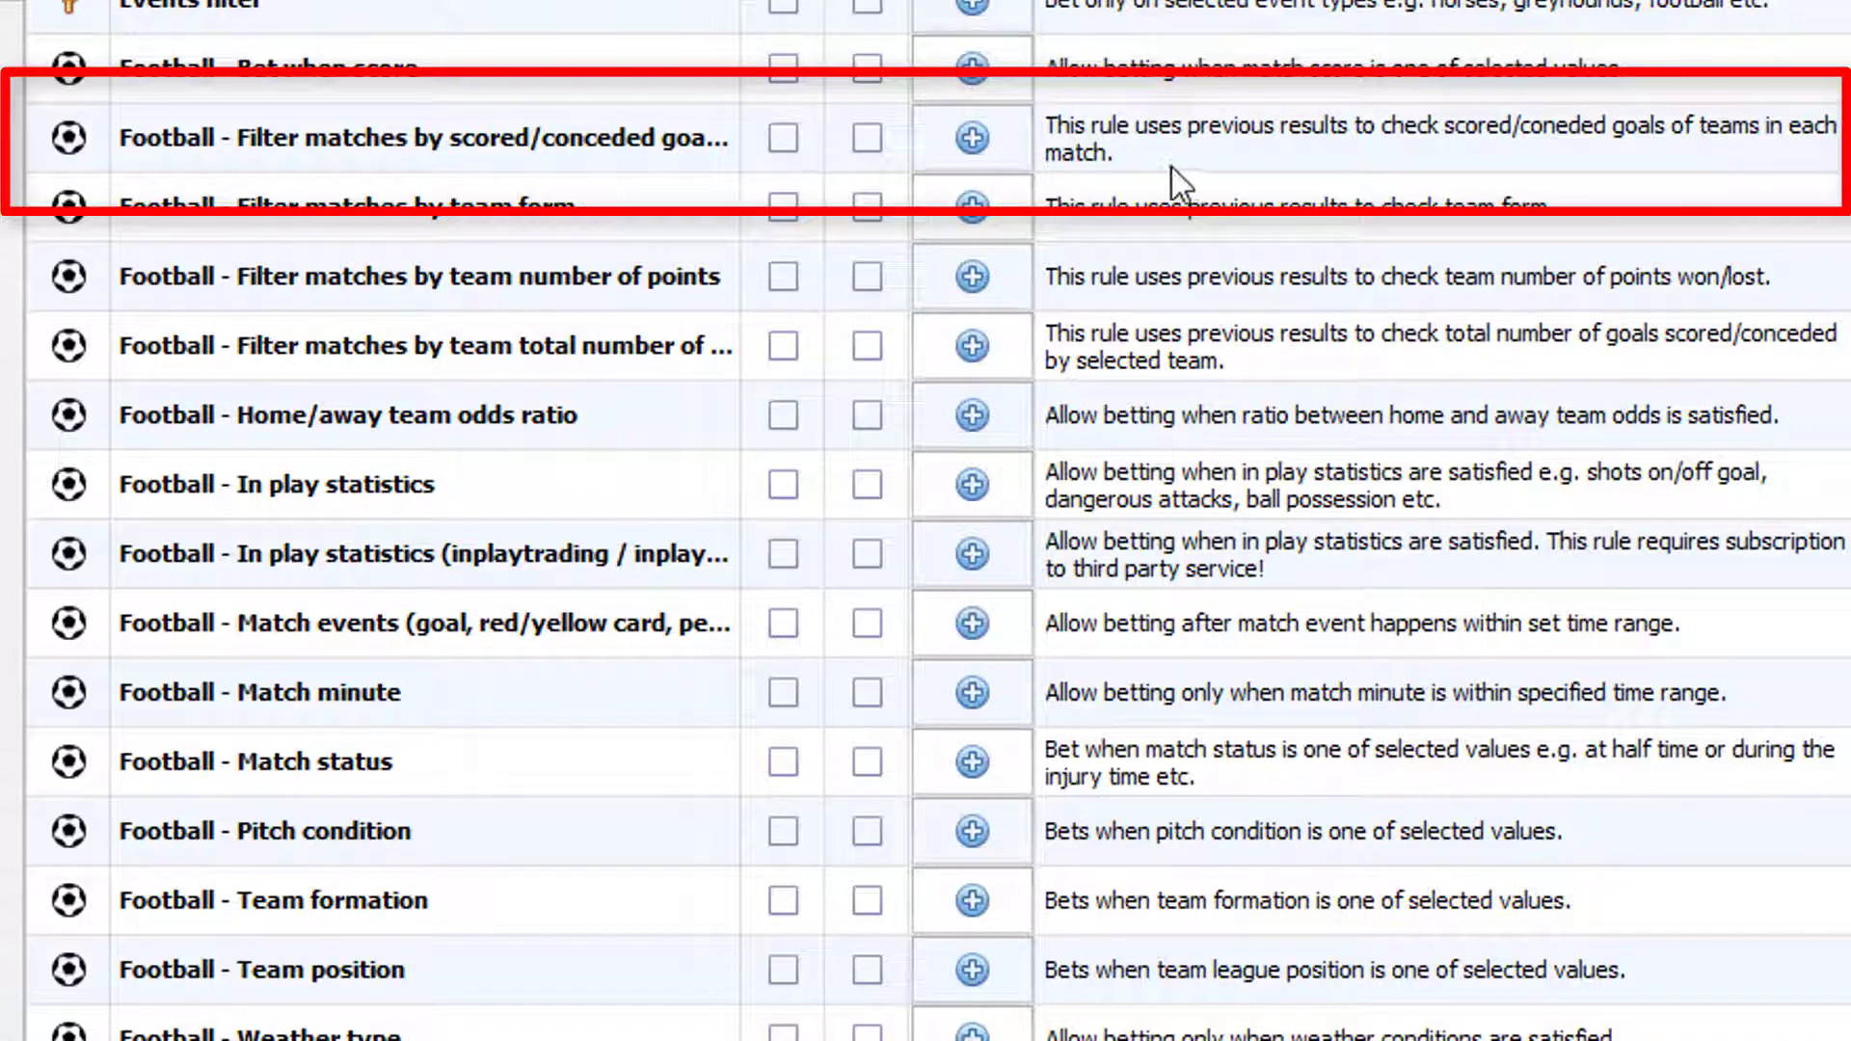
# Open the rule filtering matches by scored/conceded goals in each match and examine its team and goal type choices.
pyautogui.click(1015, 165)
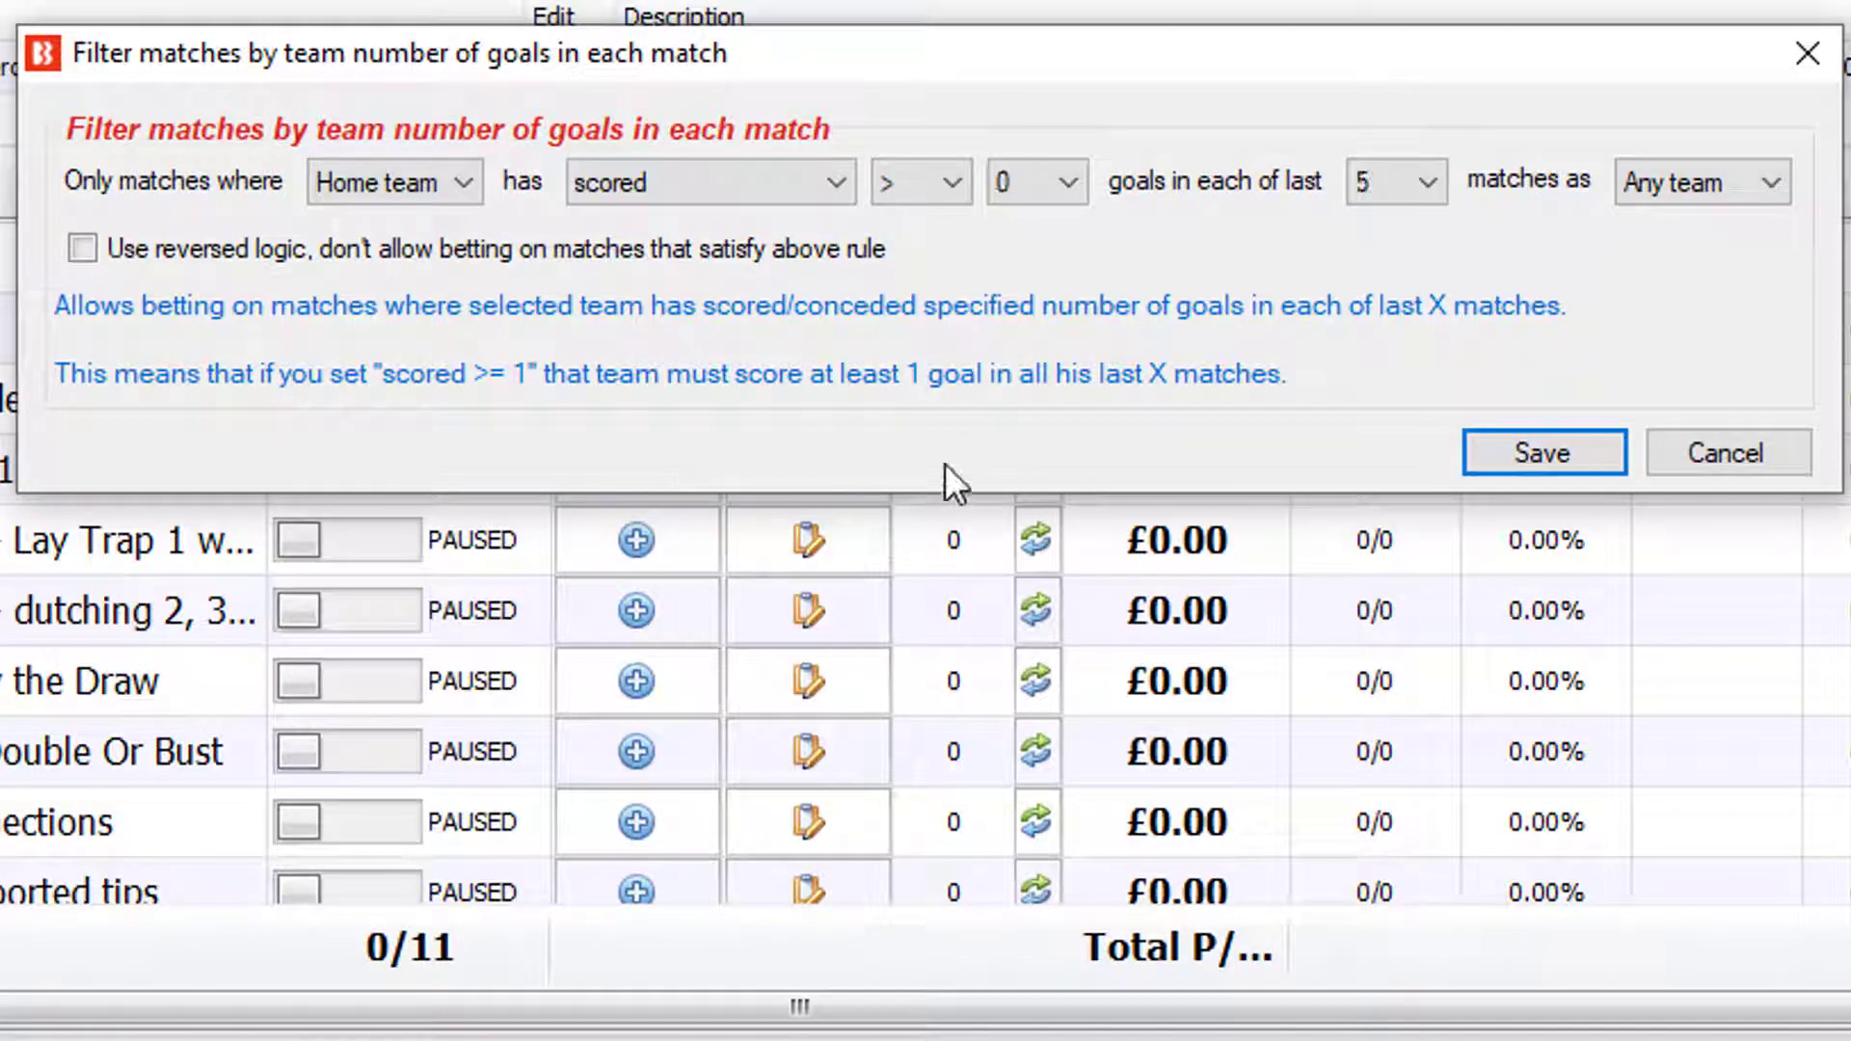
pyautogui.click(460, 193)
pyautogui.click(447, 222)
pyautogui.click(822, 184)
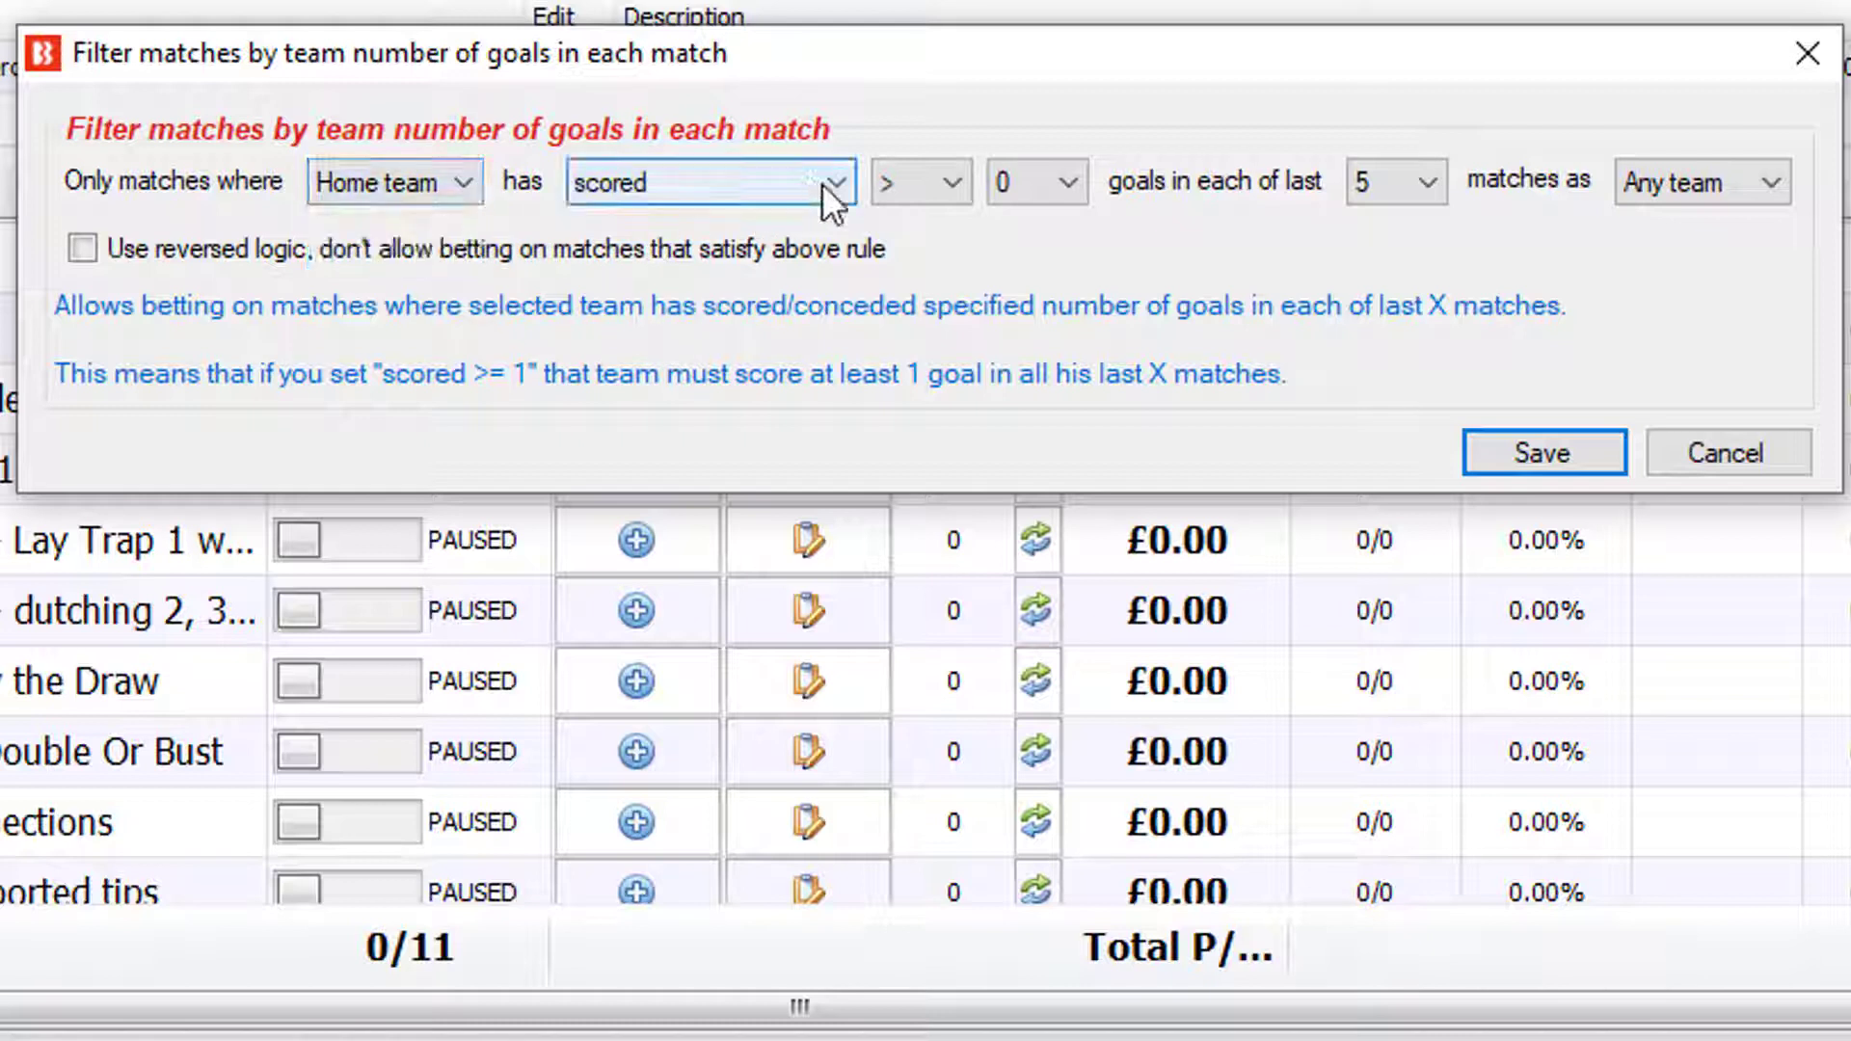
pyautogui.click(814, 273)
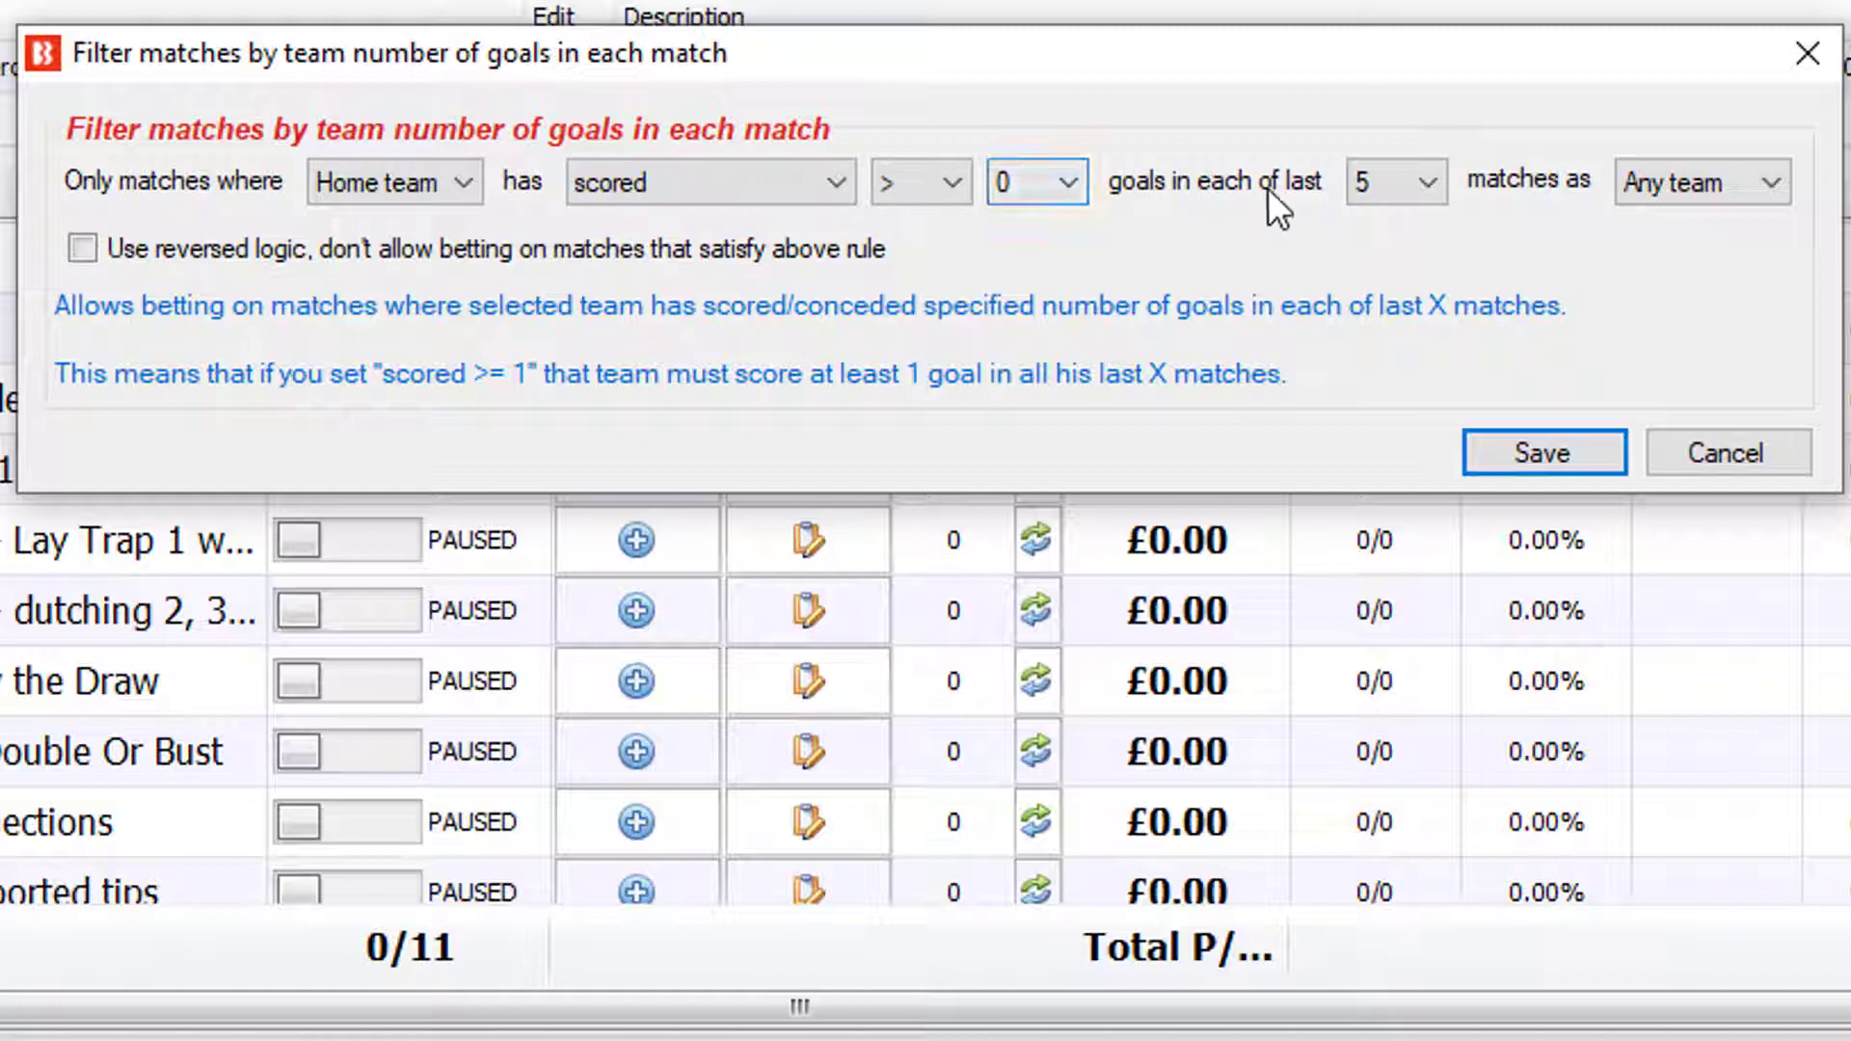
# Examine the choices for number of last matches and home/away team, and toggle the reversed logic option.
pyautogui.click(1406, 191)
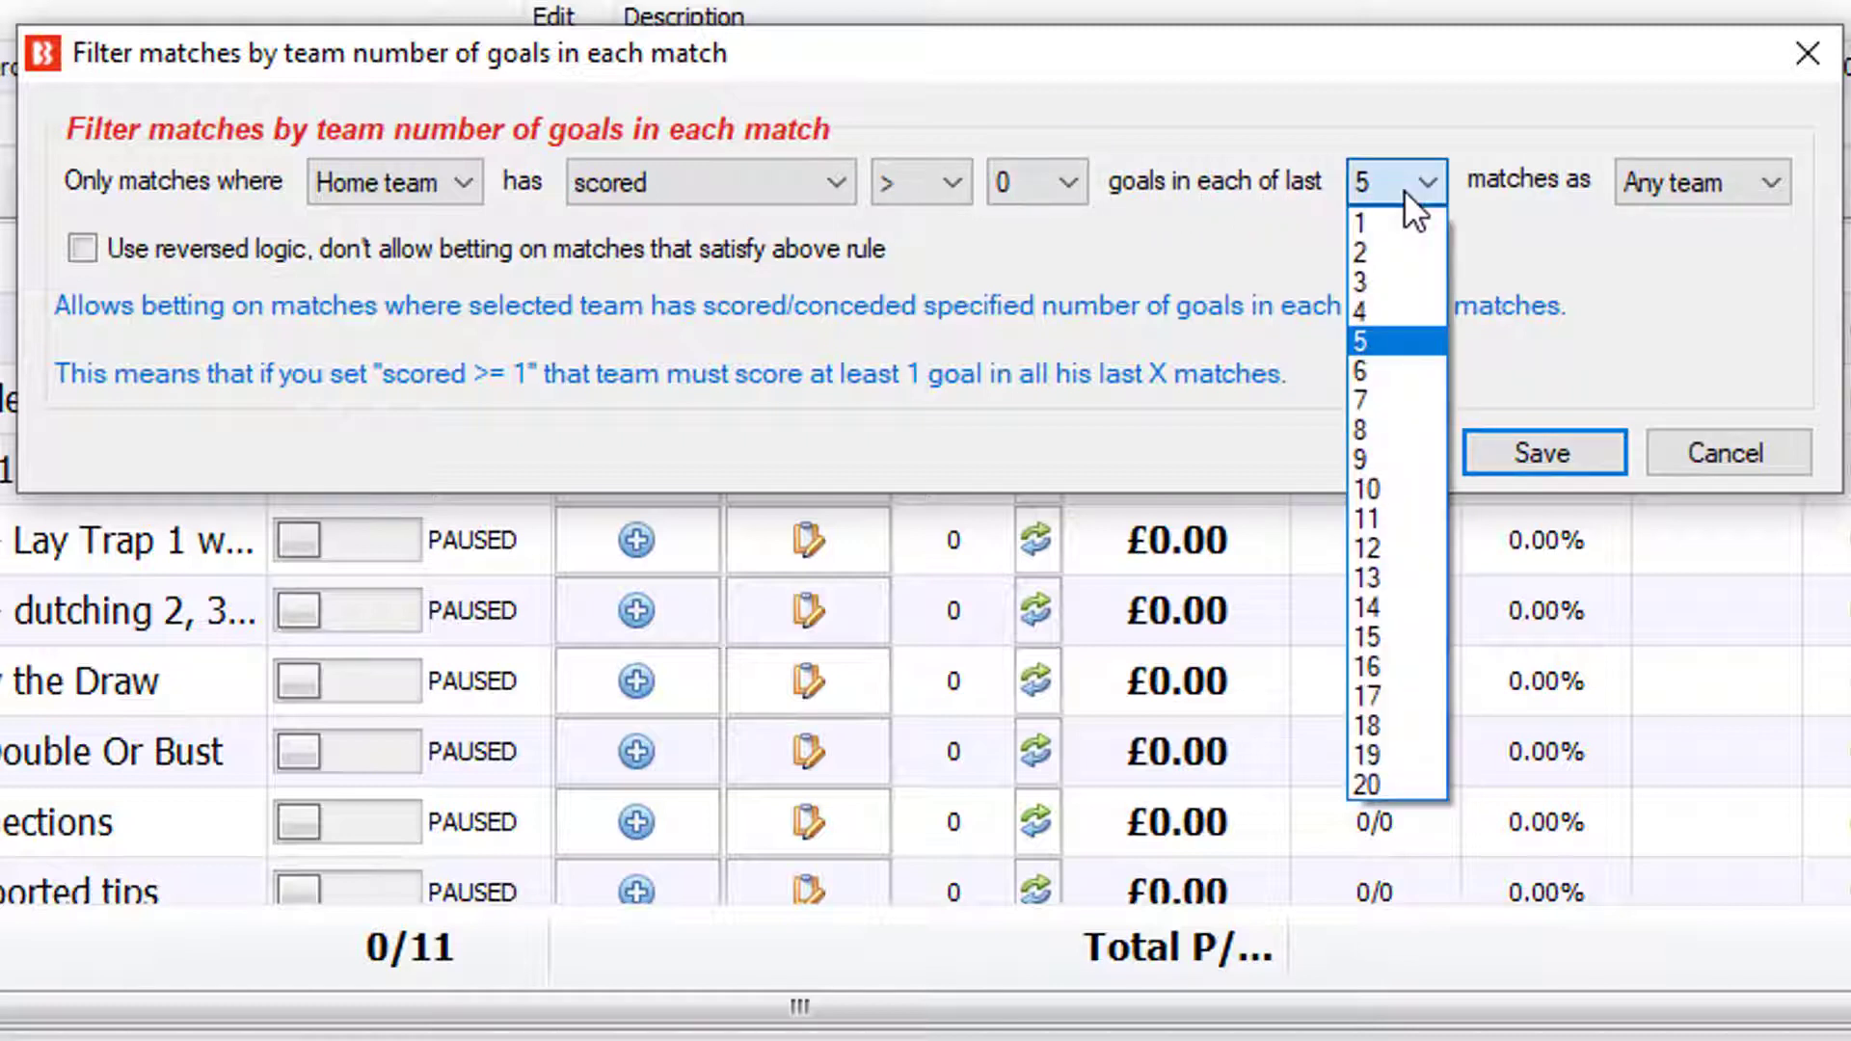
pyautogui.click(1404, 189)
pyautogui.click(1668, 189)
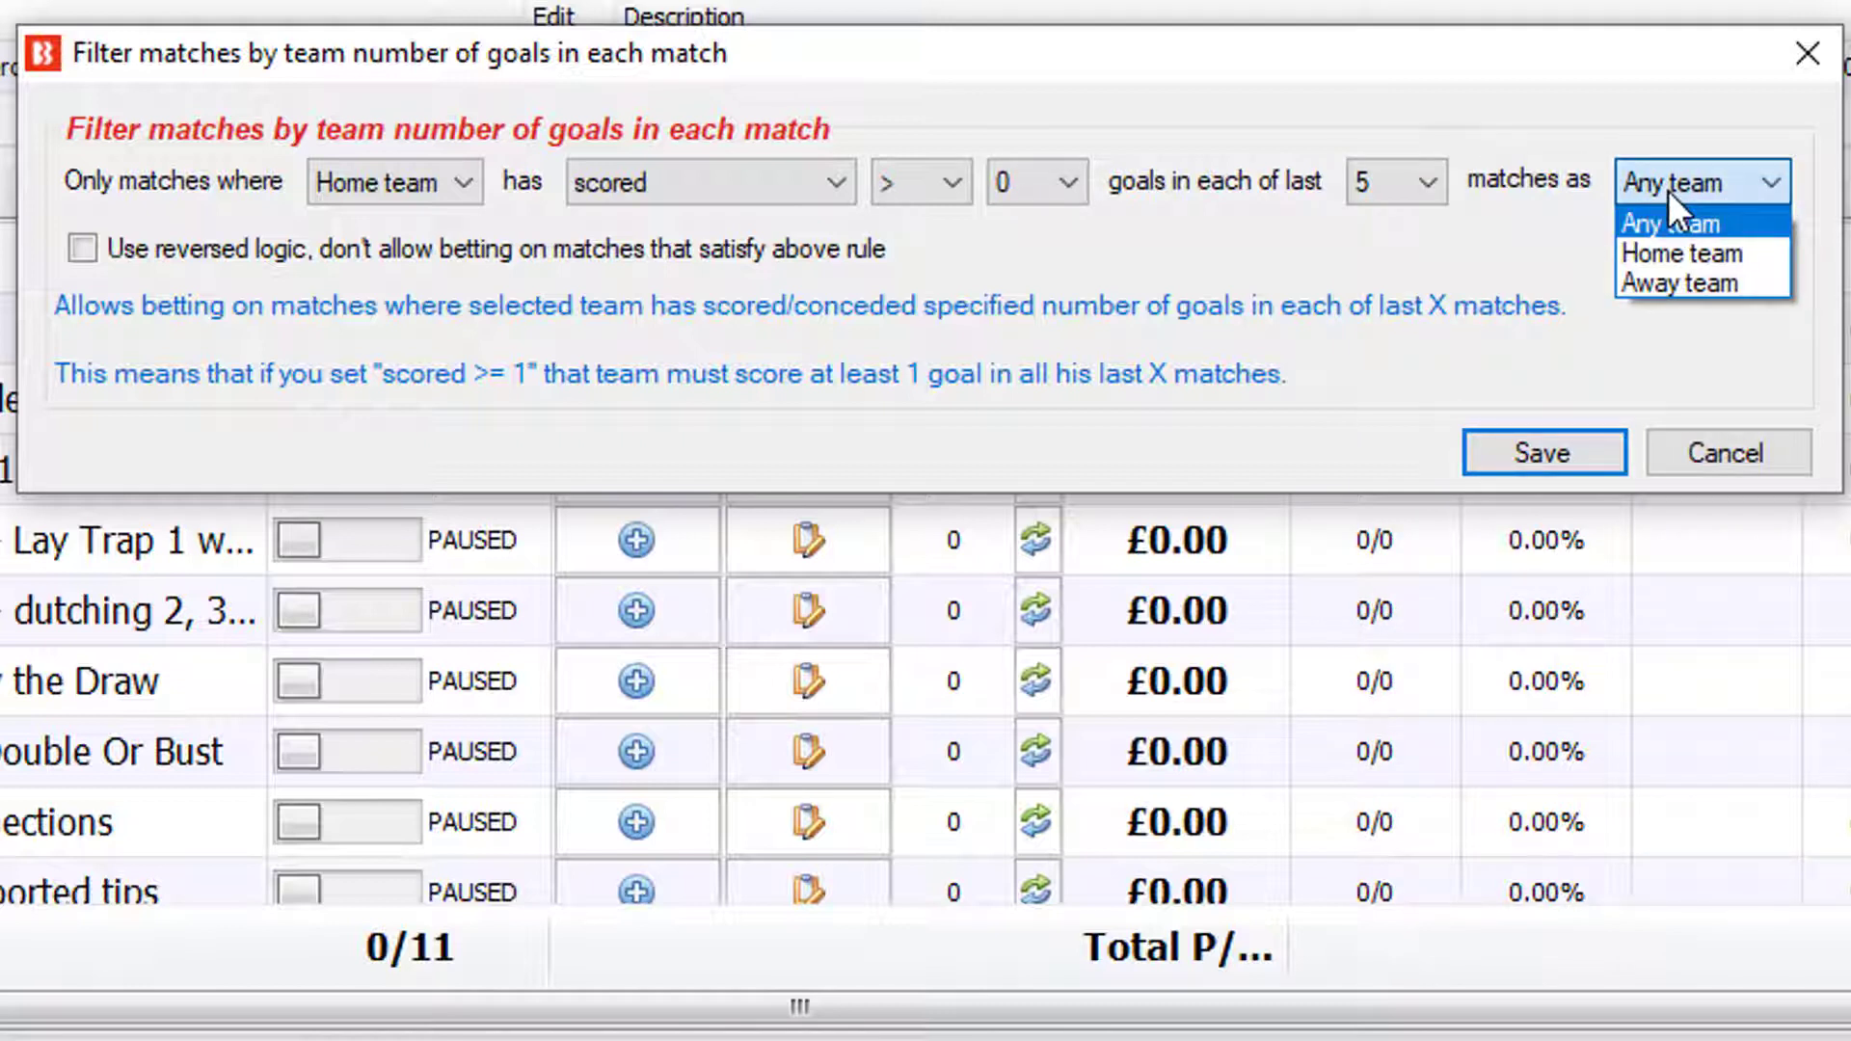
pyautogui.click(1668, 189)
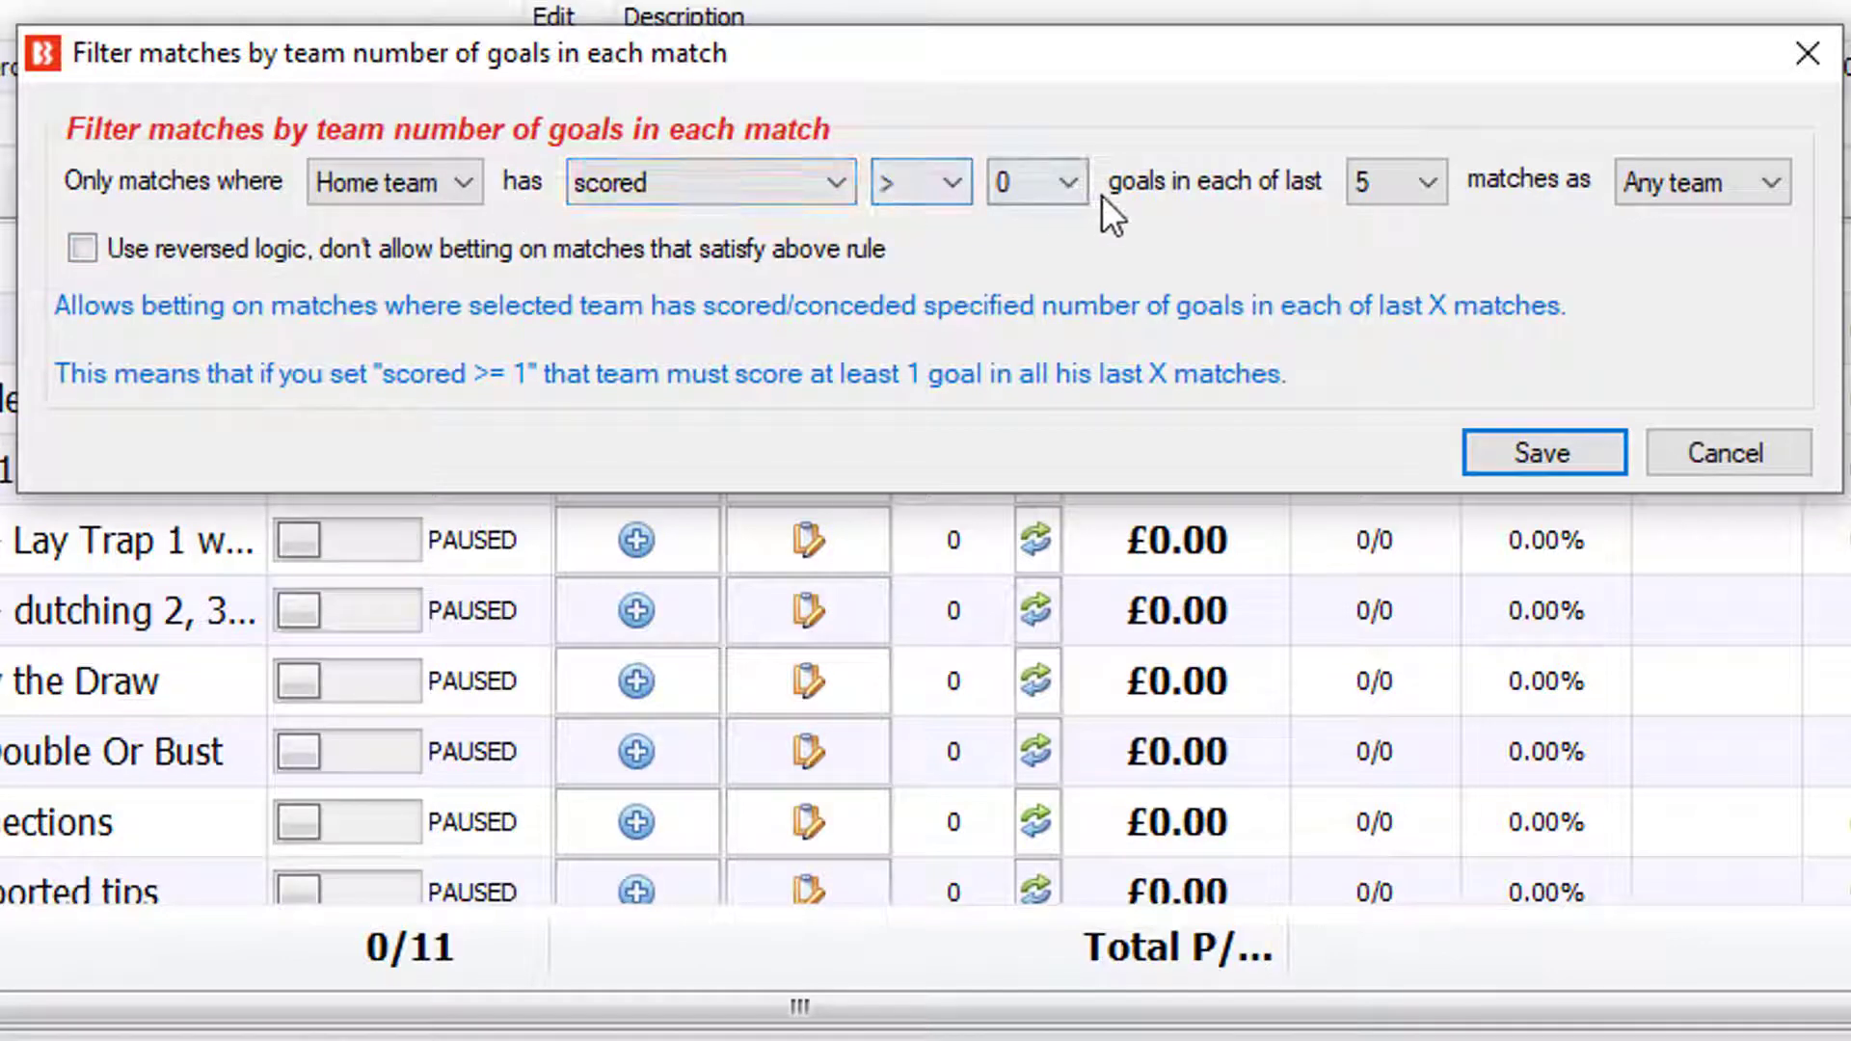
pyautogui.click(132, 264)
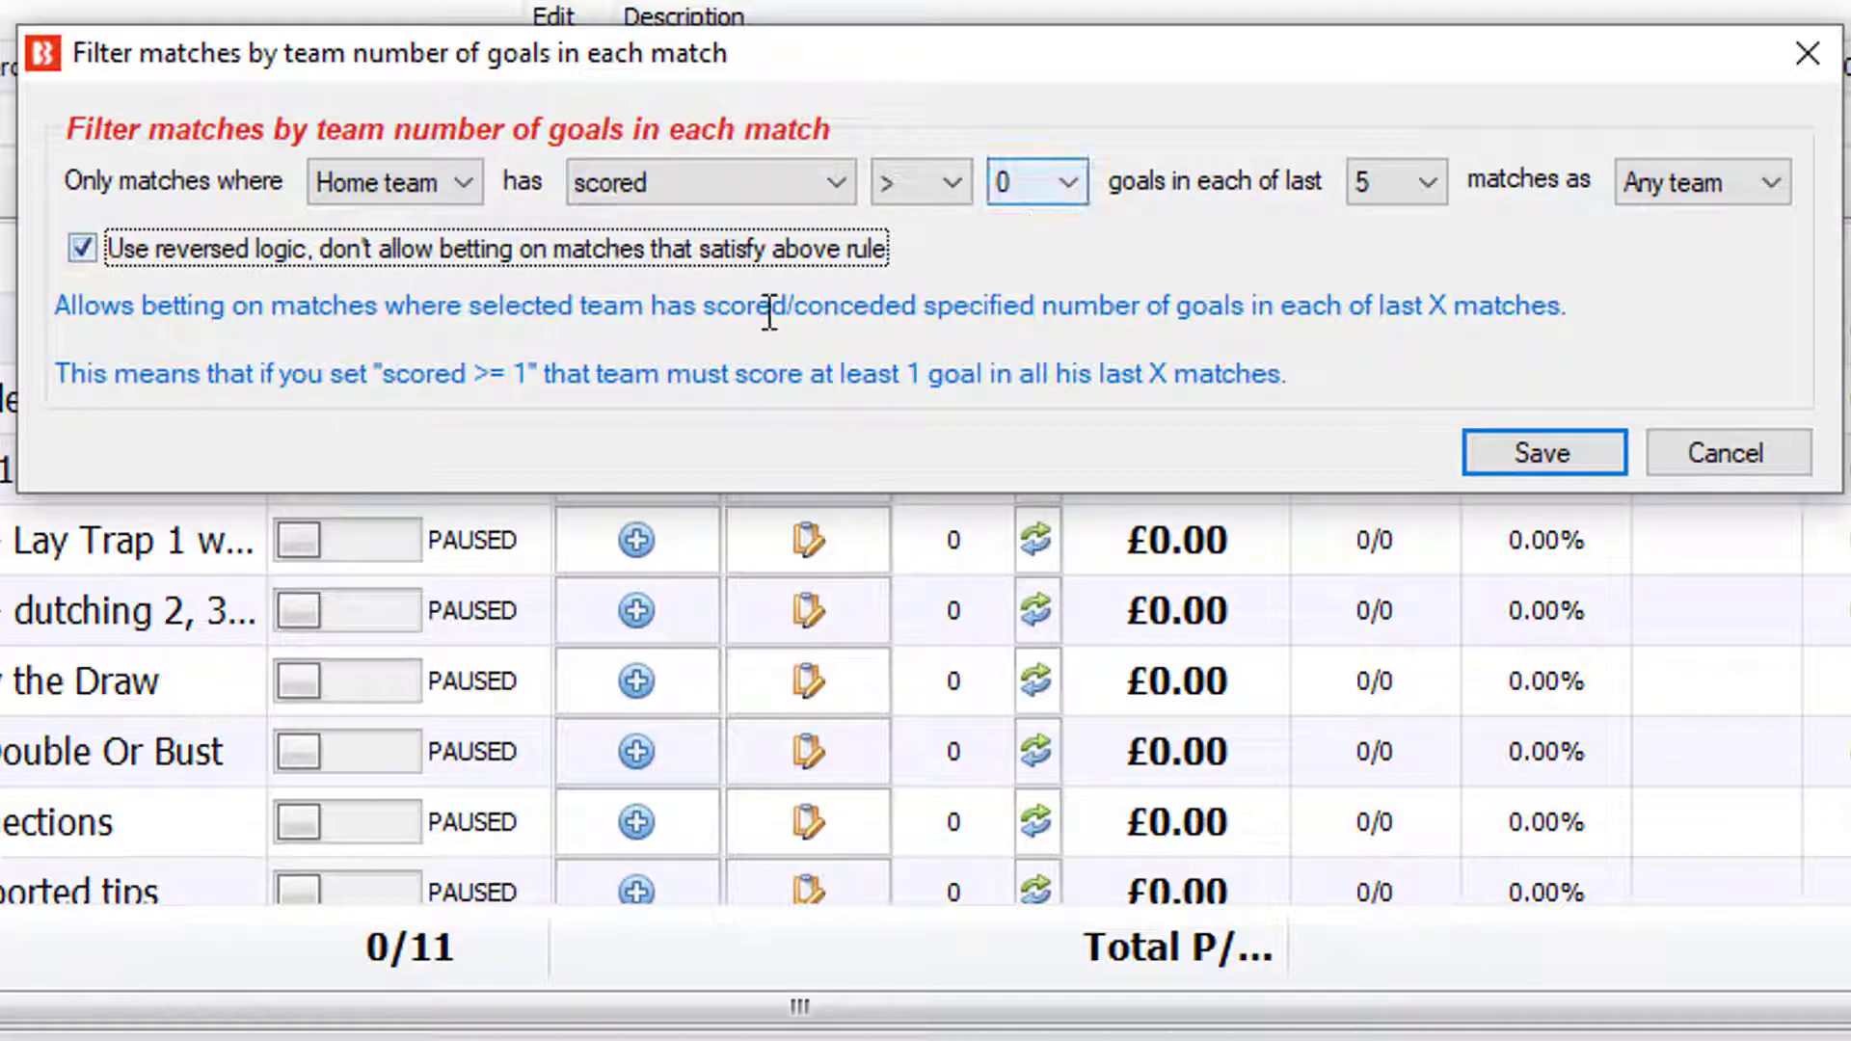
pyautogui.click(389, 241)
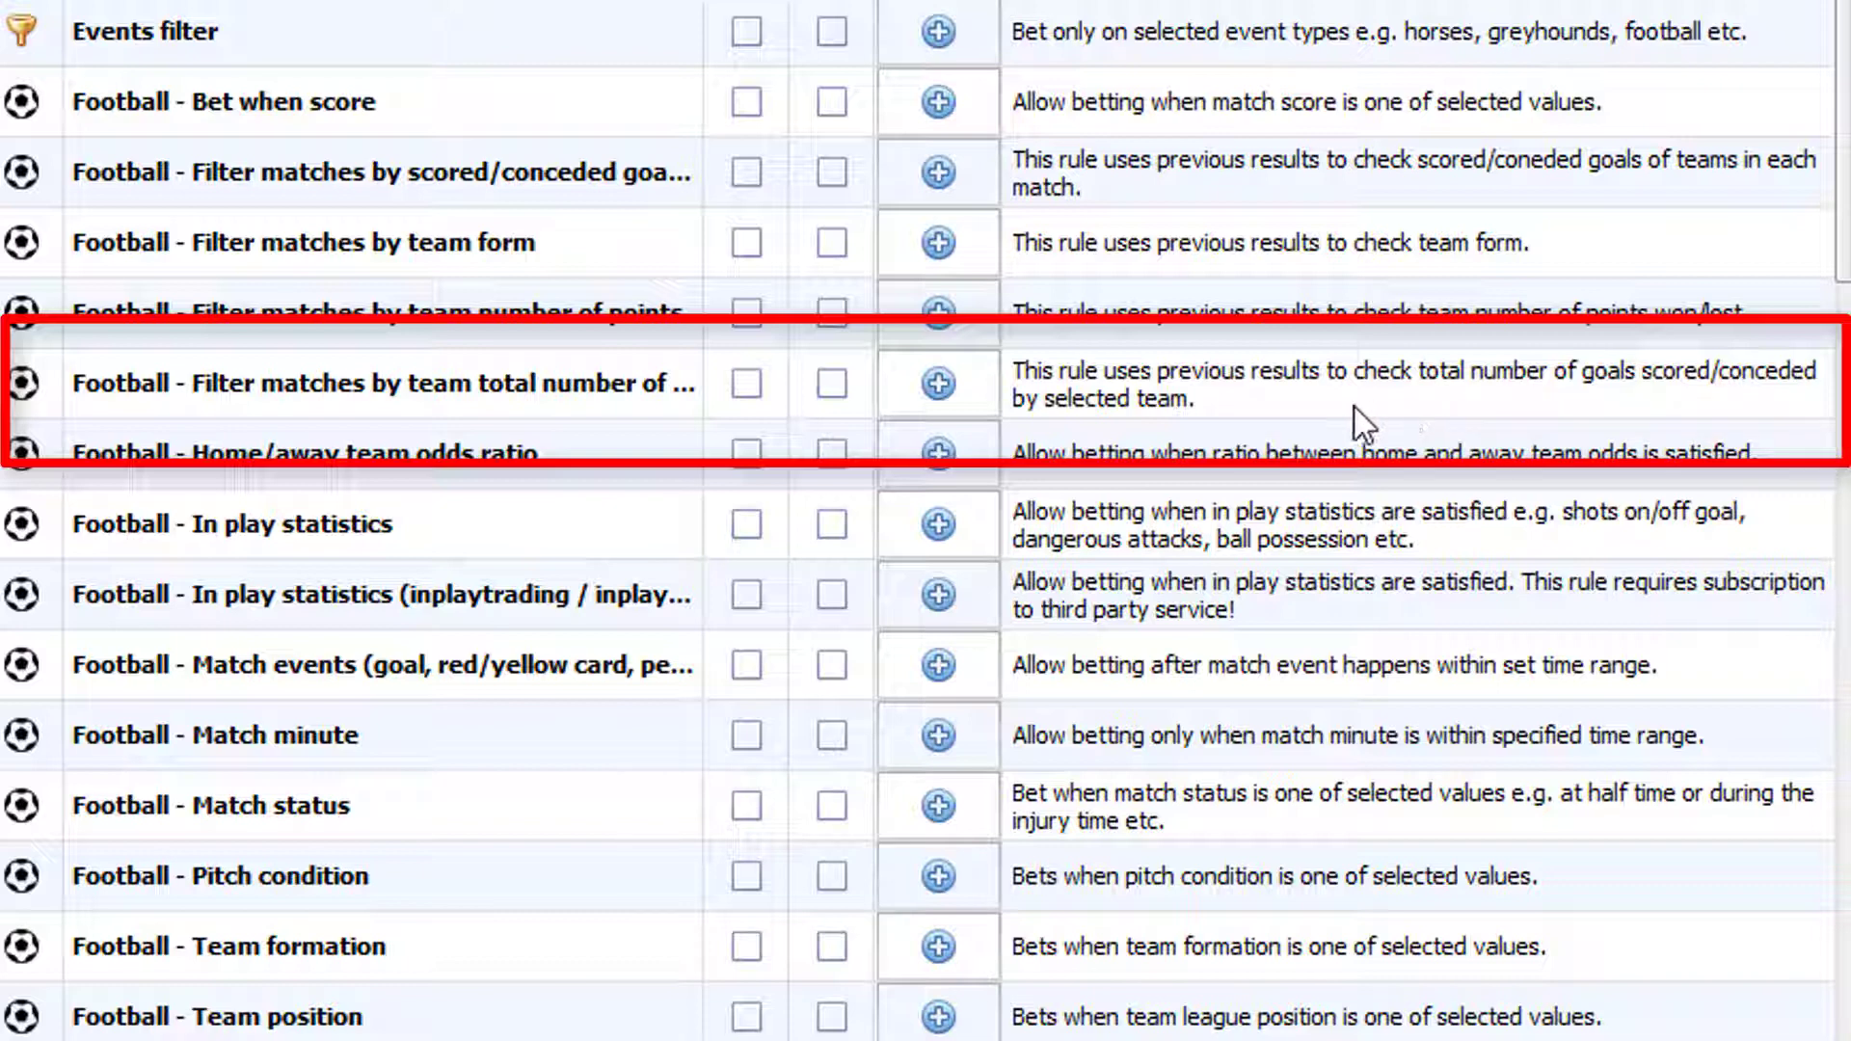
# Open the rule filtering matches by team total number of goals and examine whose goals can be counted.
pyautogui.click(977, 403)
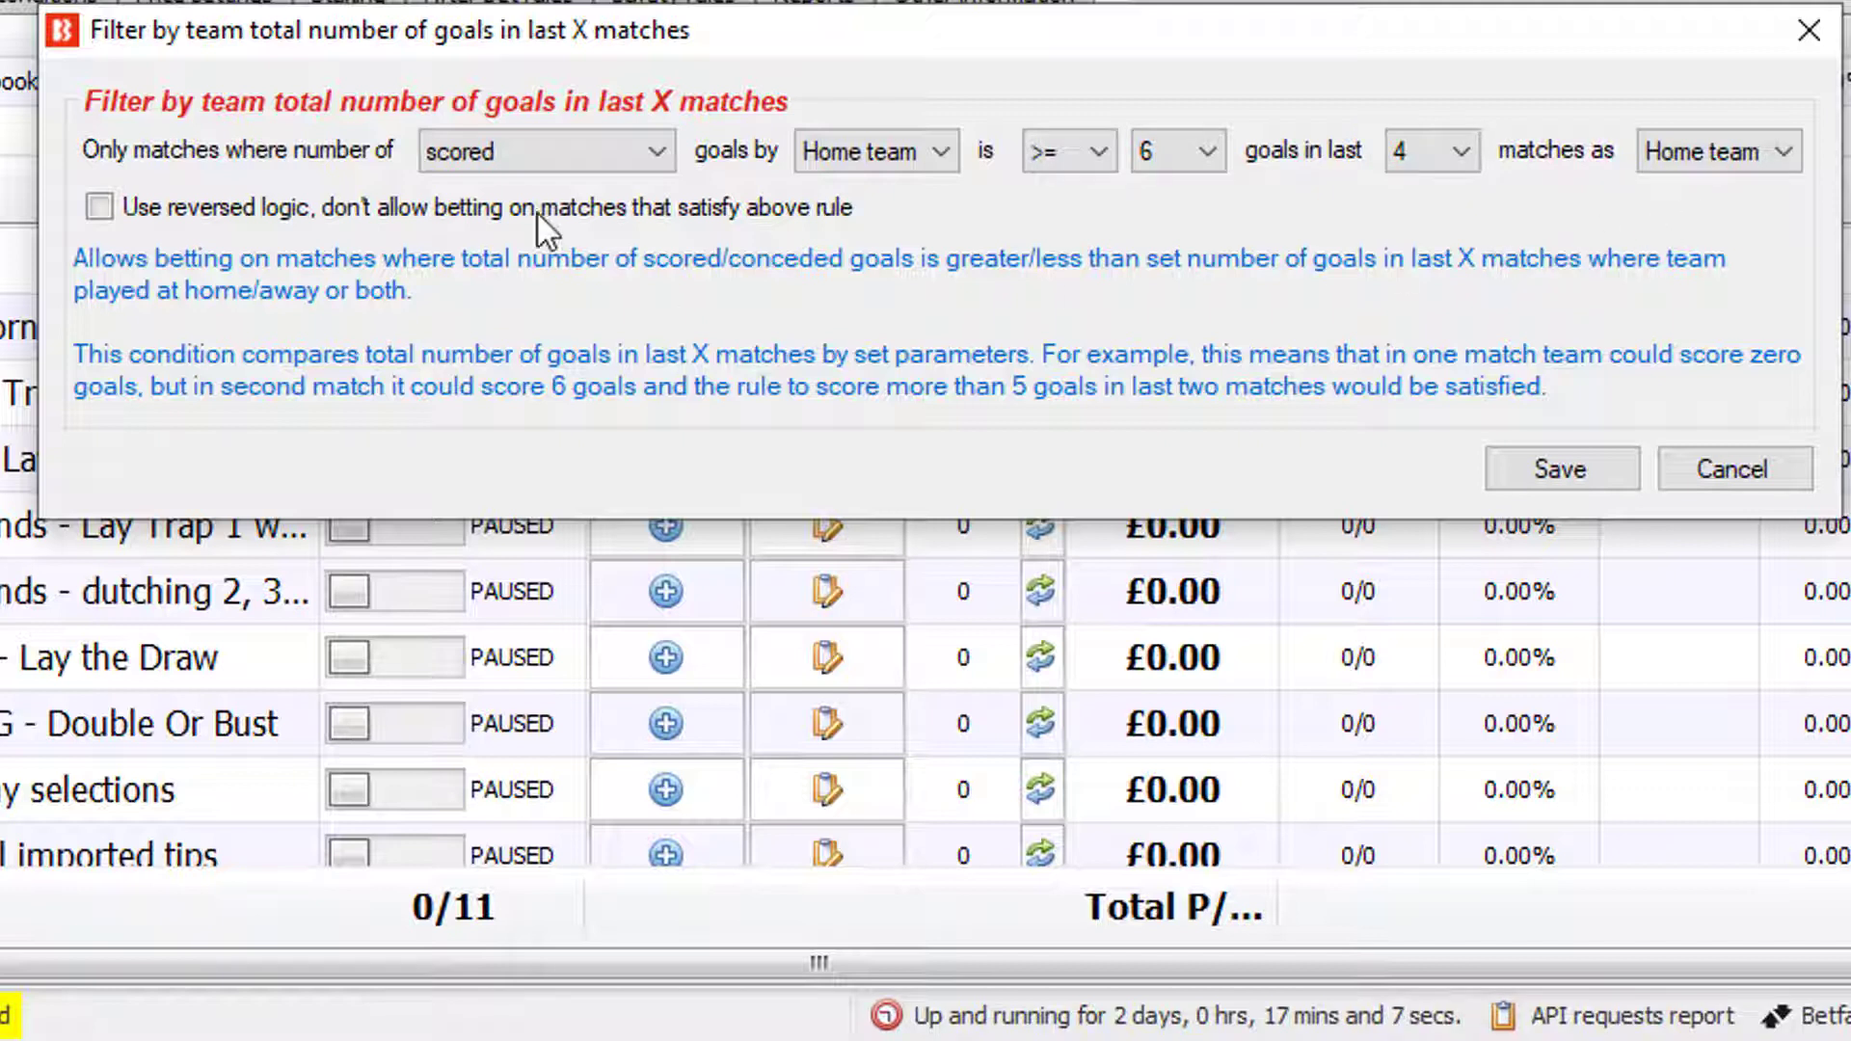
pyautogui.click(832, 155)
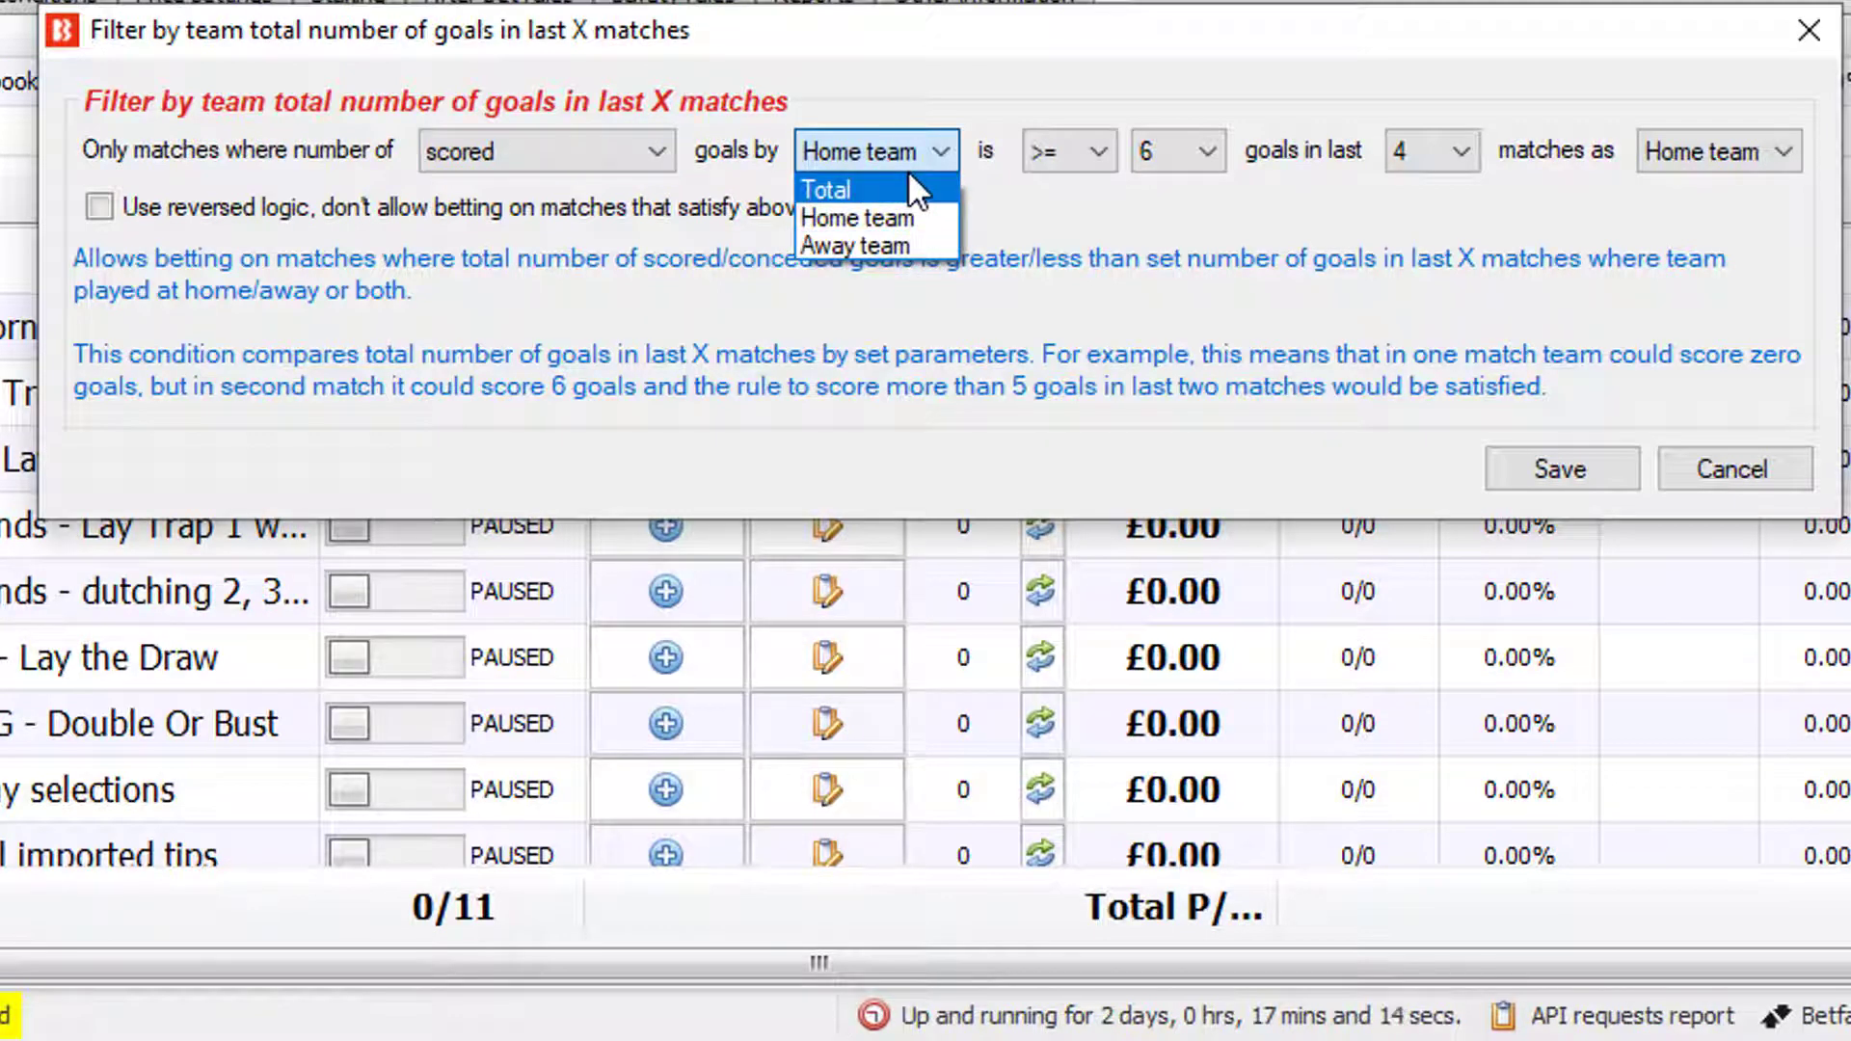
pyautogui.click(991, 405)
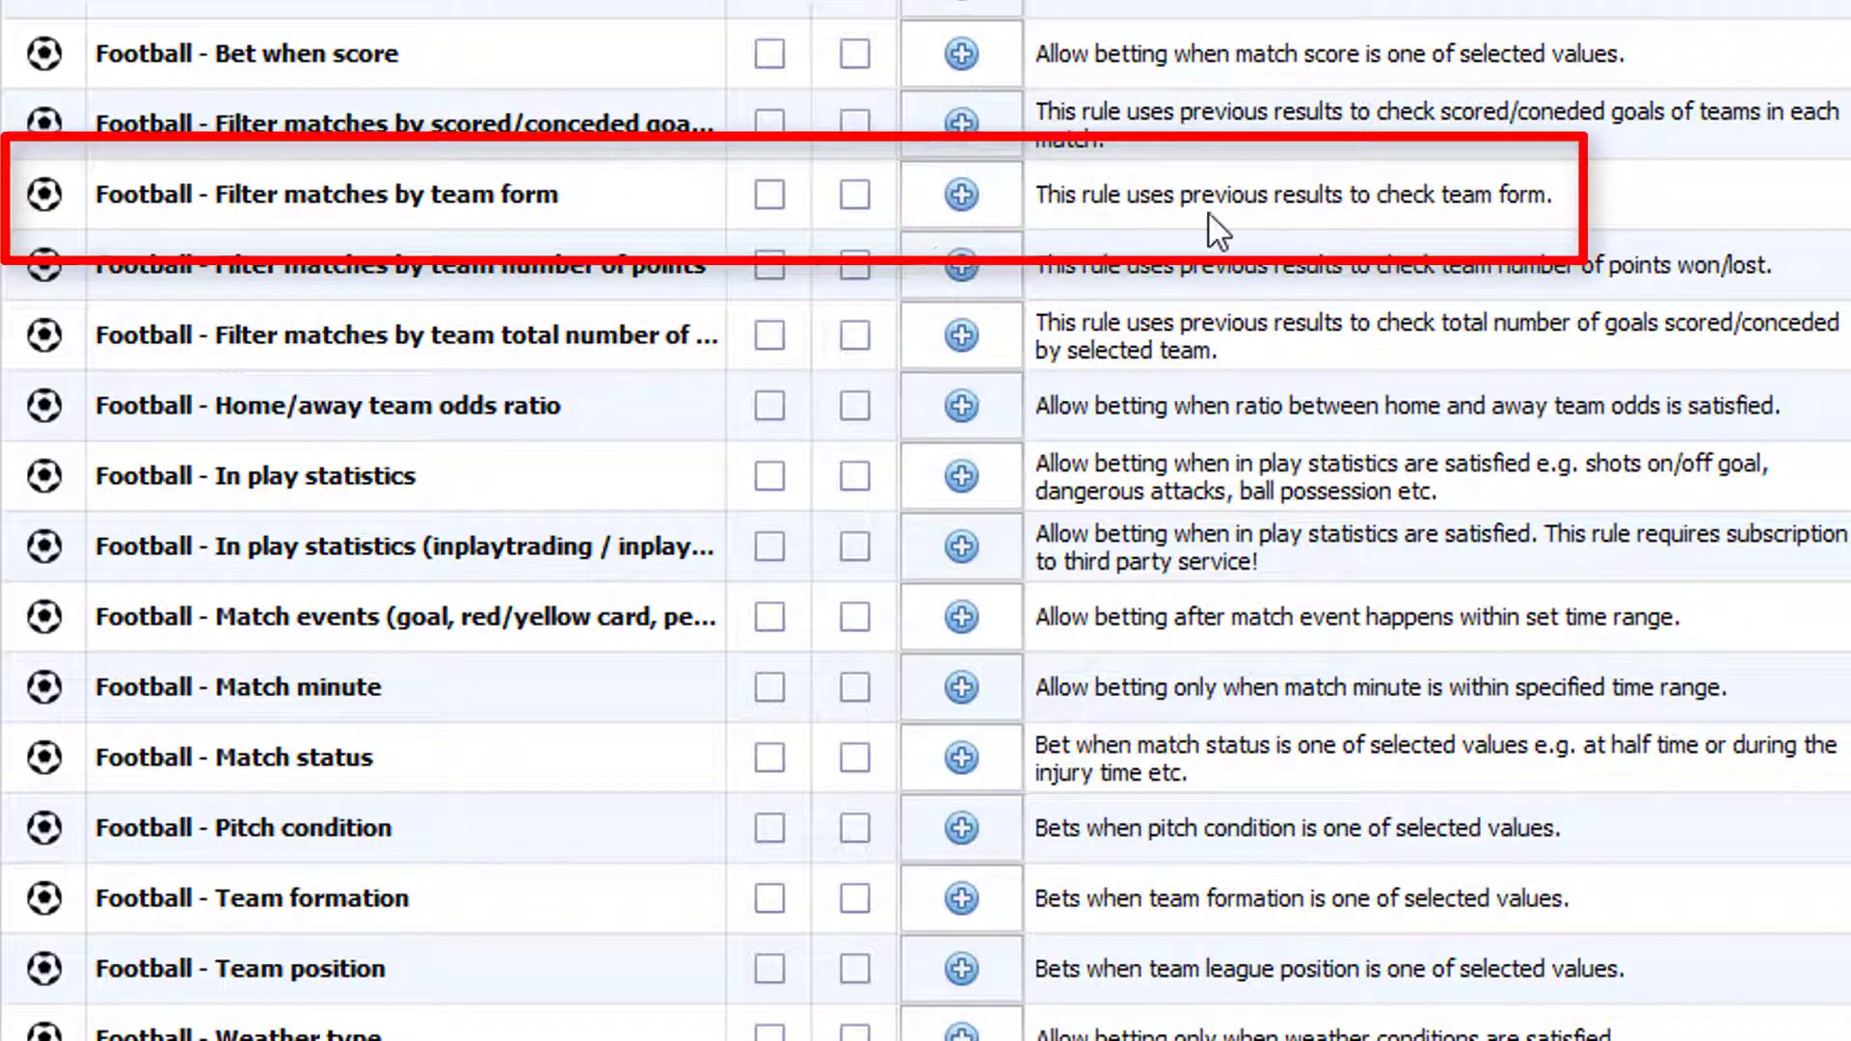
# Open the team form rule, enter form values WWW,DWW for the home team and examine the Any/Home/Away form choices.
pyautogui.click(989, 182)
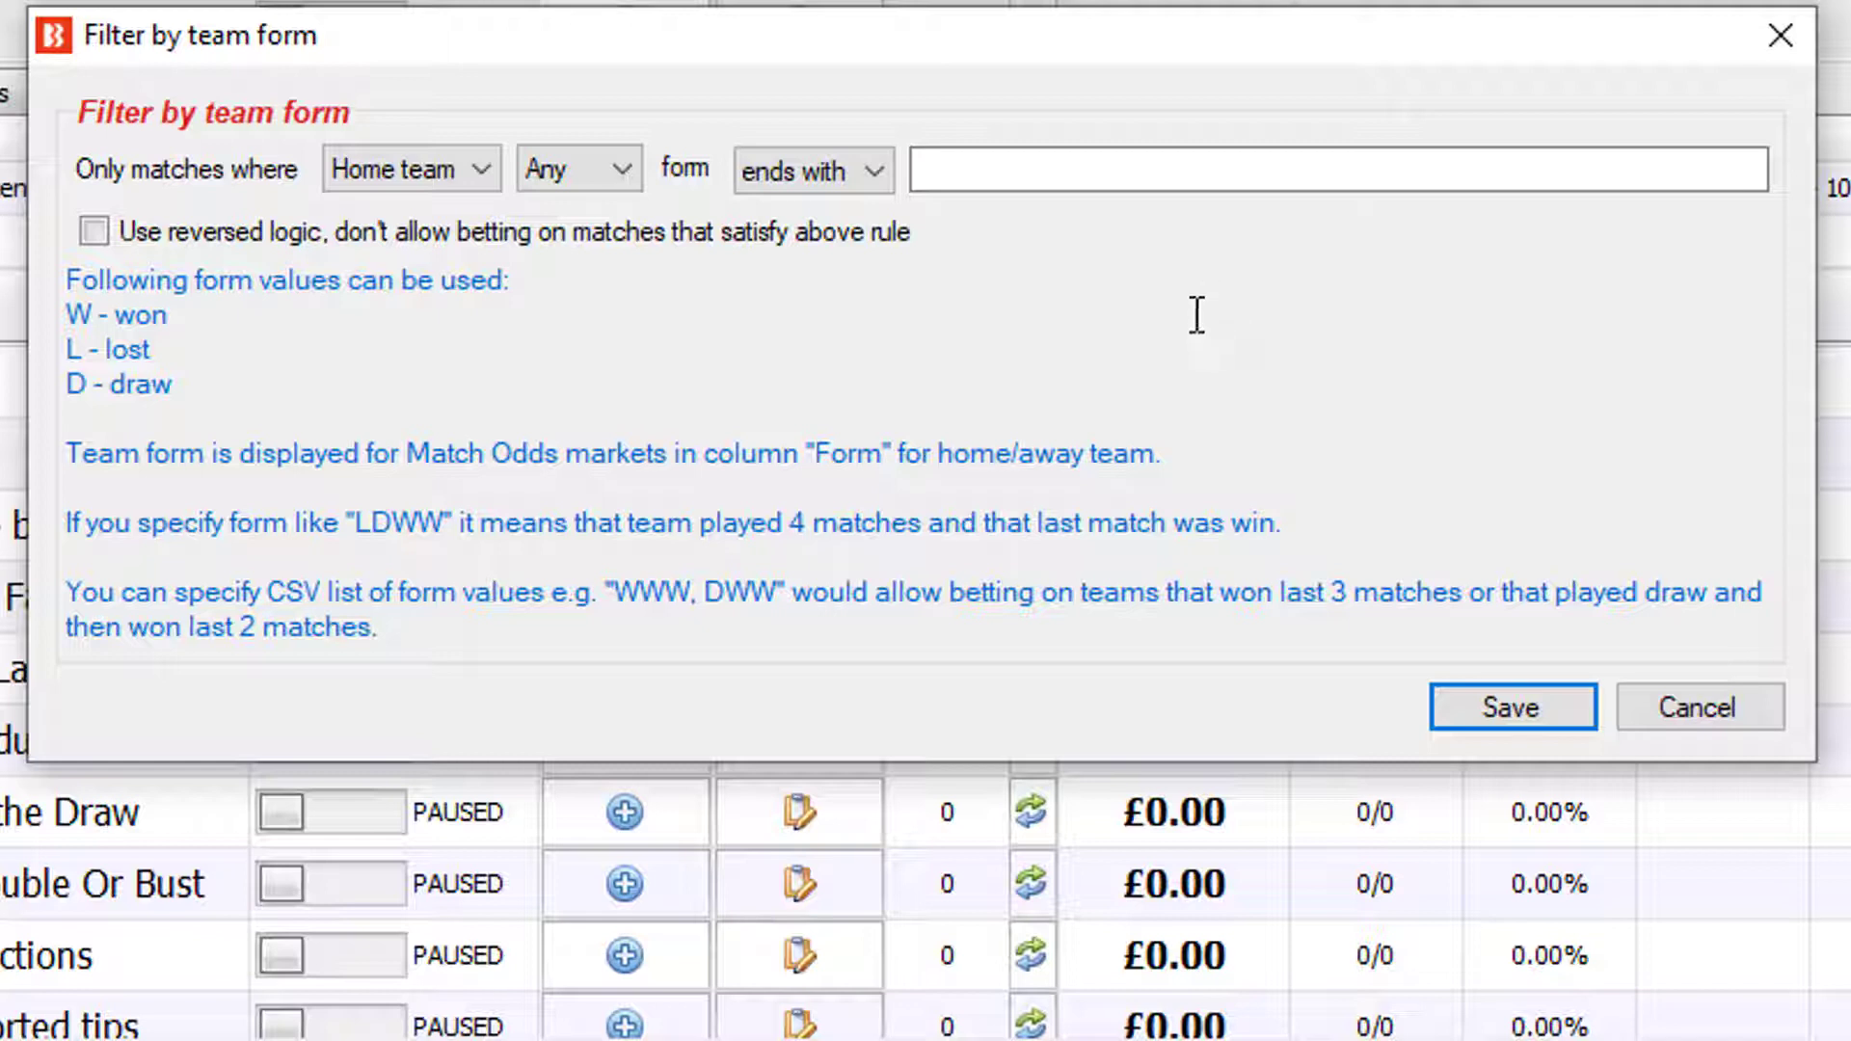
pyautogui.click(962, 167)
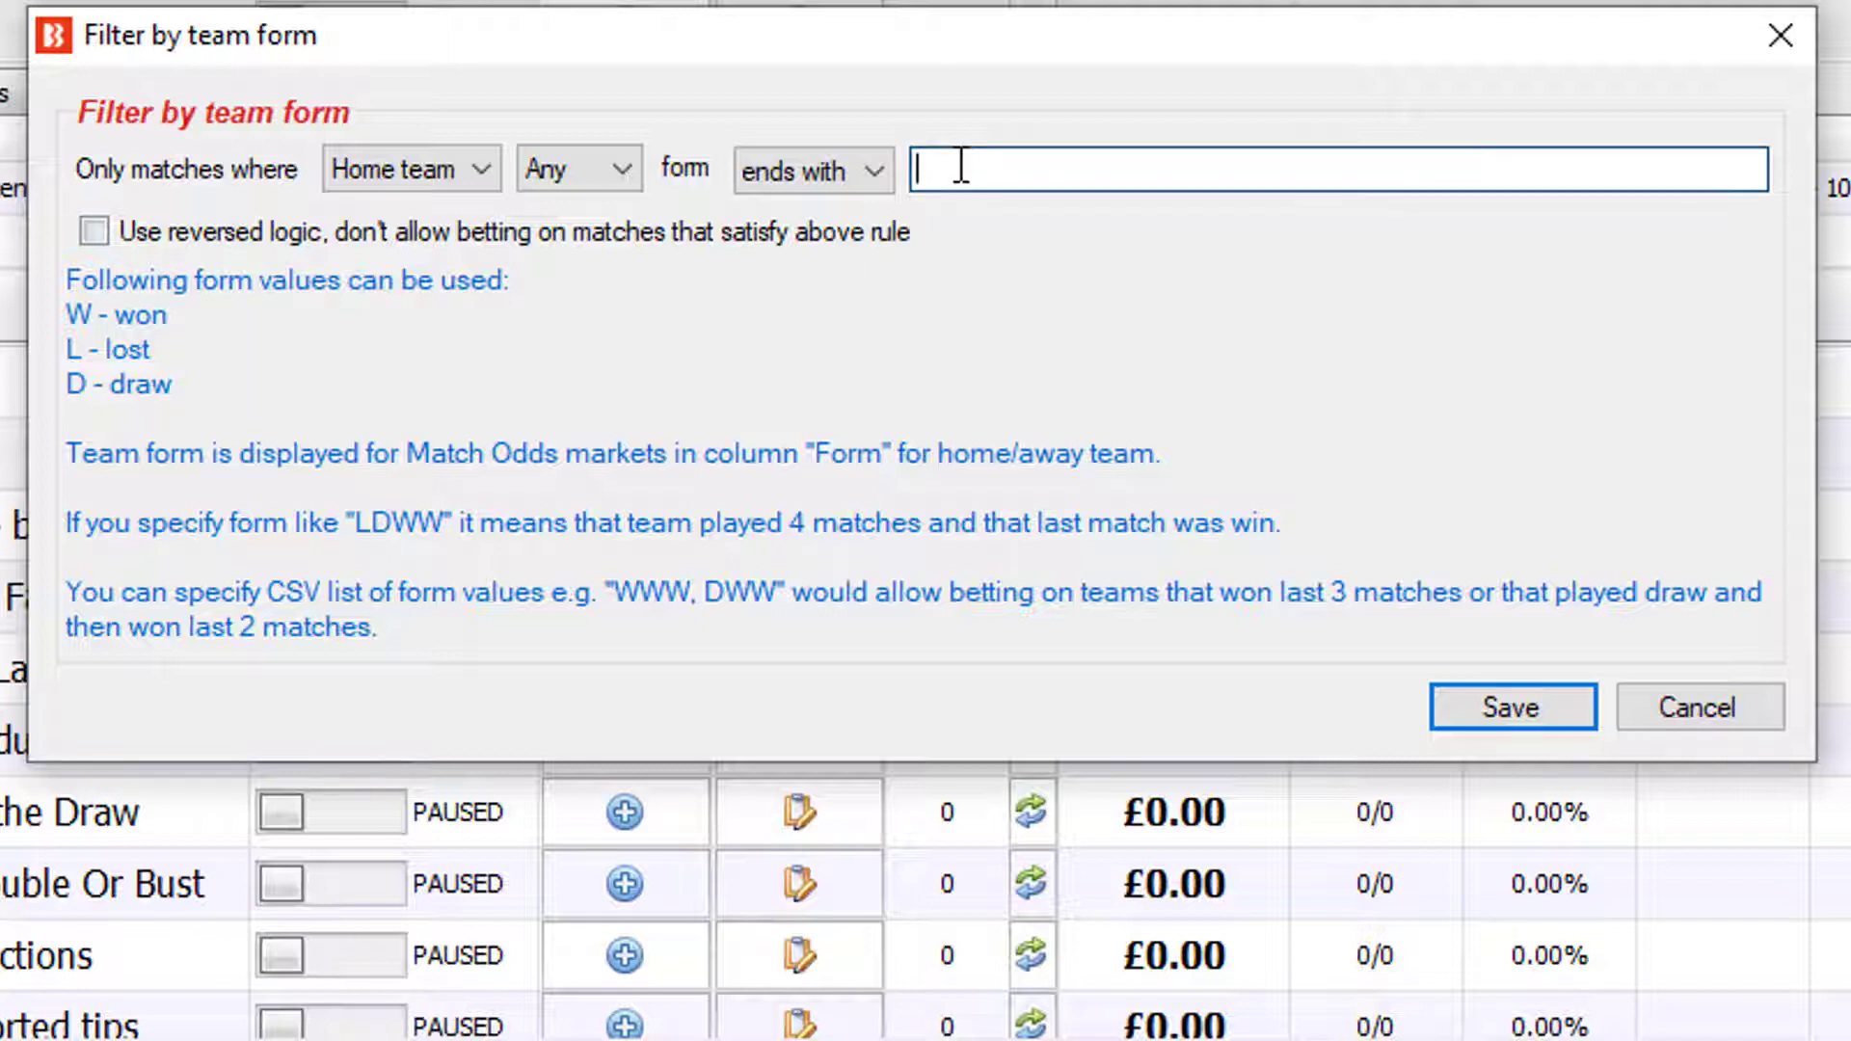
pyautogui.write('WWW')
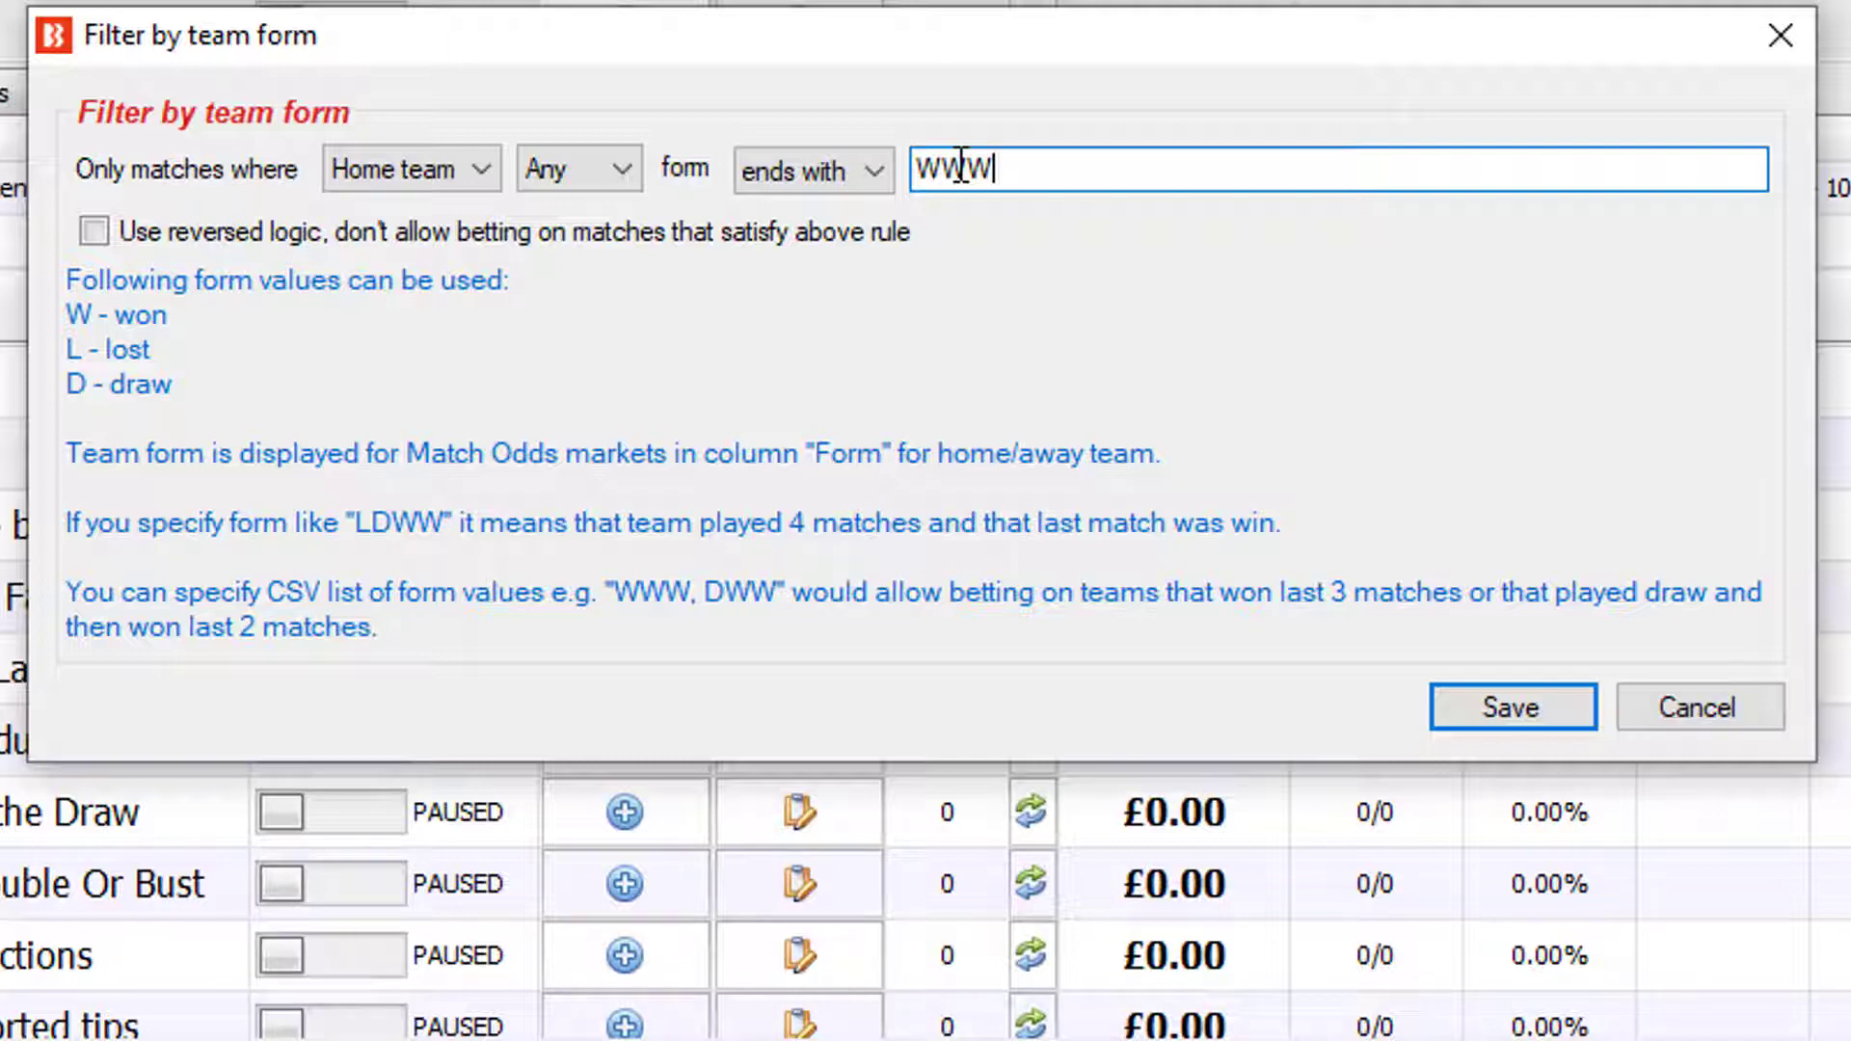
pyautogui.write(',DWW')
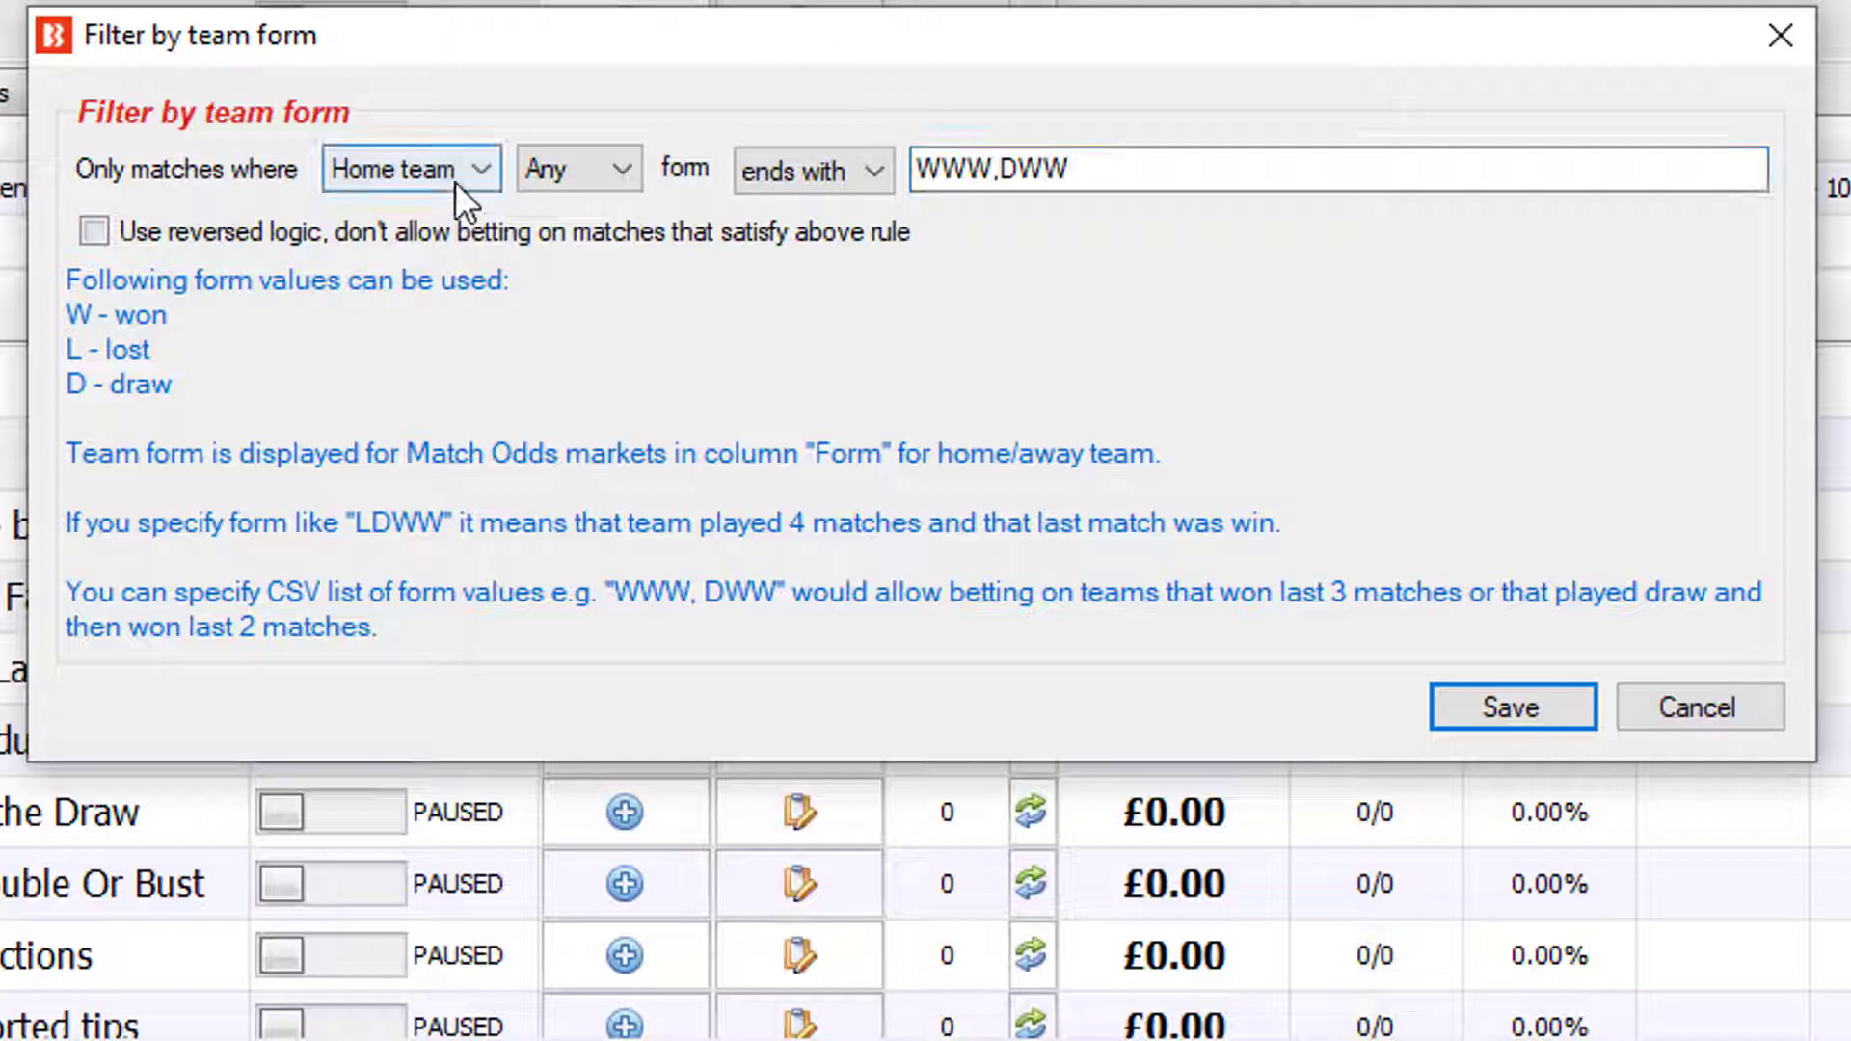
pyautogui.click(611, 179)
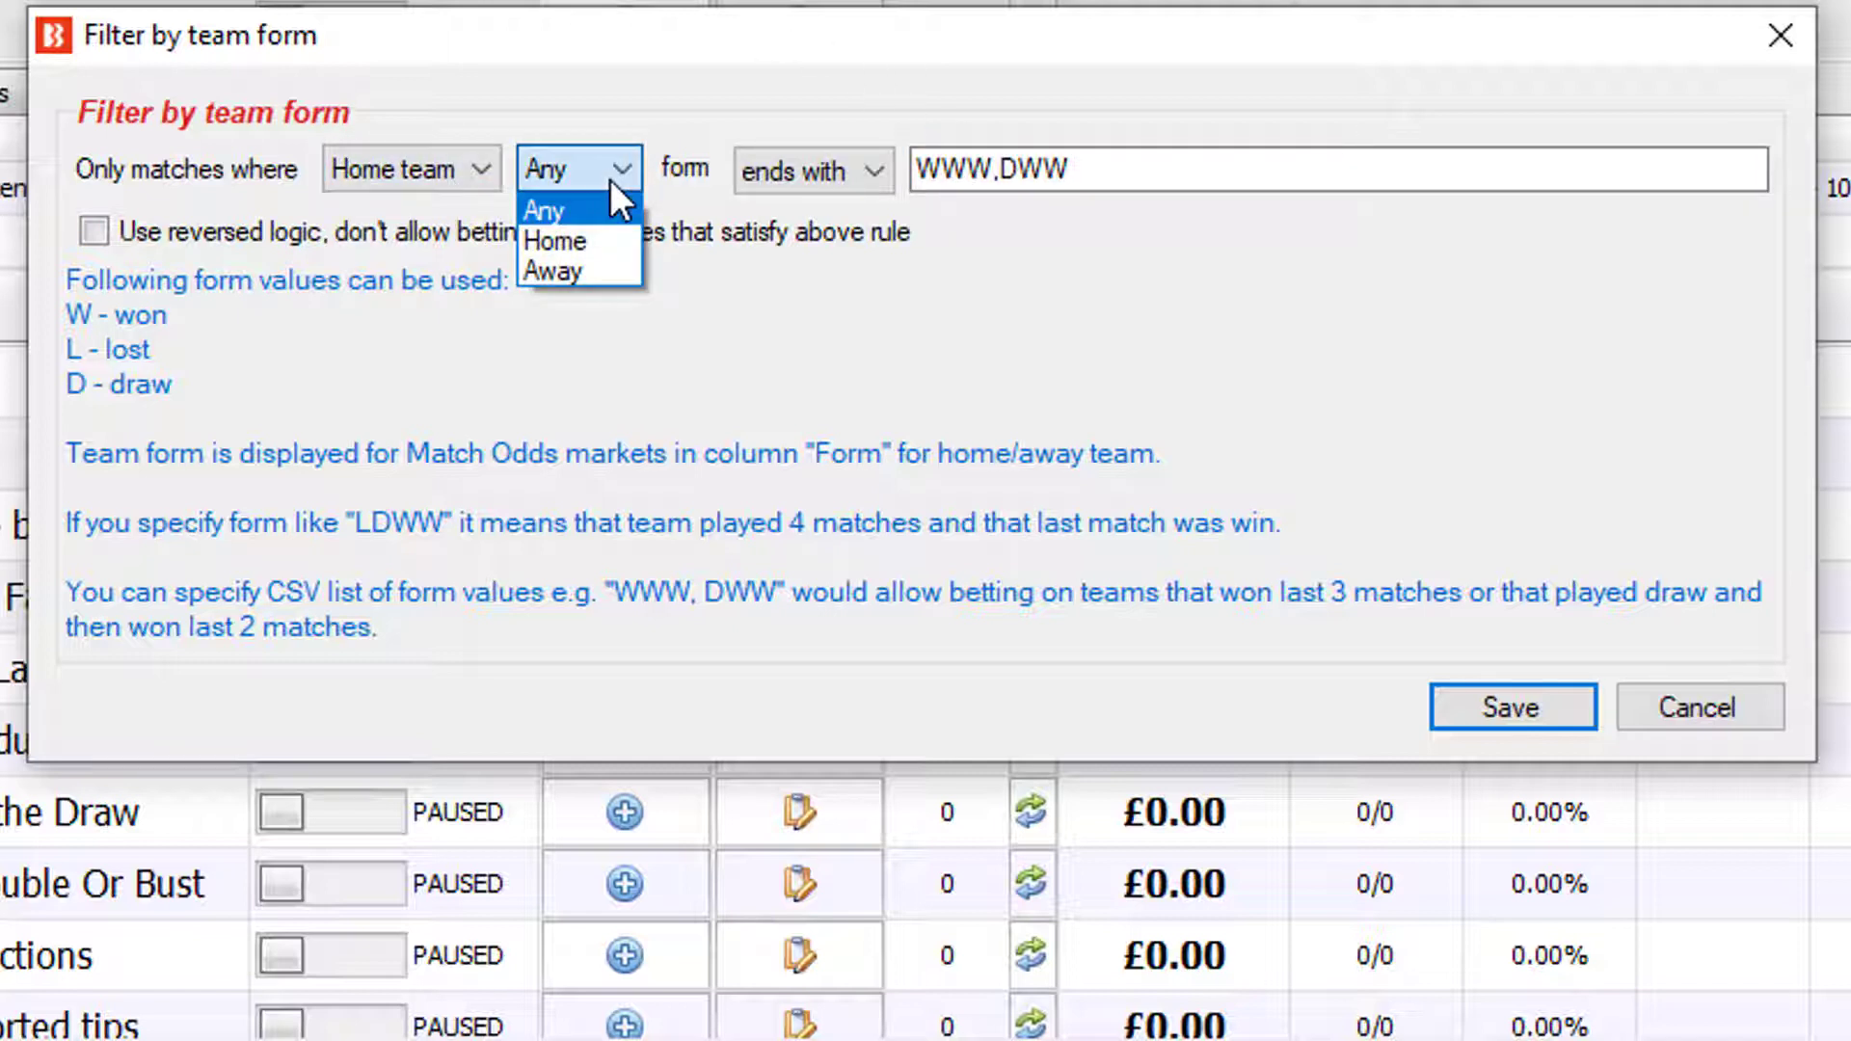
pyautogui.click(610, 179)
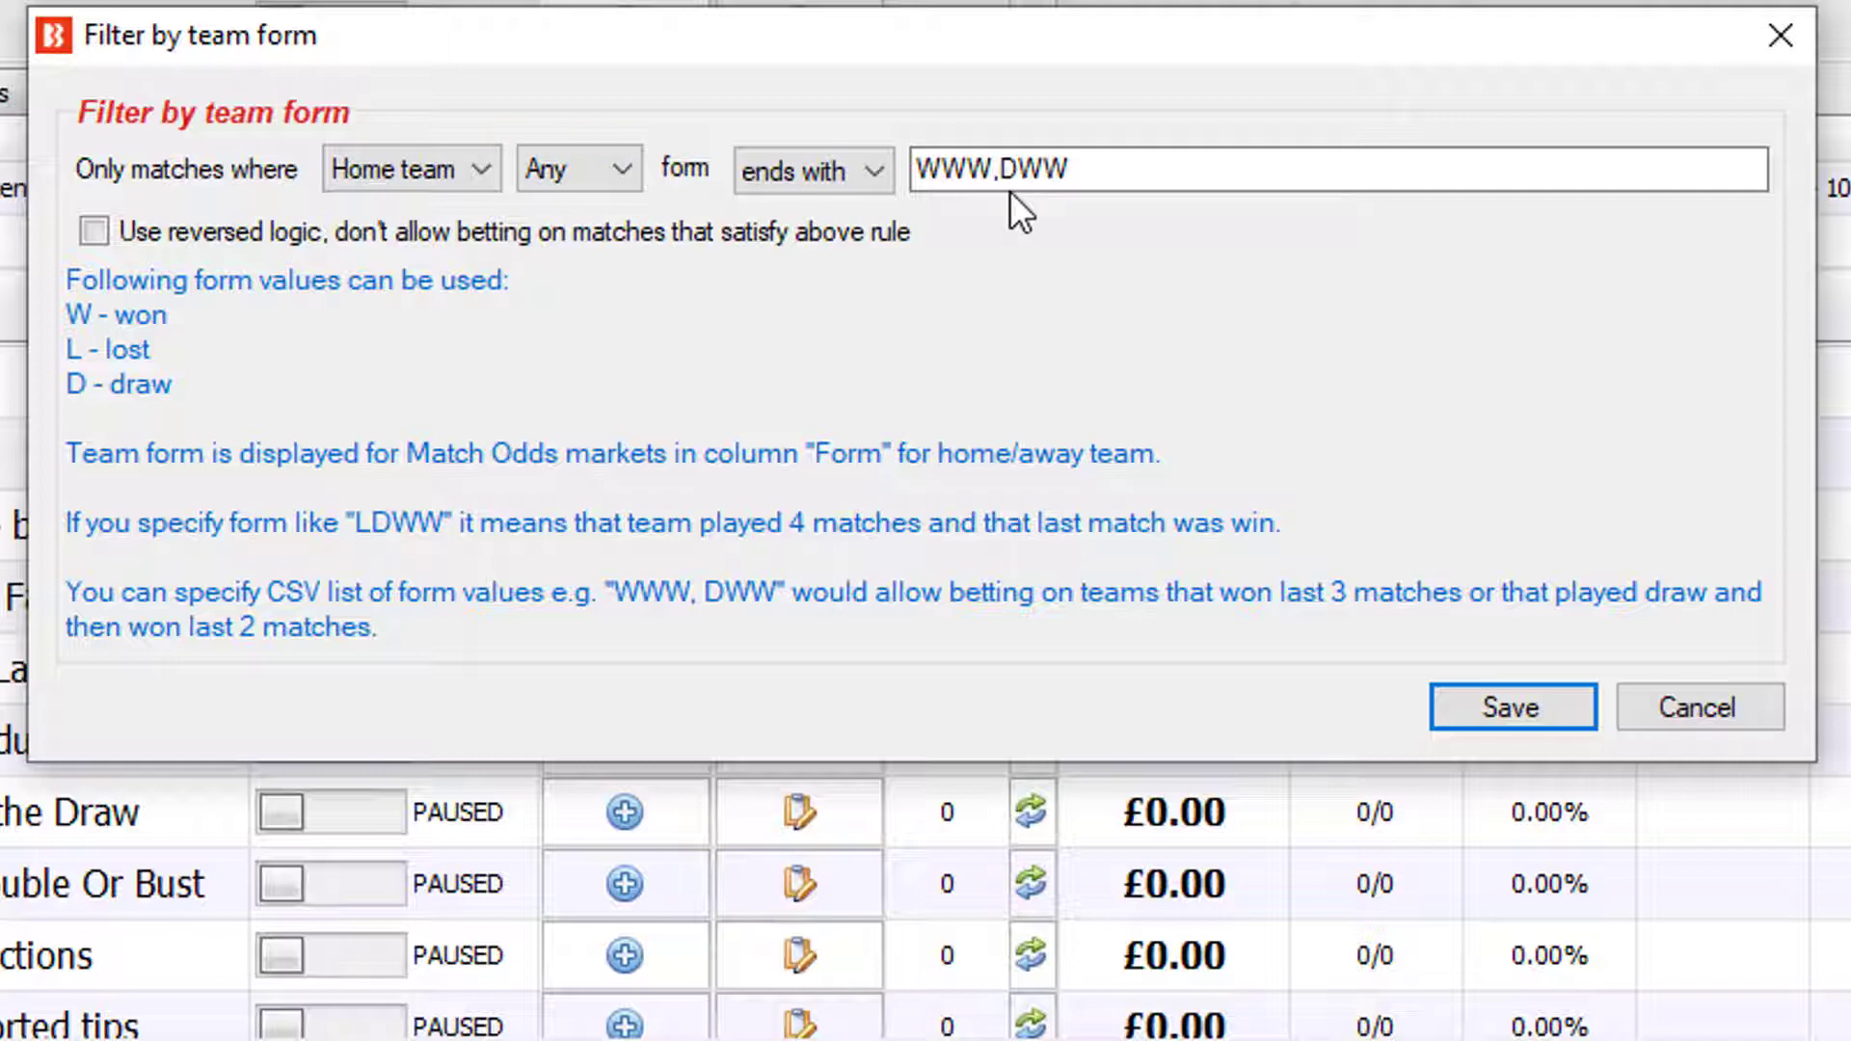
# Append WWWWL to the comma-separated form values and toggle the reversed logic option of the team form rule.
pyautogui.click(1047, 181)
pyautogui.click(1073, 187)
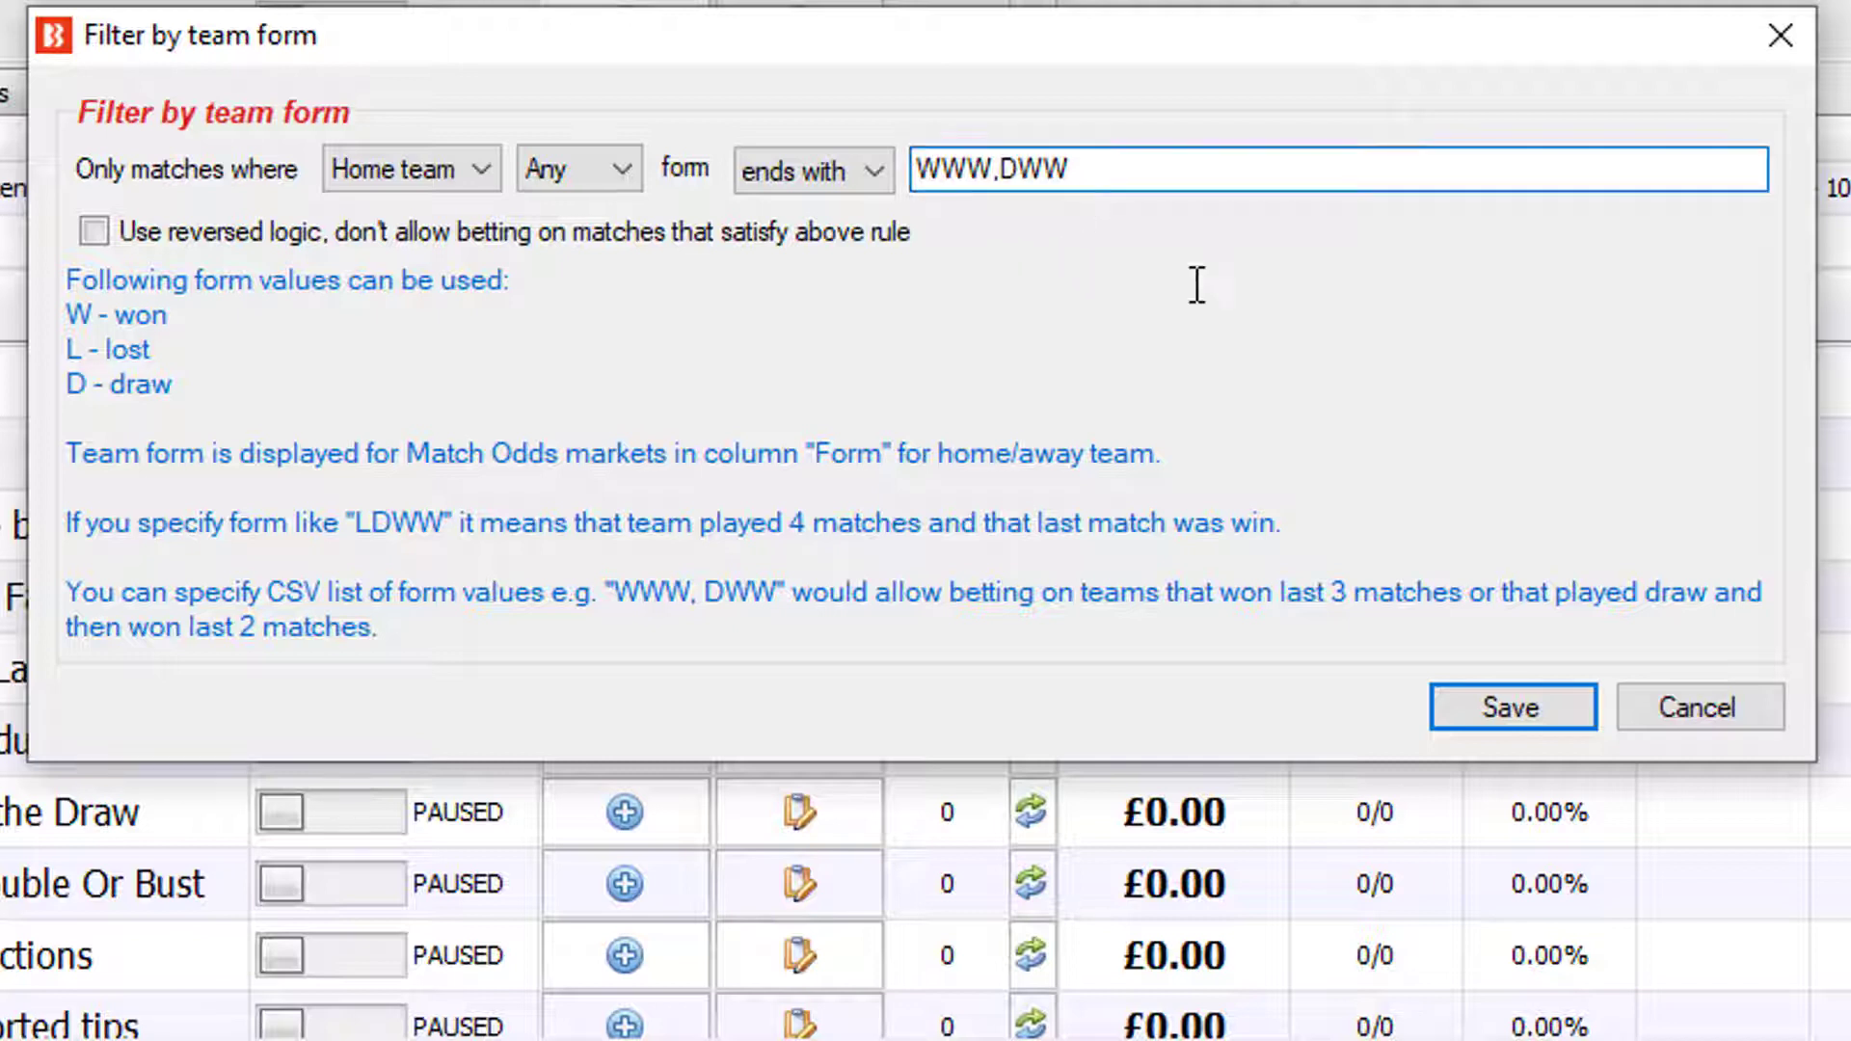
pyautogui.write(',WWWWL')
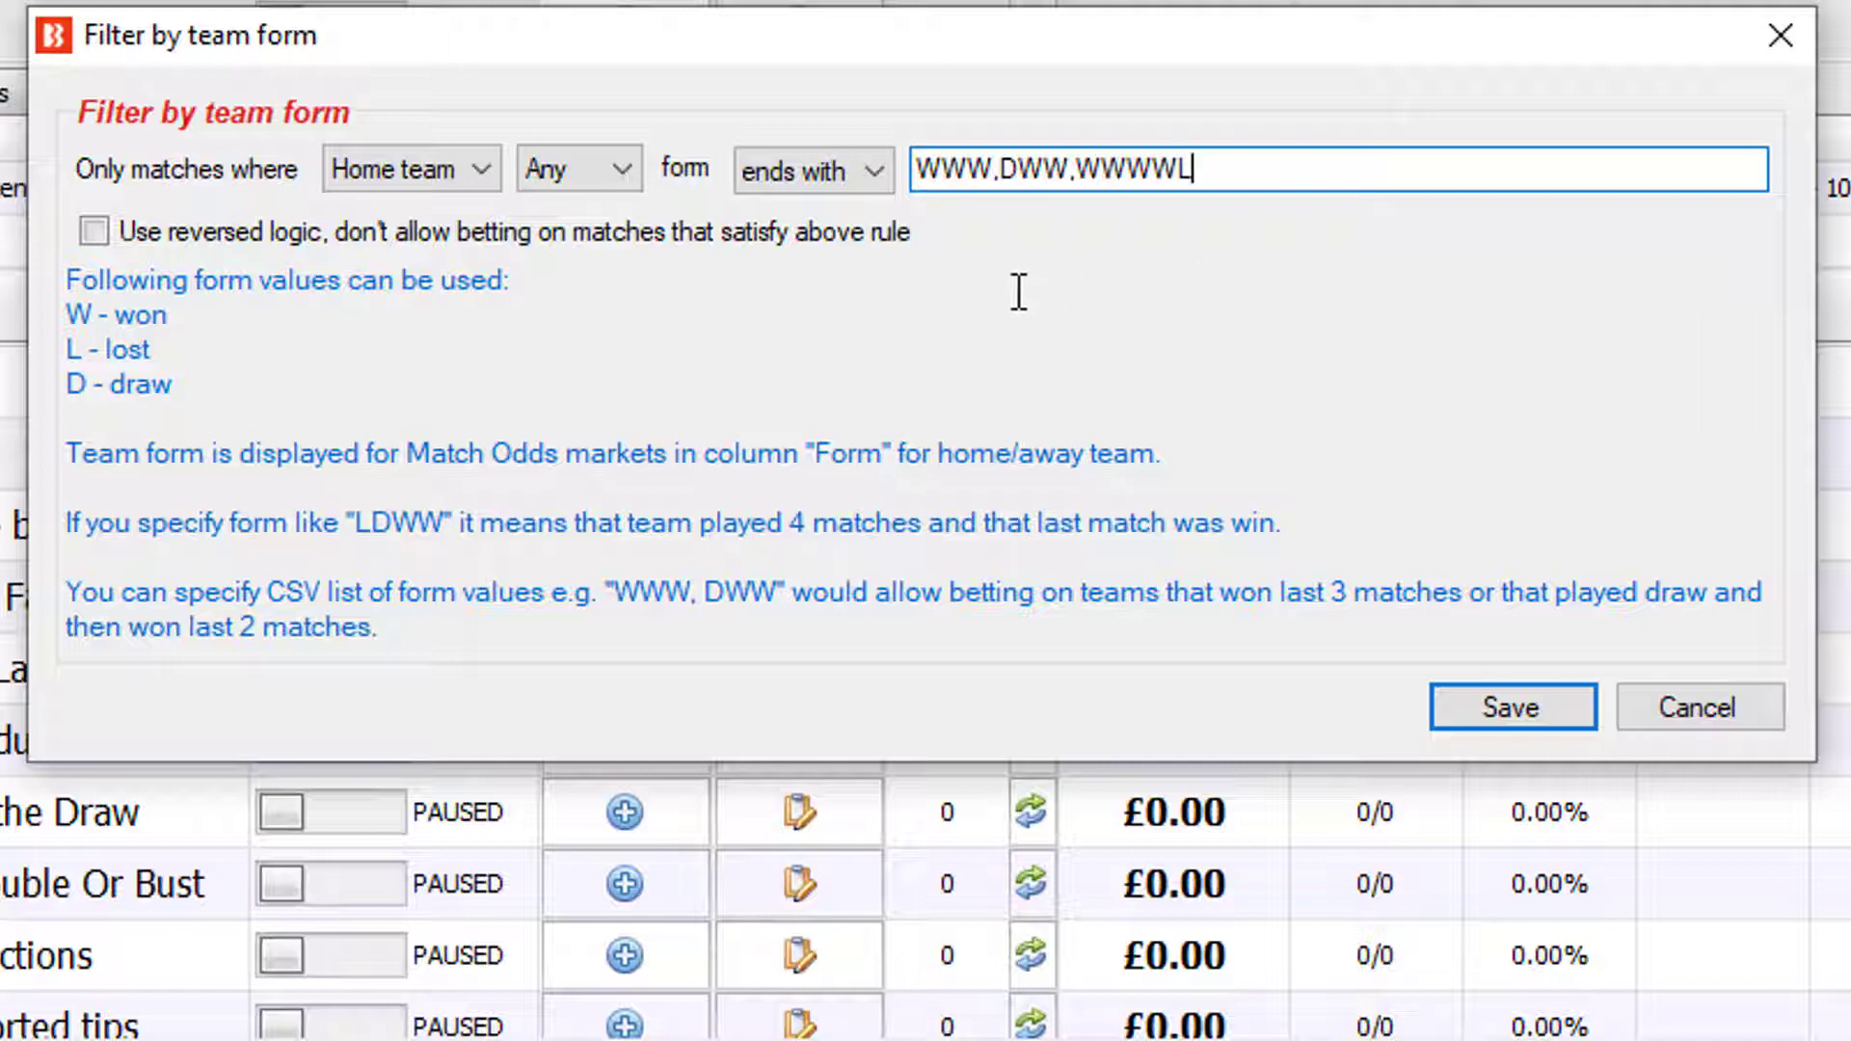
pyautogui.click(353, 243)
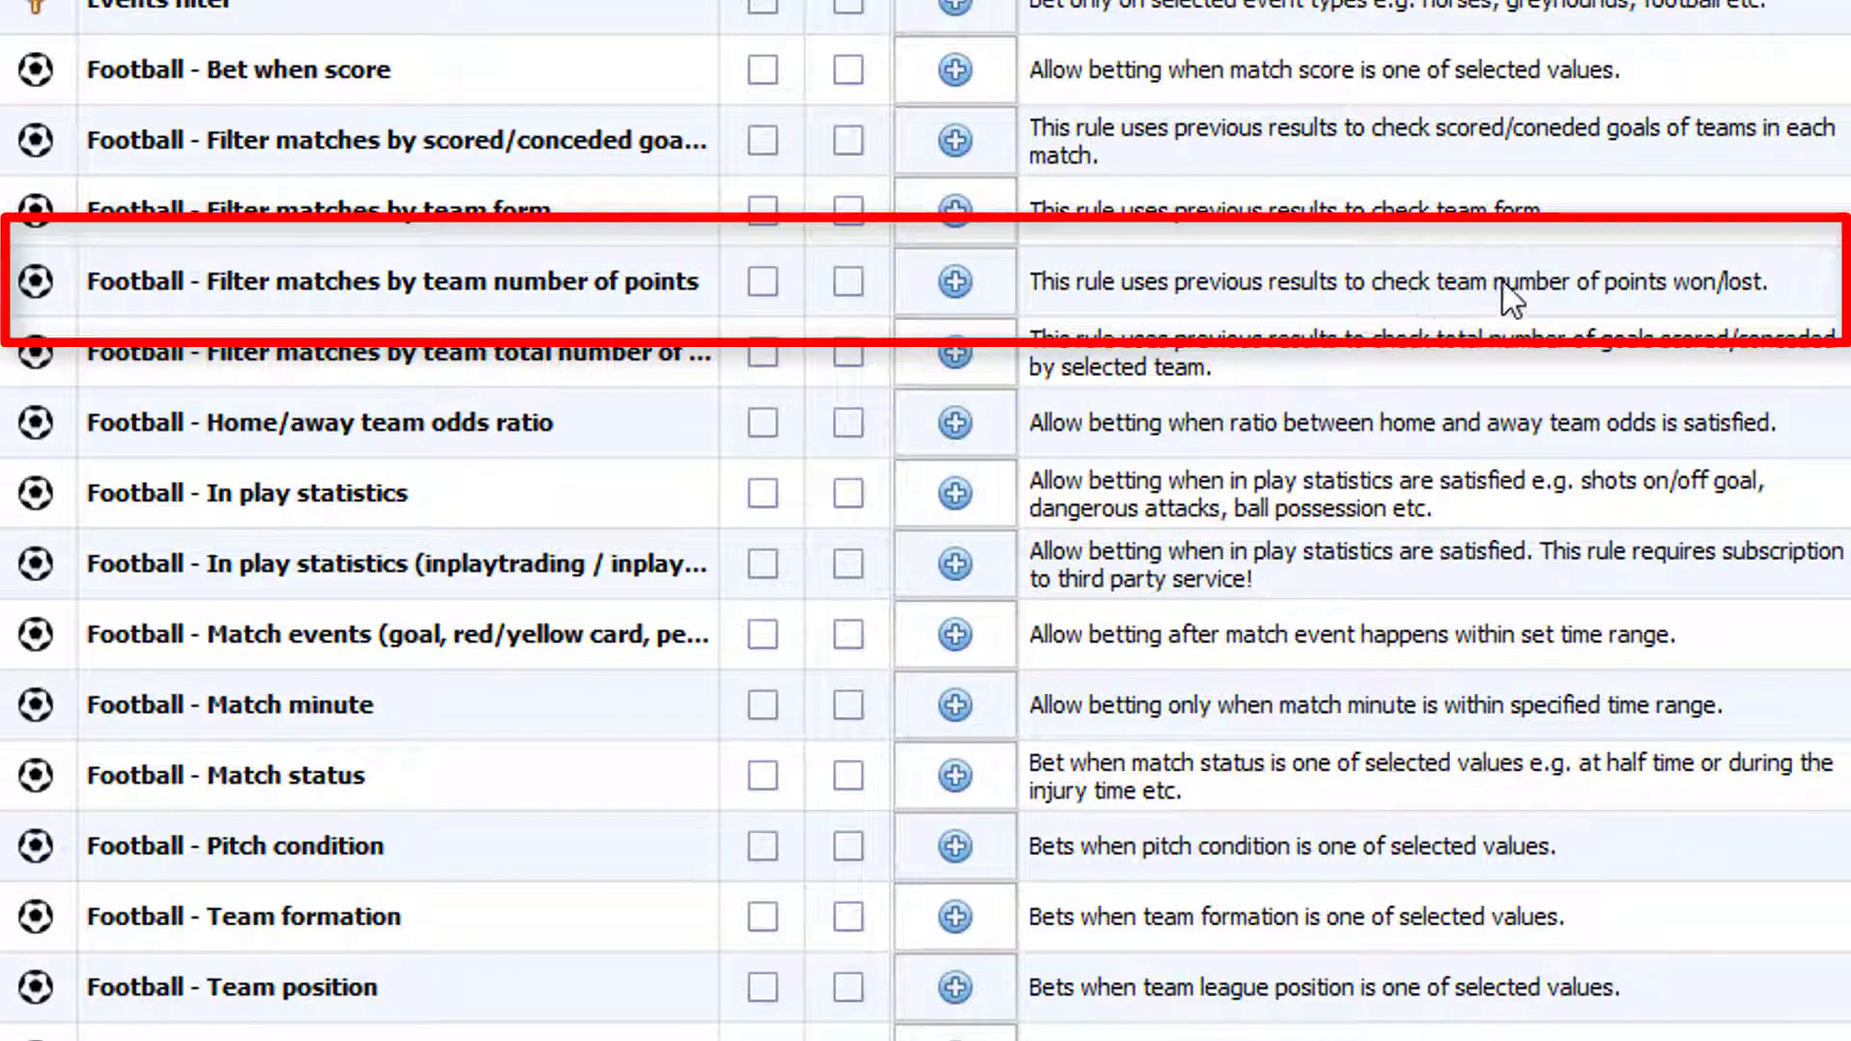
# Open the team number of points rule, and make the odds ratio rule compare the home team's back price with the away team's back price.
pyautogui.click(999, 280)
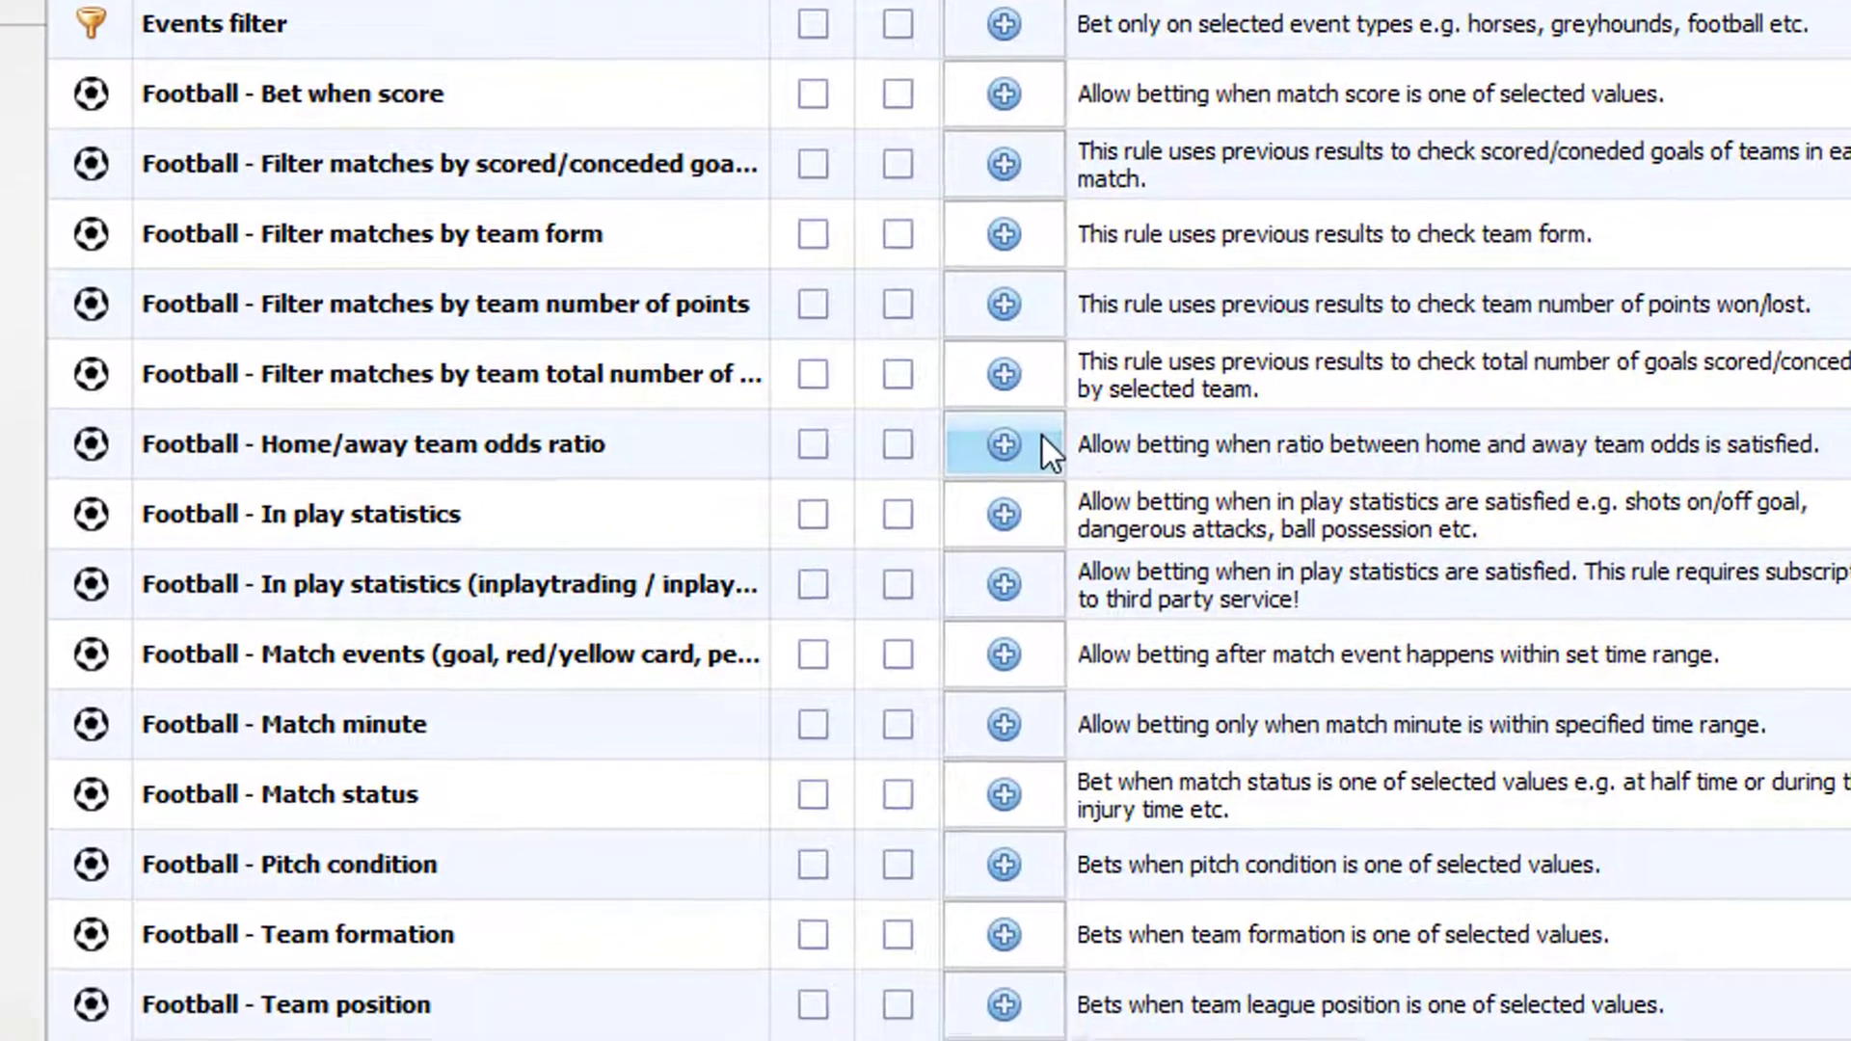
pyautogui.click(1003, 473)
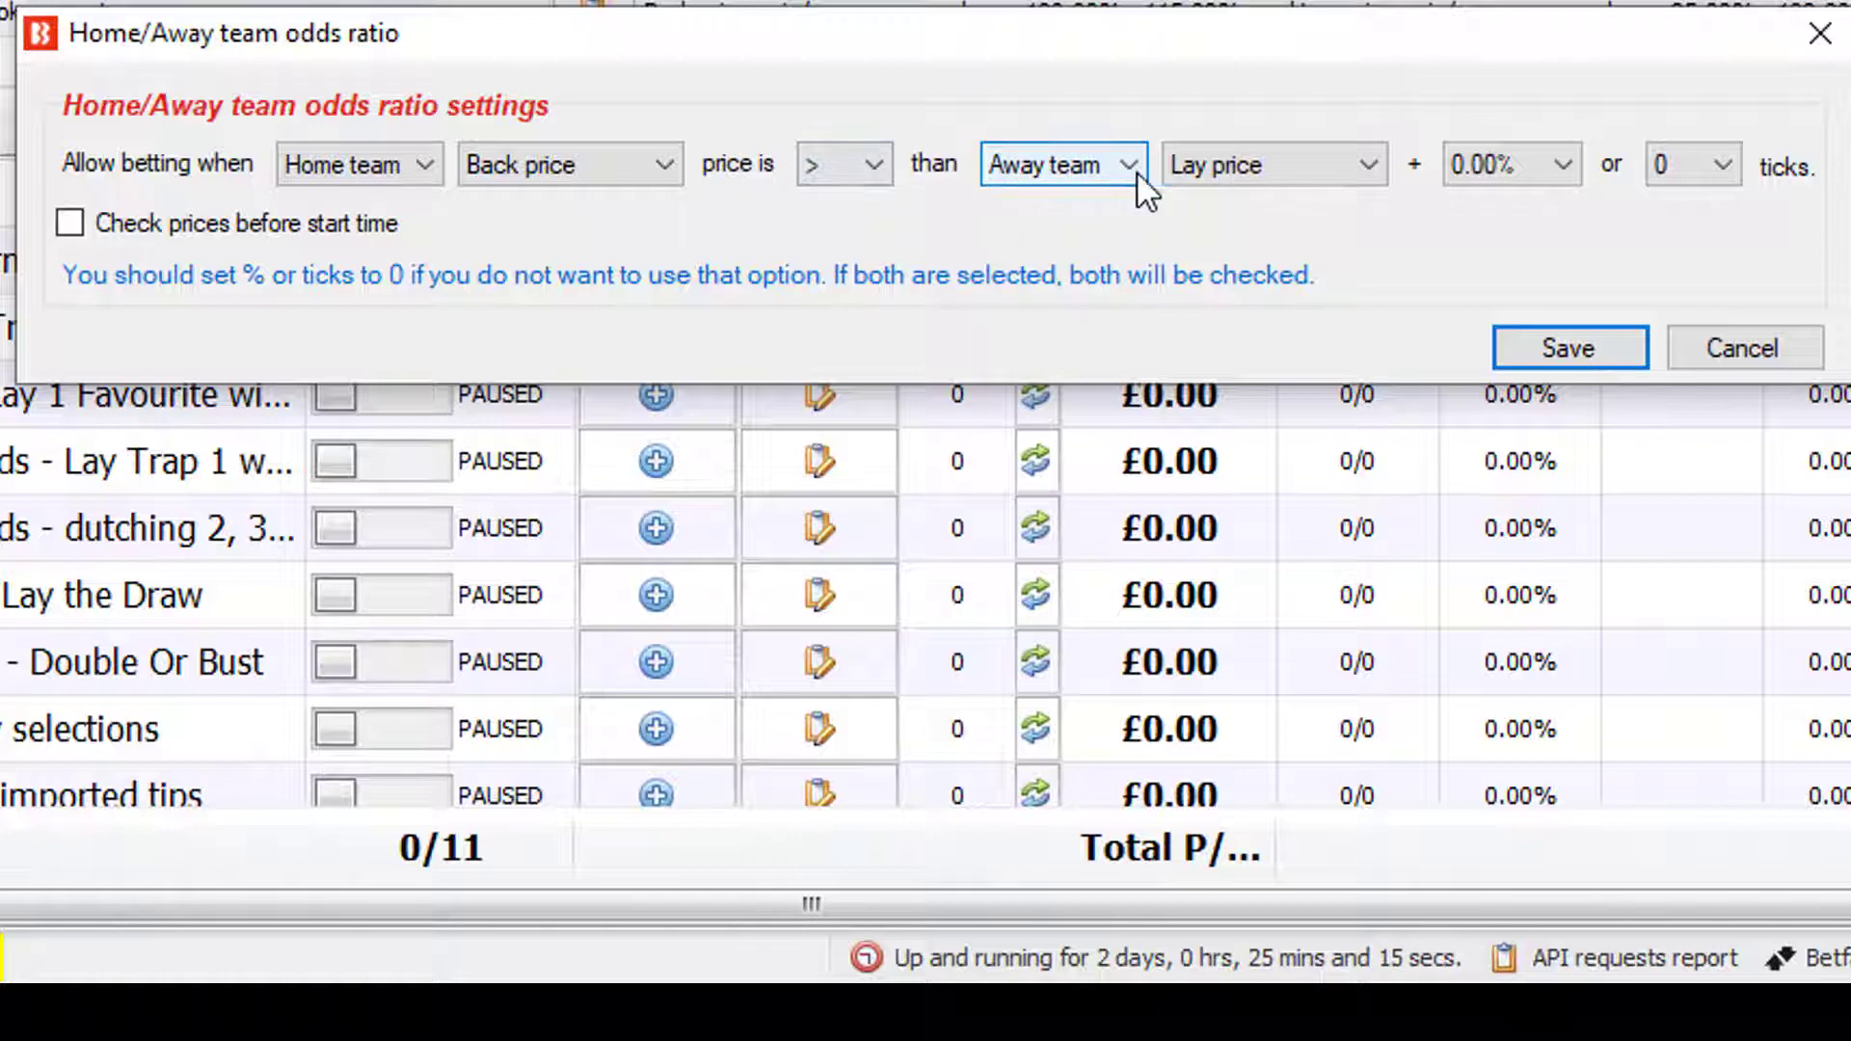
pyautogui.click(1217, 172)
pyautogui.click(1264, 204)
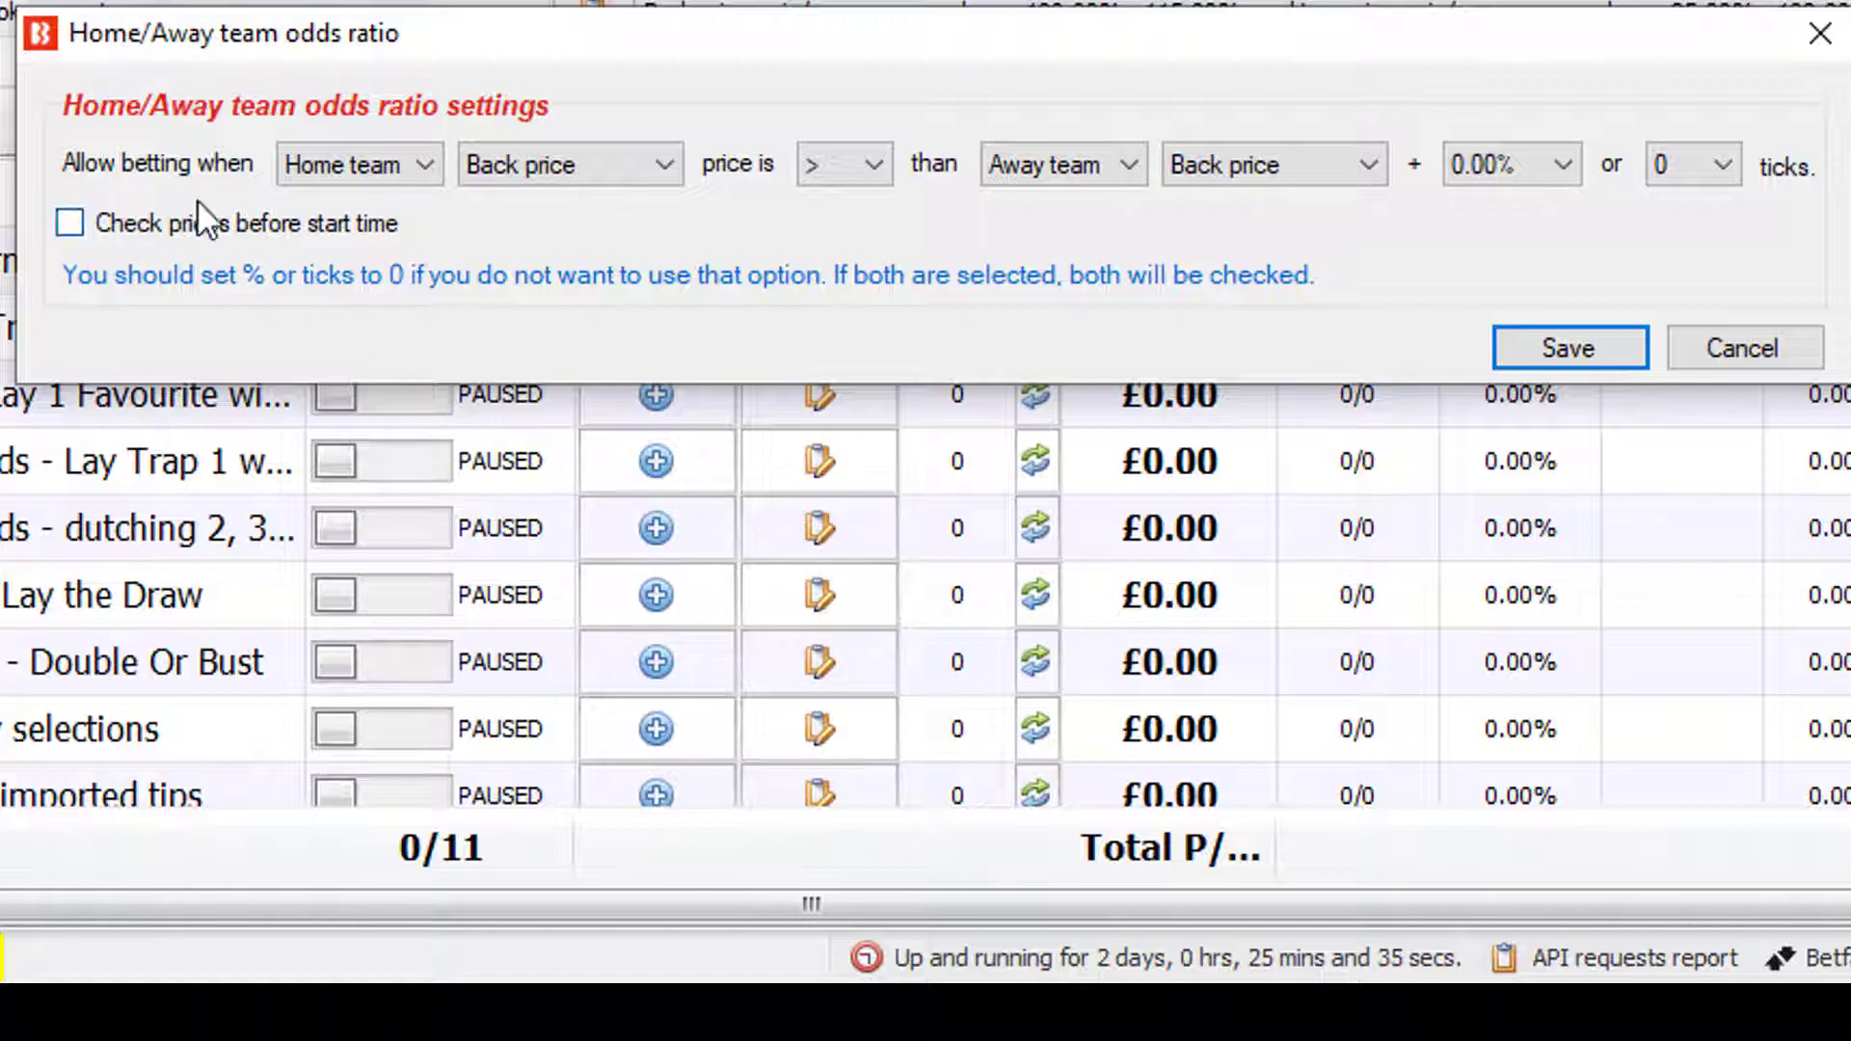
pyautogui.click(845, 165)
pyautogui.click(871, 262)
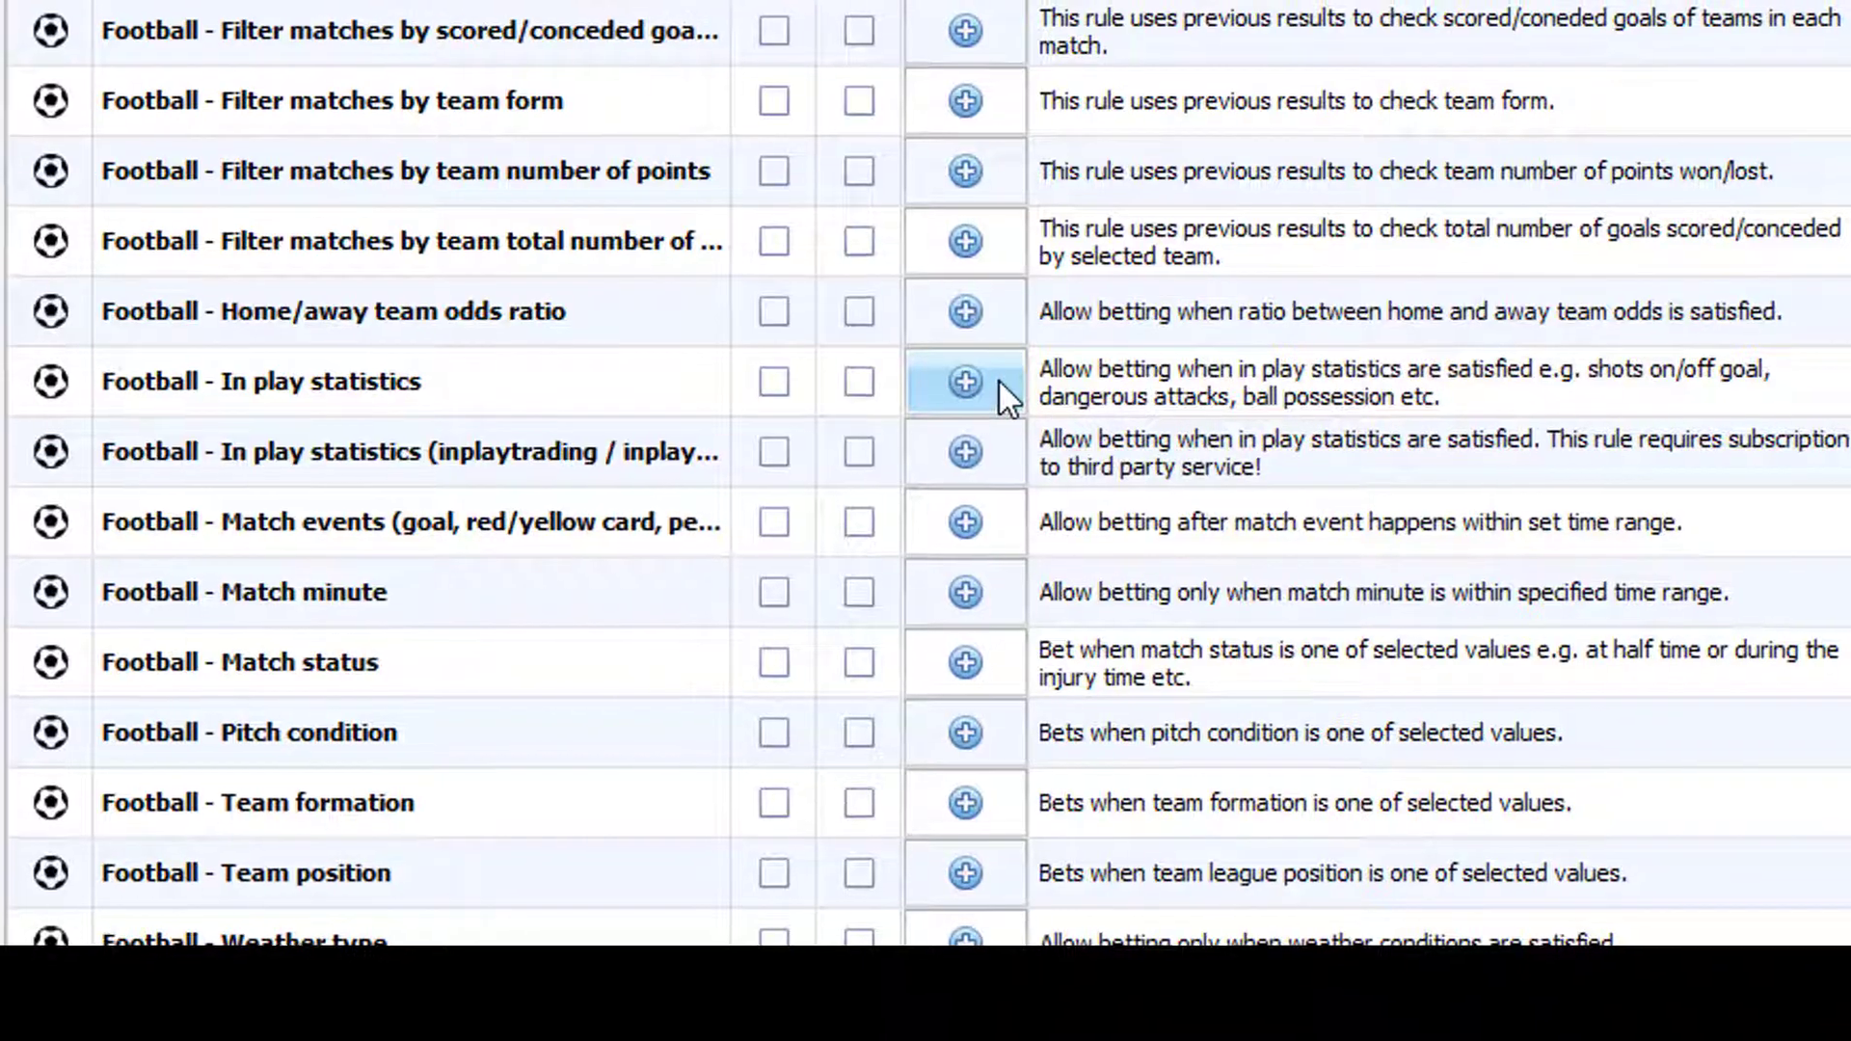
# Open the Football - In play statistics rule, enable its min/max range condition and select Shots on target as the statistic.
pyautogui.click(994, 376)
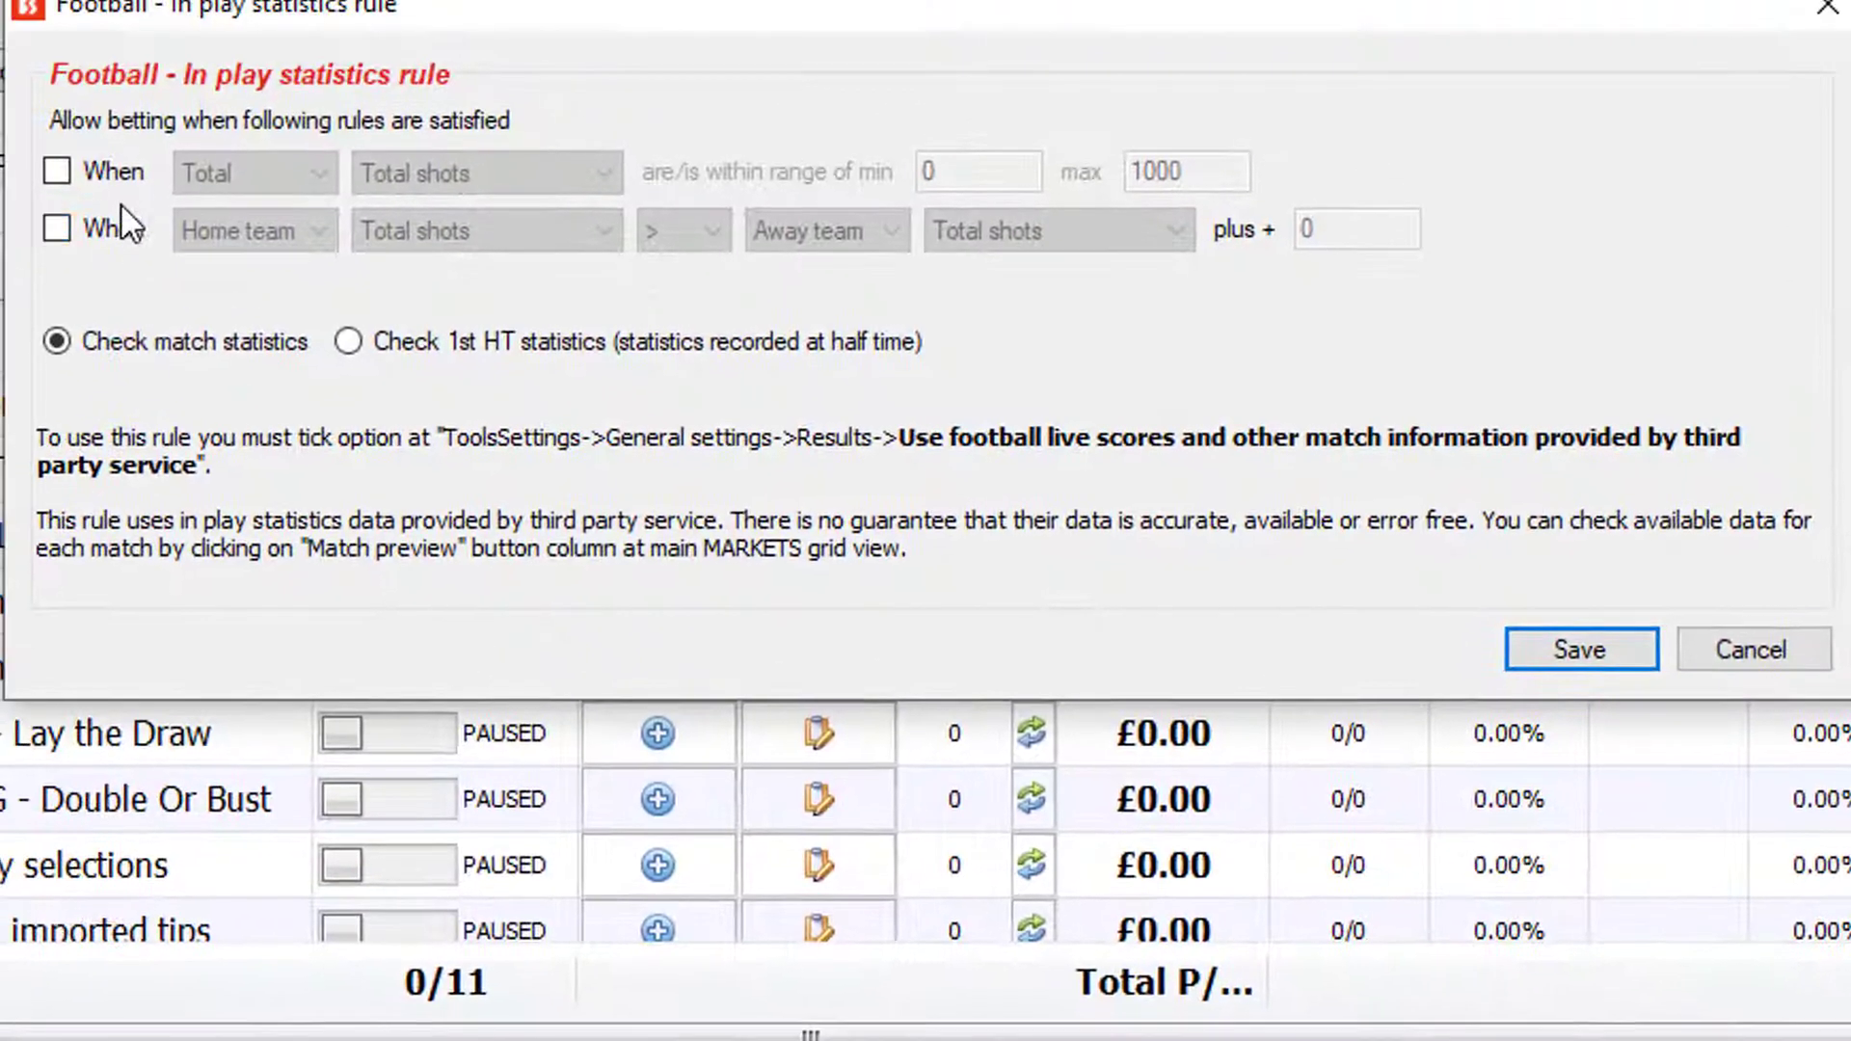
pyautogui.click(107, 176)
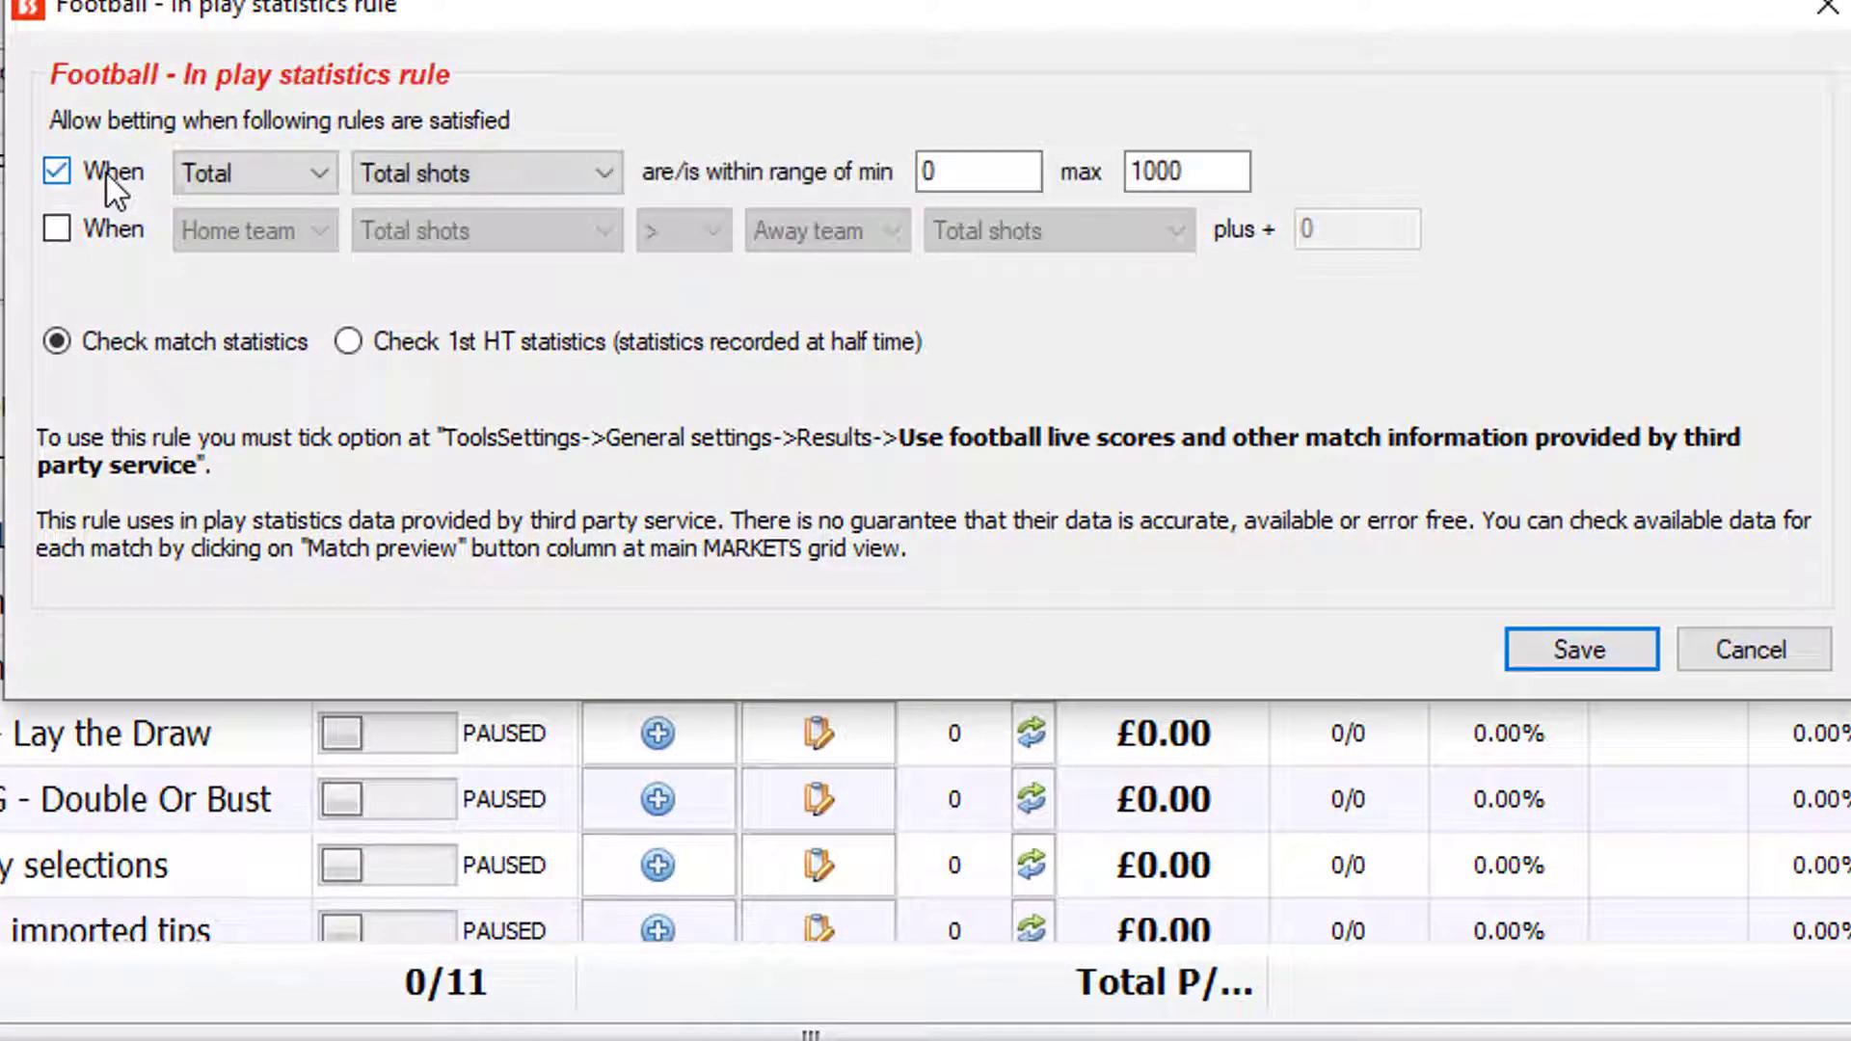
pyautogui.click(459, 171)
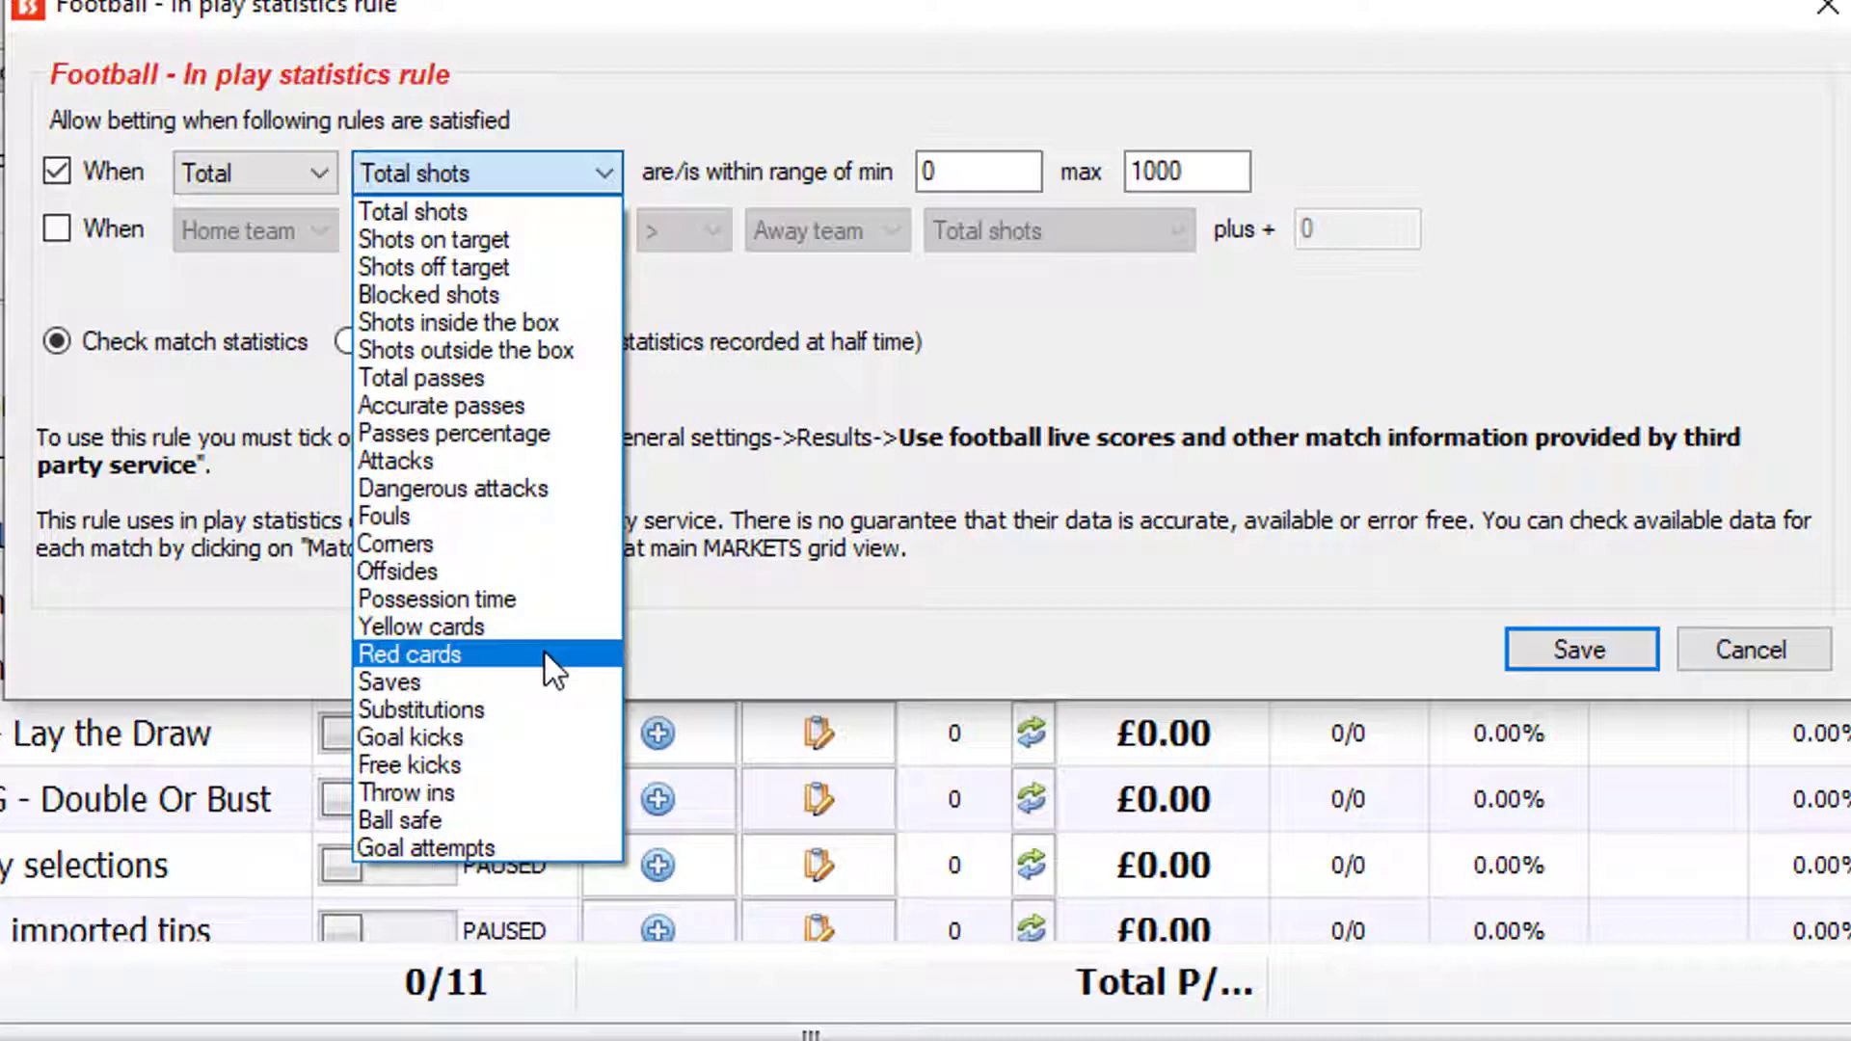
pyautogui.click(434, 239)
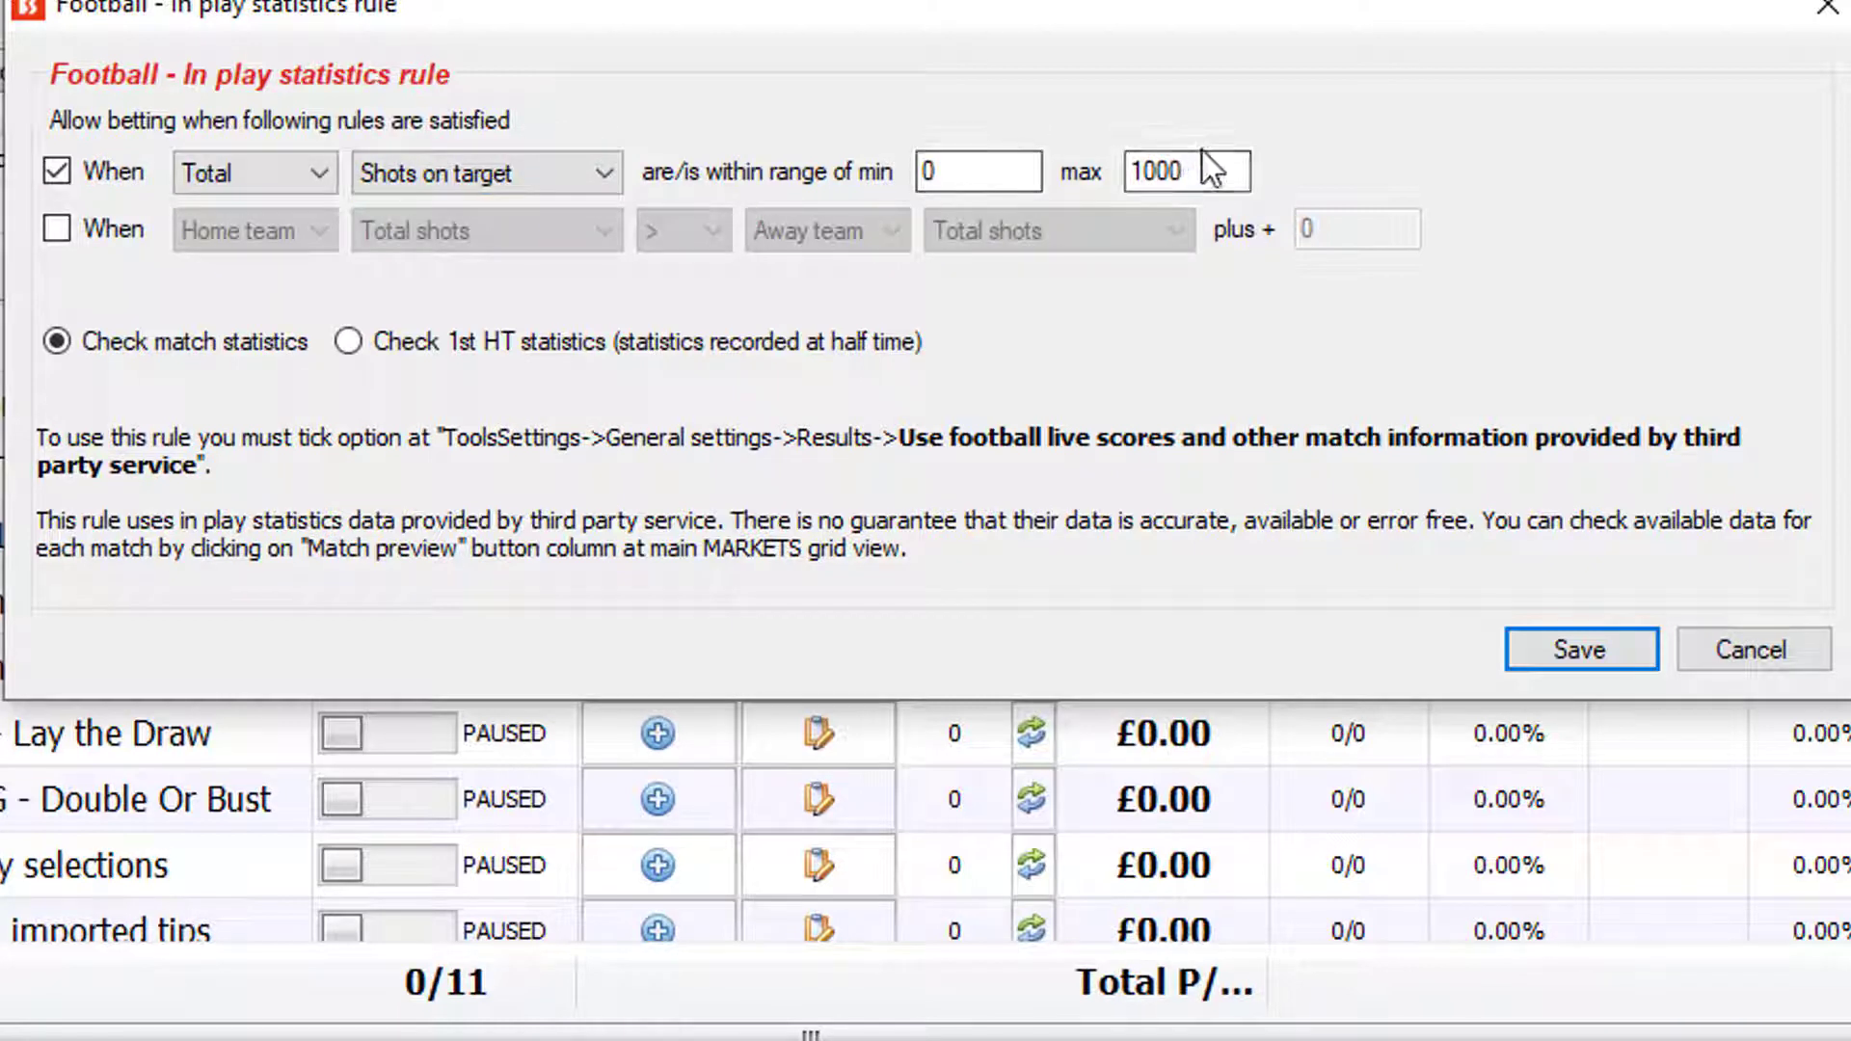
# Try the team comparison condition instead of the range condition, comparing home team total shots with Total.
pyautogui.click(113, 172)
pyautogui.click(127, 229)
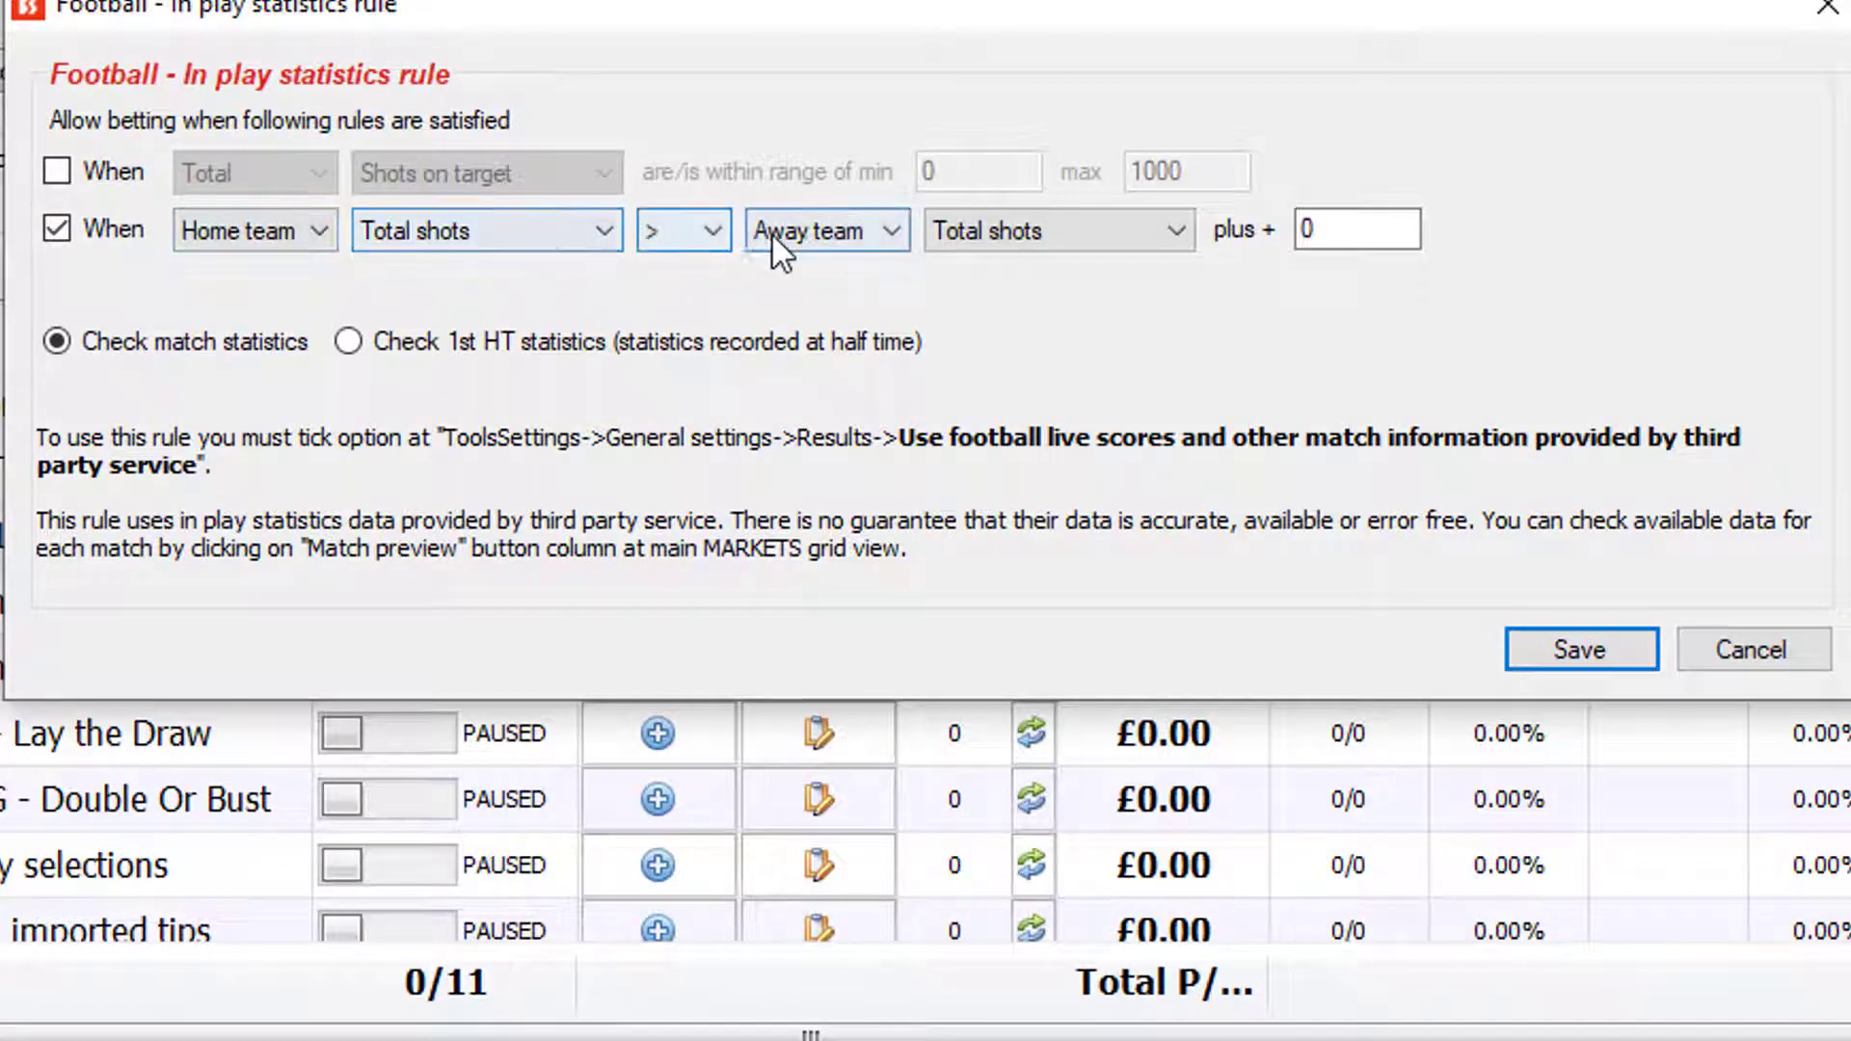
pyautogui.click(825, 236)
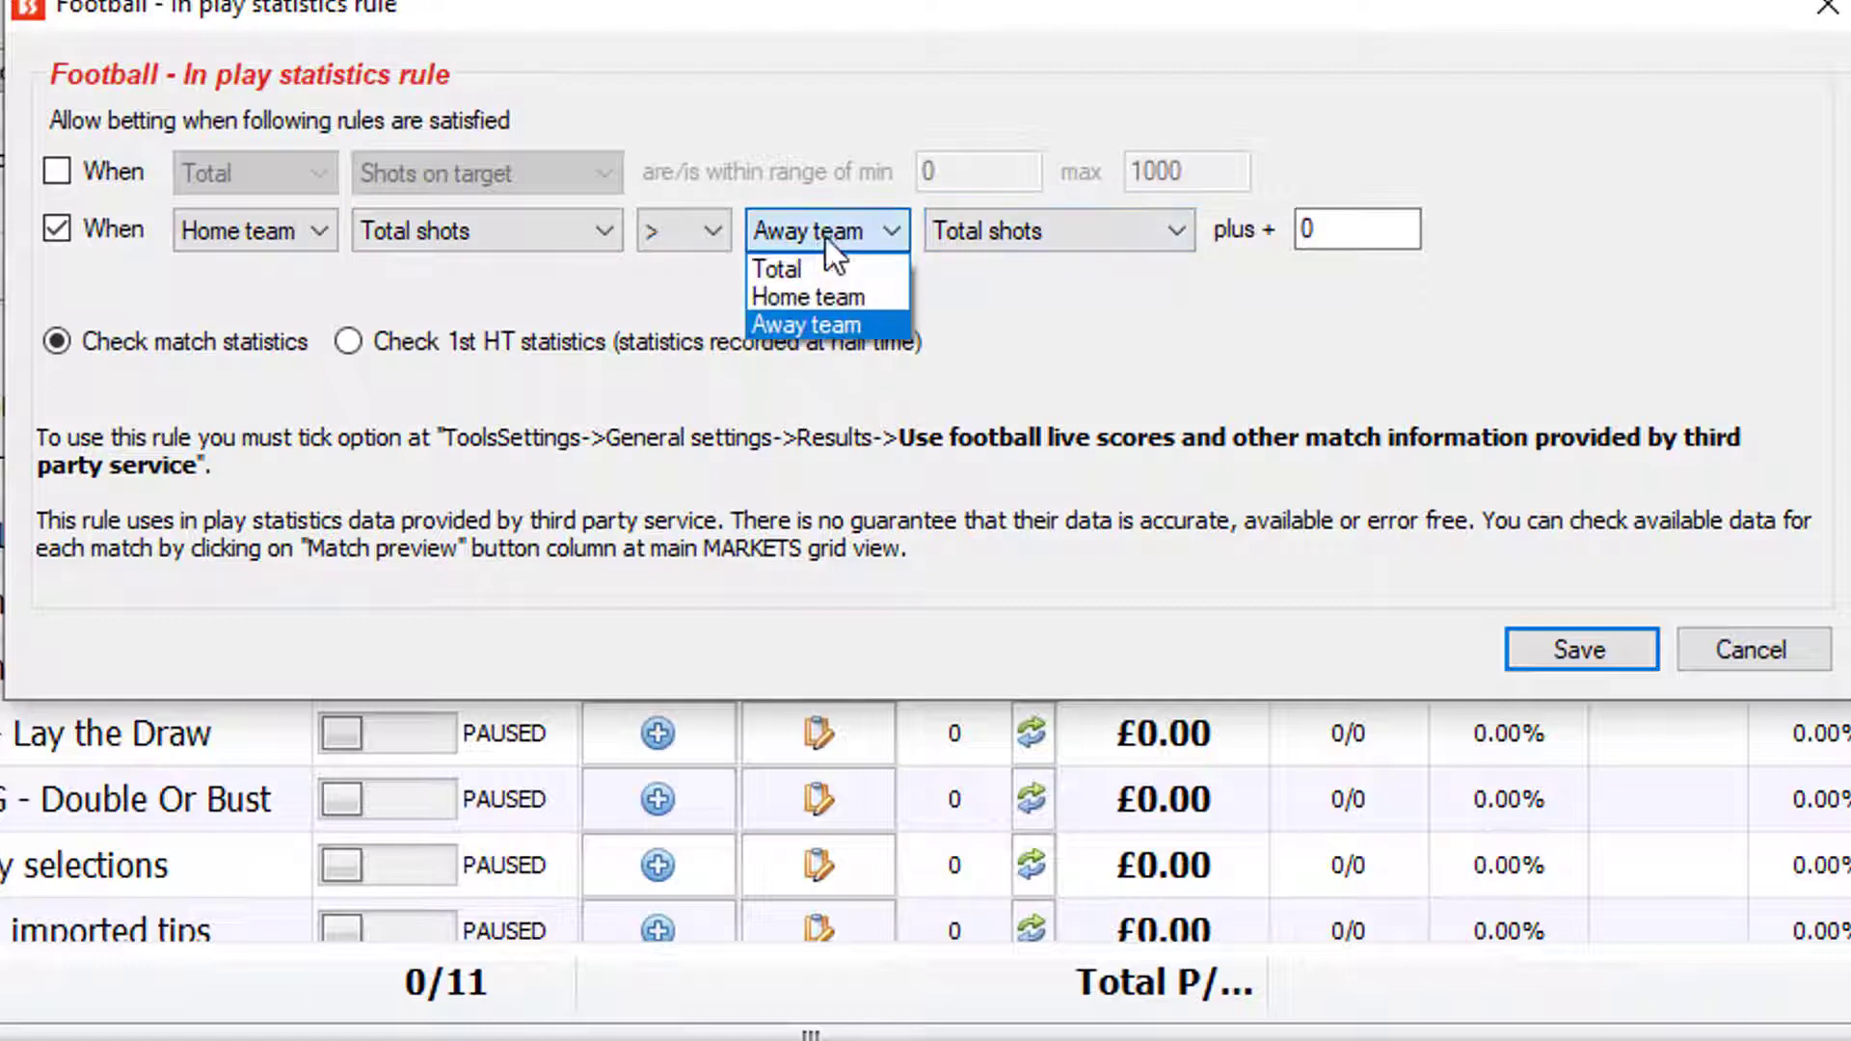
pyautogui.click(843, 271)
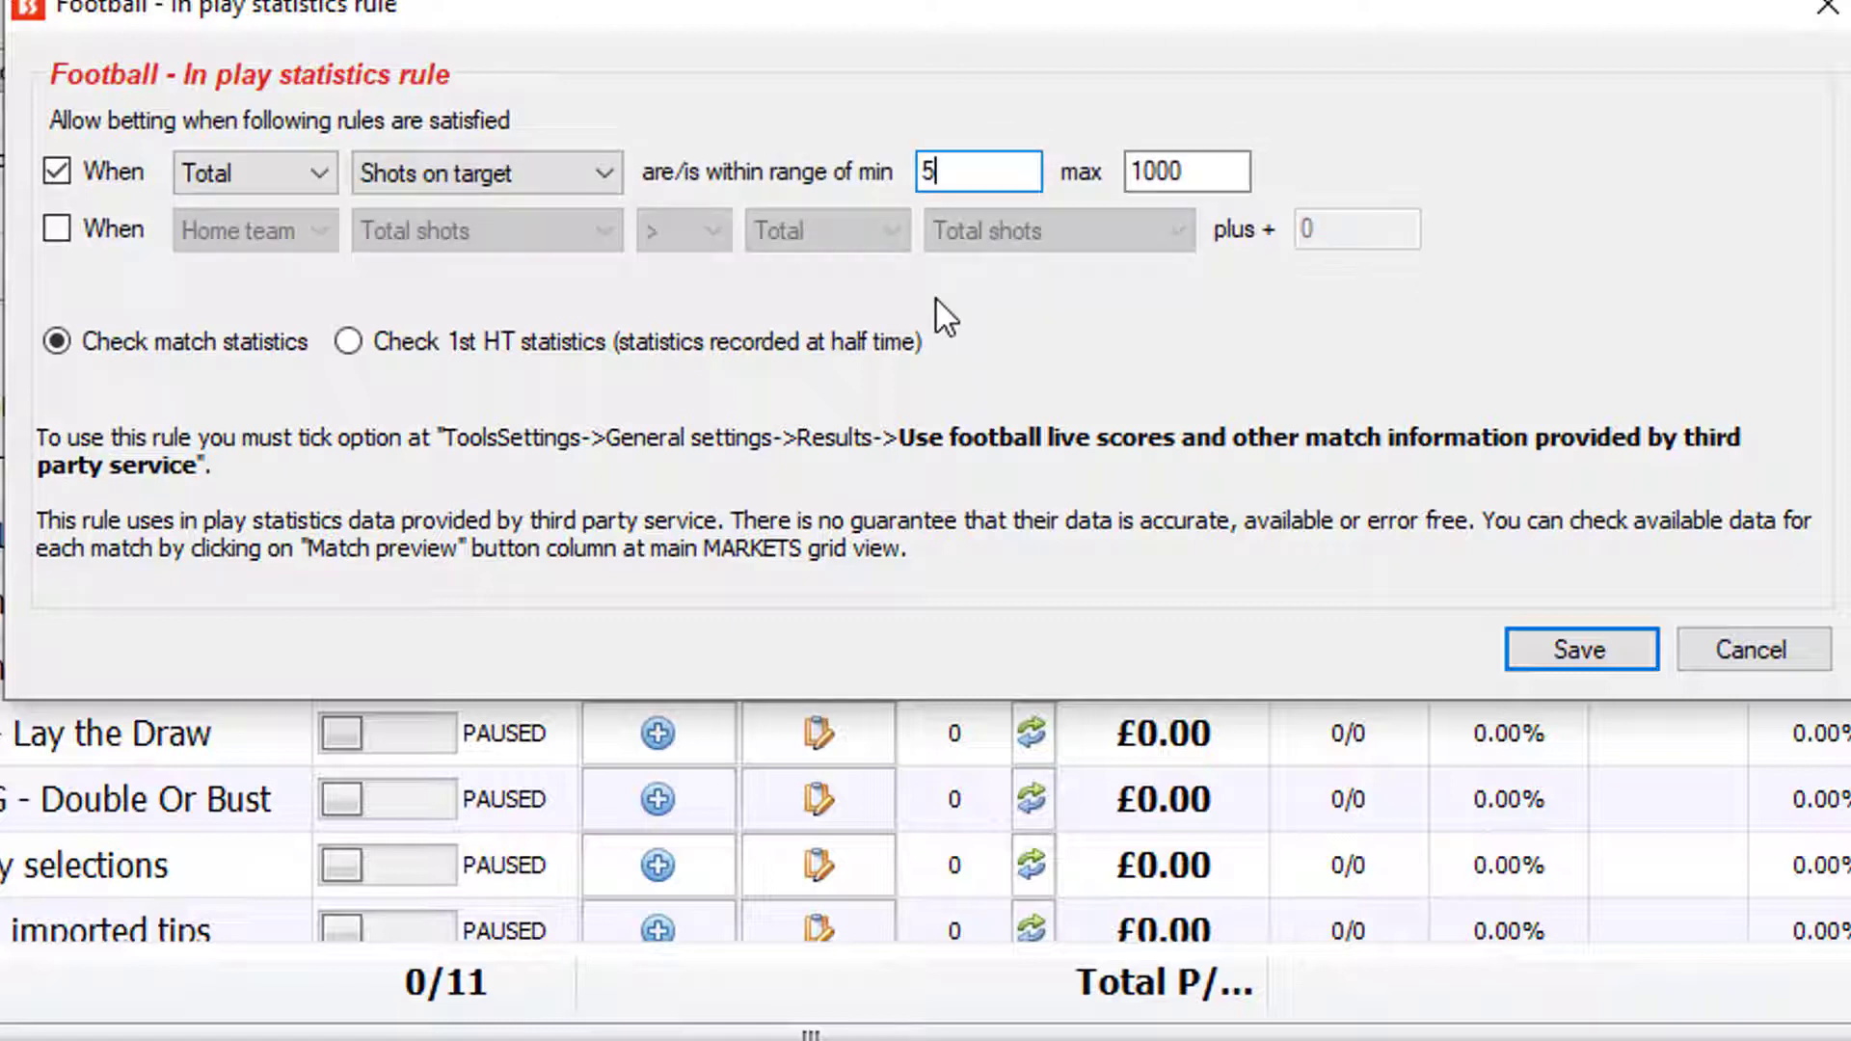
# Restrict the range condition to home team shots on target between 5 and 1000, and save the rule.
pyautogui.click(255, 173)
pyautogui.click(286, 235)
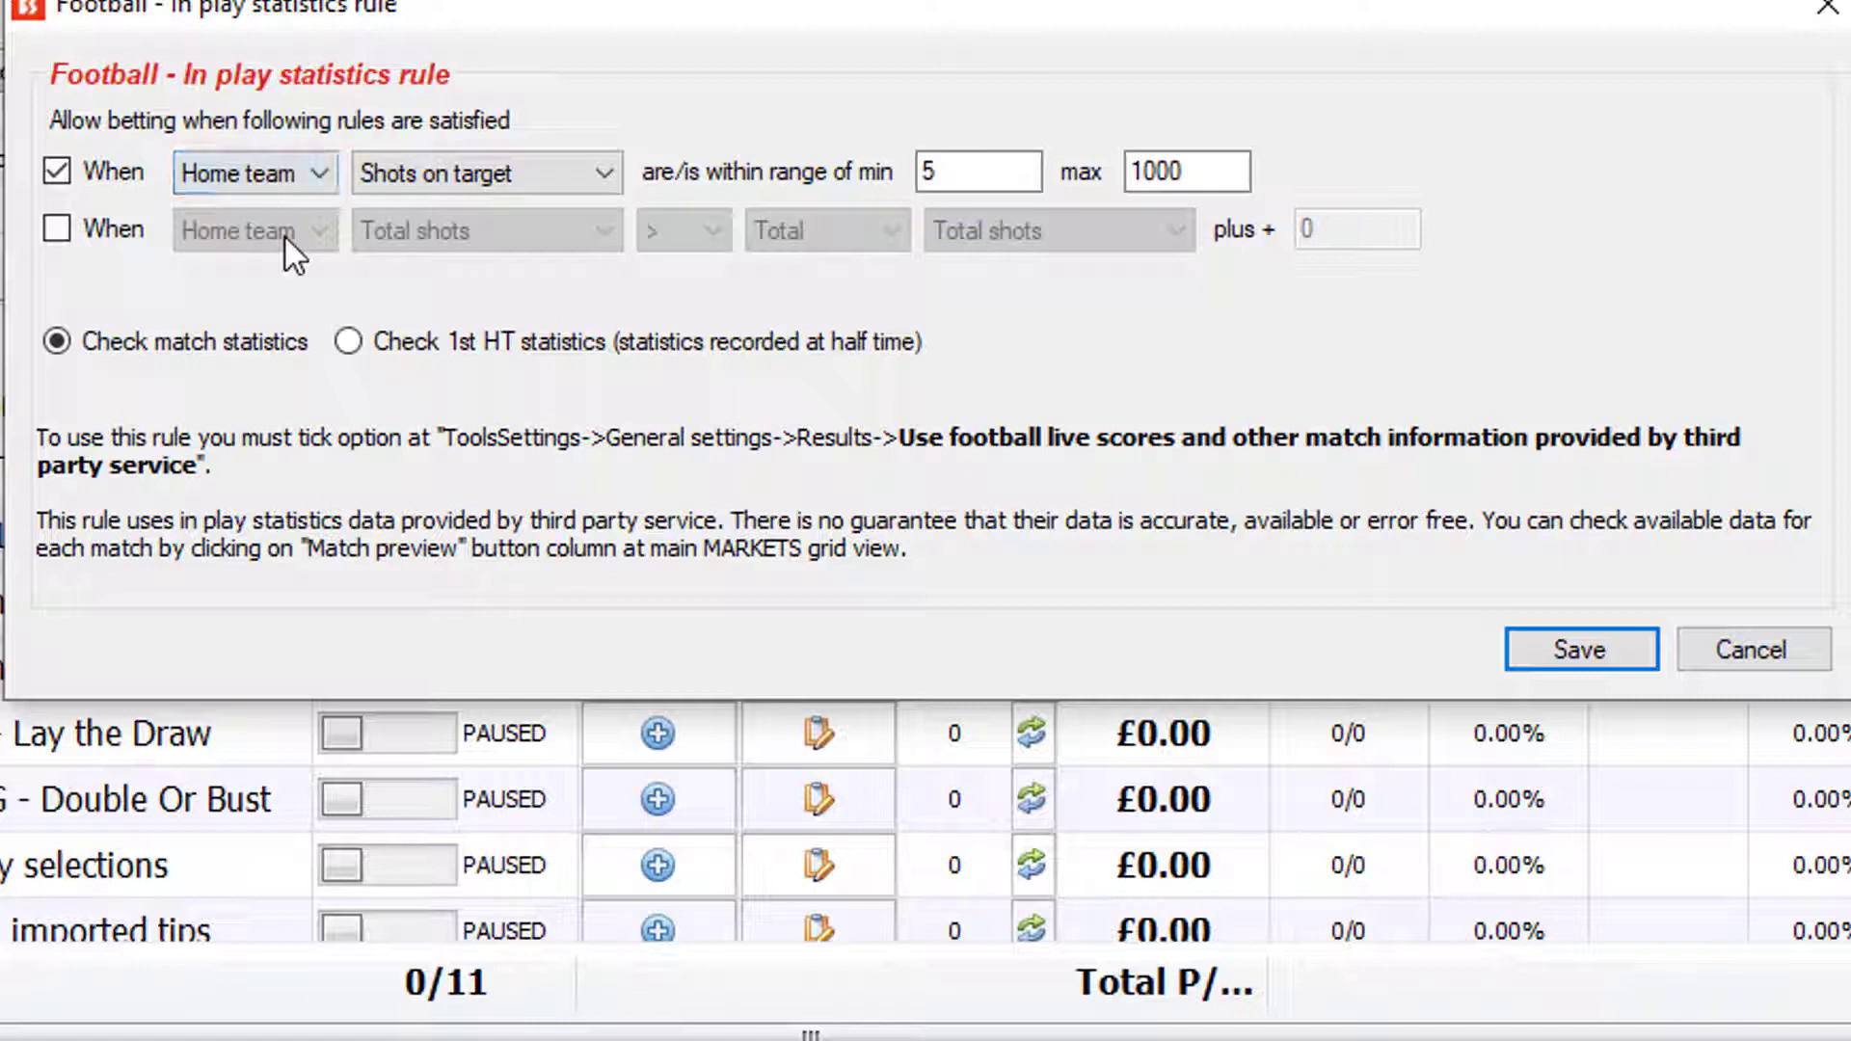
pyautogui.click(934, 176)
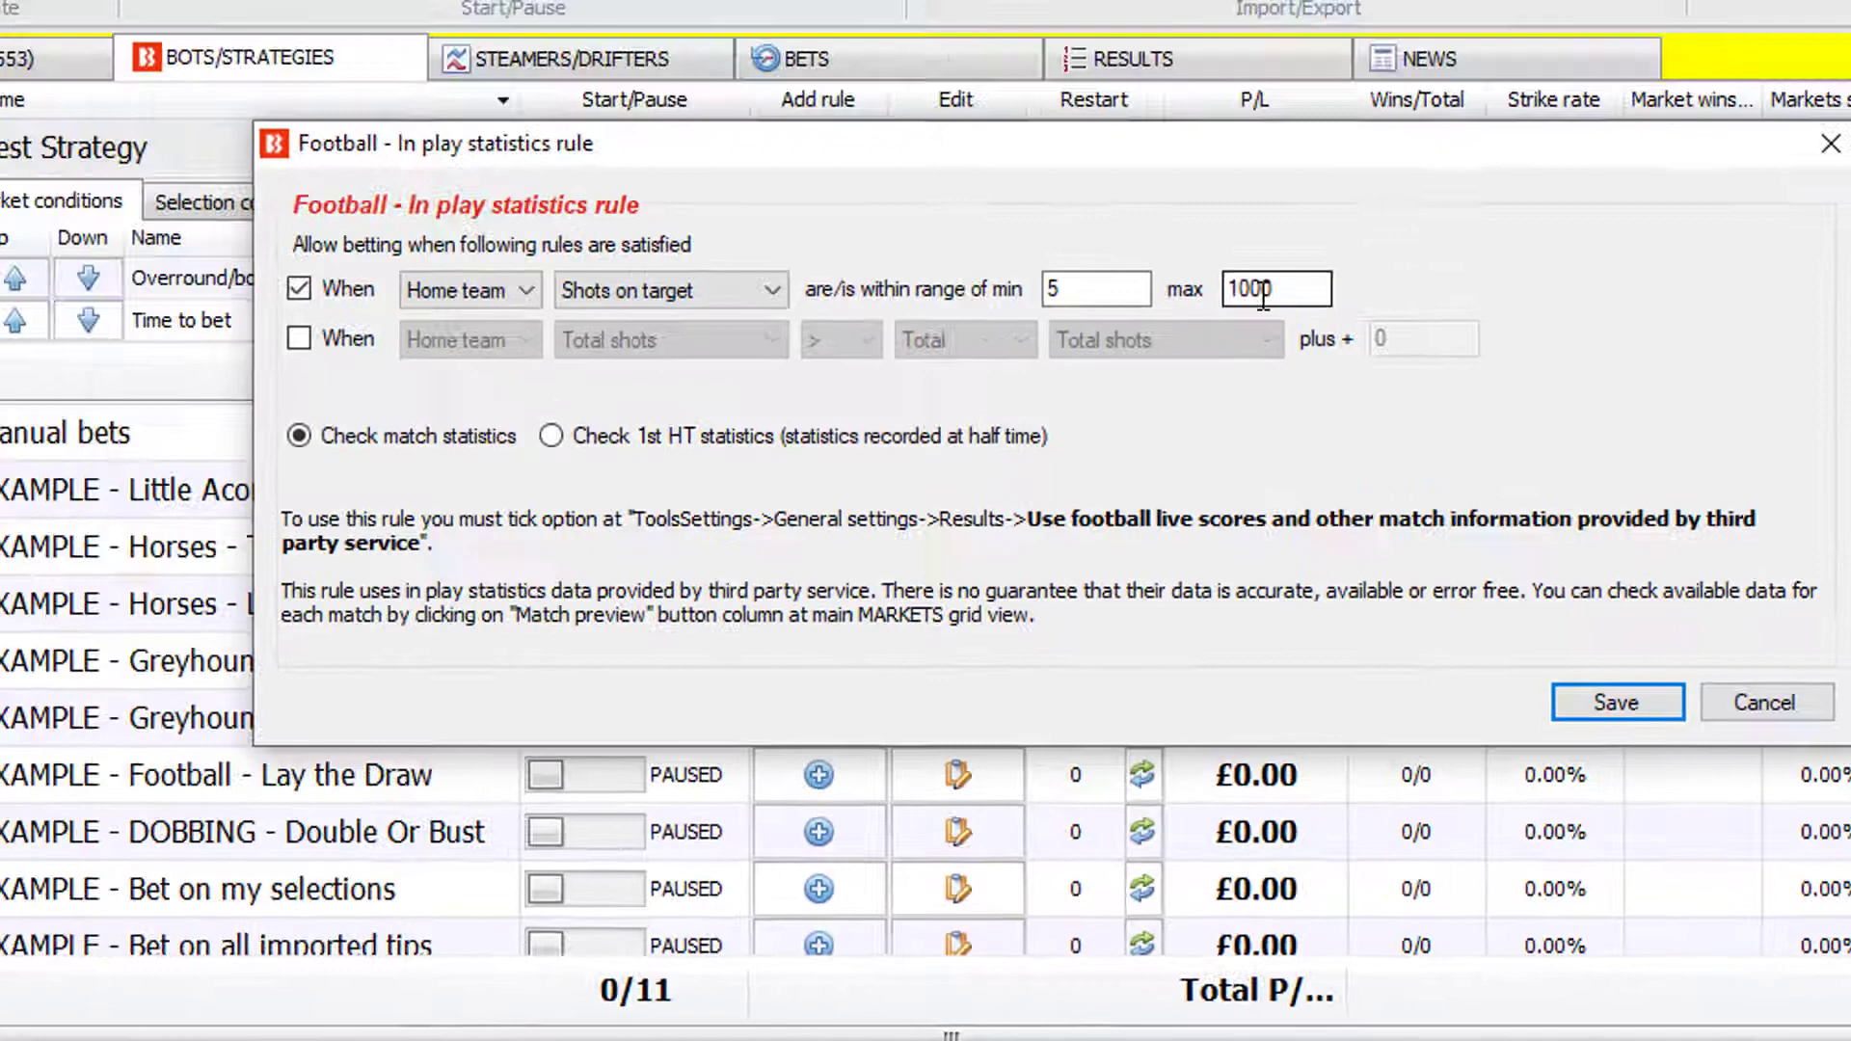
pyautogui.press('Return')
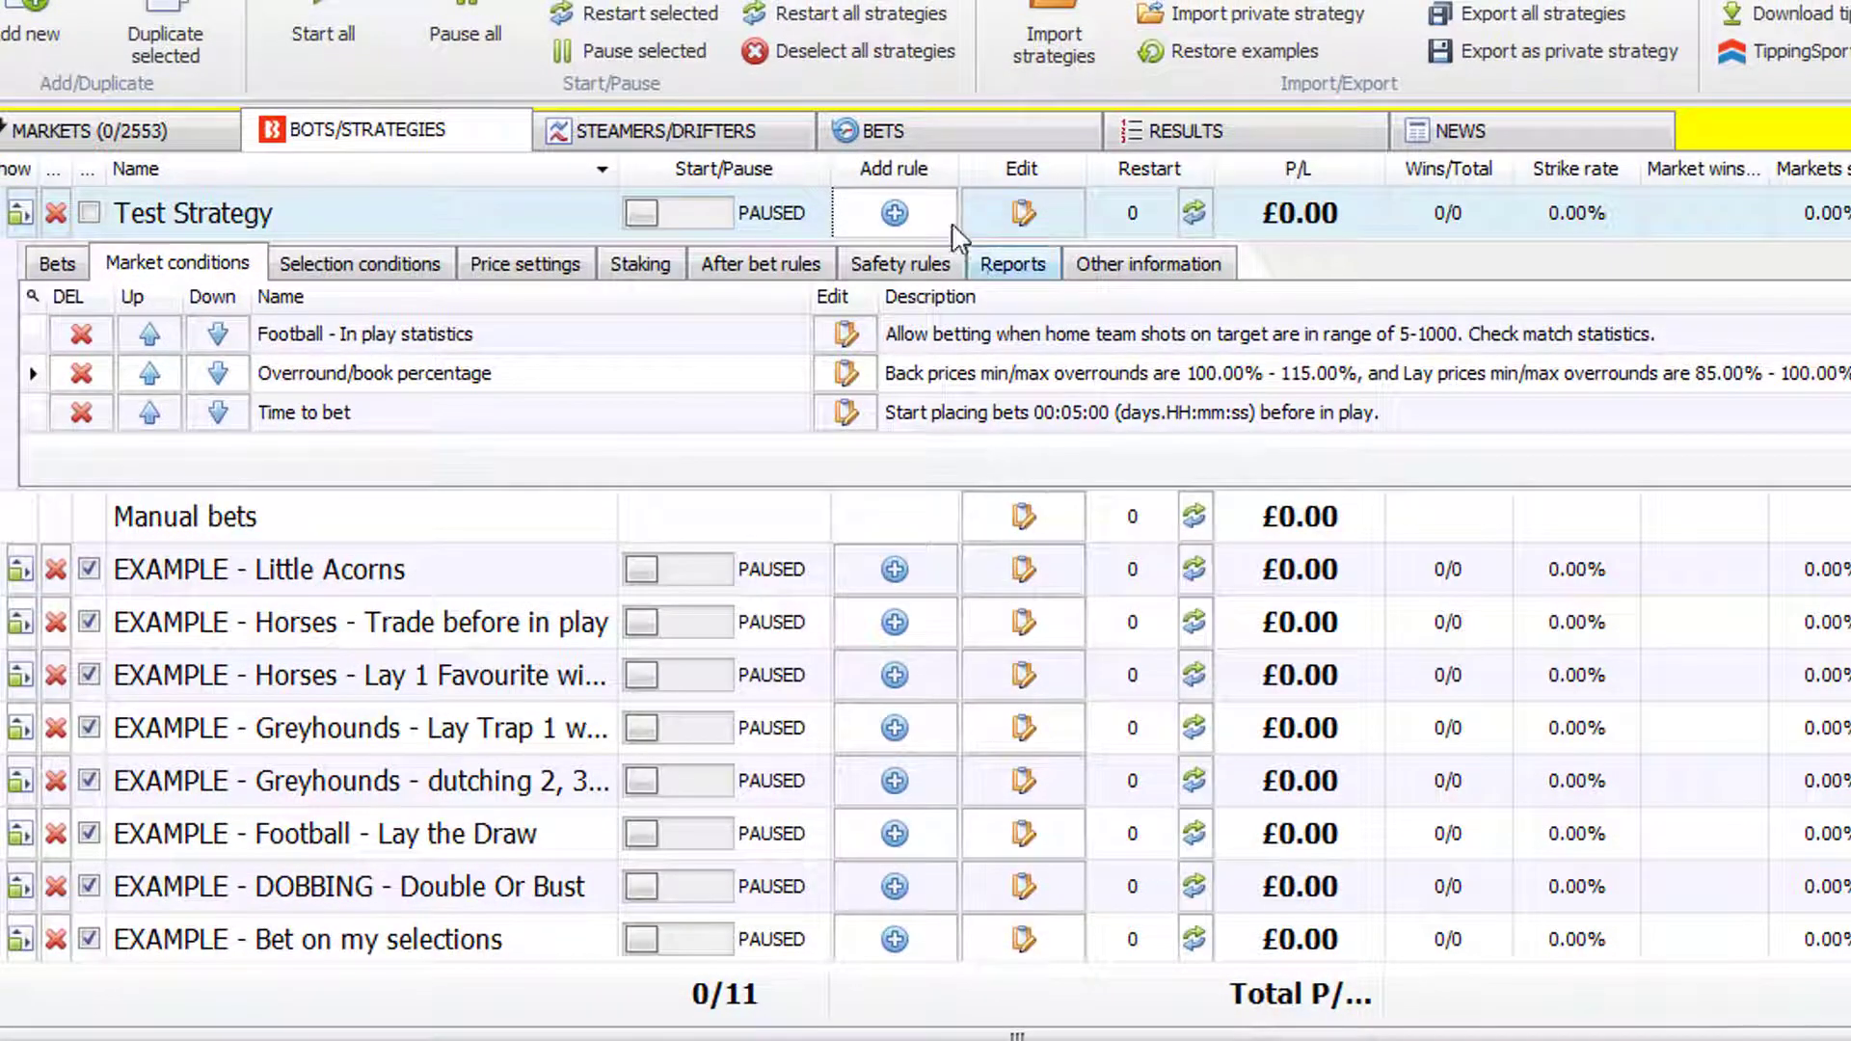
# Add an In play statistics rule to Test Strategy for away team total shots within range 0 to 0, and save it.
pyautogui.click(945, 197)
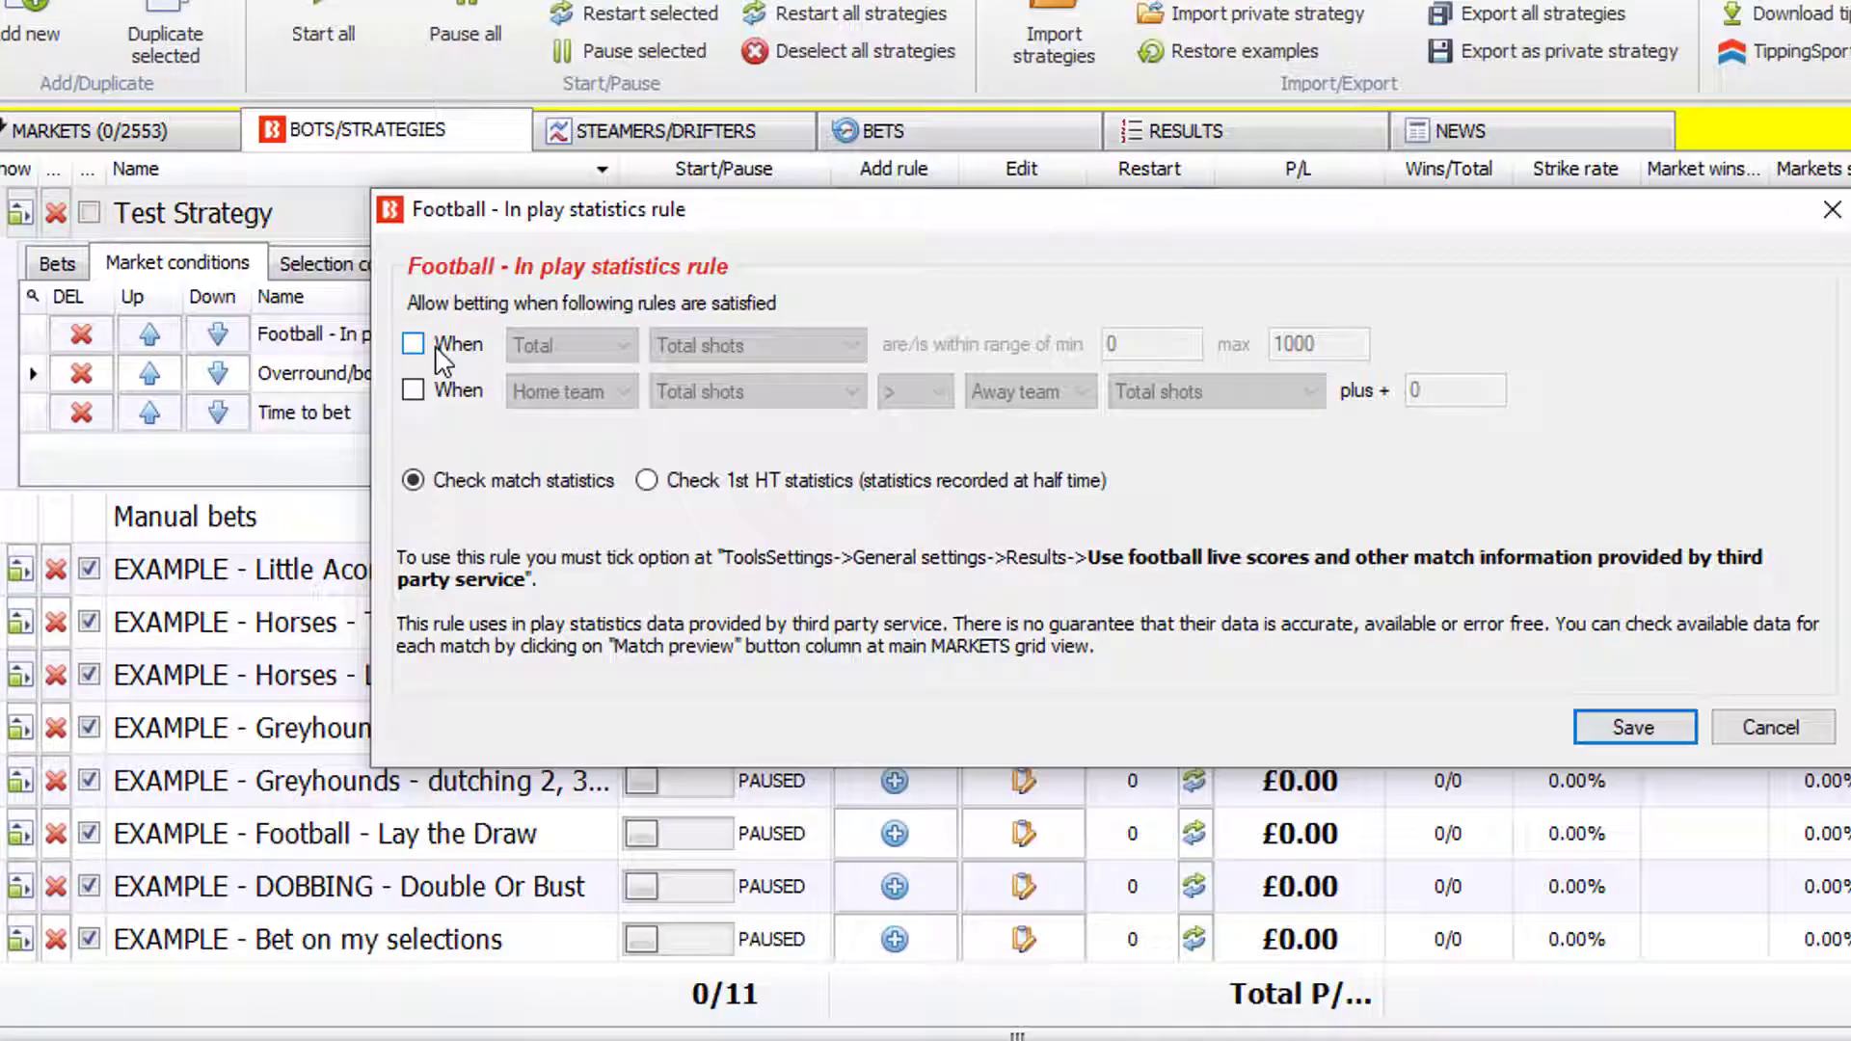
pyautogui.click(436, 348)
pyautogui.click(569, 349)
pyautogui.click(593, 420)
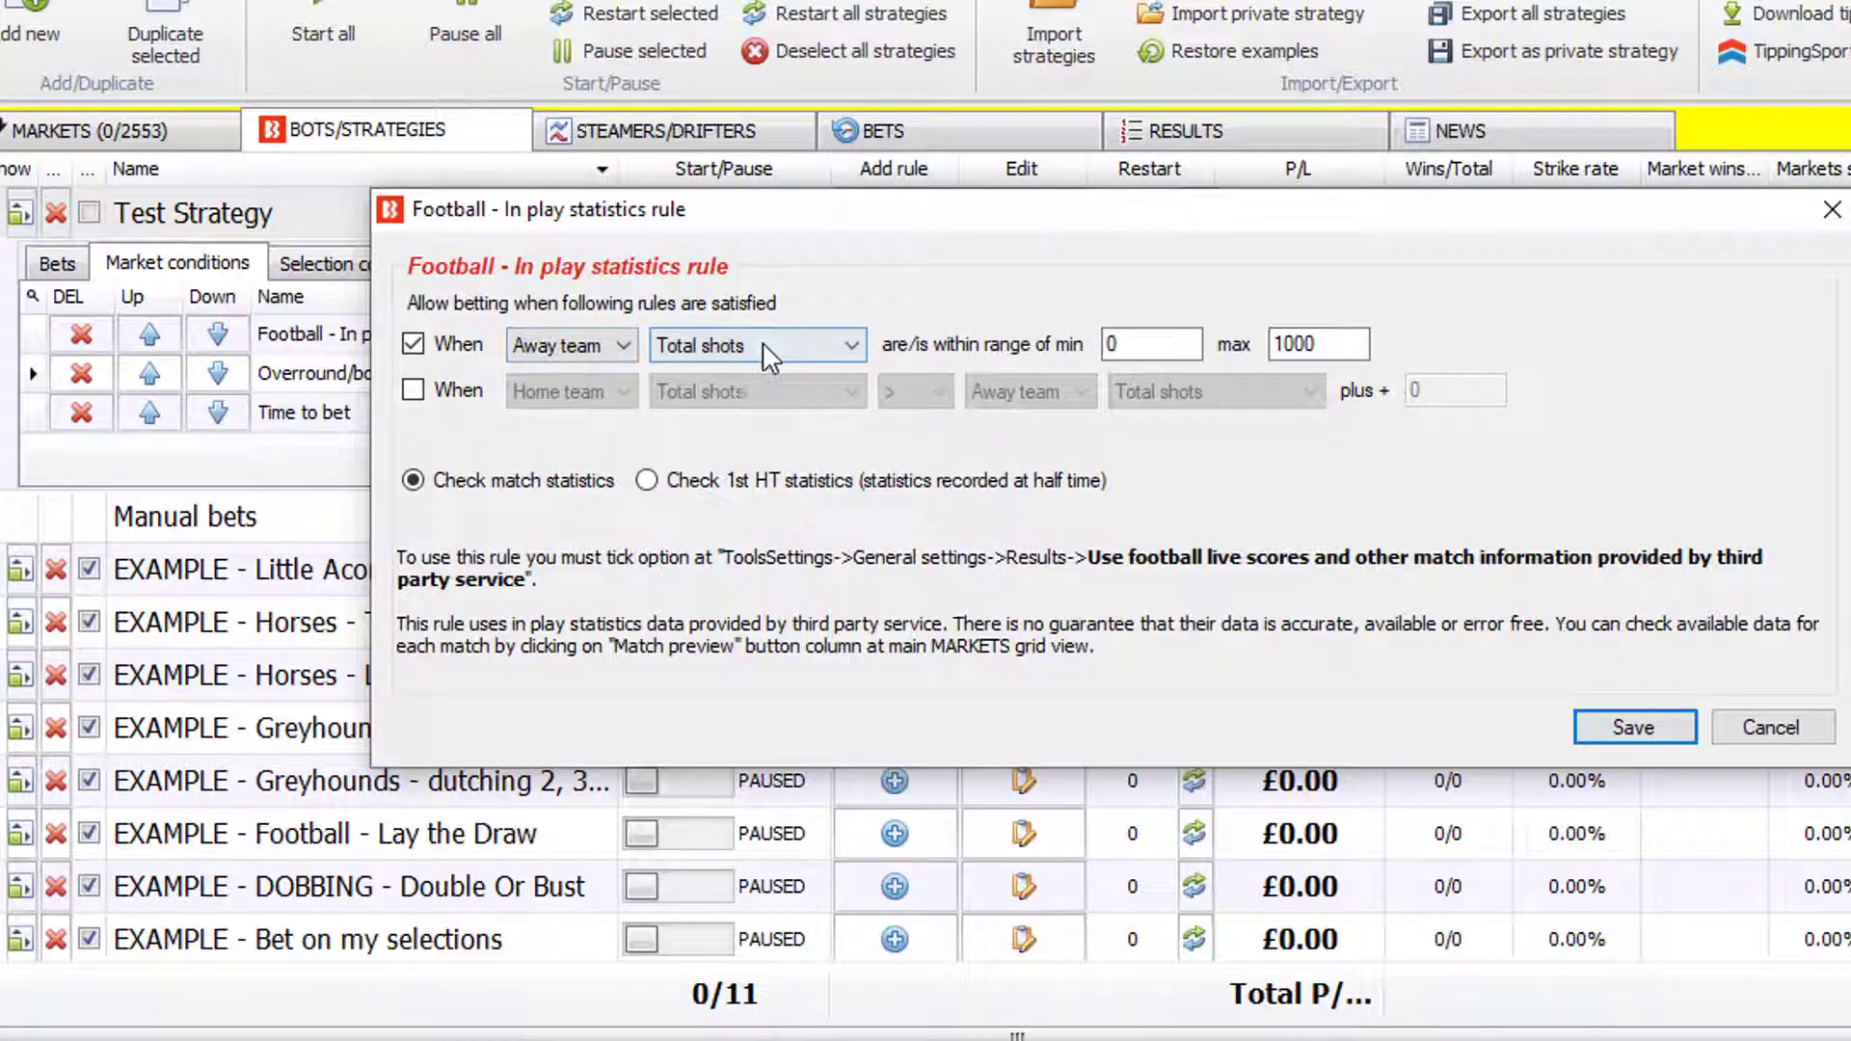
pyautogui.click(1277, 343)
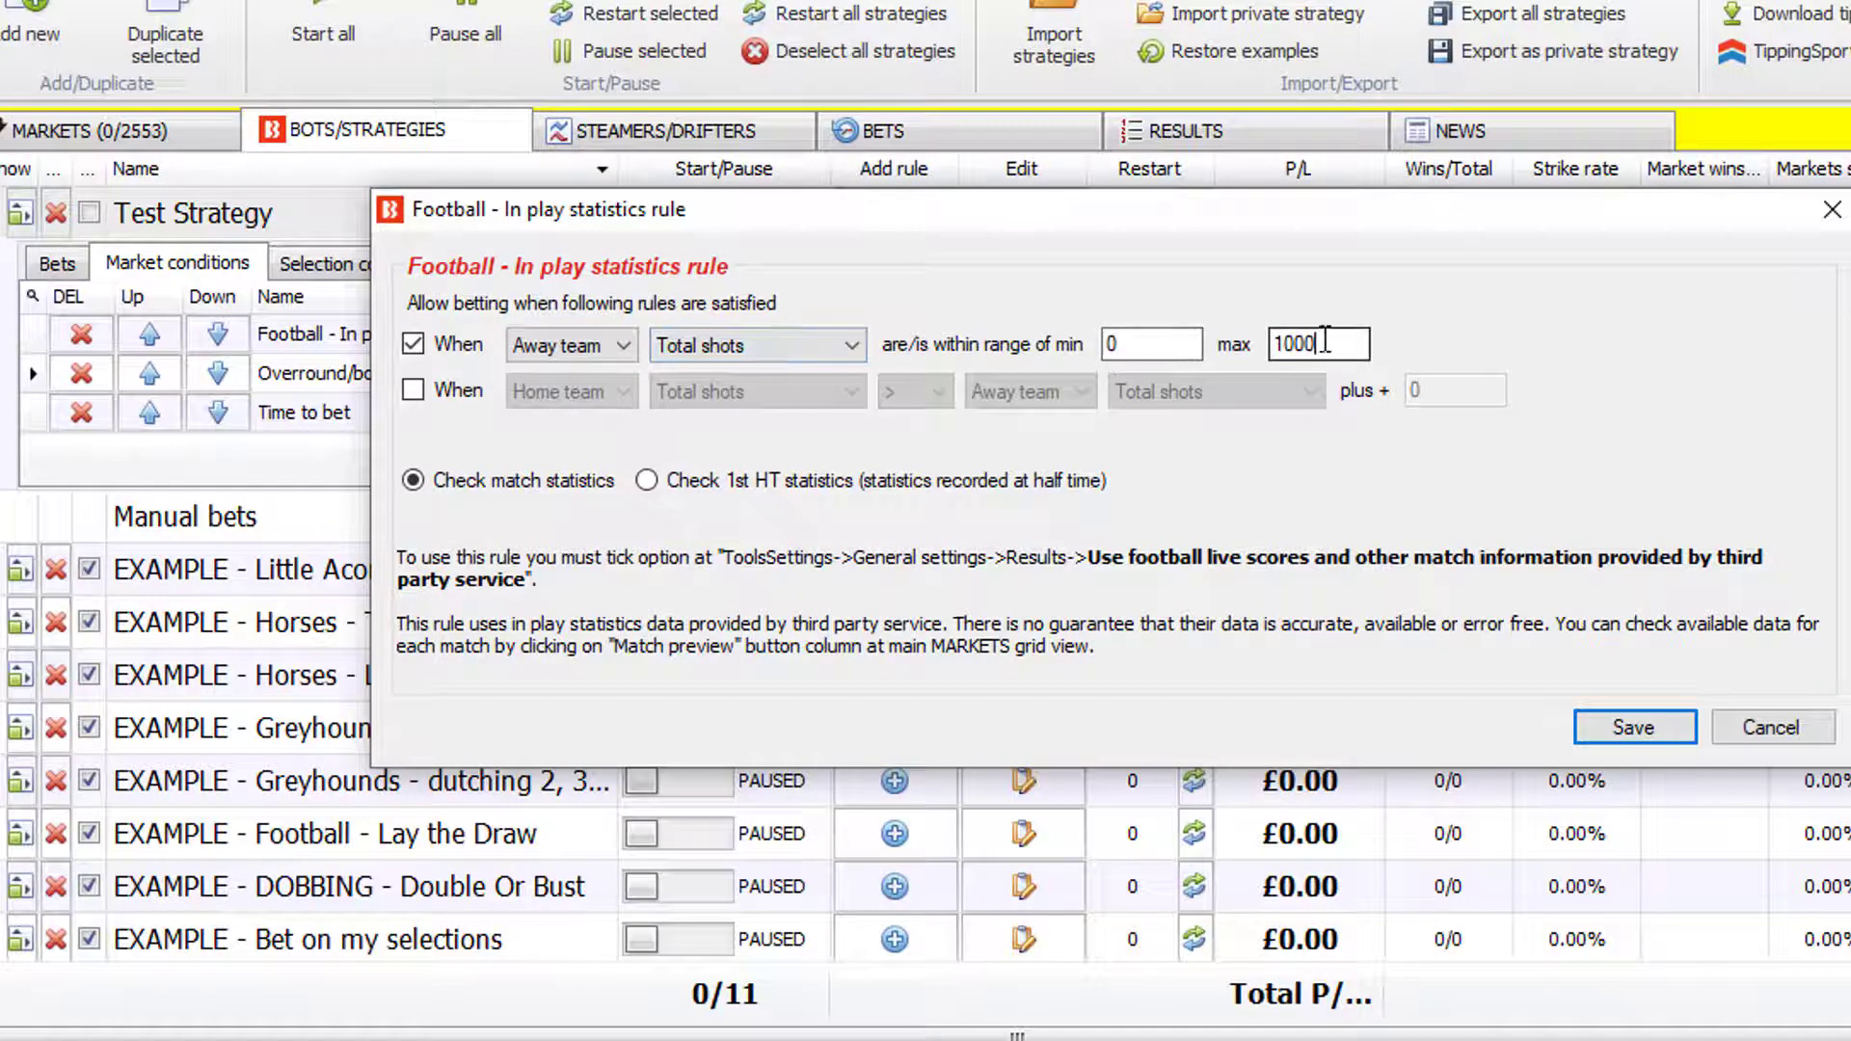
pyautogui.write('0')
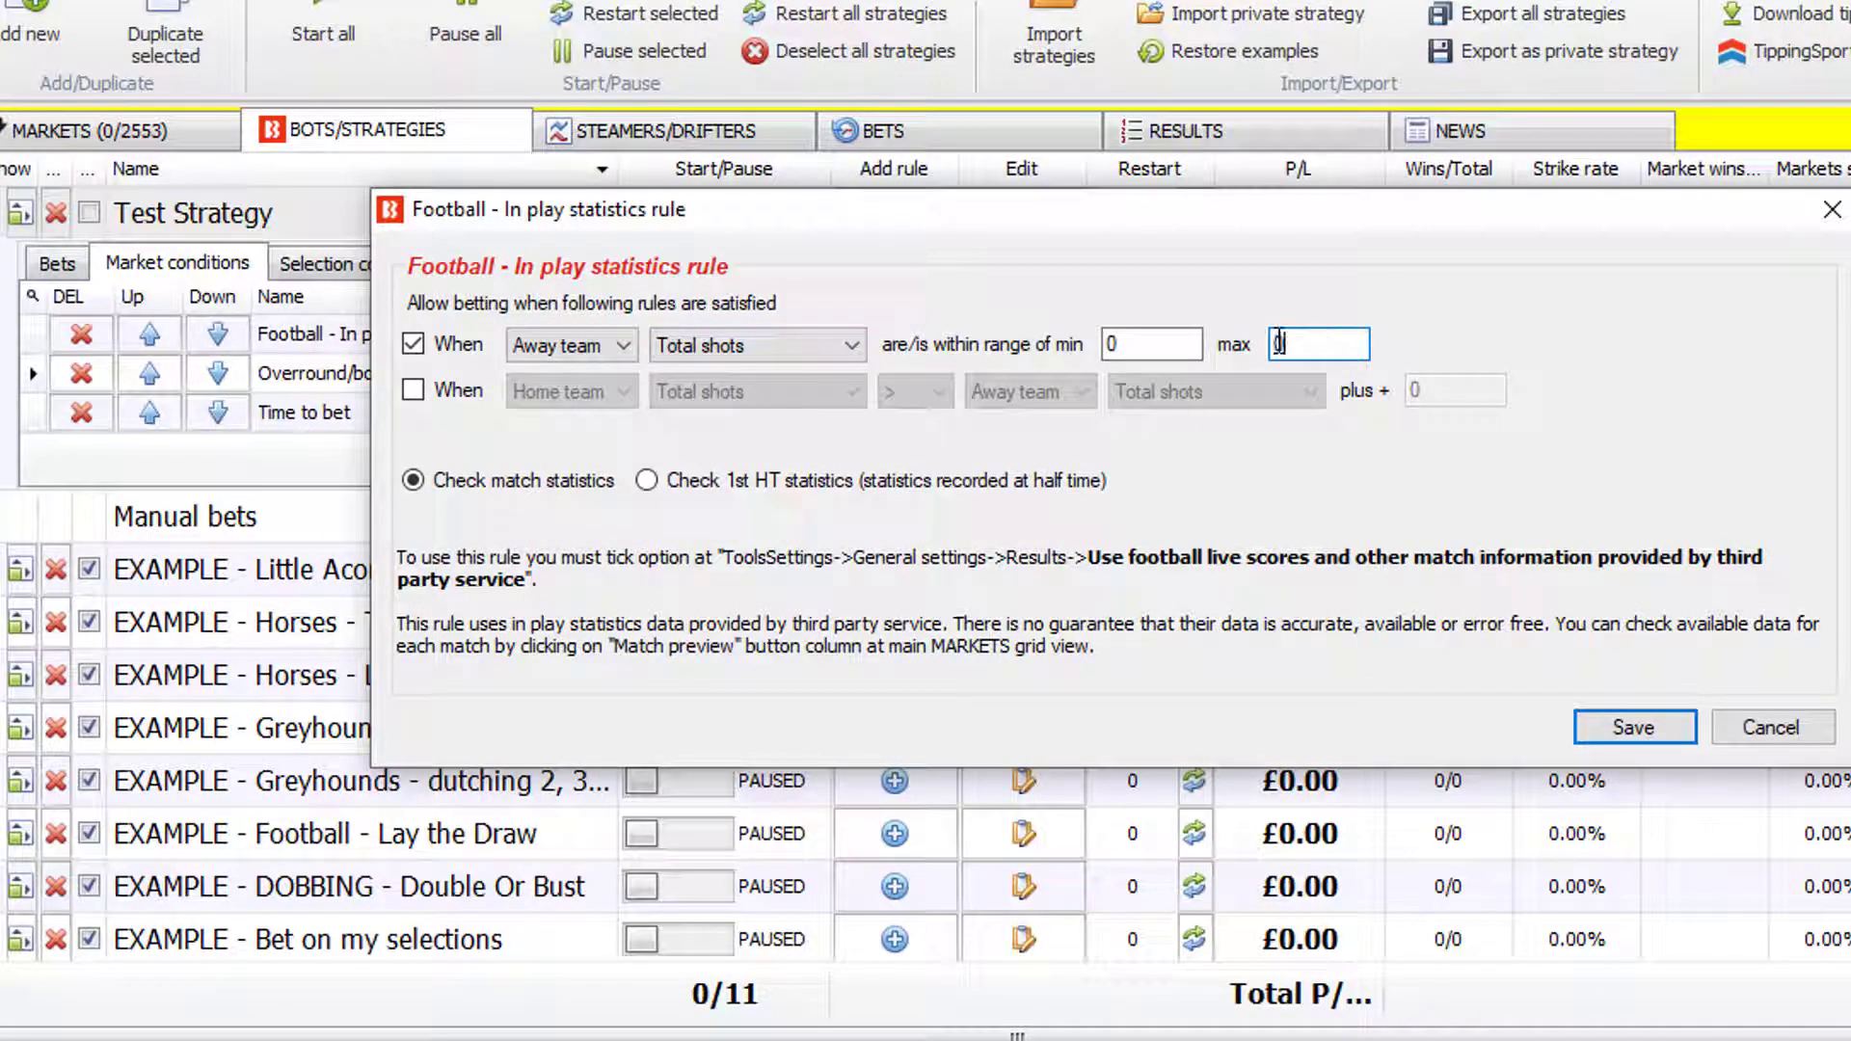
pyautogui.click(1649, 745)
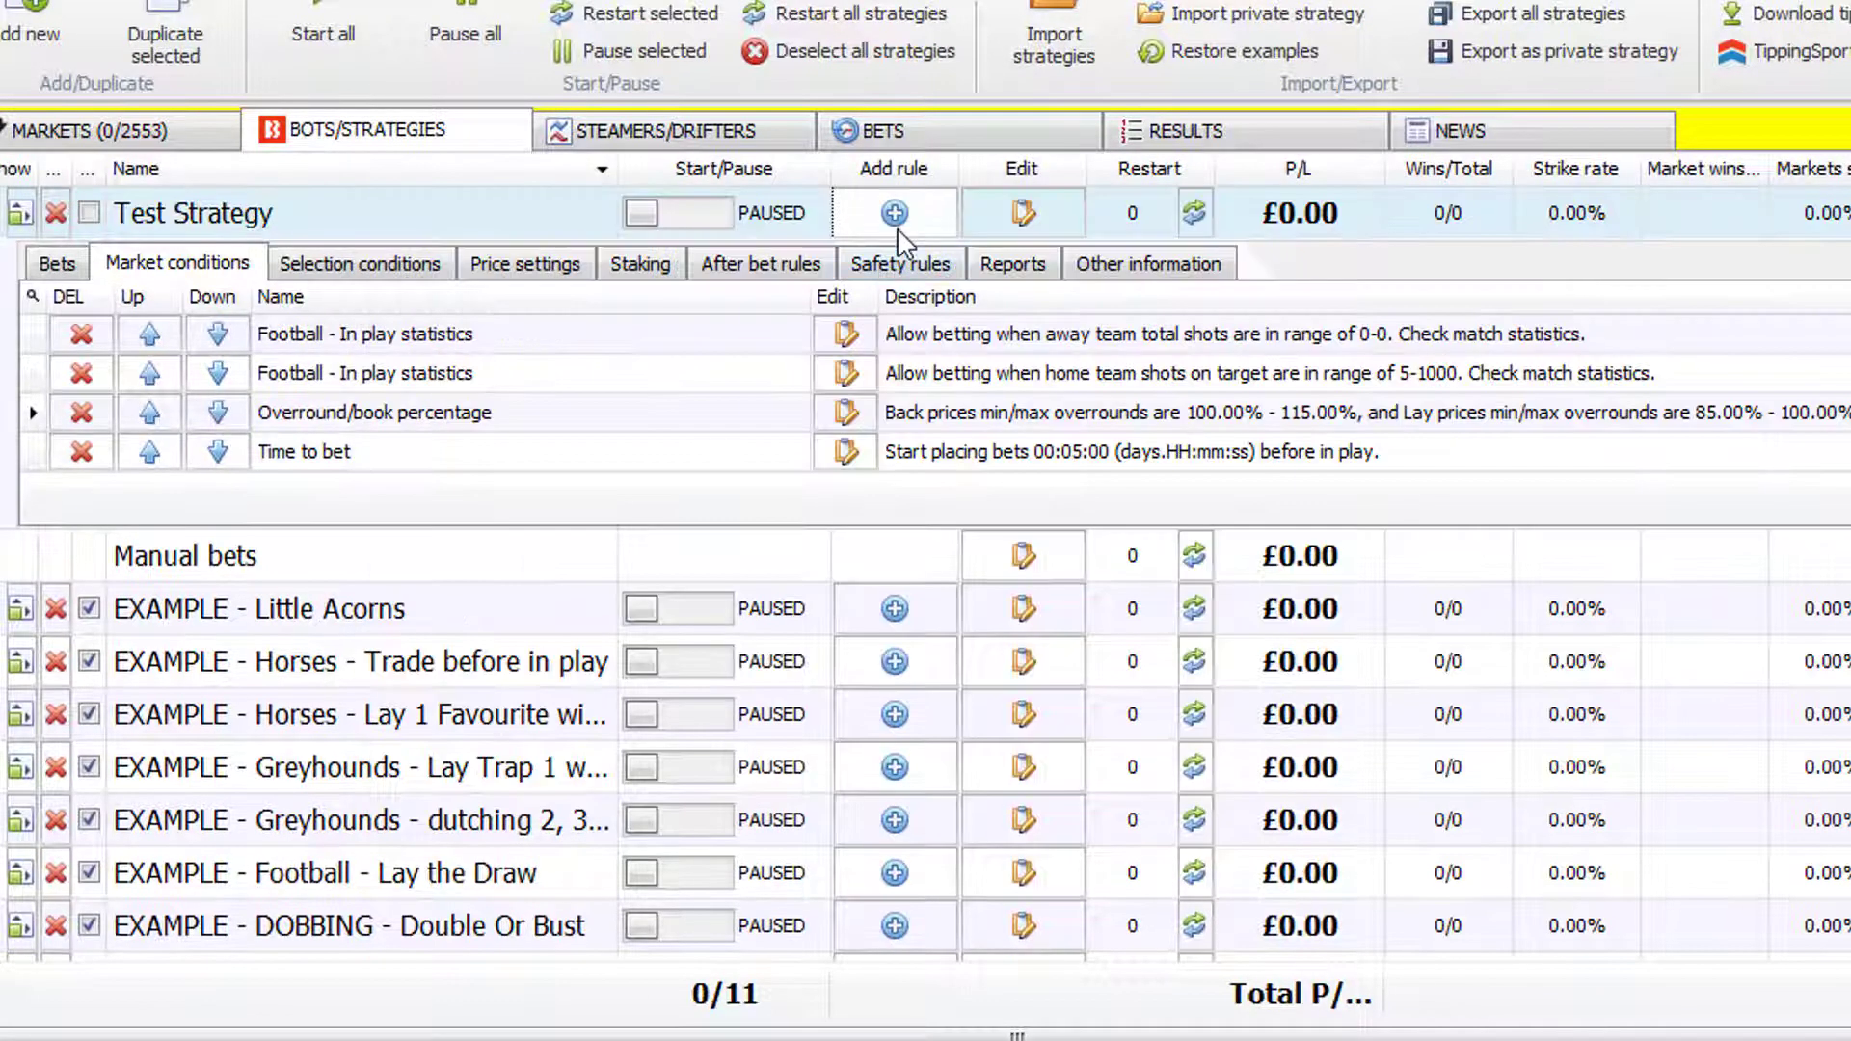
# Add a Football - Bet when score rule to Test Strategy for the 0 - 0 score and save it.
pyautogui.click(895, 212)
pyautogui.click(1306, 312)
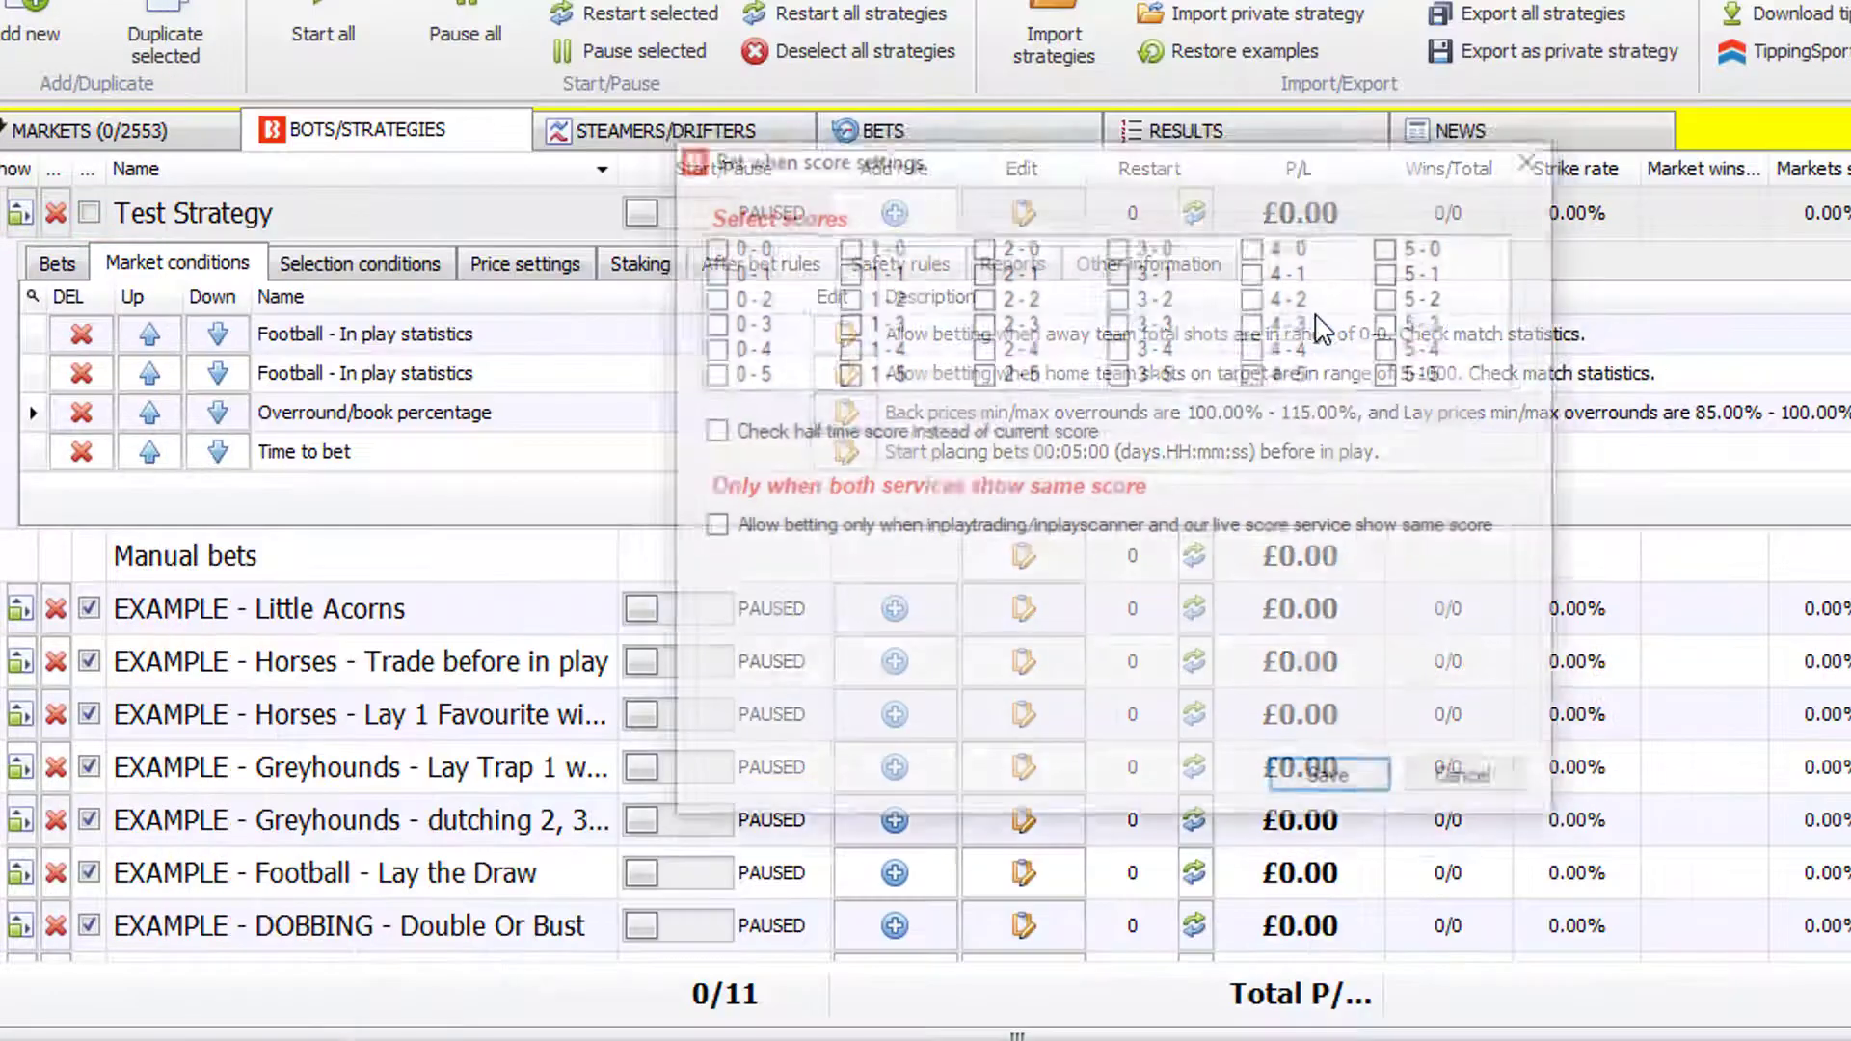
pyautogui.click(711, 245)
pyautogui.click(1317, 805)
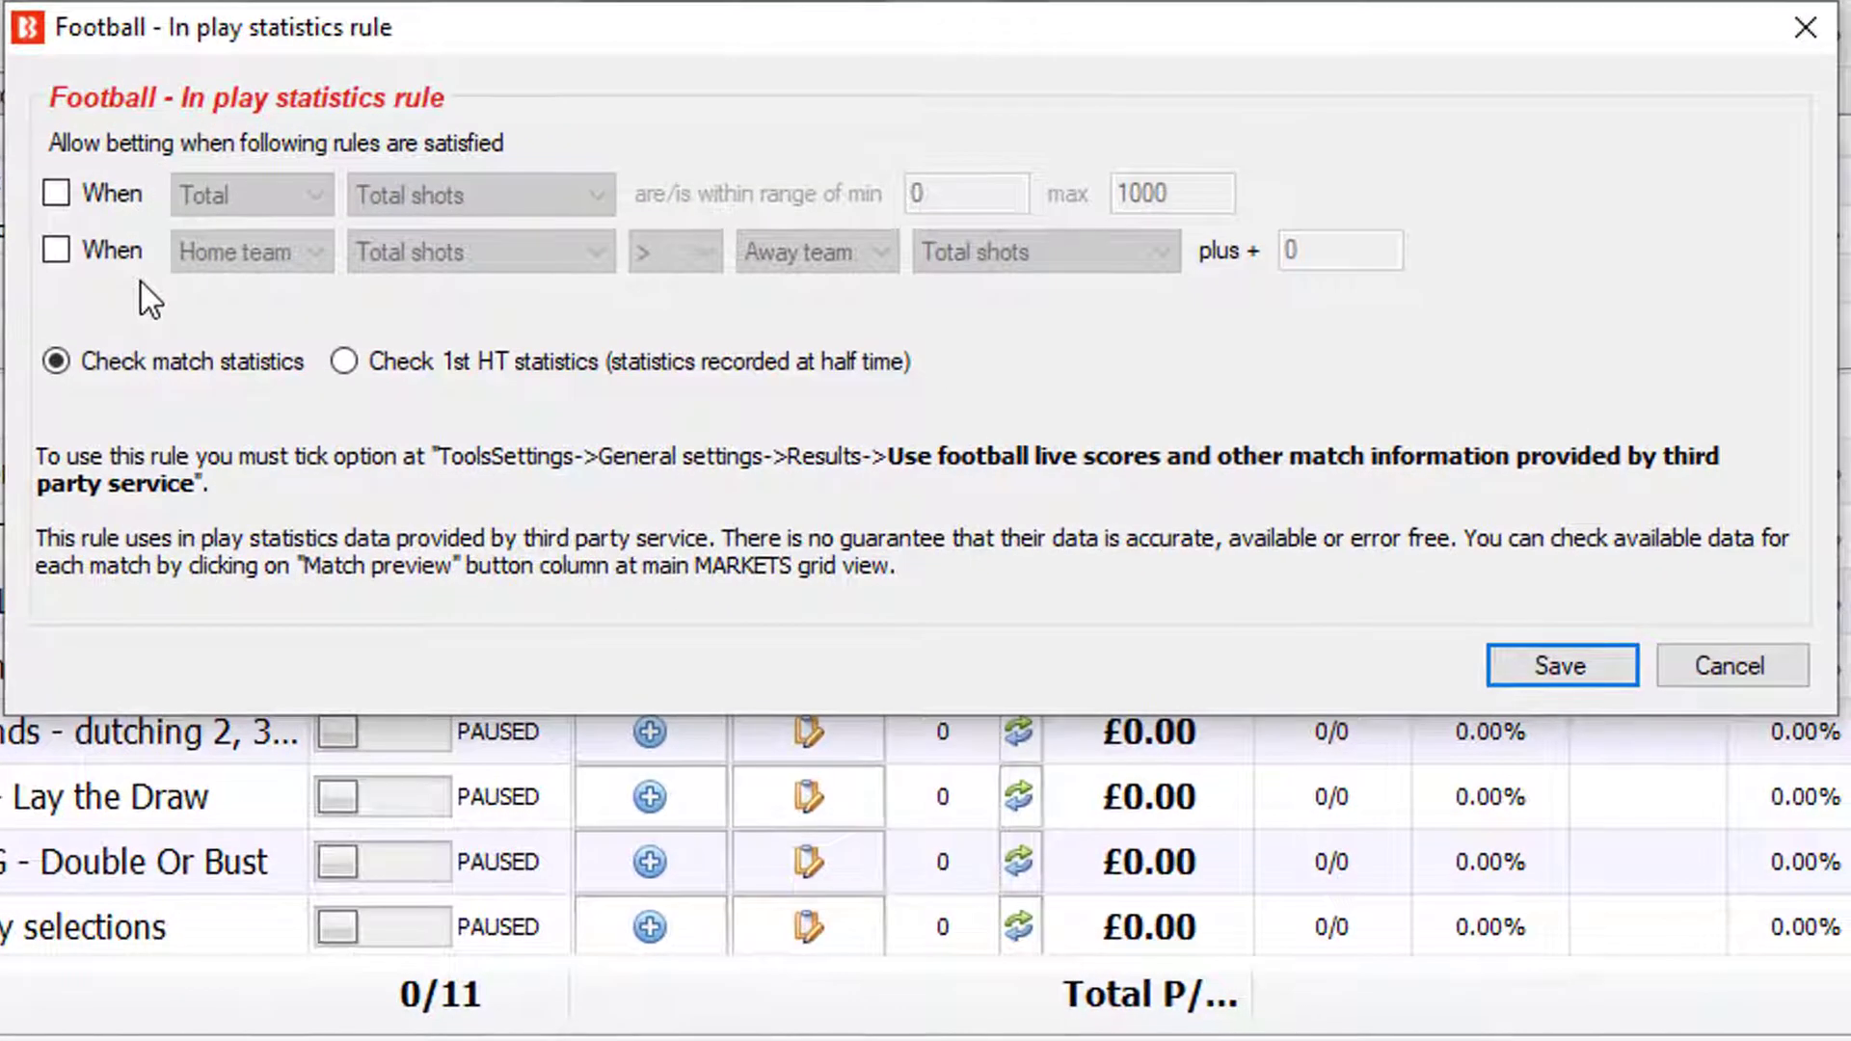
# Set the In play statistics rule to require home team total shots > away team total shots plus 10, and save it.
pyautogui.click(131, 257)
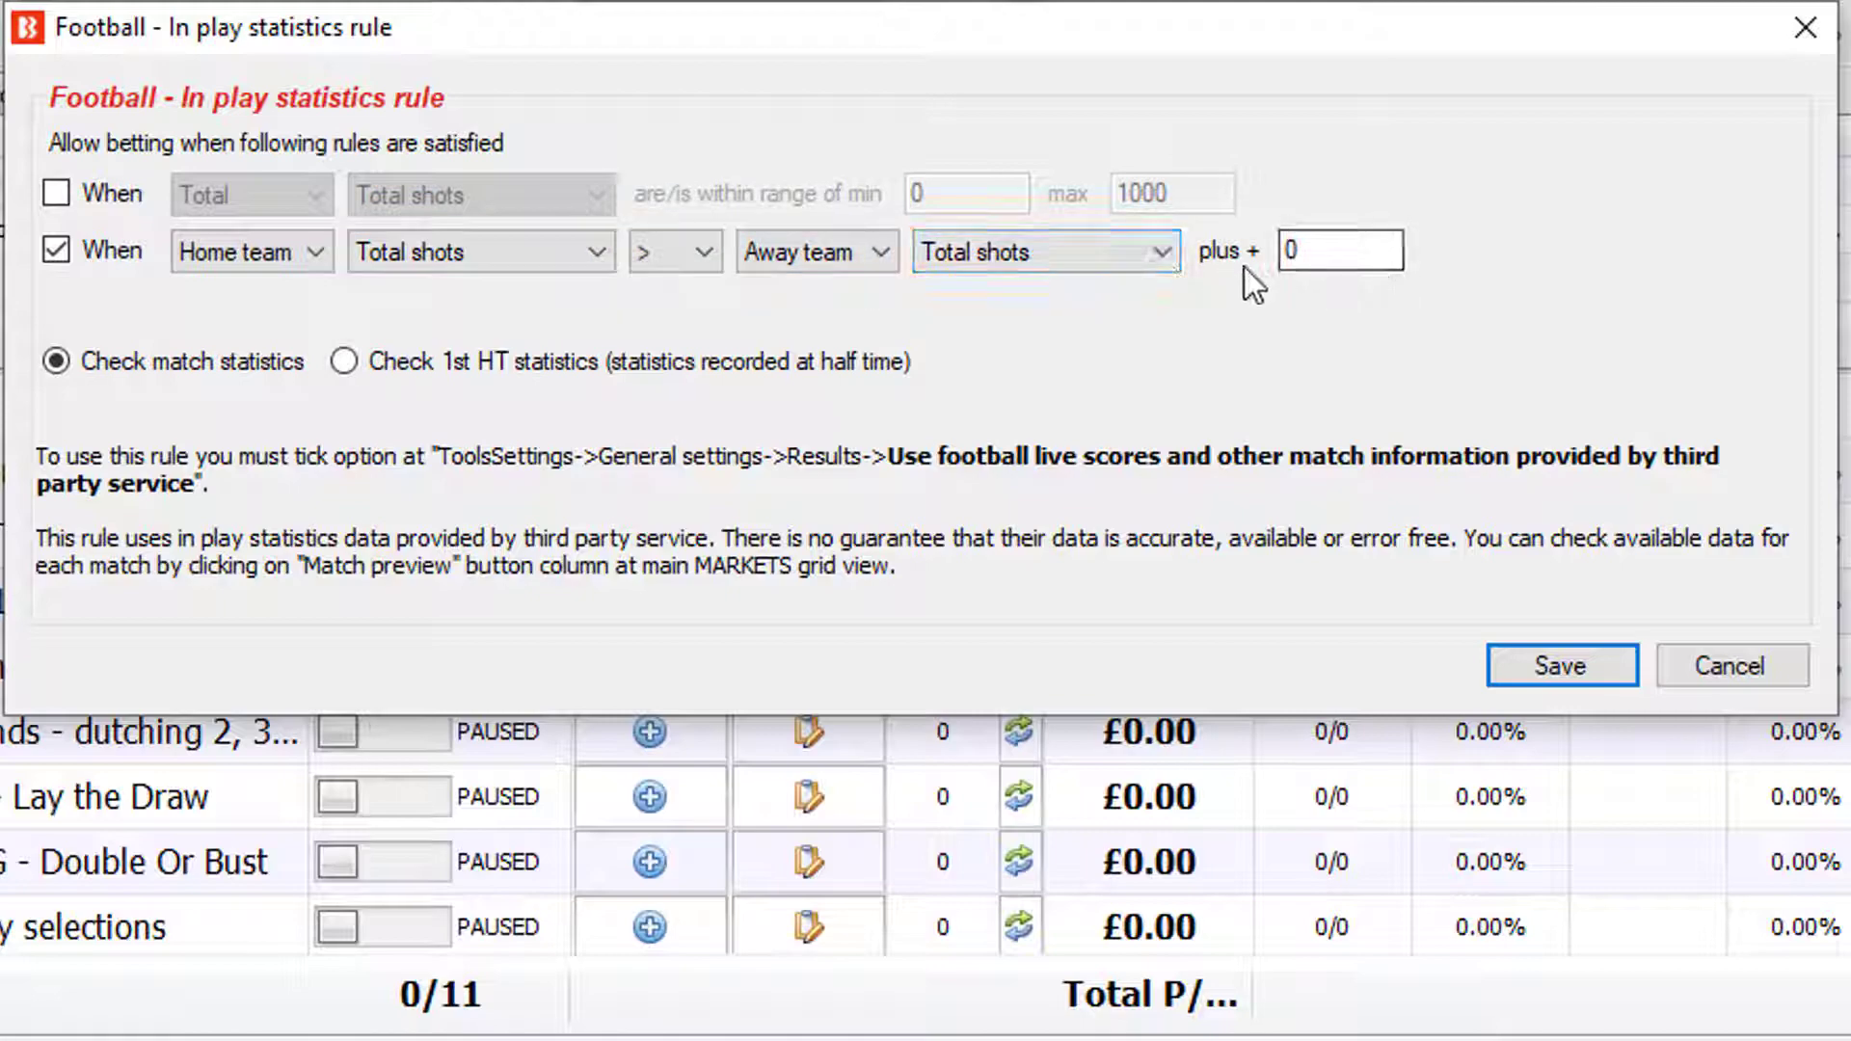
pyautogui.doubleClick(1295, 251)
pyautogui.write('10')
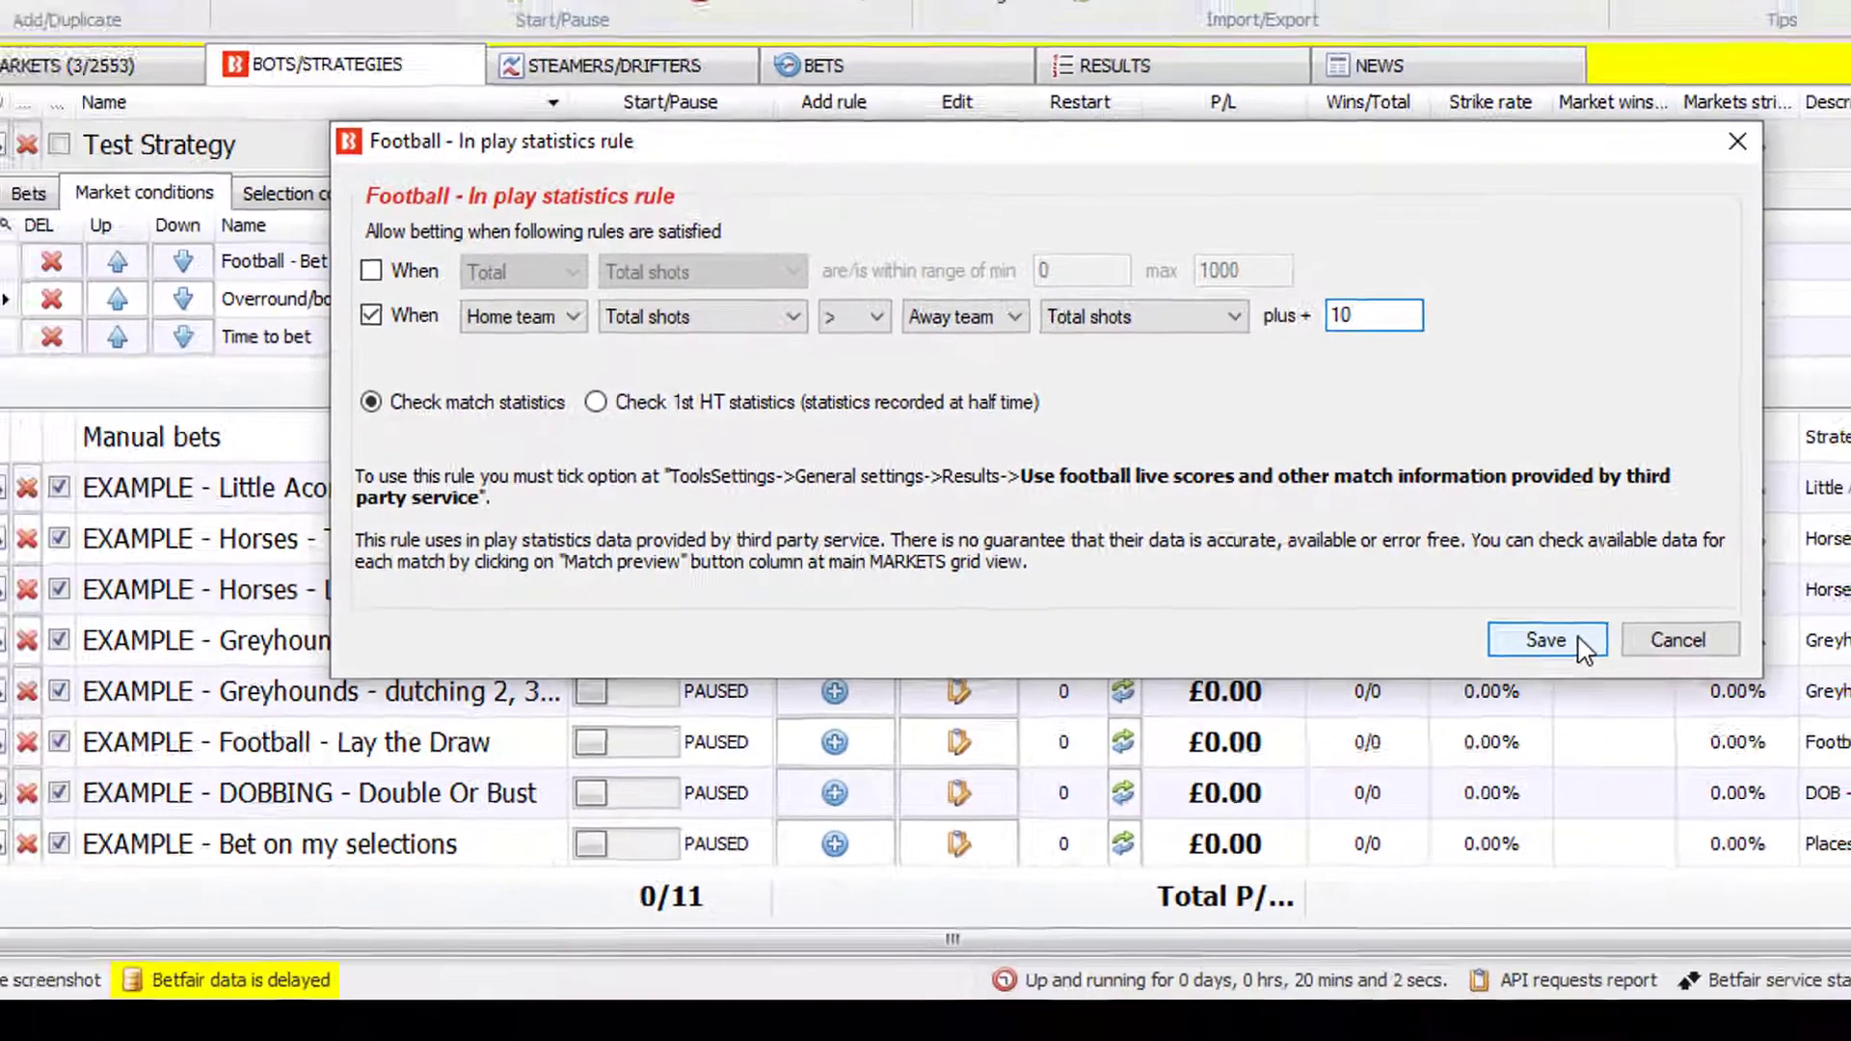
pyautogui.click(1583, 651)
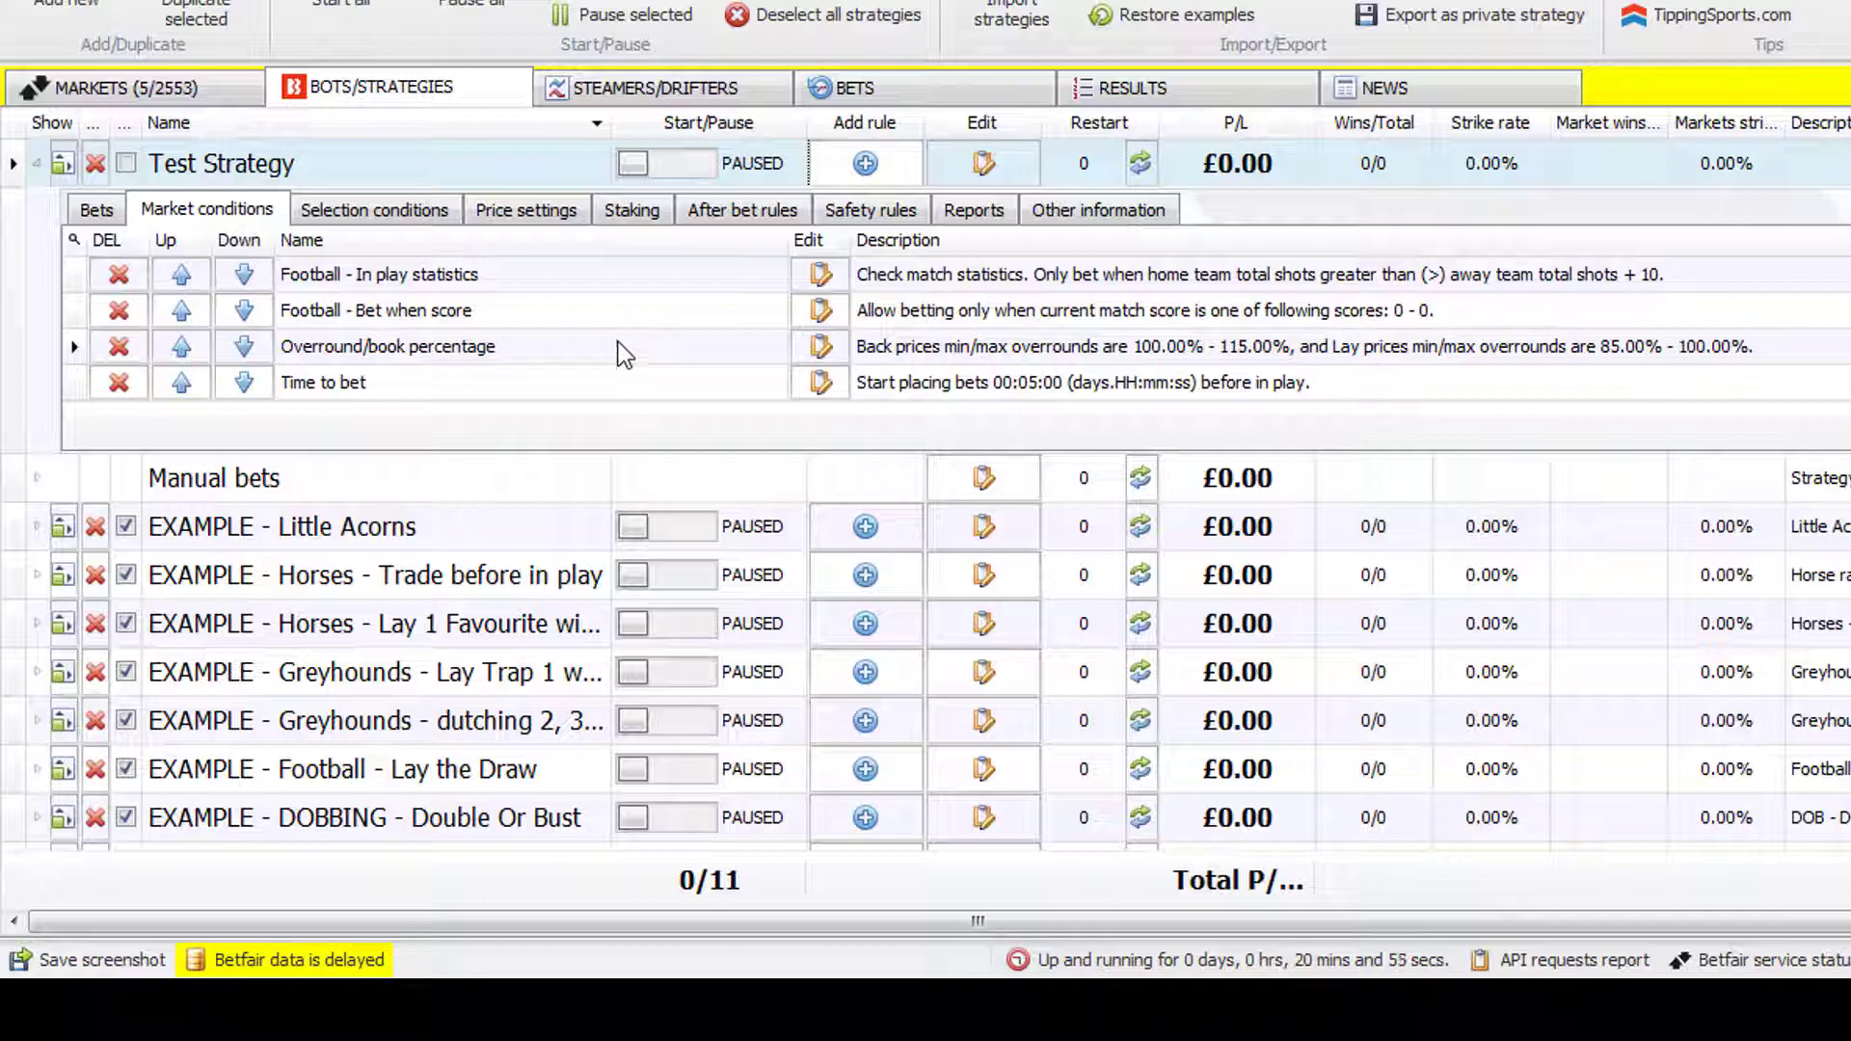
# Check the third-party football live scores option in the general results settings, close the settings and return to the markets.
pyautogui.click(697, 38)
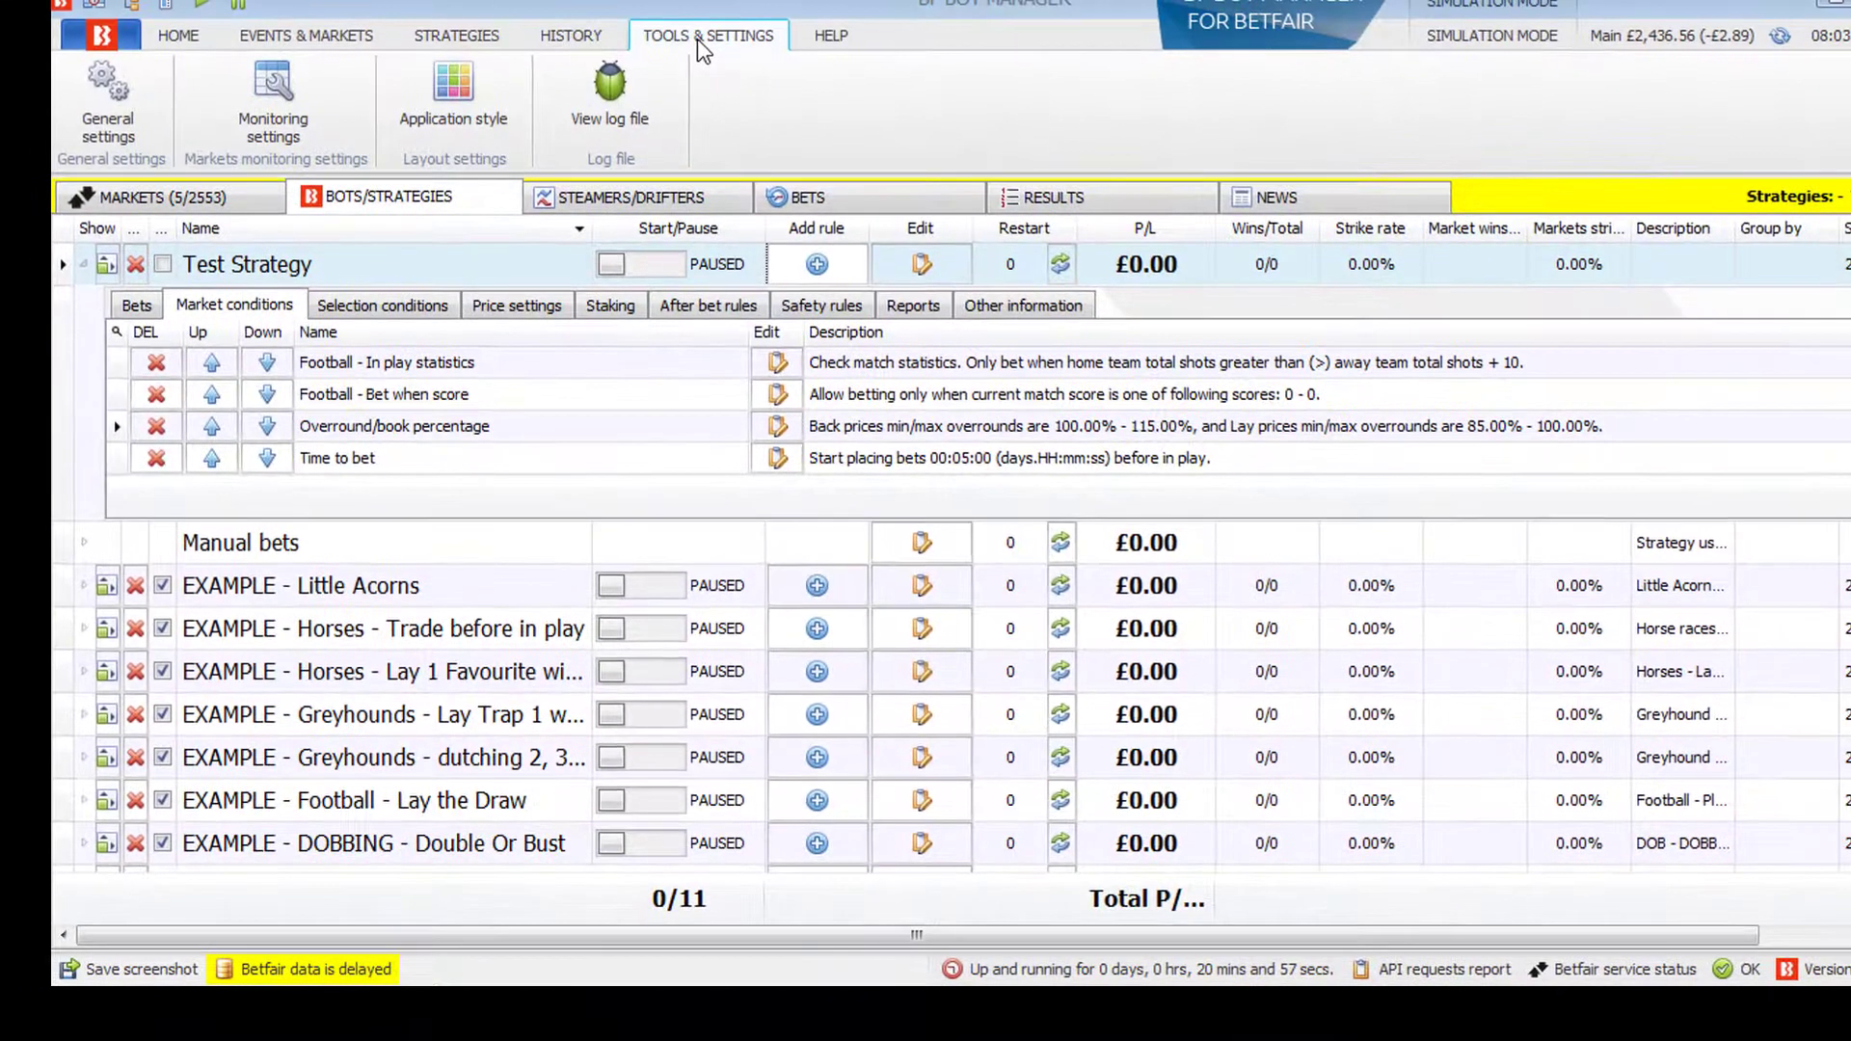
pyautogui.click(122, 125)
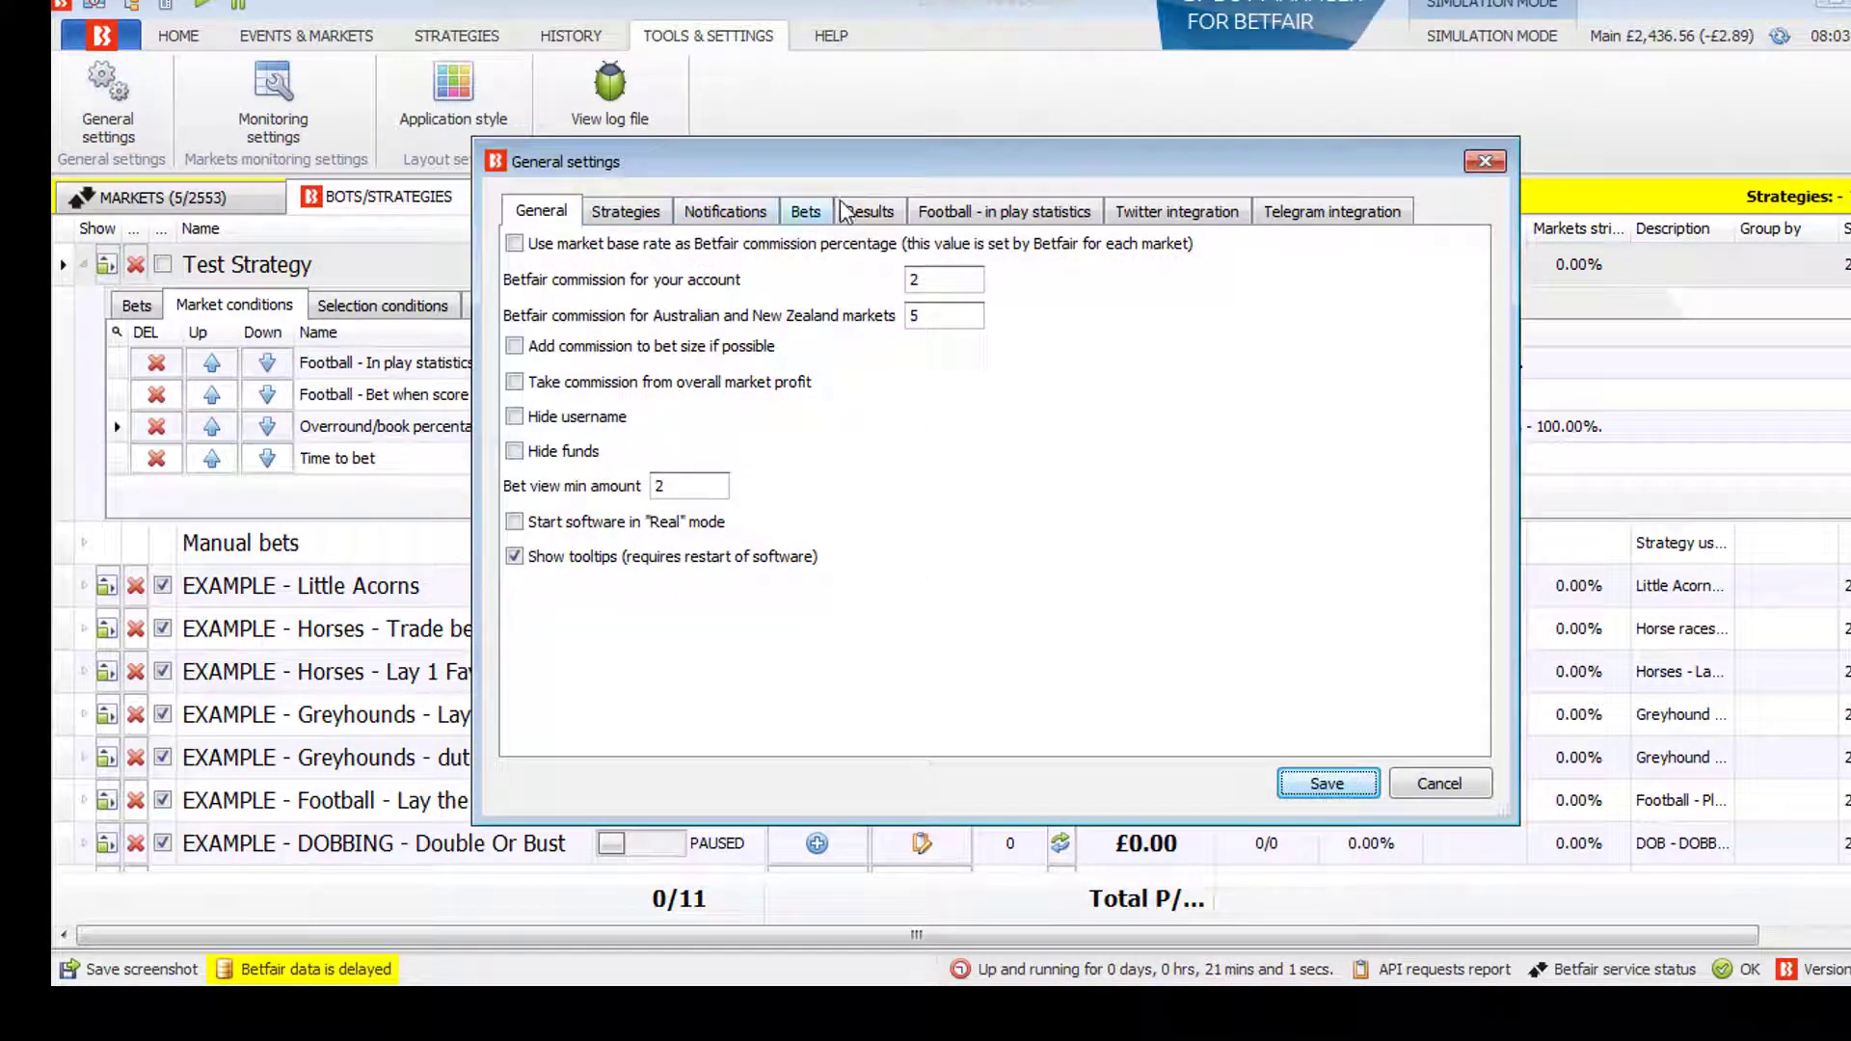
pyautogui.click(870, 212)
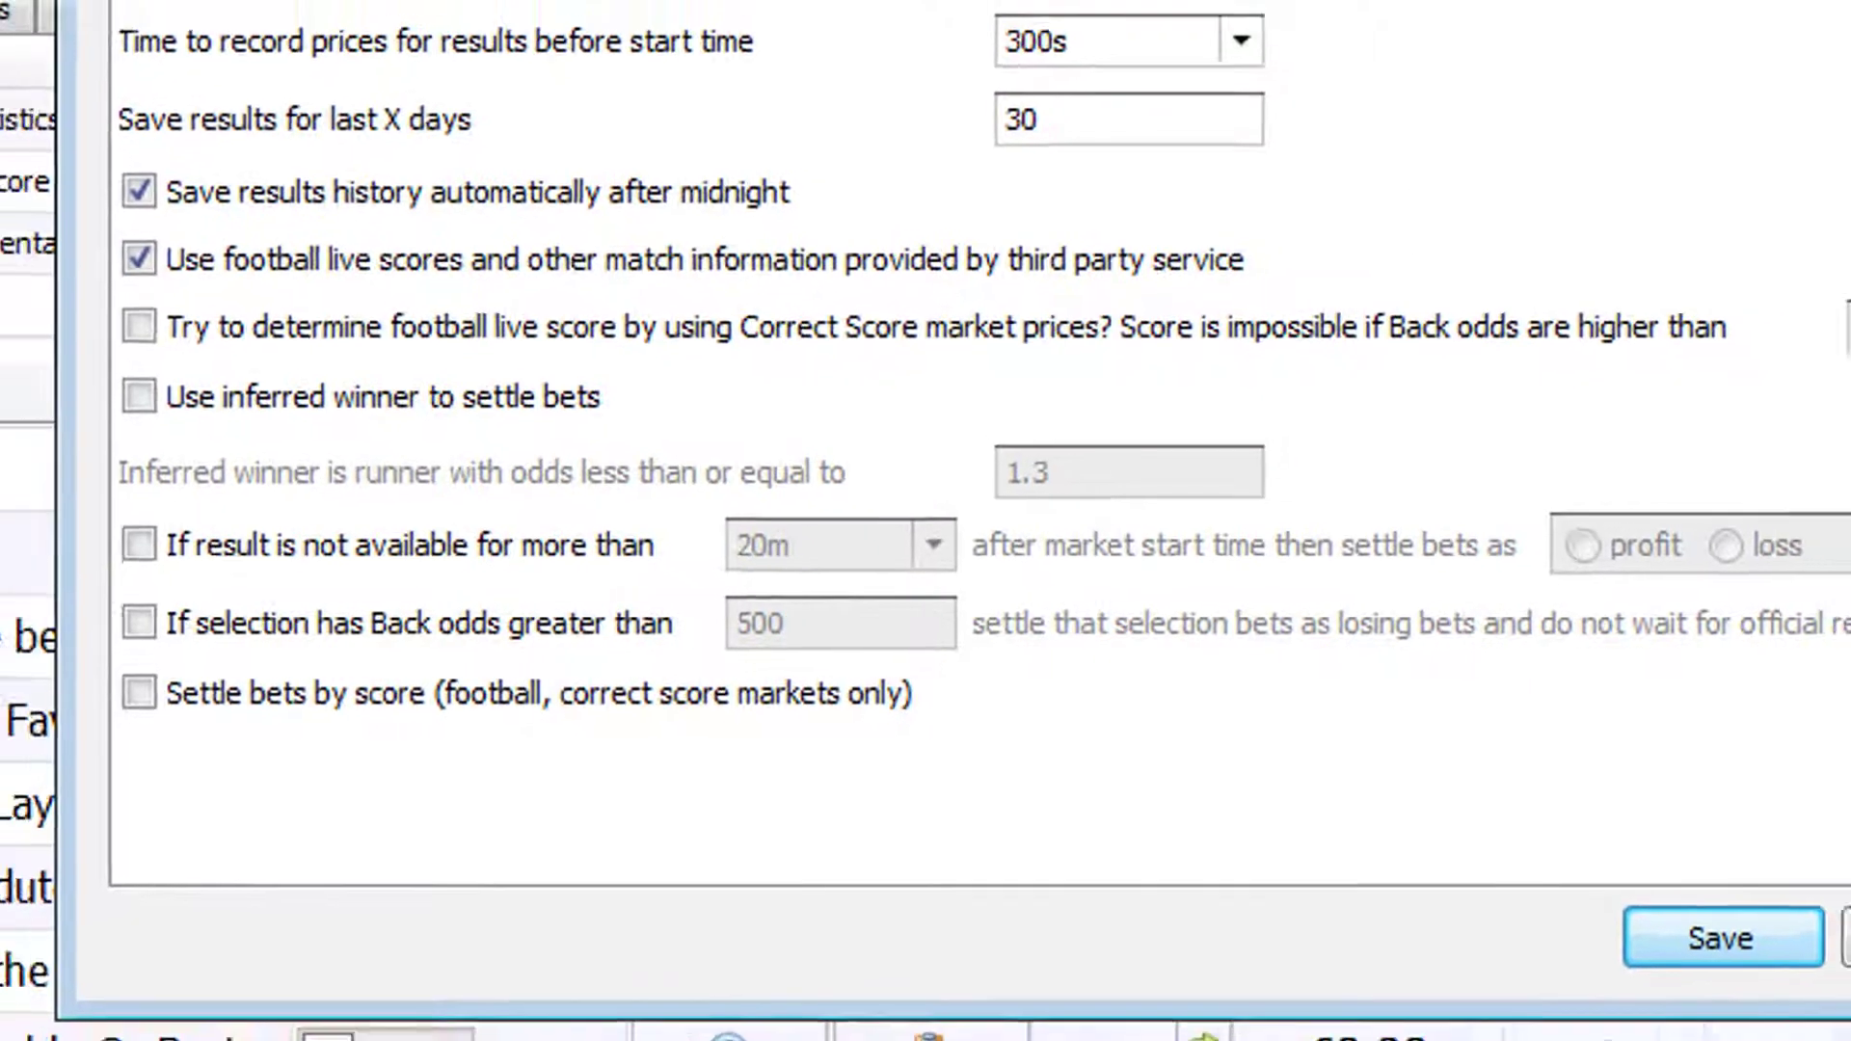
pyautogui.click(1559, 142)
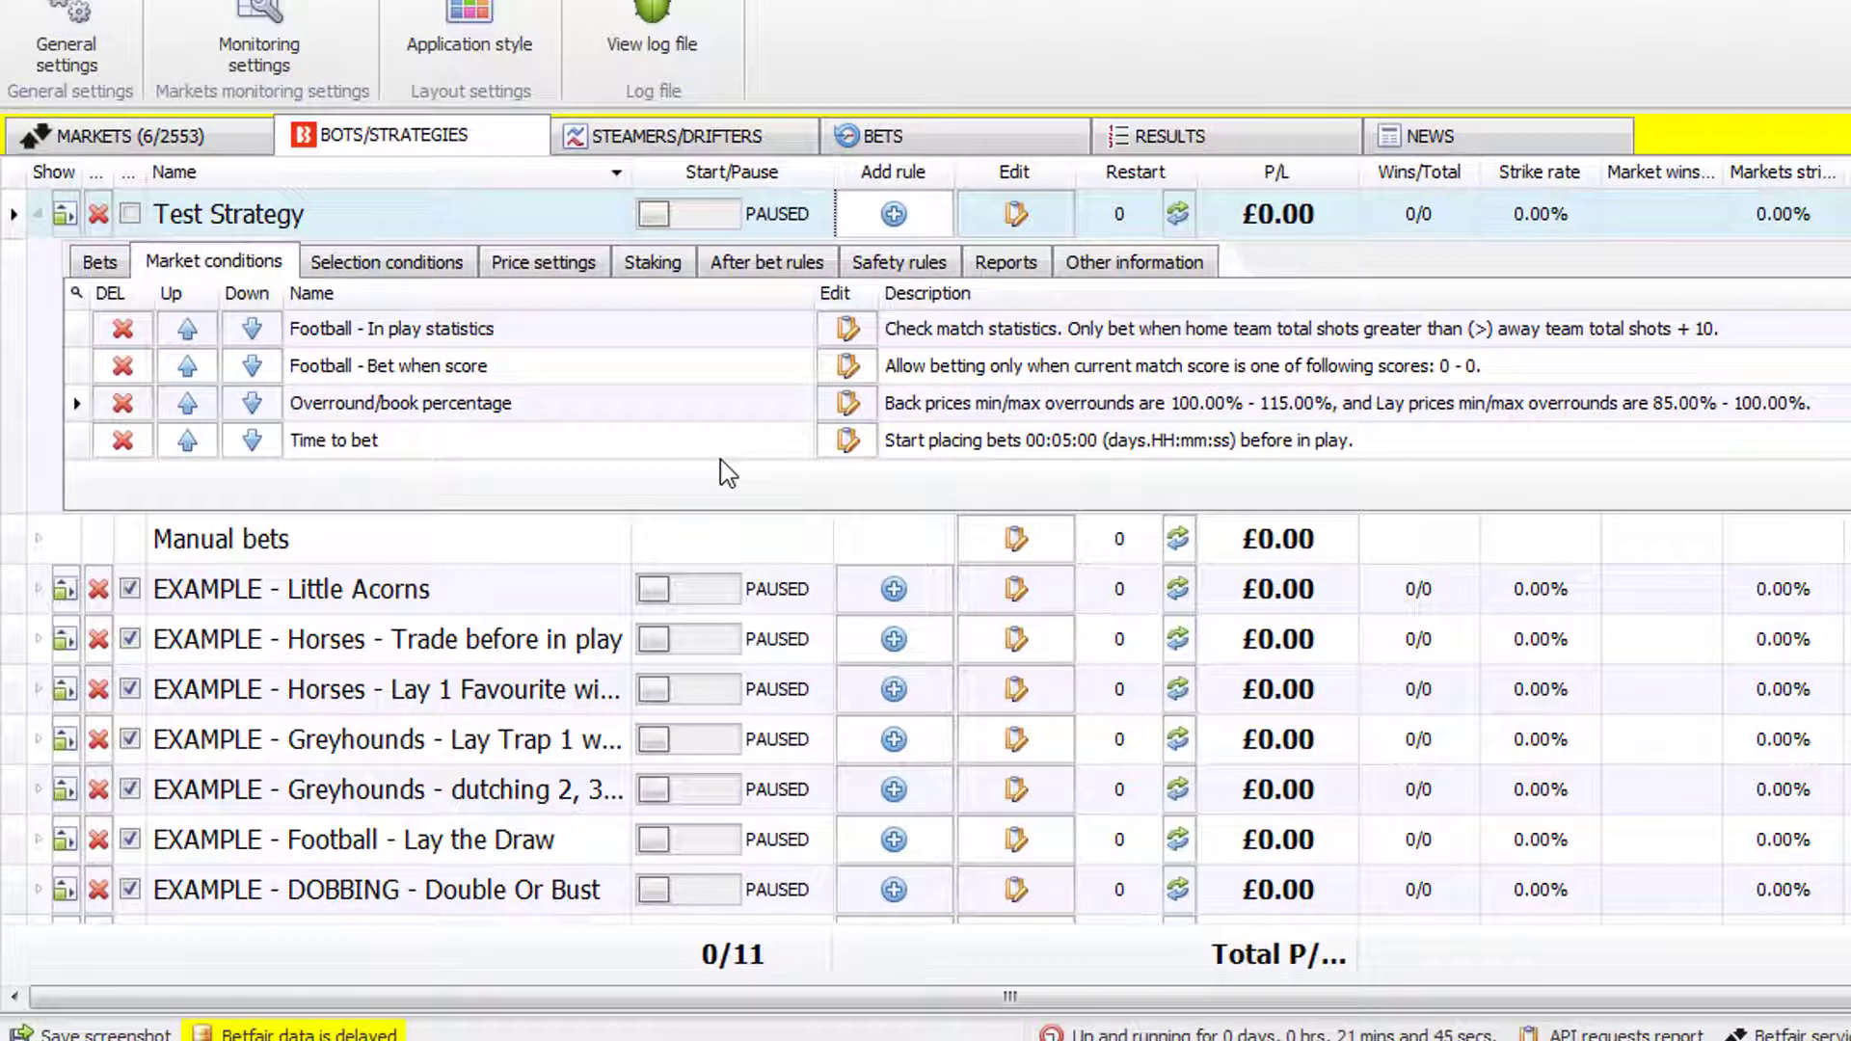
pyautogui.click(181, 140)
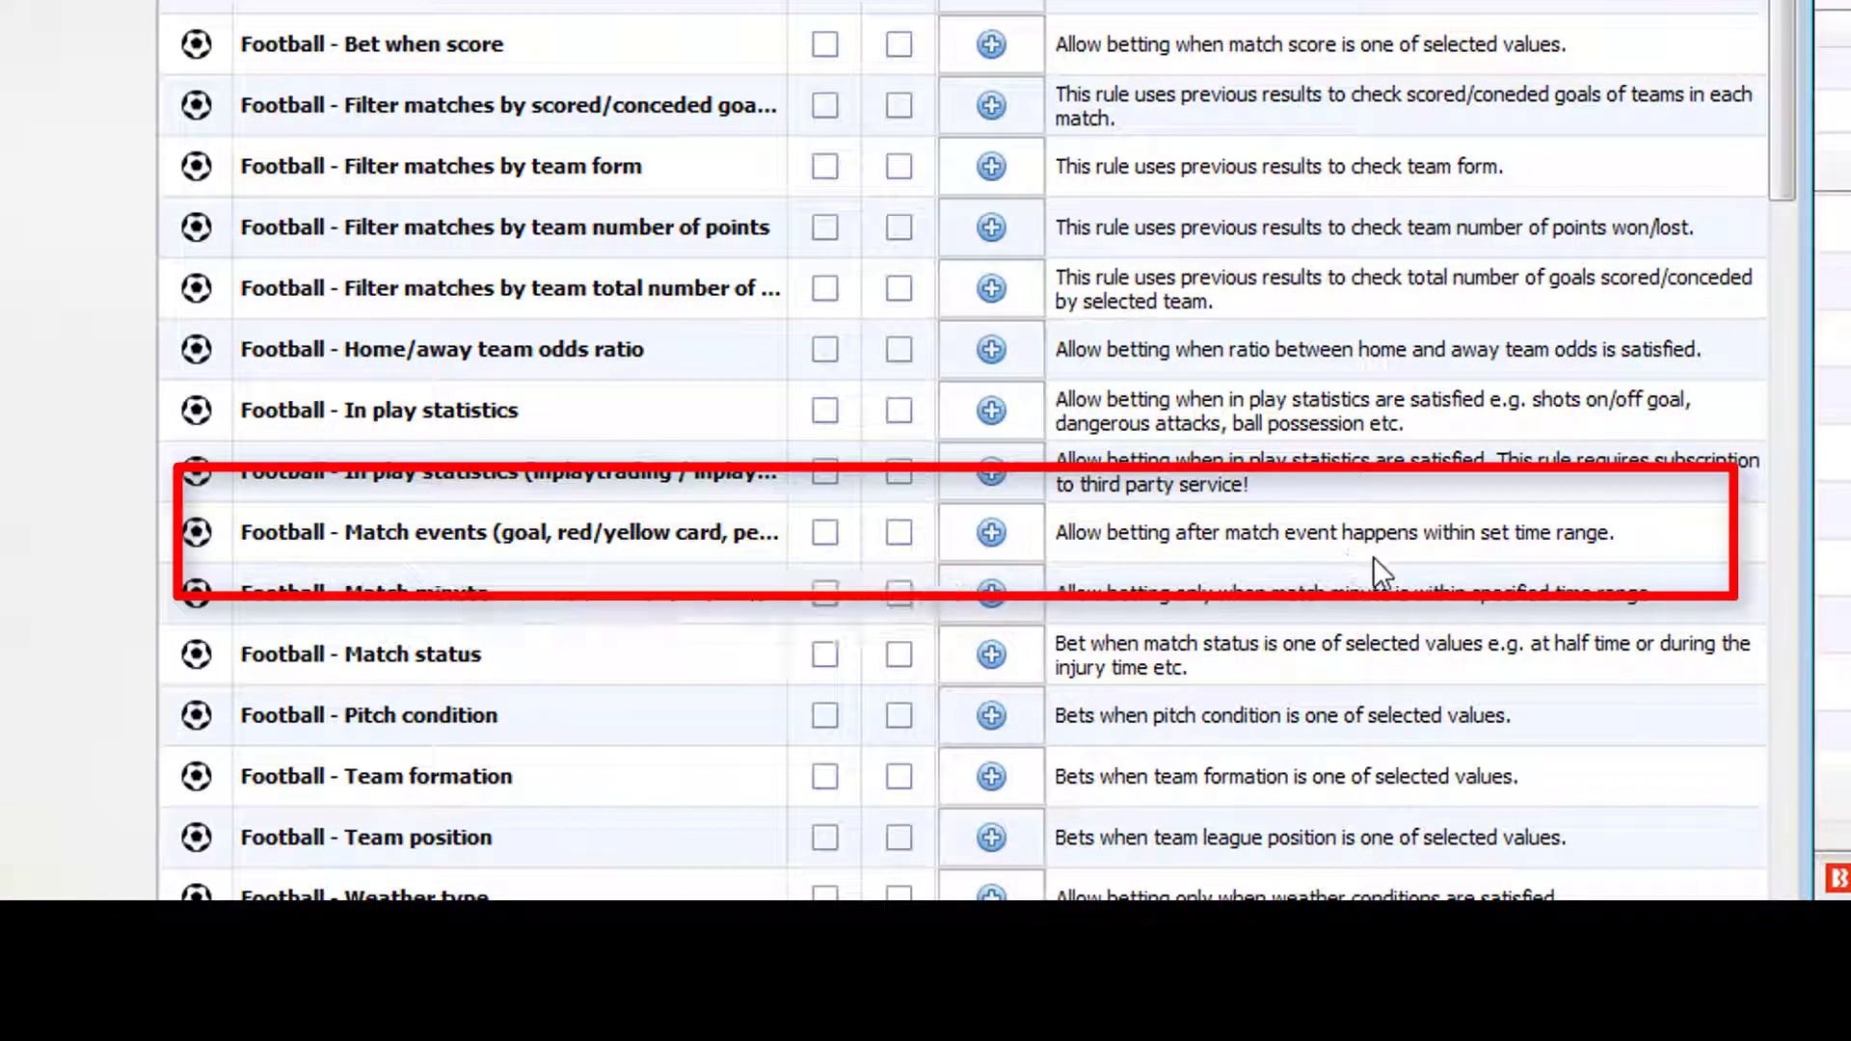
# Open the Football - Match events rule and make it count away team red card events.
pyautogui.click(993, 534)
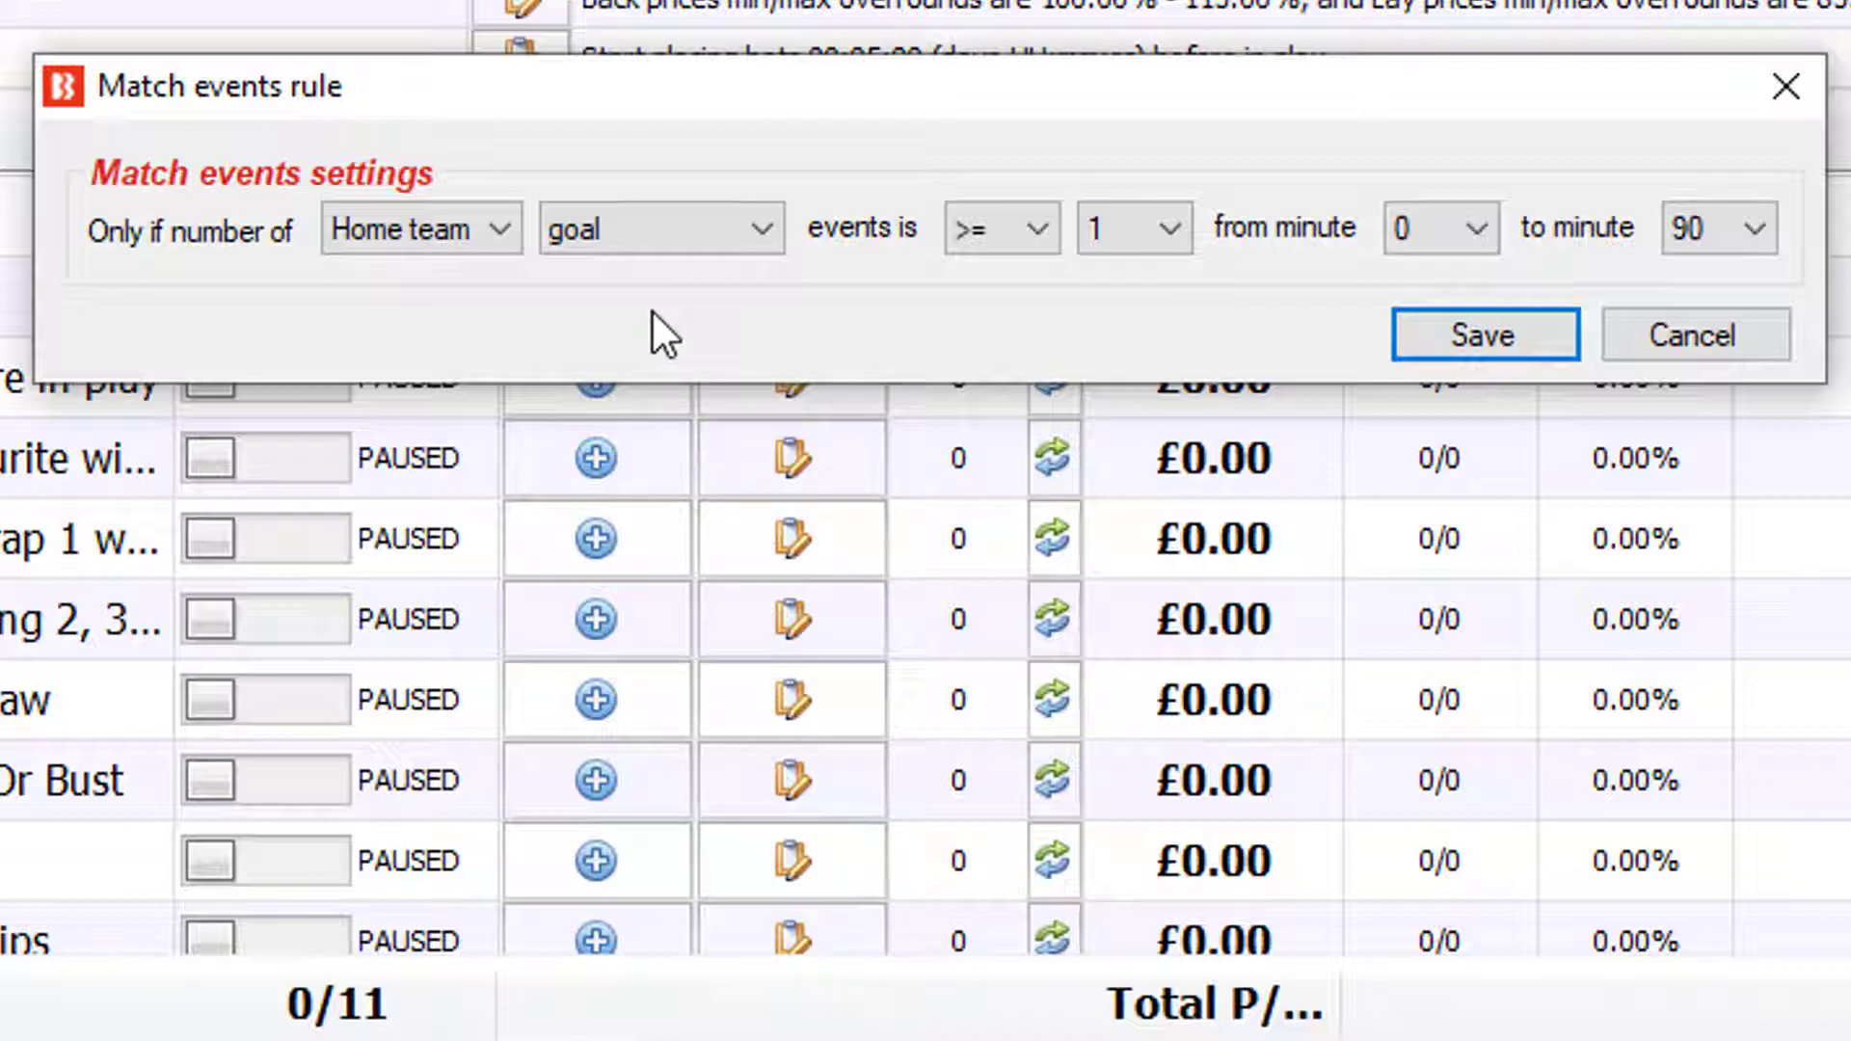
pyautogui.click(450, 230)
pyautogui.click(449, 231)
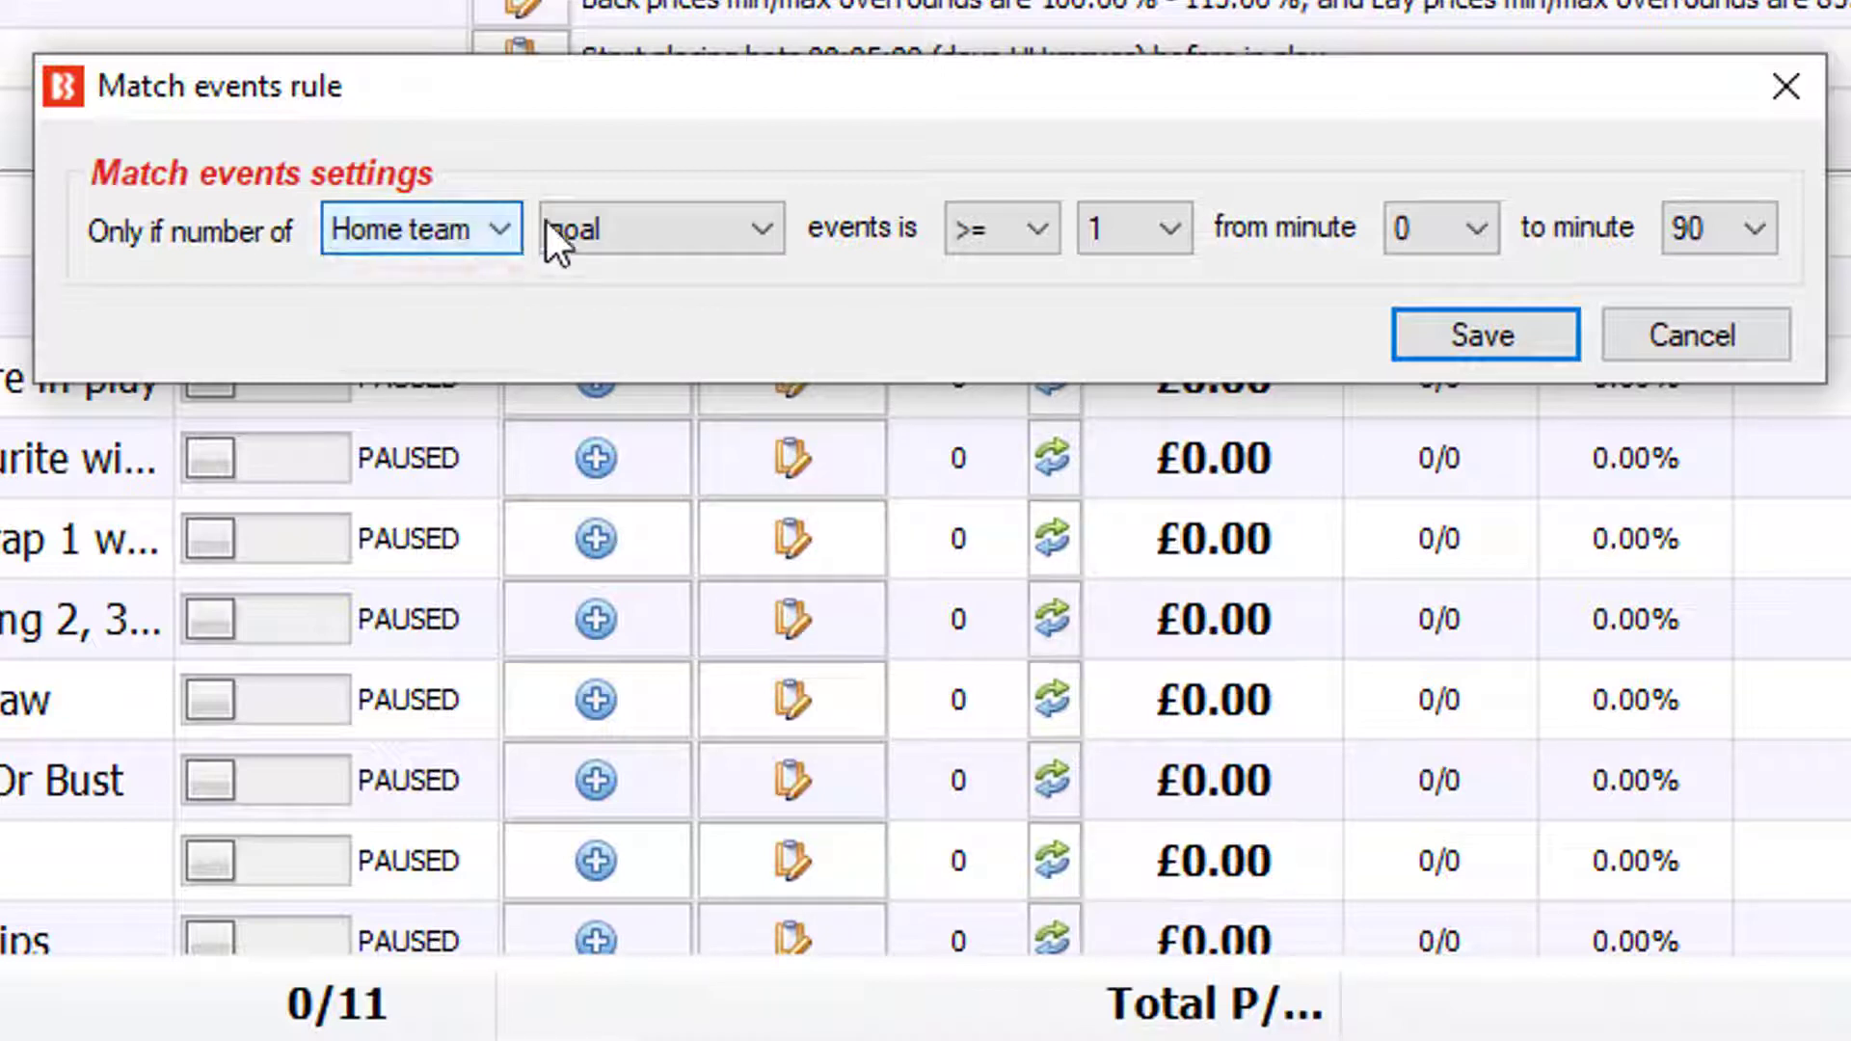
pyautogui.click(634, 220)
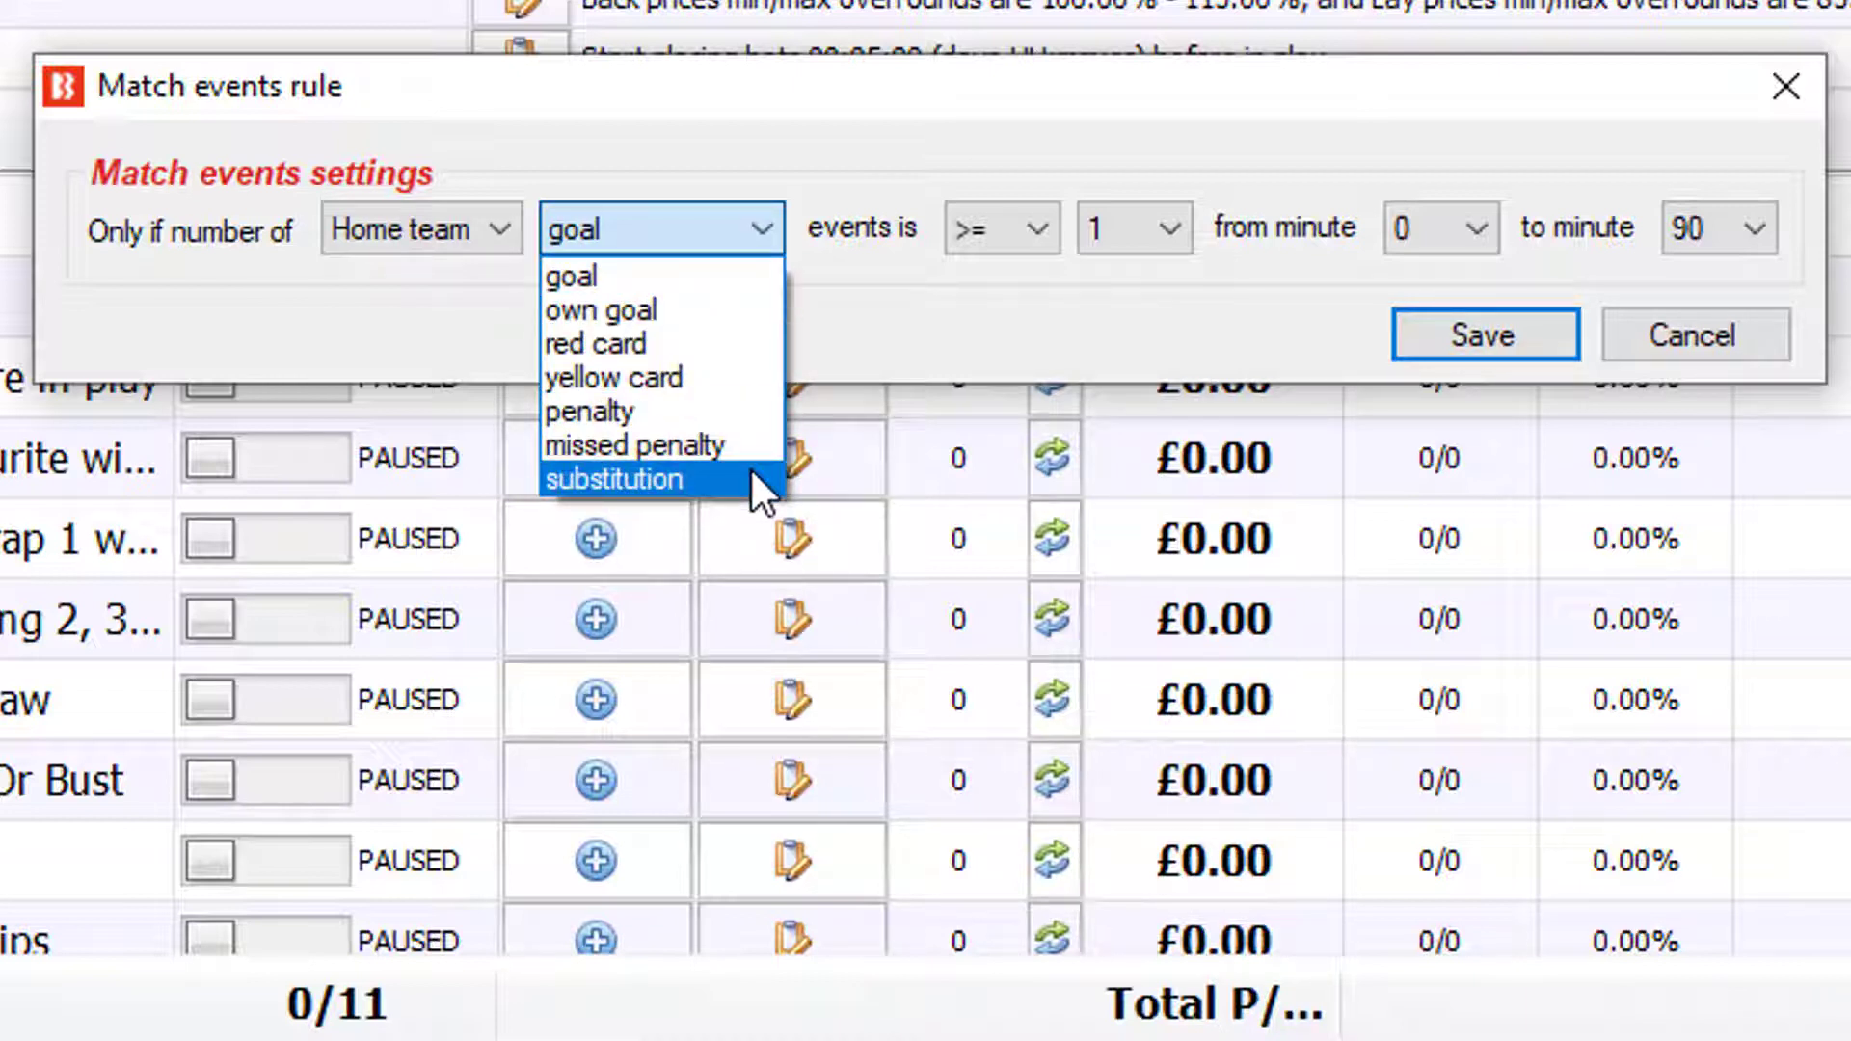
pyautogui.click(642, 345)
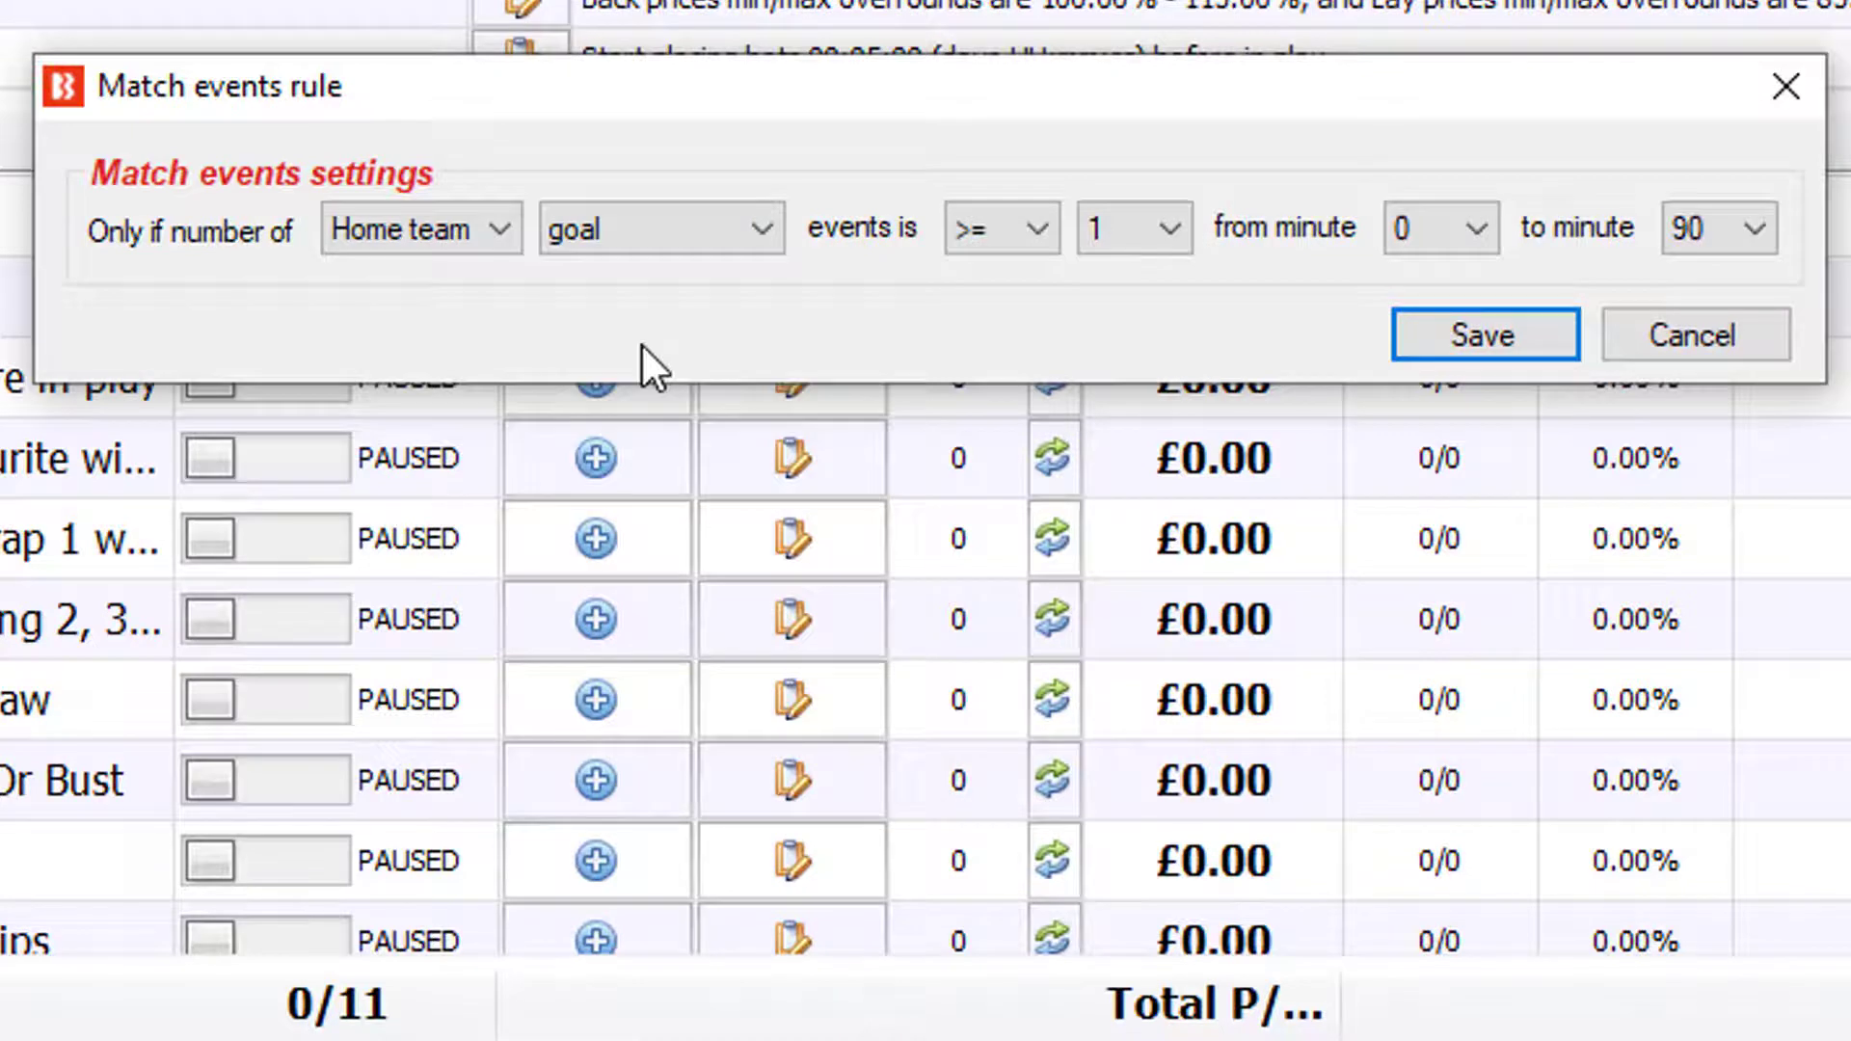
pyautogui.click(633, 248)
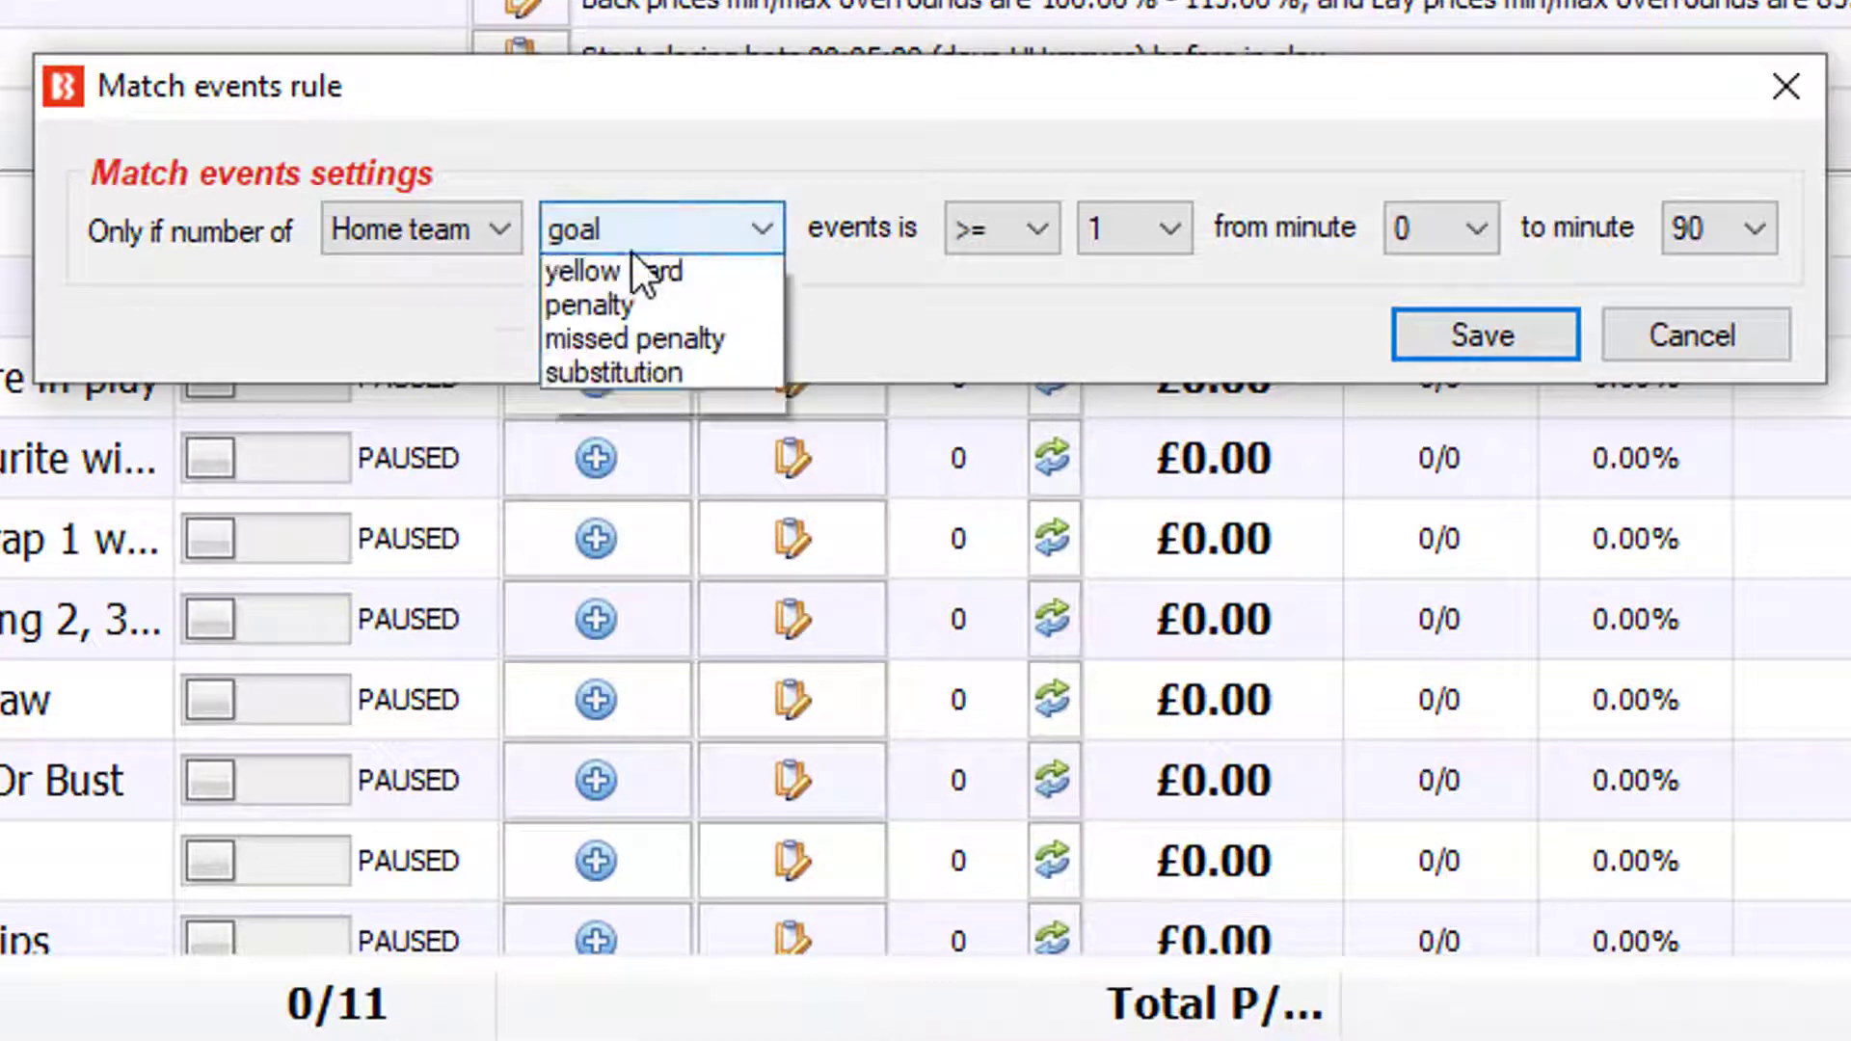
pyautogui.click(679, 342)
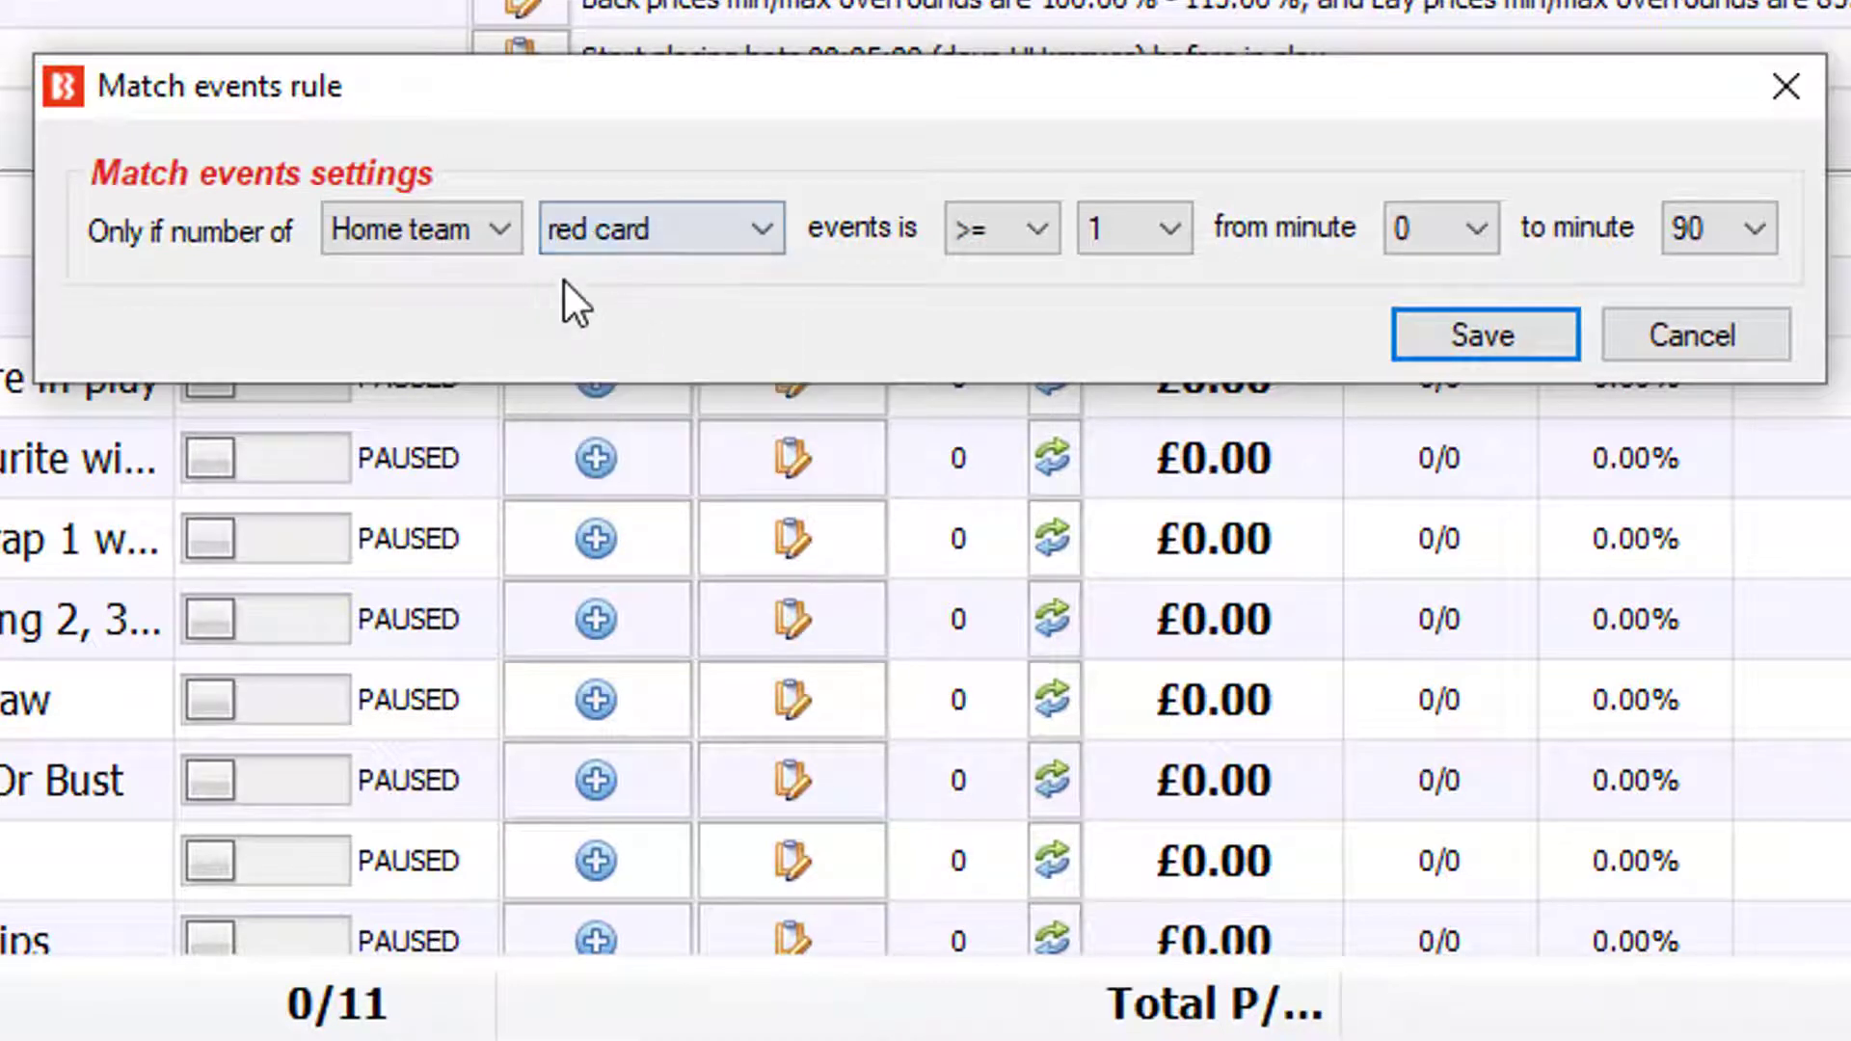
pyautogui.click(479, 239)
pyautogui.click(490, 336)
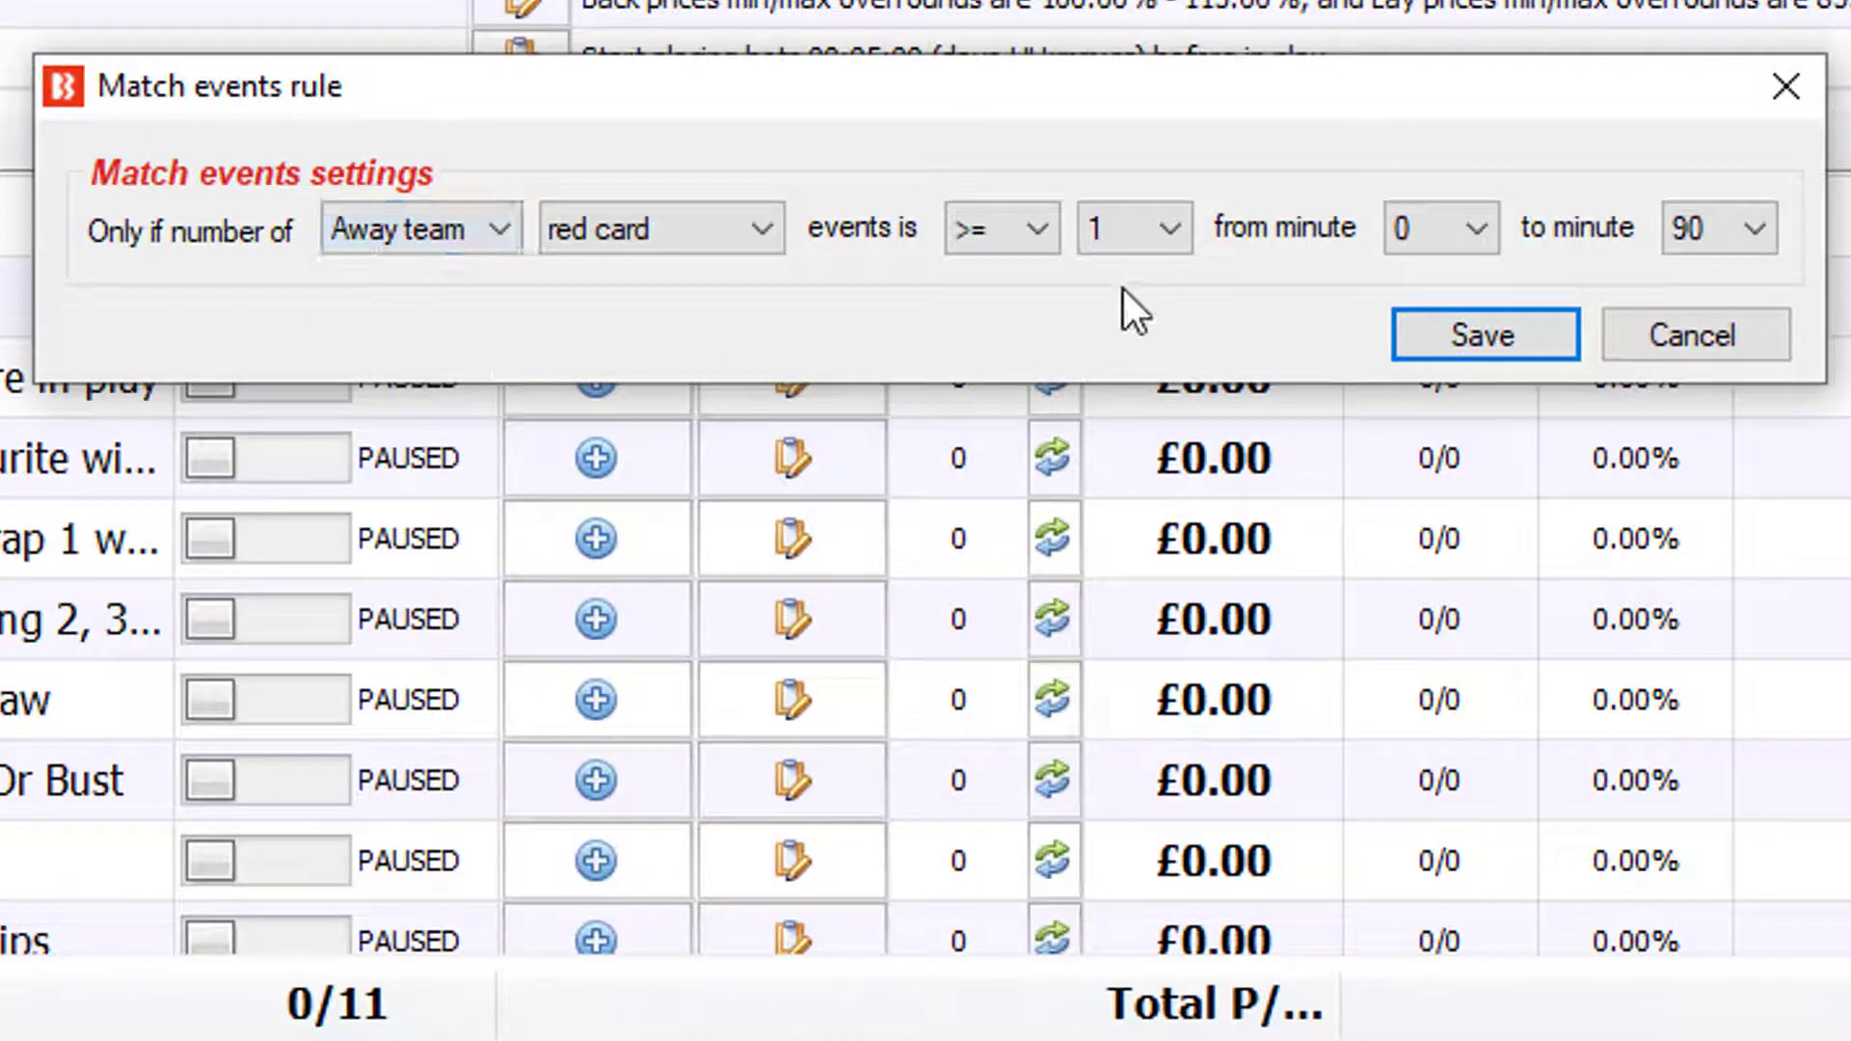
# Limit the match events rule to the period from minute 1 to minute 60 and save it.
pyautogui.click(1460, 222)
pyautogui.click(1427, 0)
pyautogui.click(1711, 222)
pyautogui.click(1697, 0)
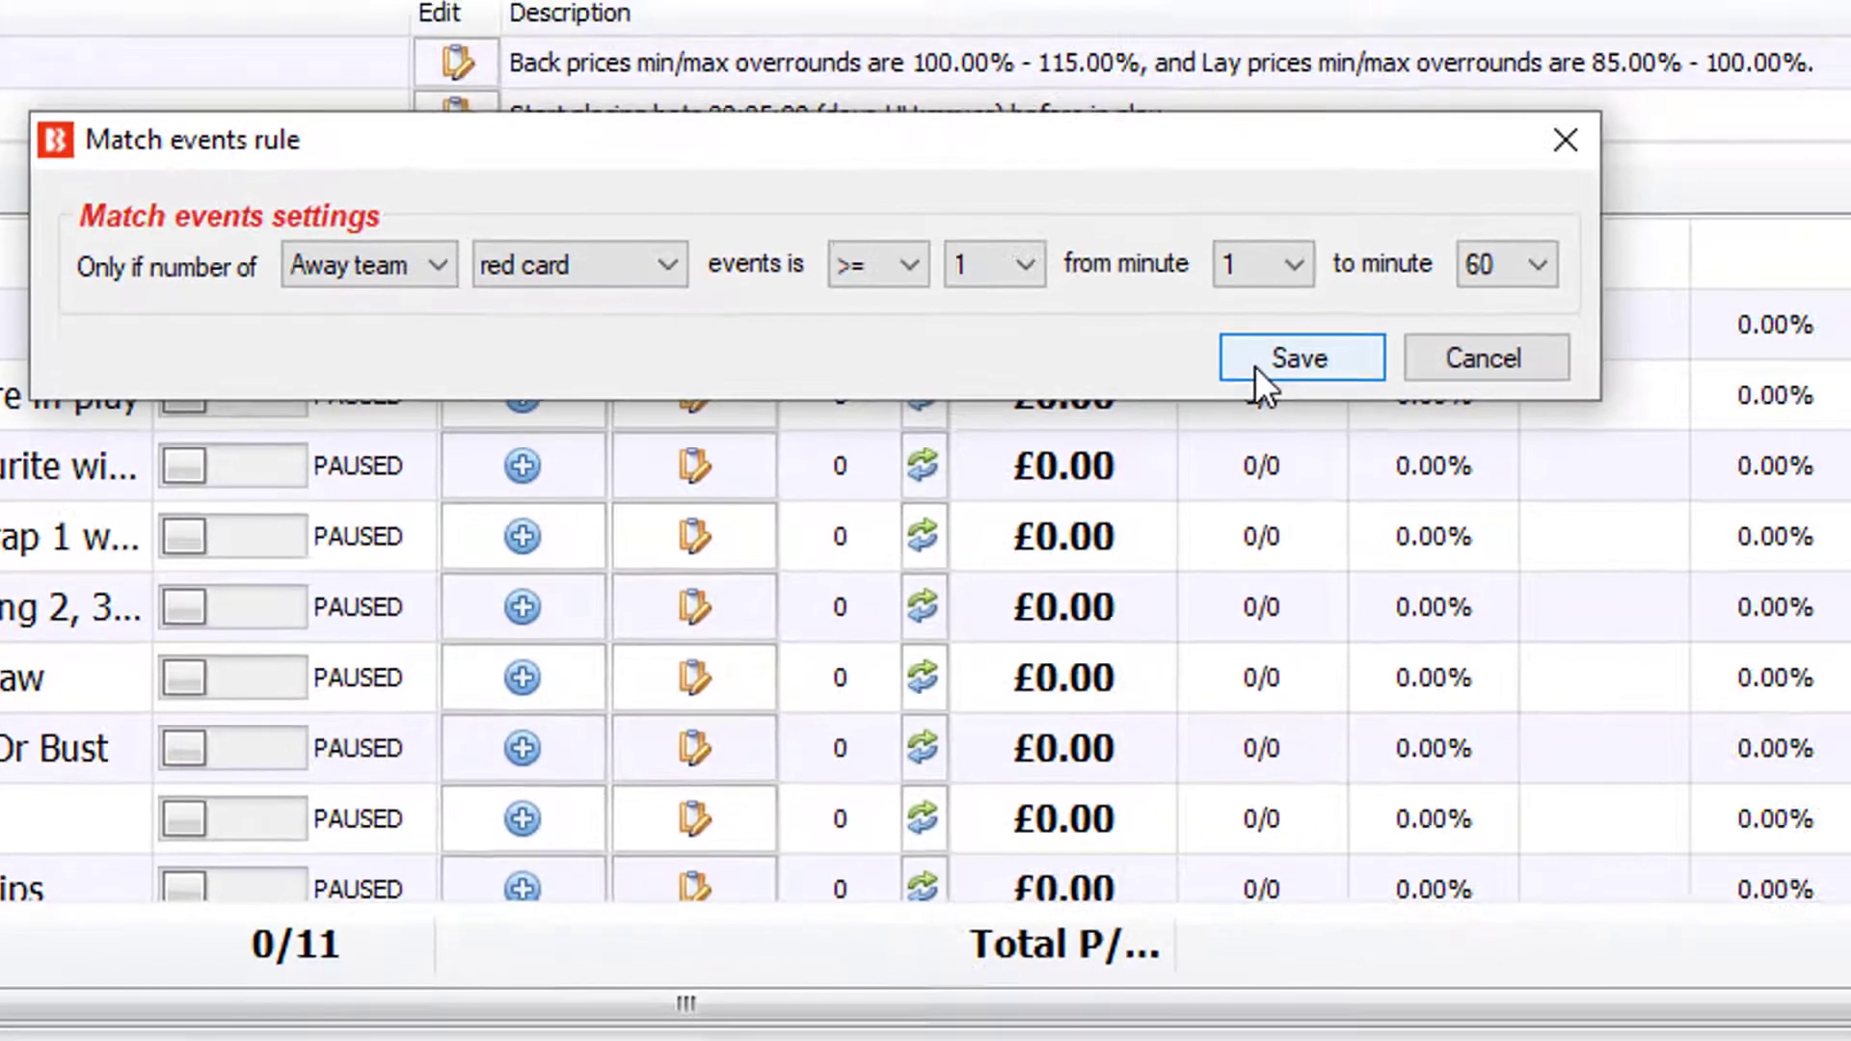
pyautogui.click(1485, 335)
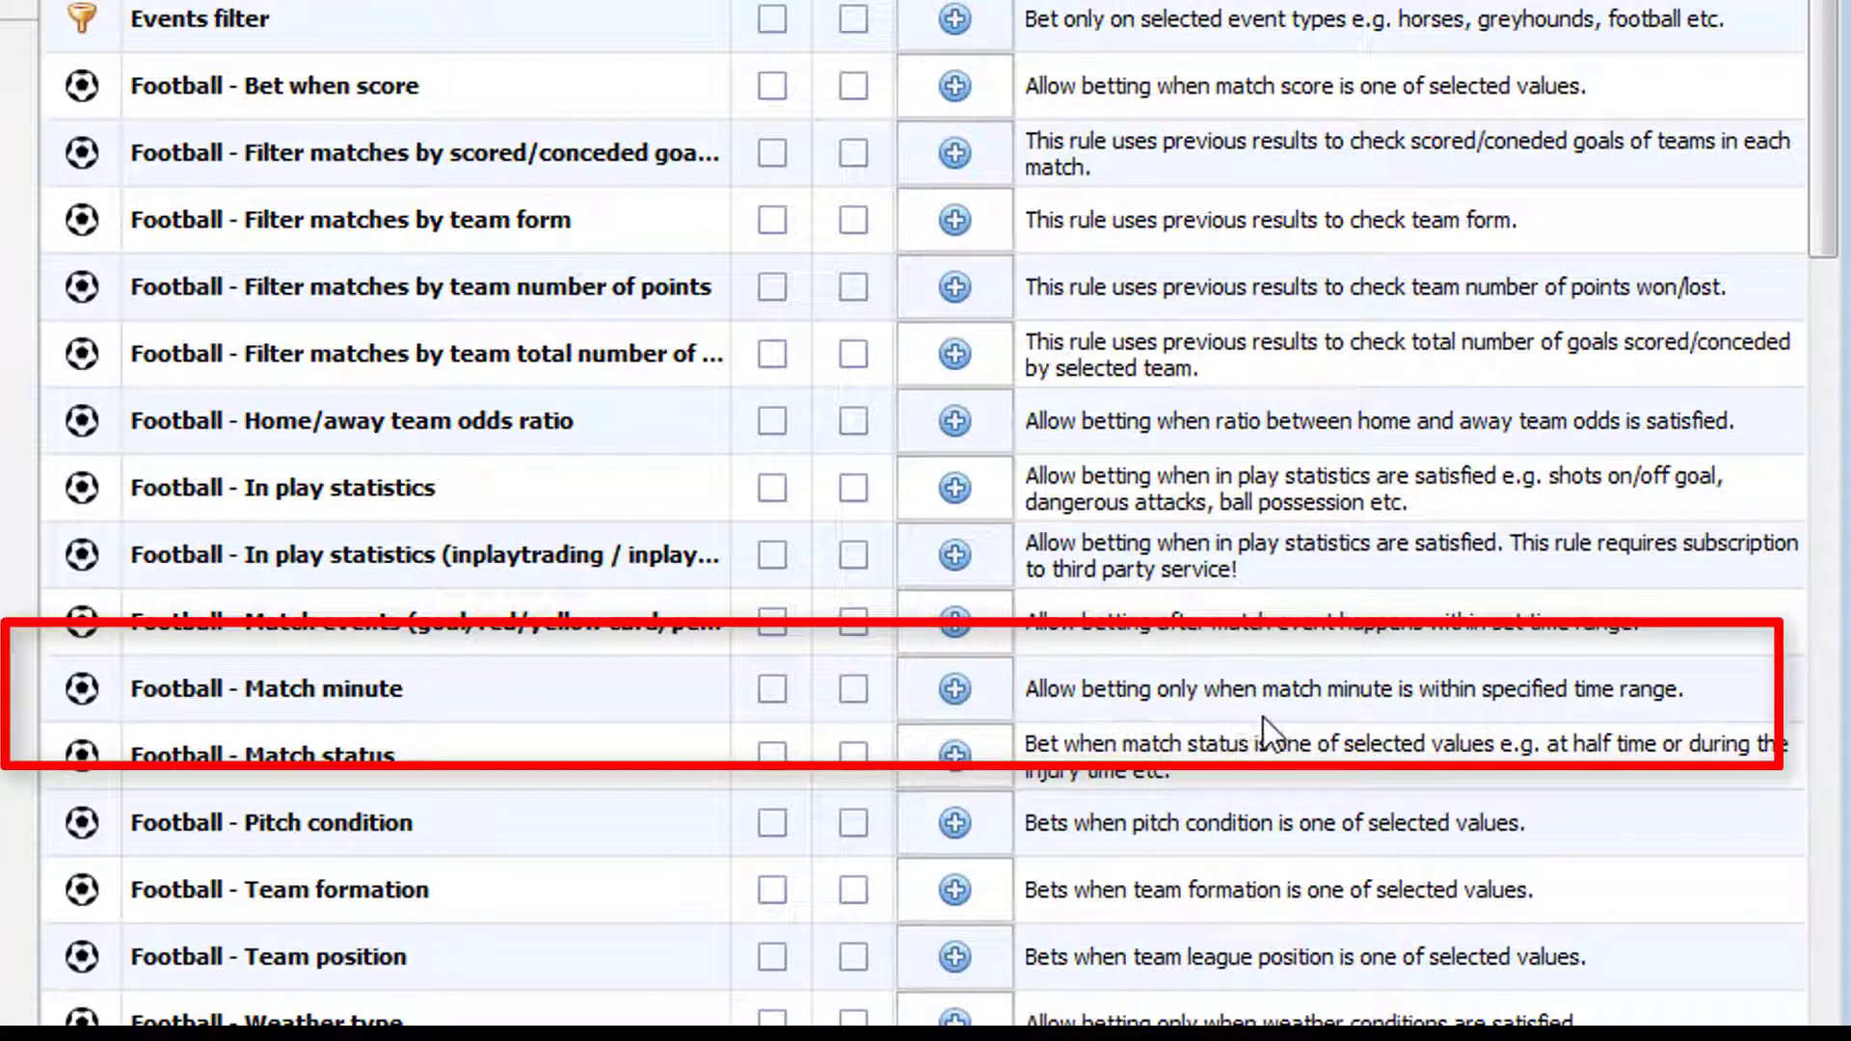
# Open the Match minute rule, and in the Match status rule allow betting only during the injury time of first half.
pyautogui.click(992, 694)
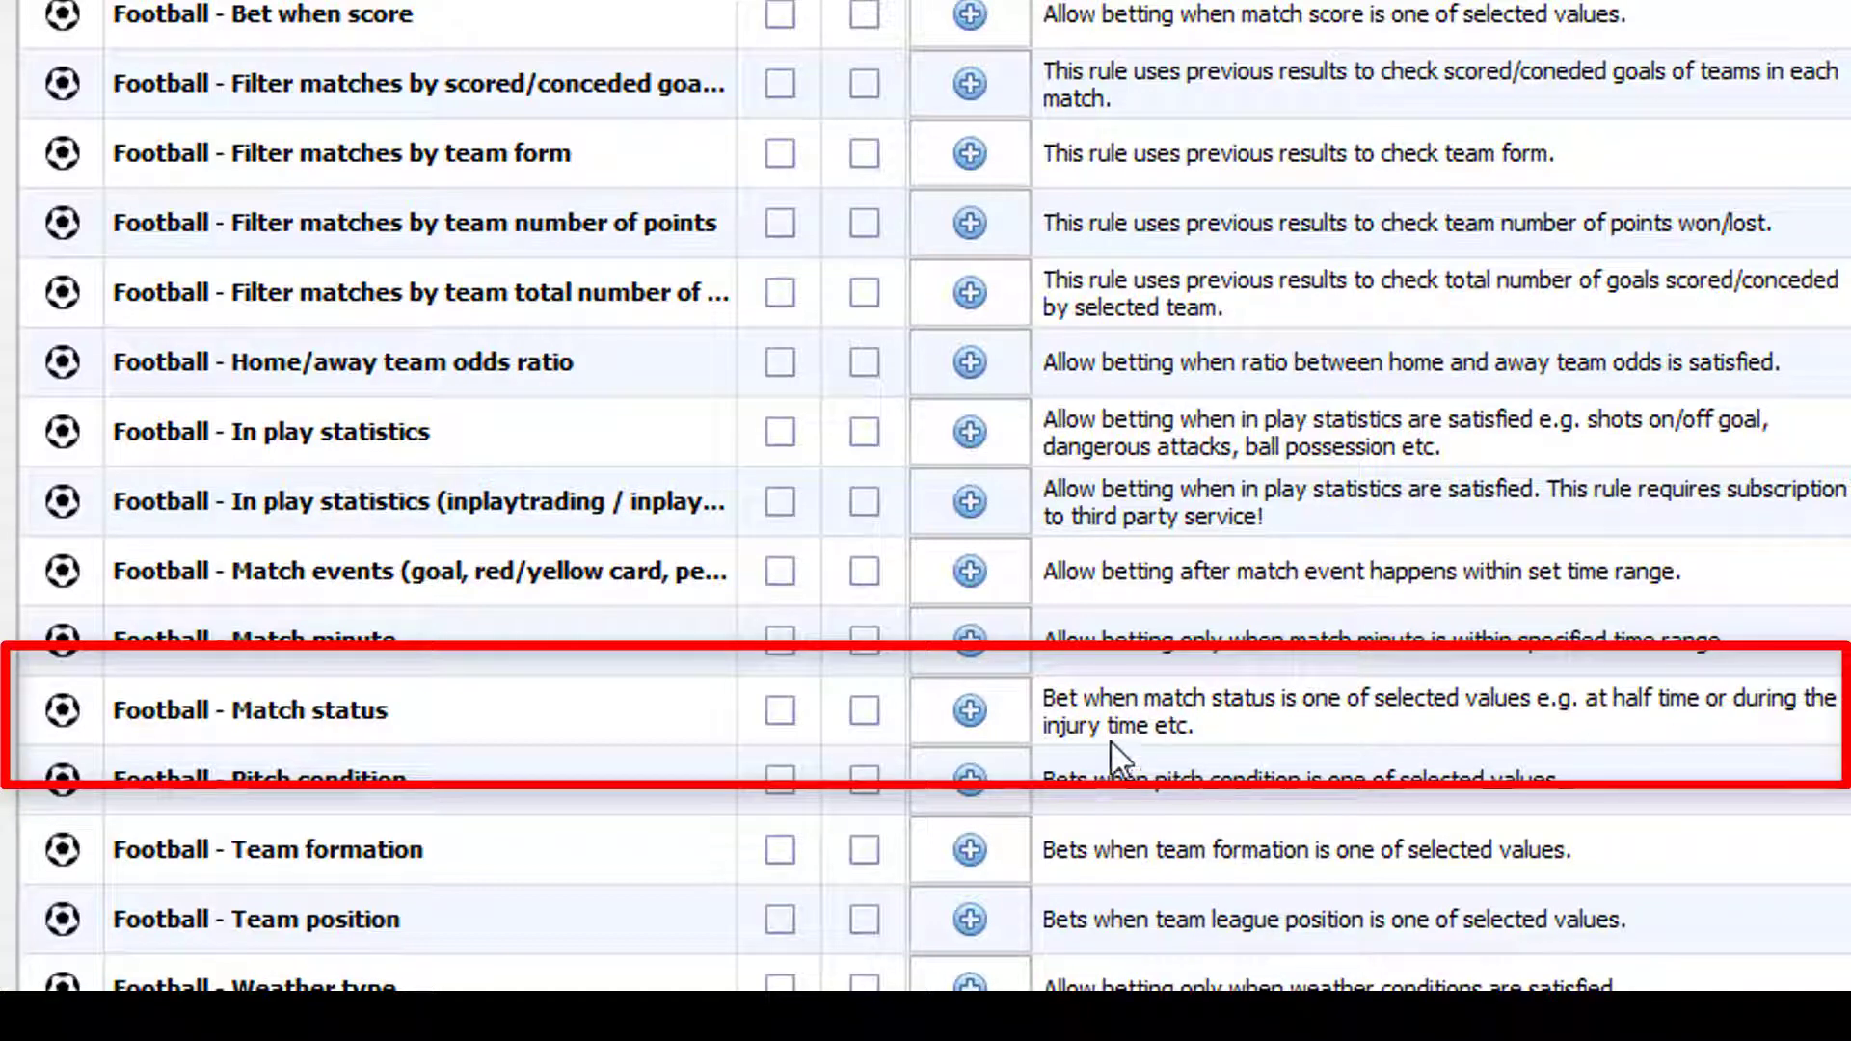
pyautogui.click(999, 717)
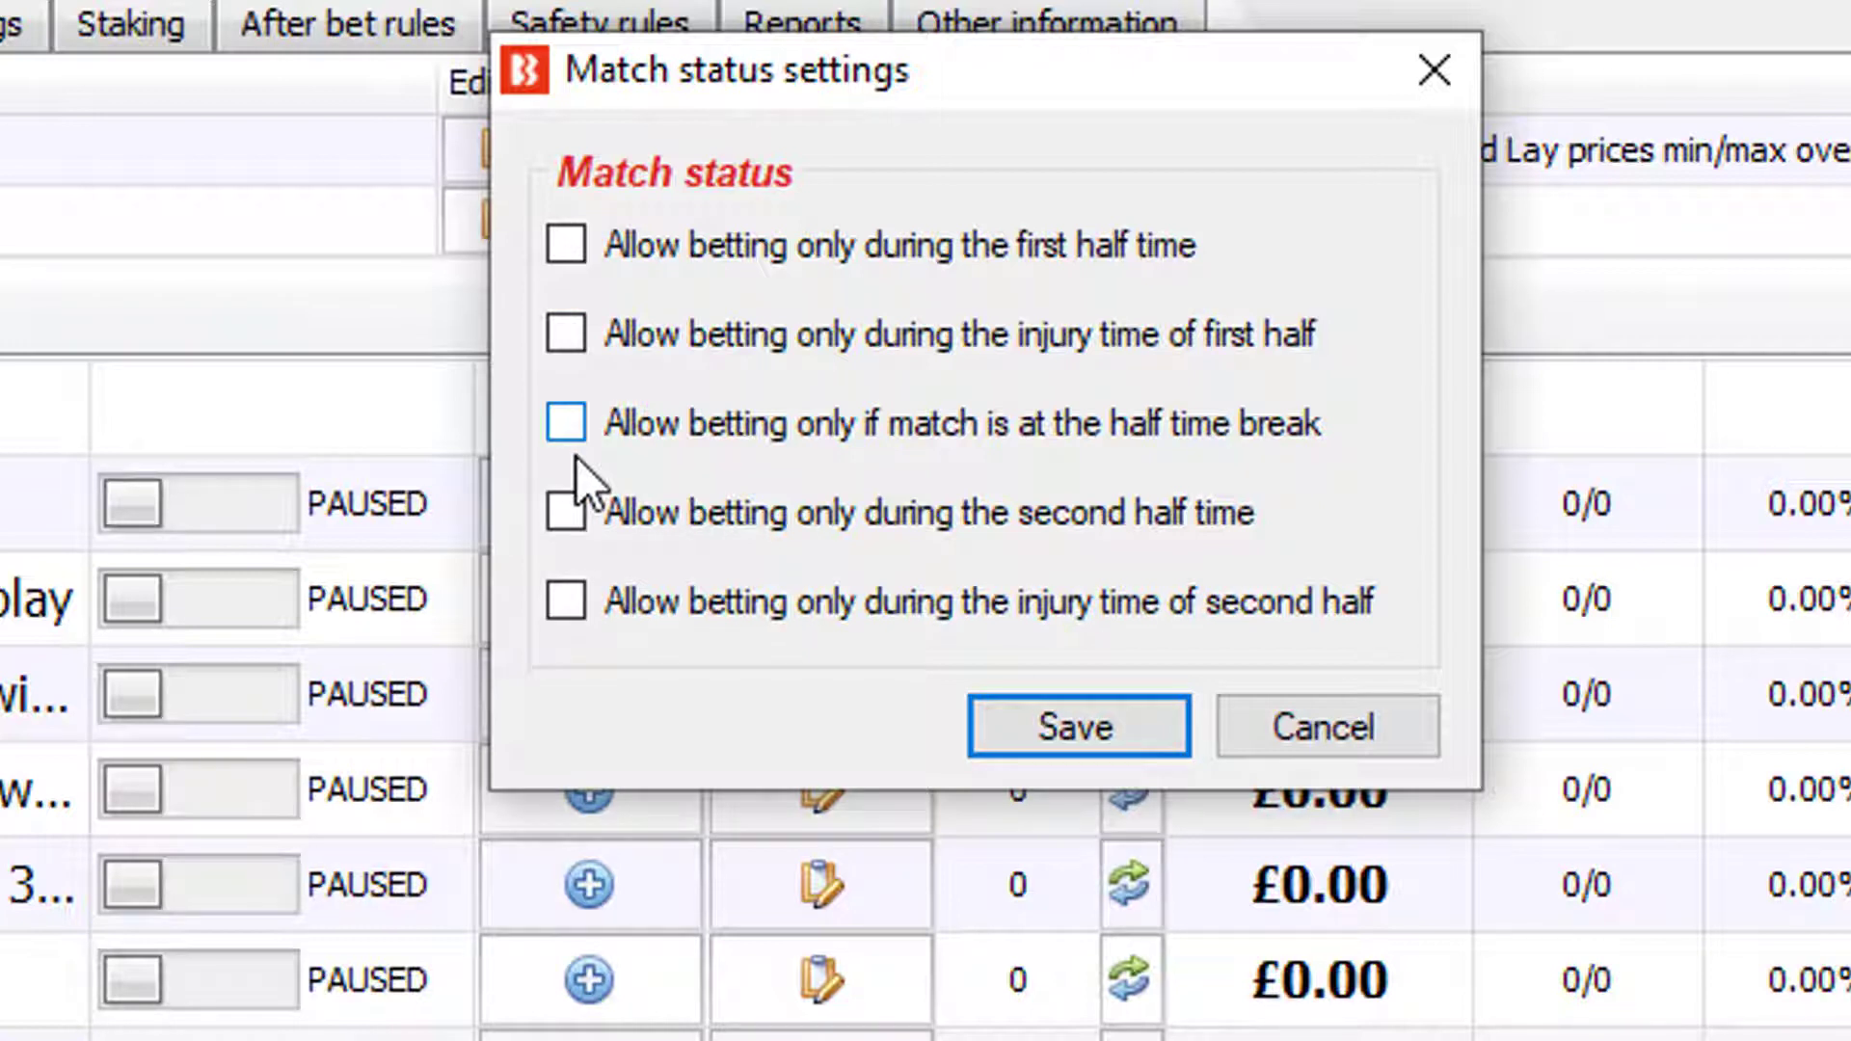
pyautogui.click(569, 334)
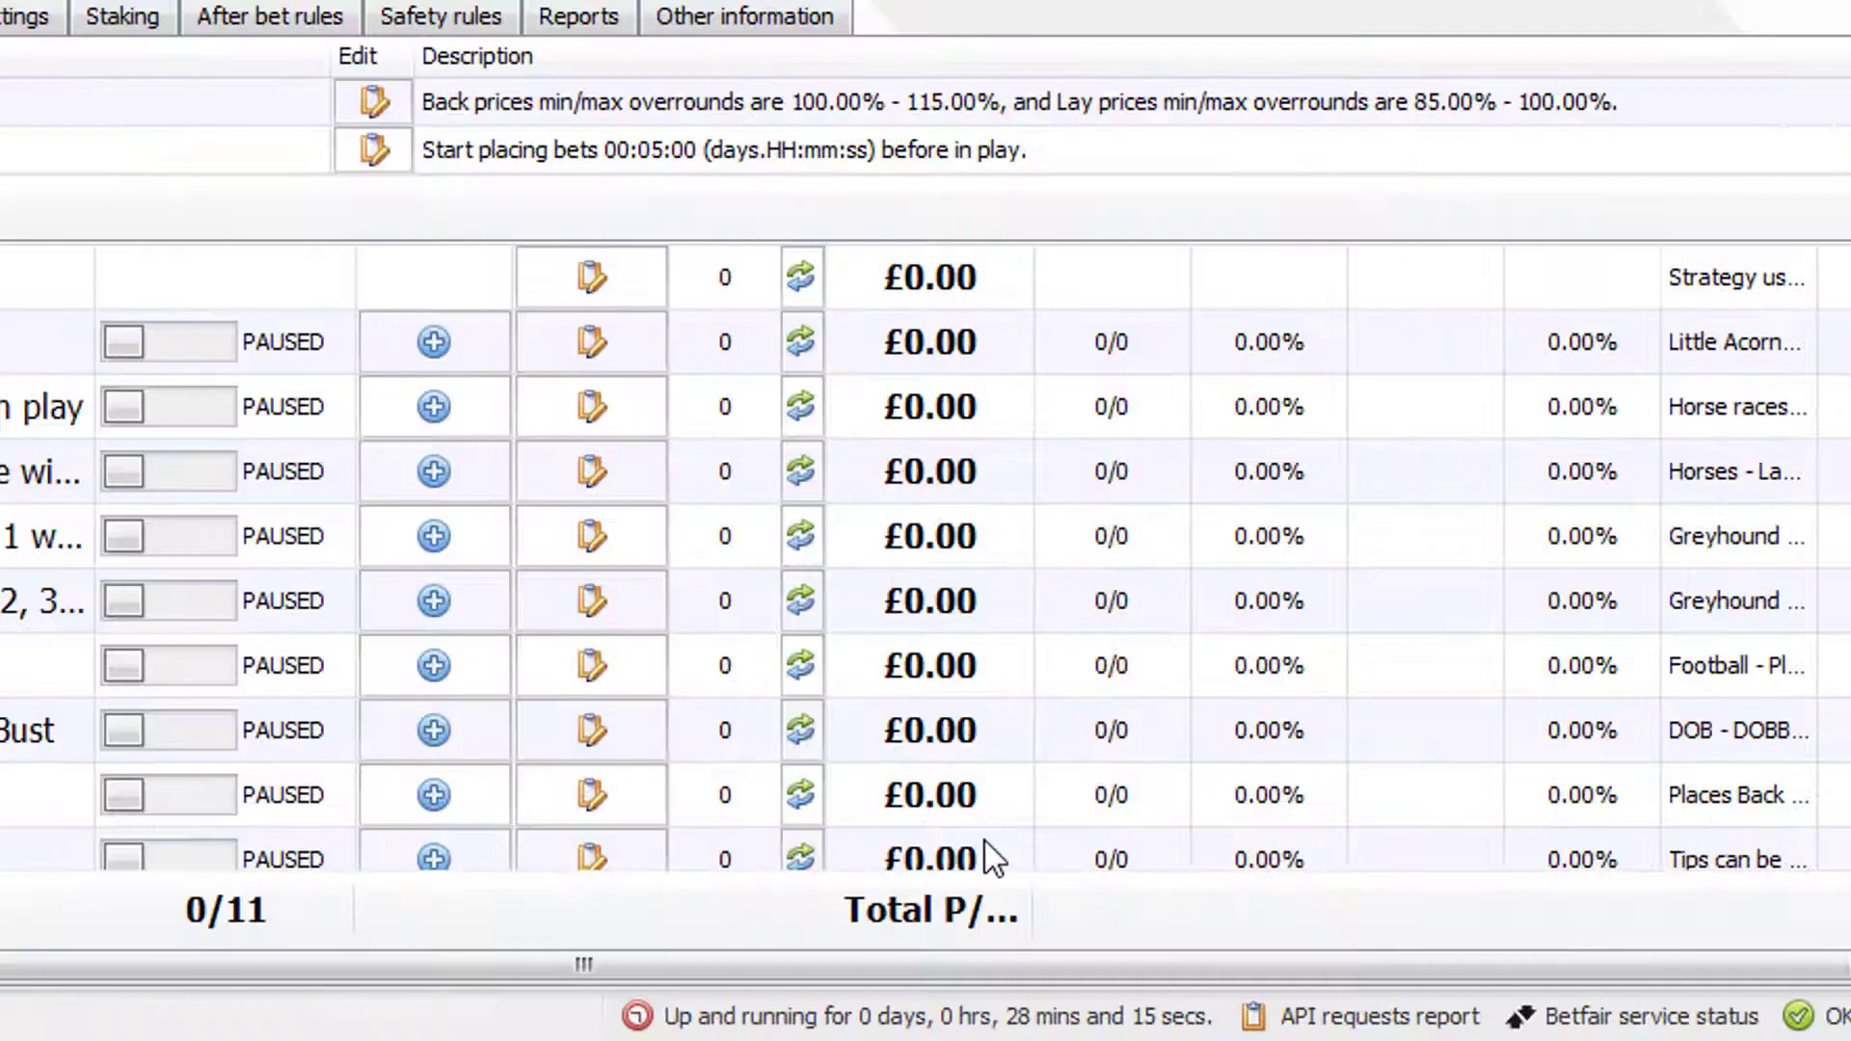
# Review the selectable pitch conditions in the pitch condition rule, including Artificial Turf and Slow due to water.
pyautogui.click(839, 280)
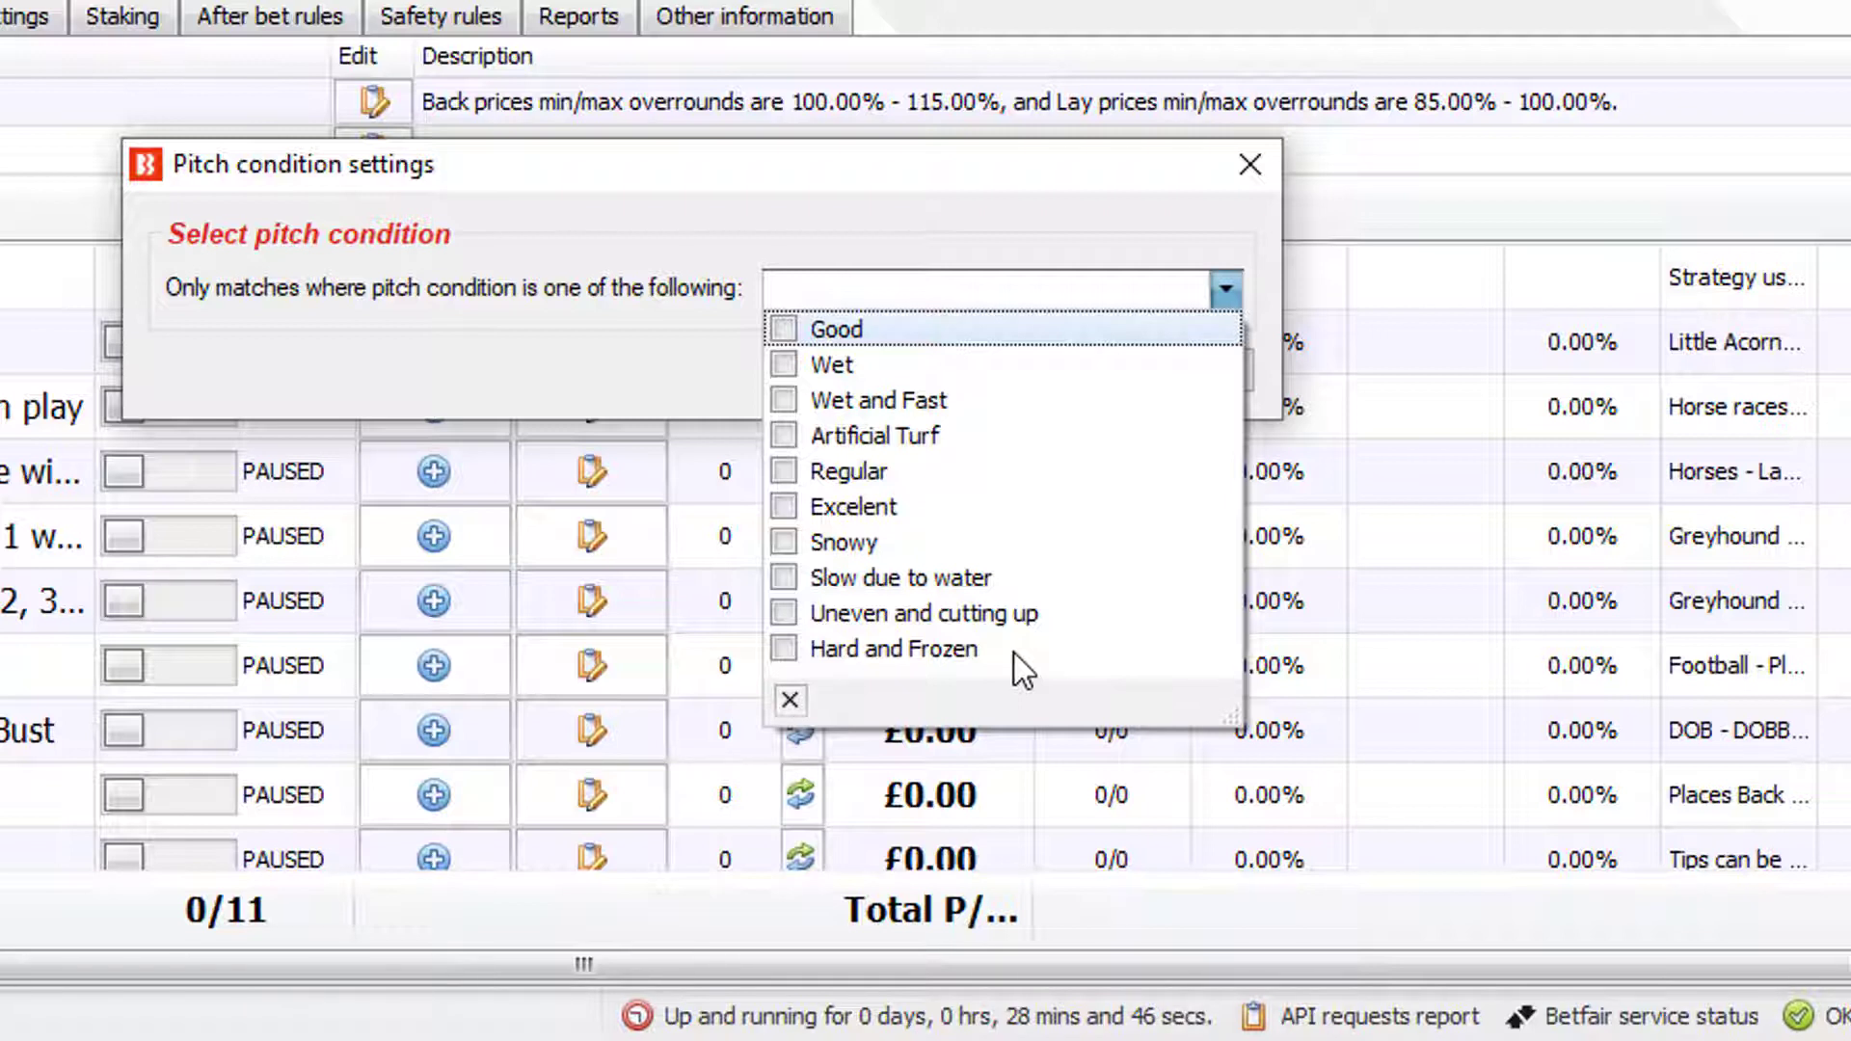
pyautogui.click(784, 435)
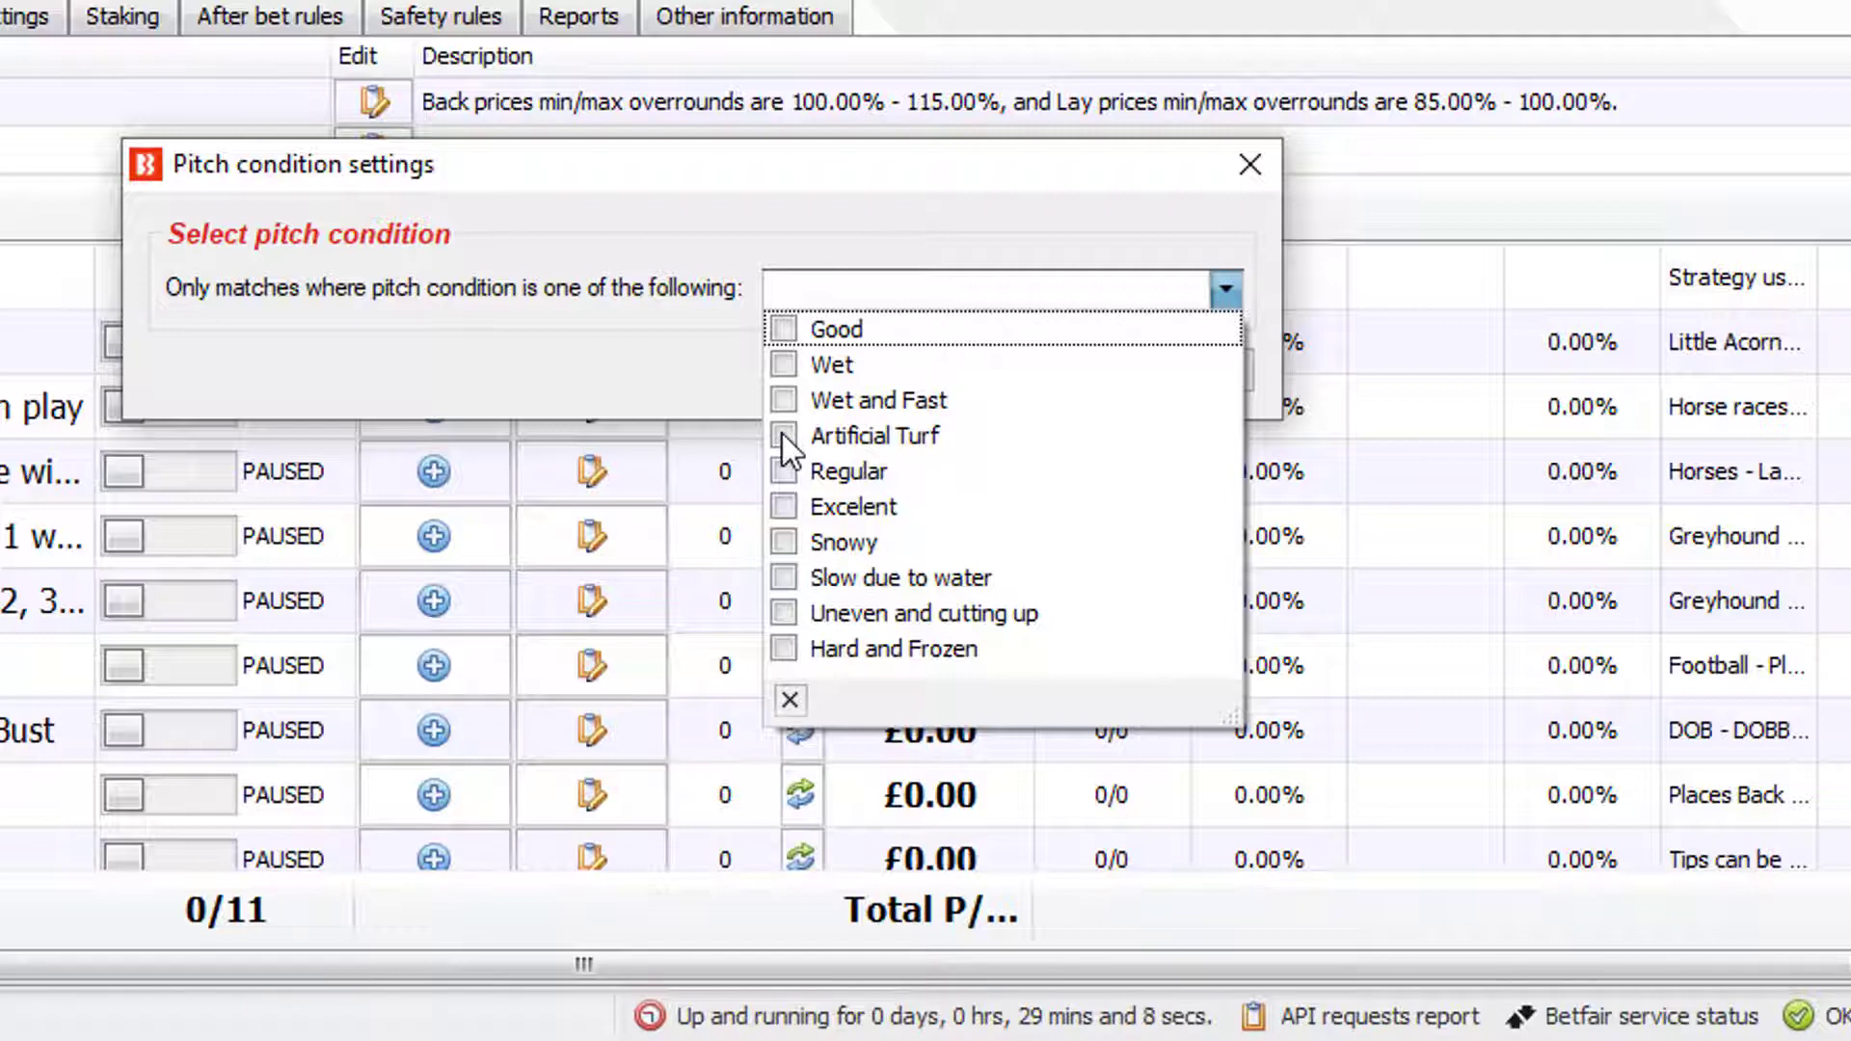
pyautogui.click(784, 578)
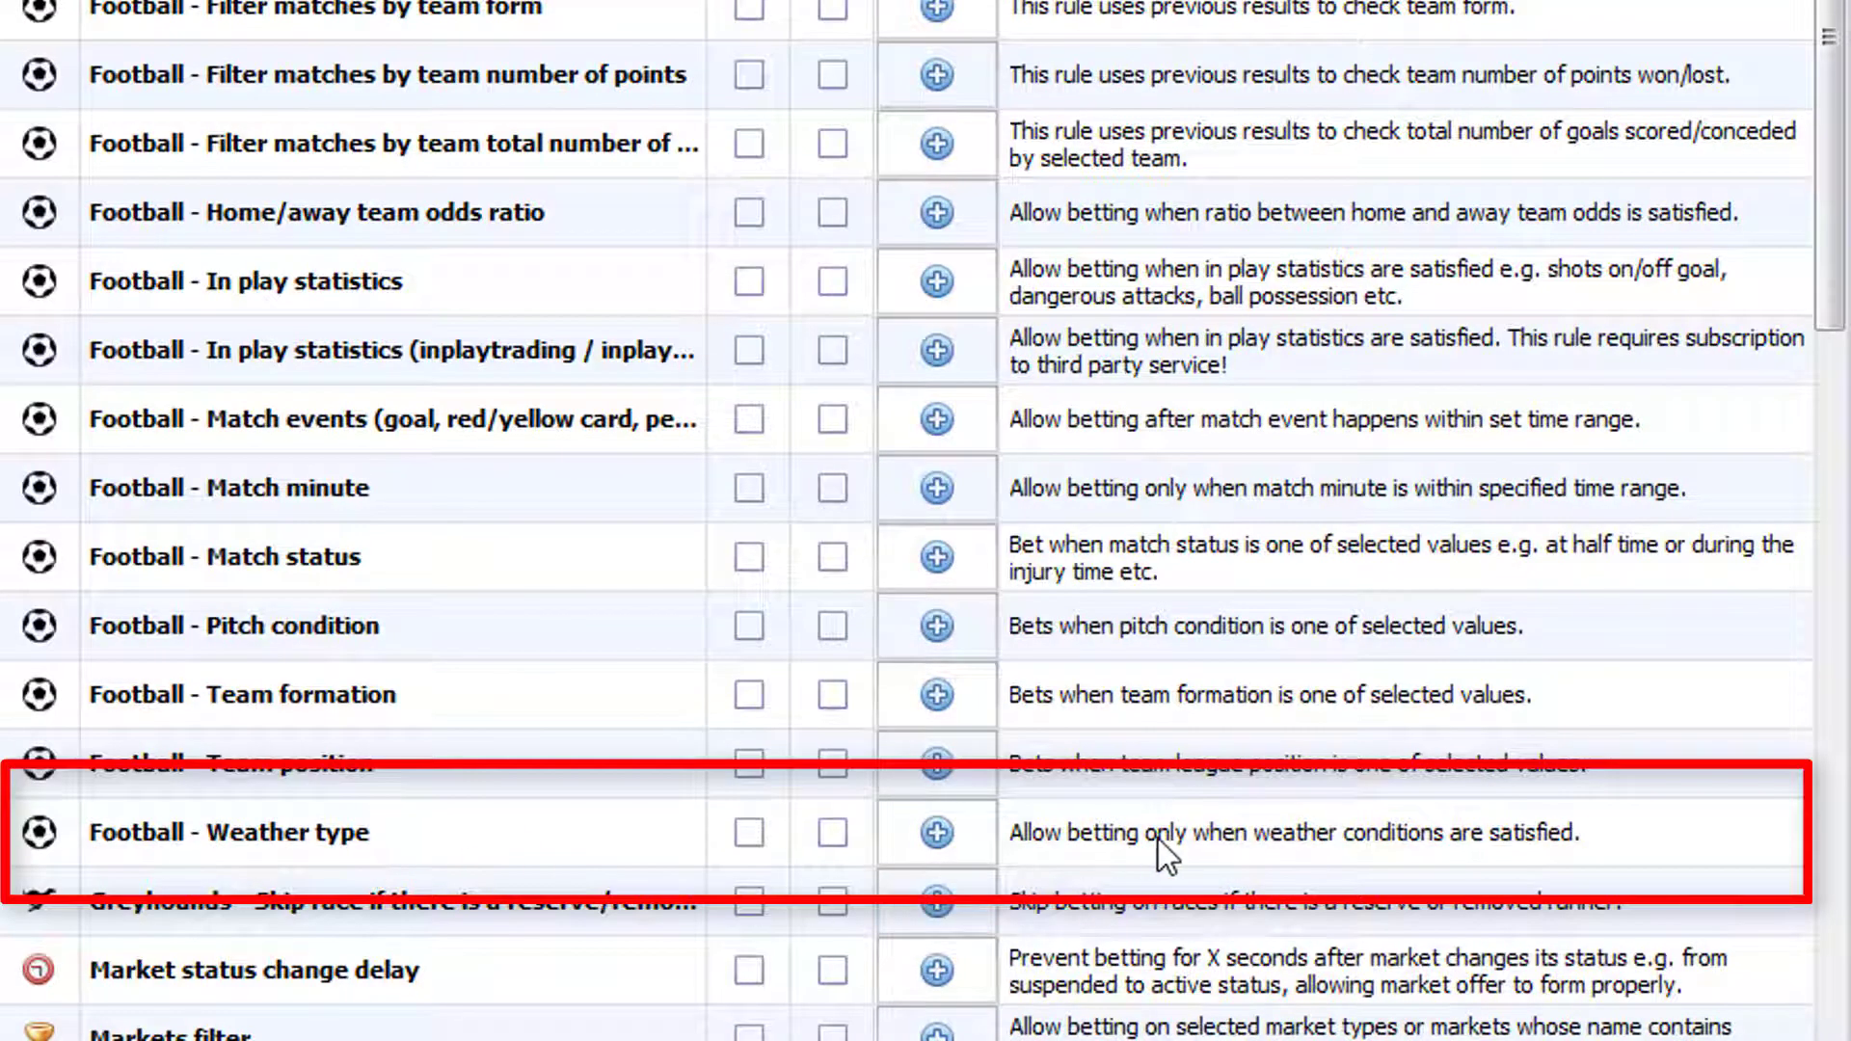
# Open the Football - Weather type rule and review its selectable weather report types.
pyautogui.click(974, 839)
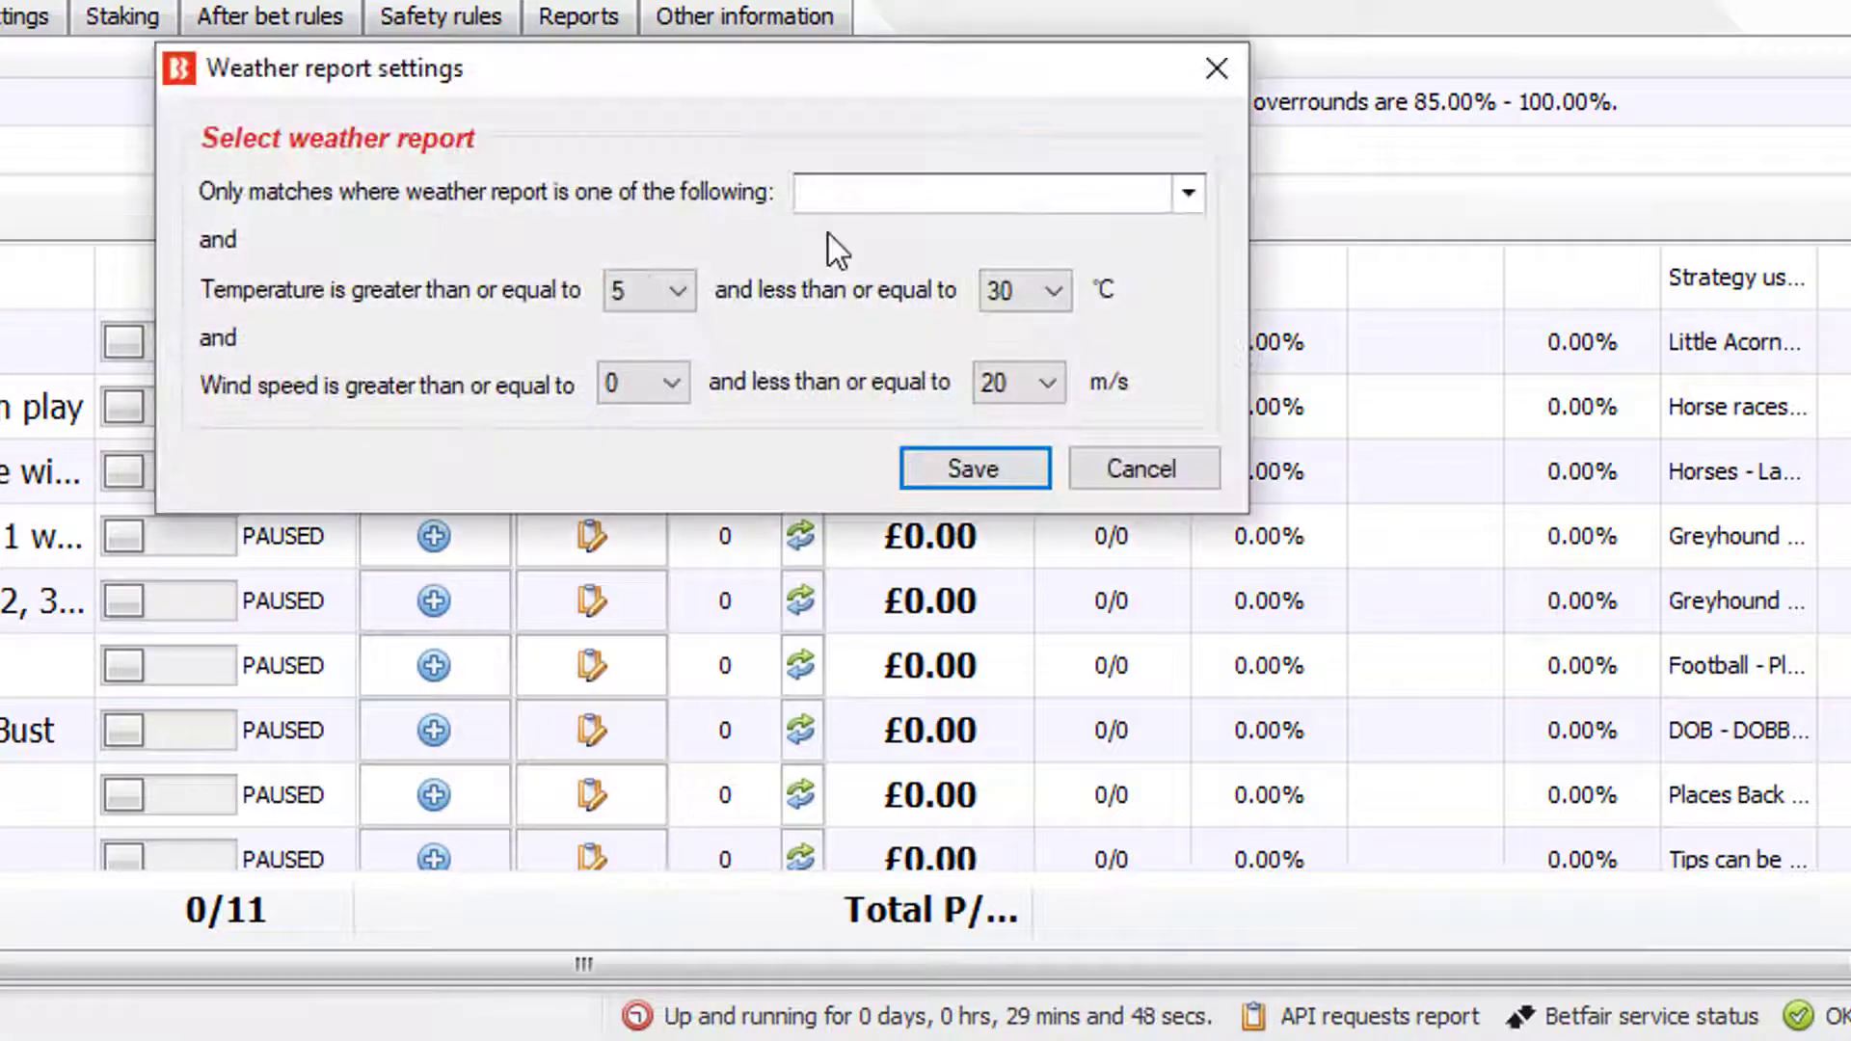
pyautogui.click(916, 203)
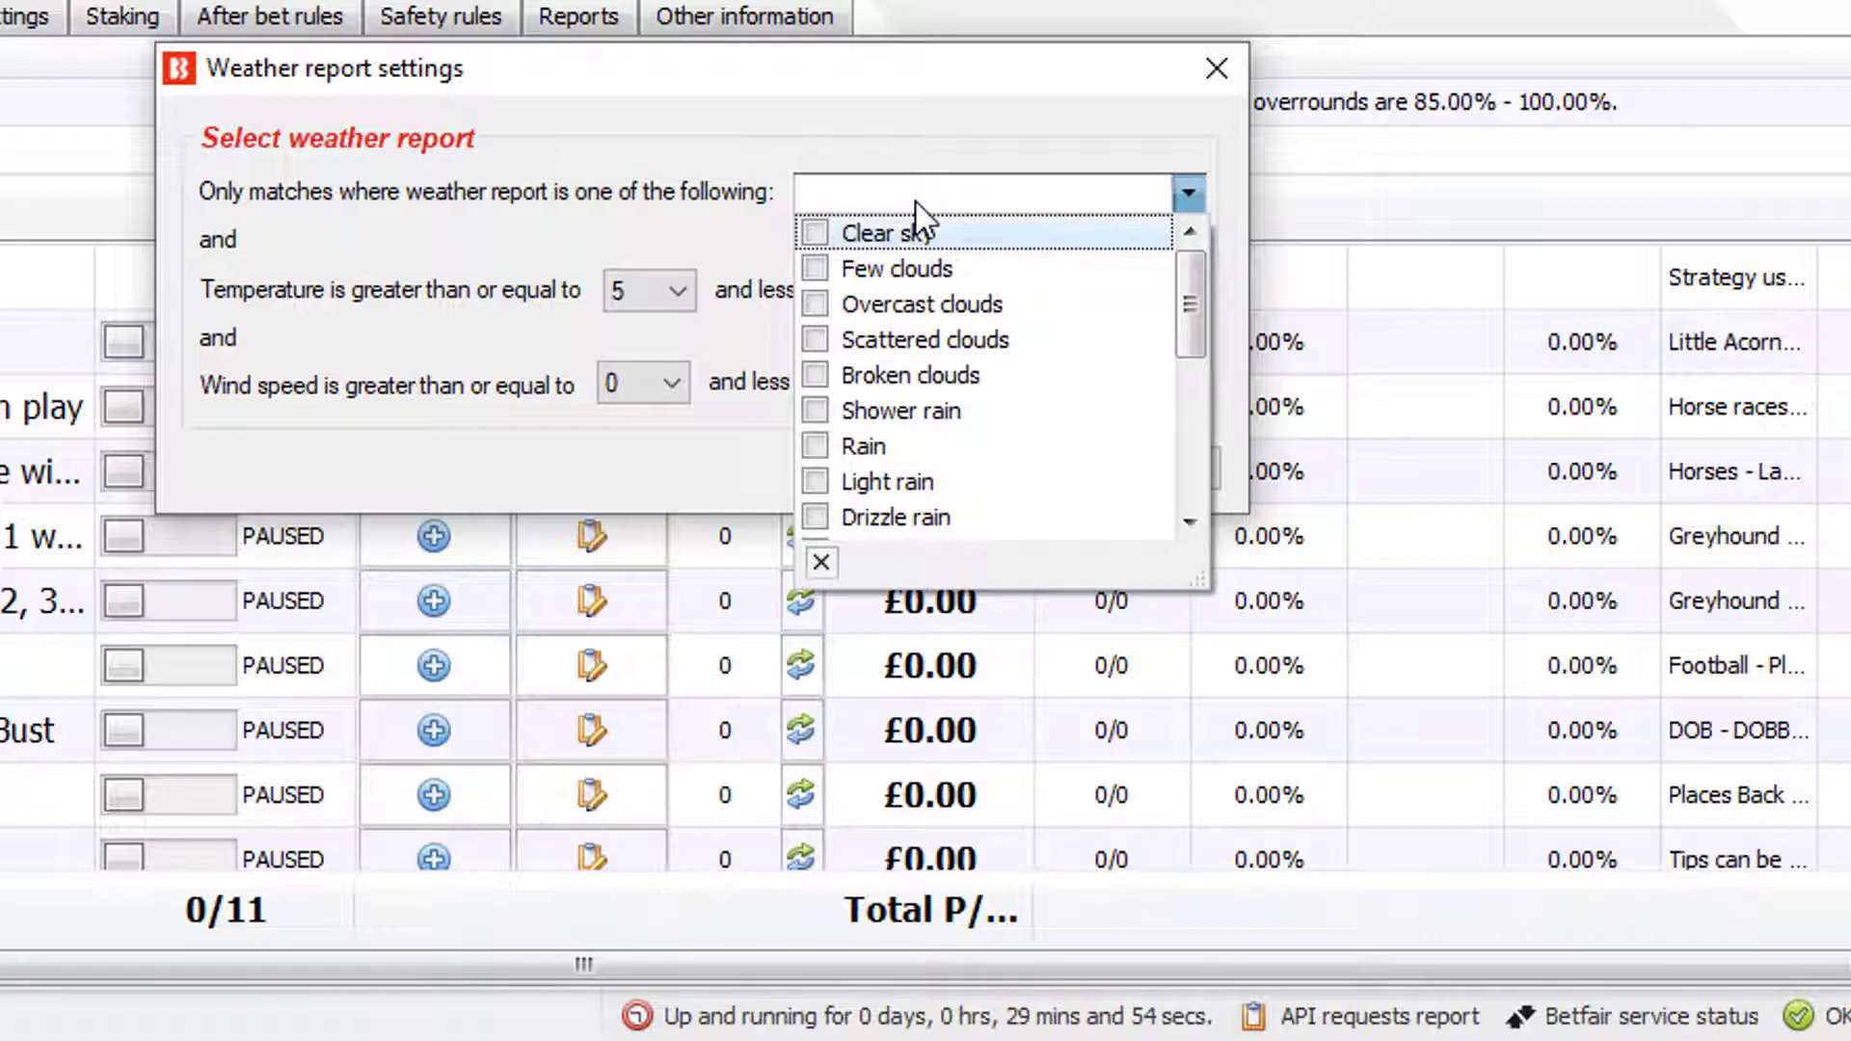
pyautogui.click(916, 203)
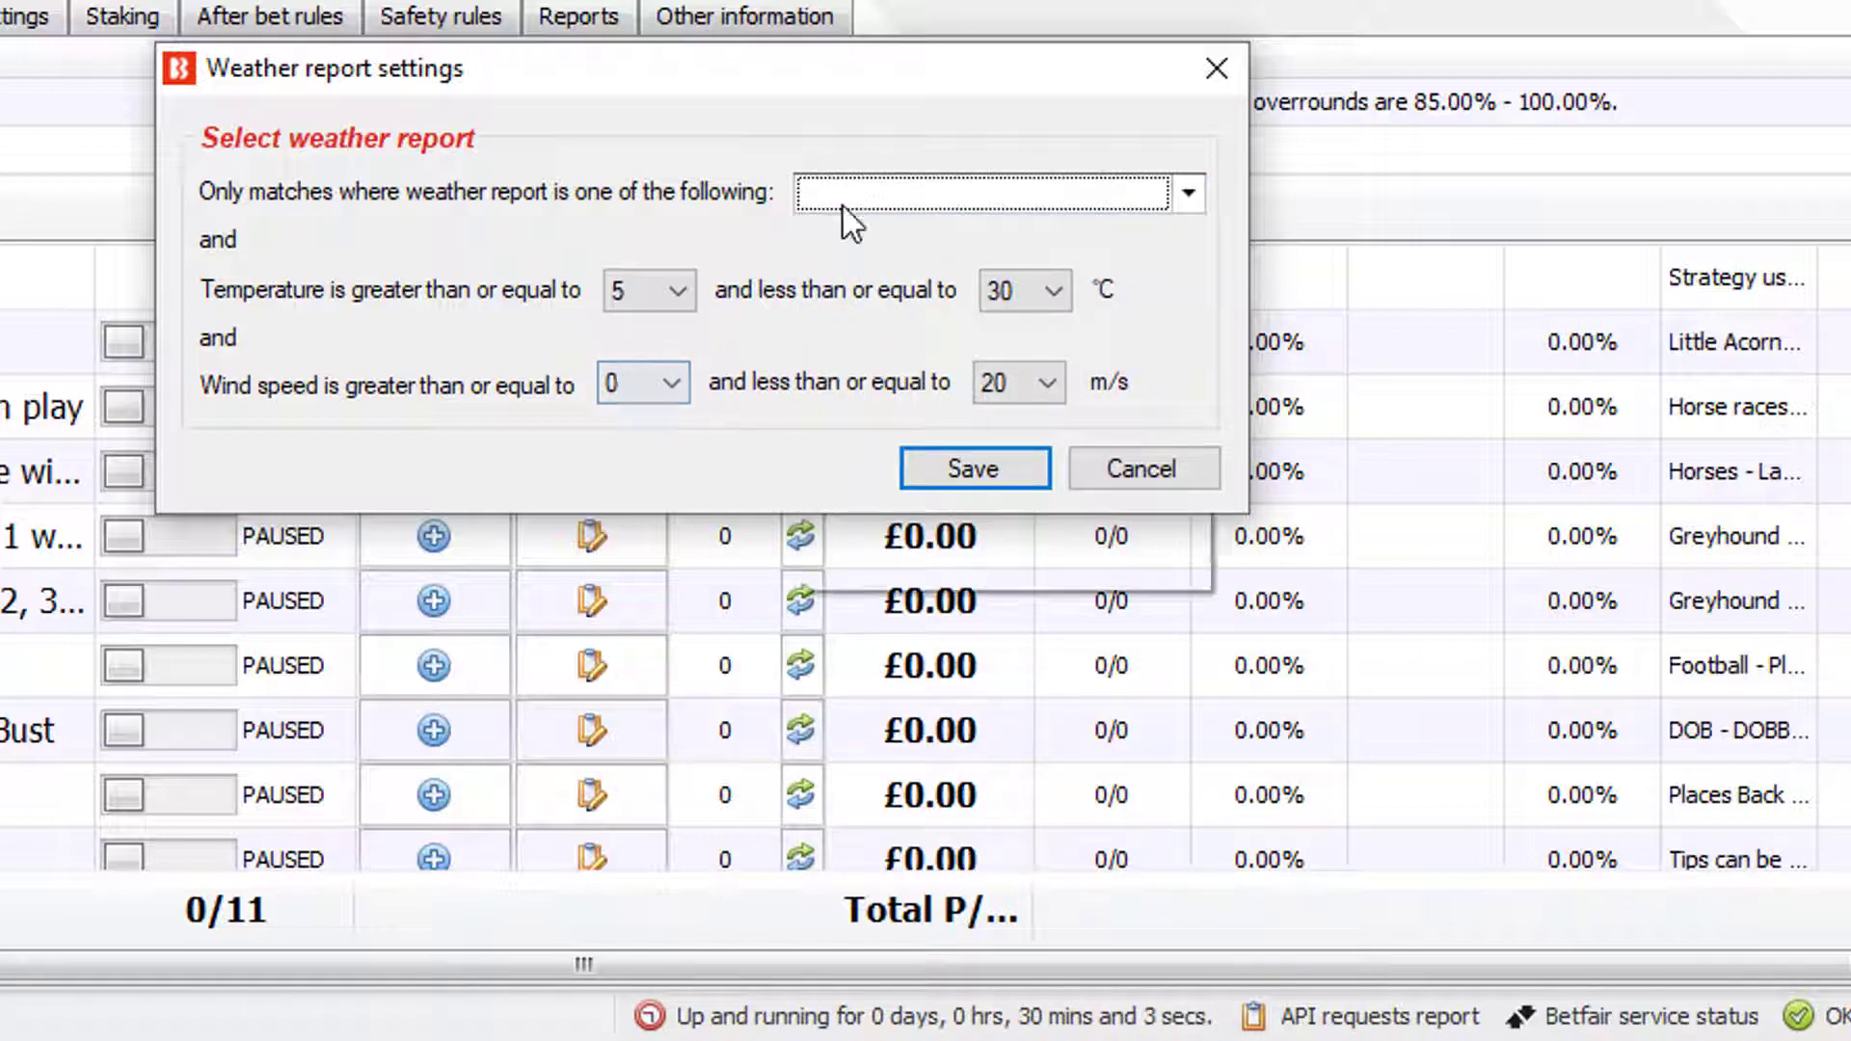
pyautogui.click(843, 205)
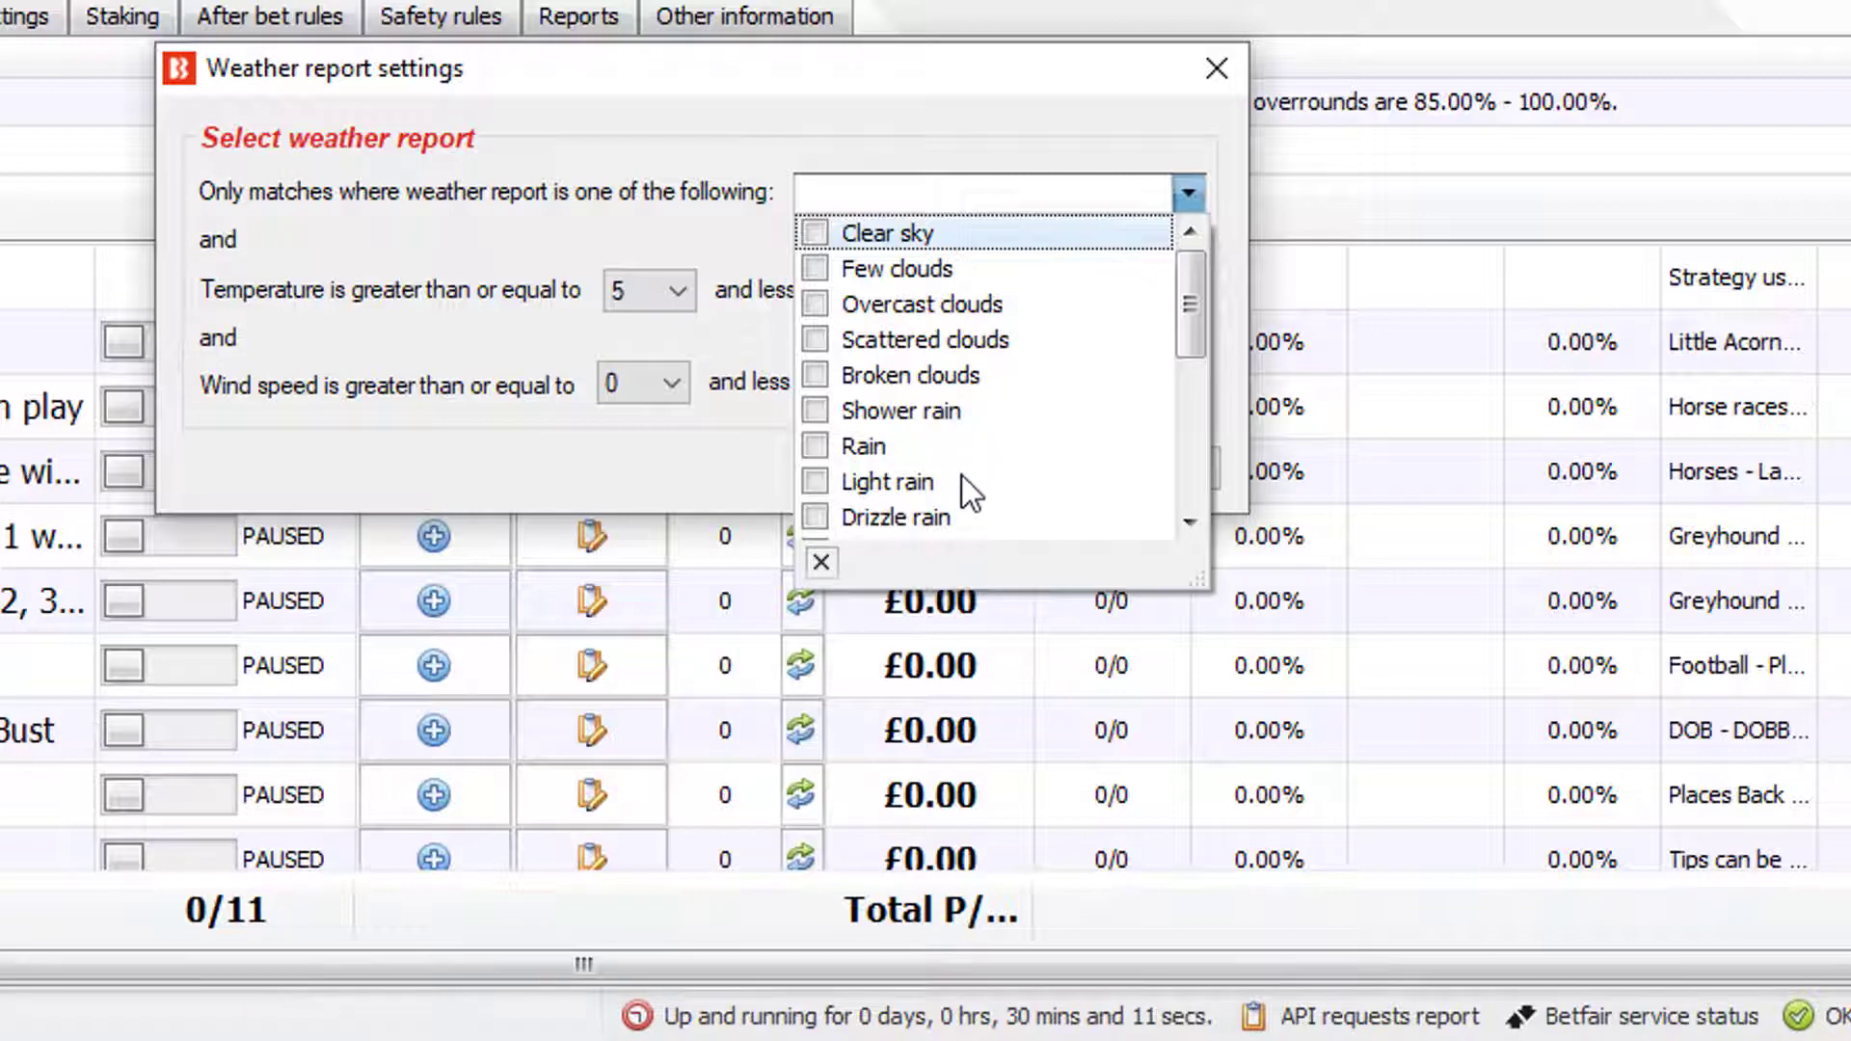
pyautogui.scroll(-5, 956, 484)
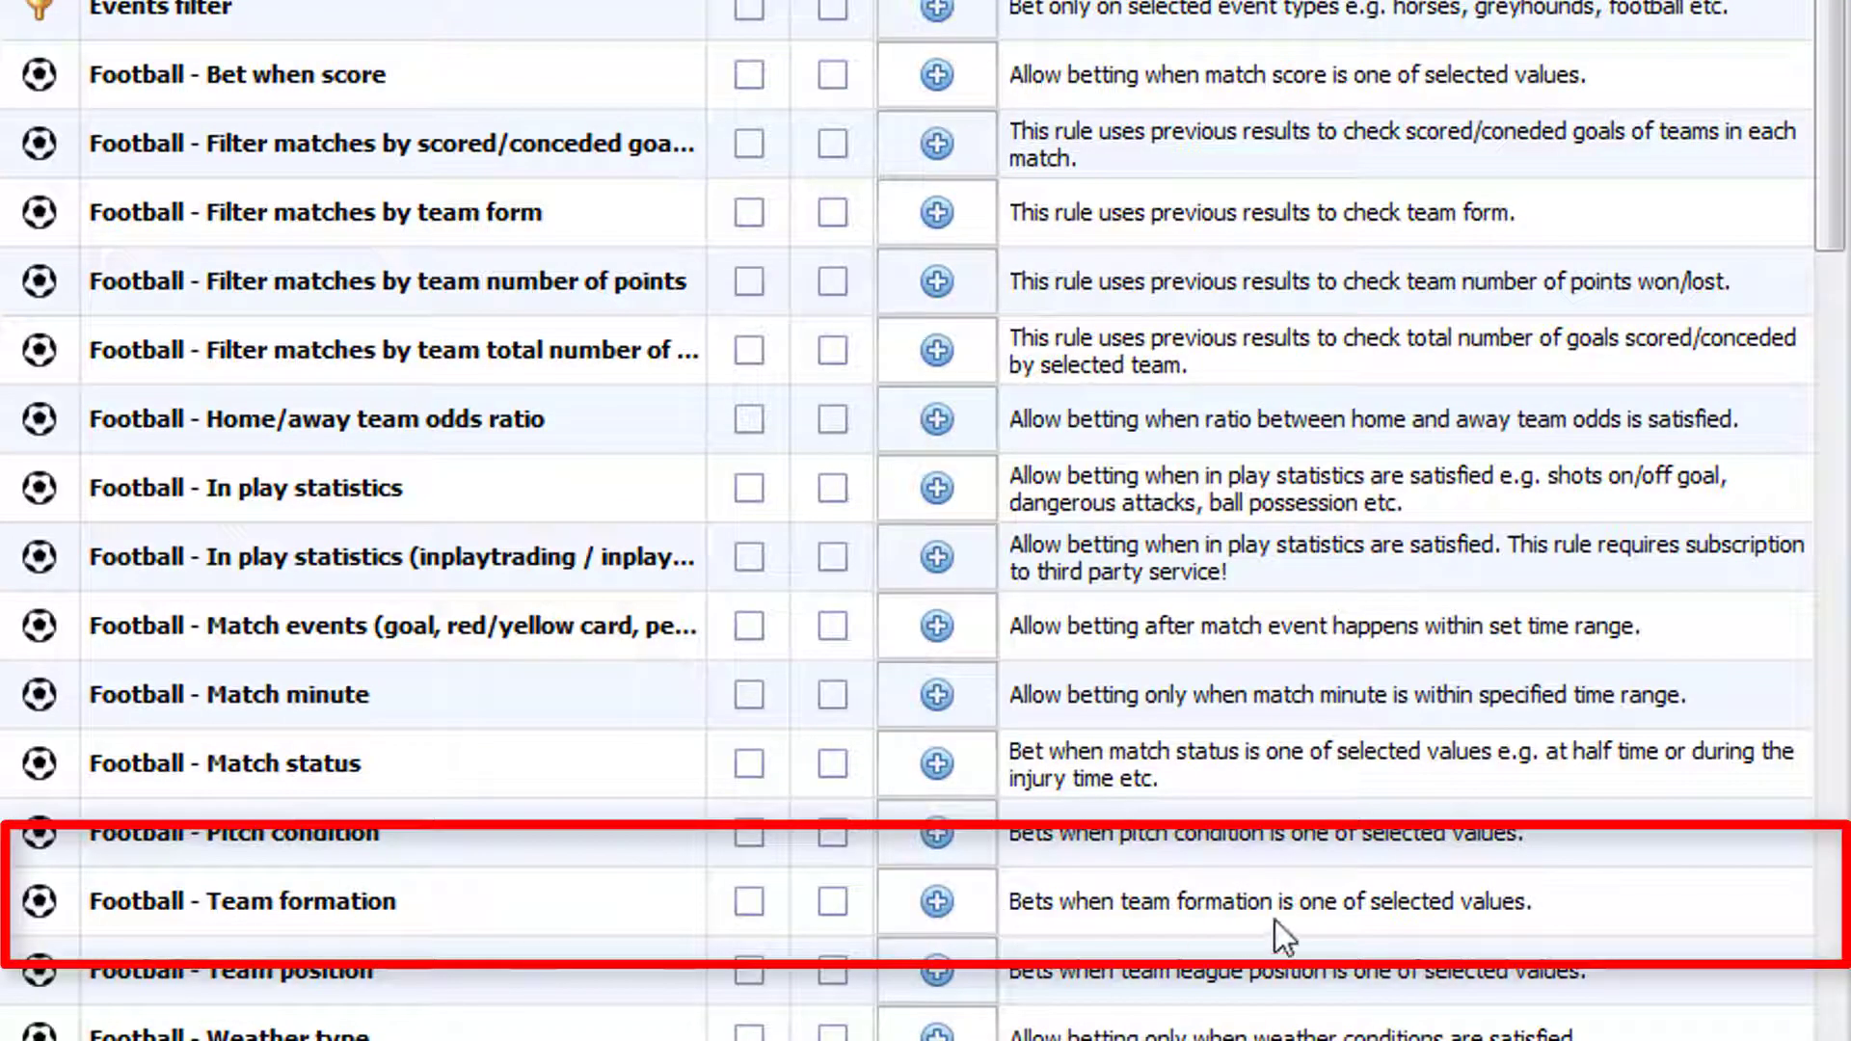
# Open the Football - Team formation rule, review the selectable formations, and select 3-4-3, 3-4-1-2 and 3-3-1-3 for the home team.
pyautogui.click(933, 911)
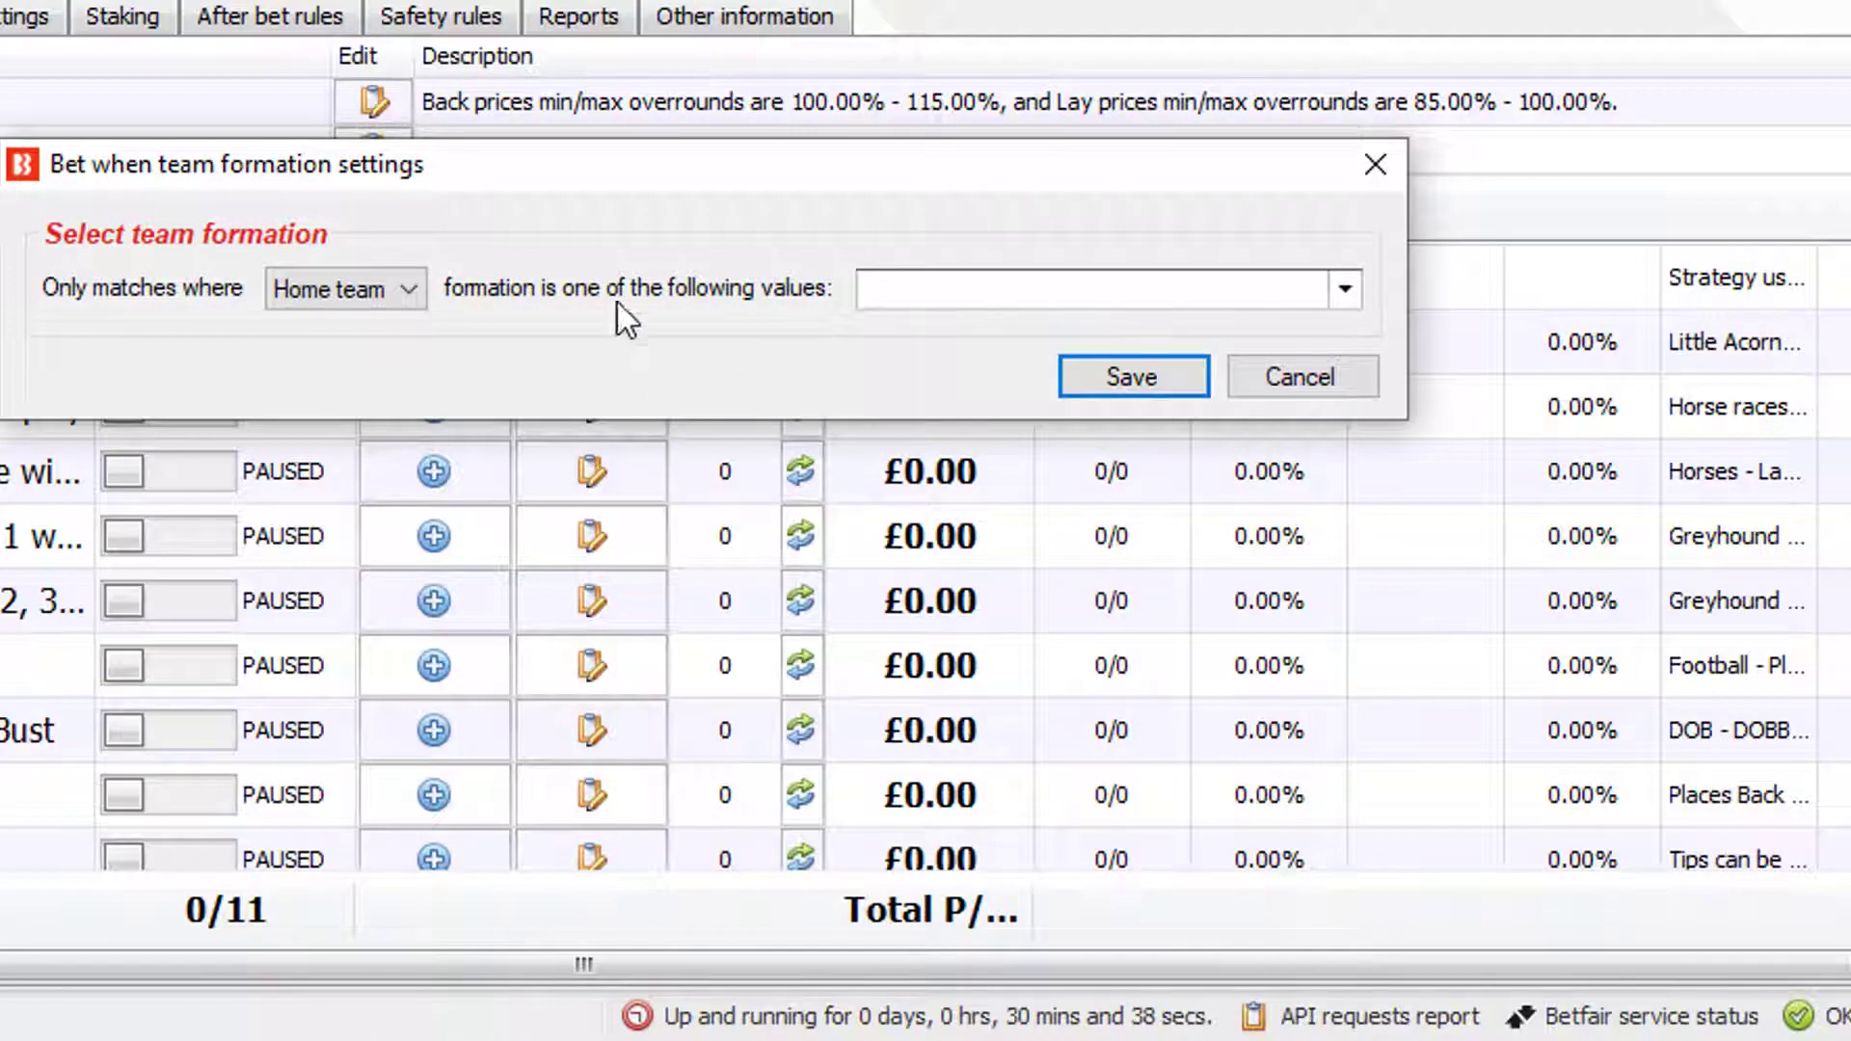
pyautogui.click(397, 291)
pyautogui.click(395, 291)
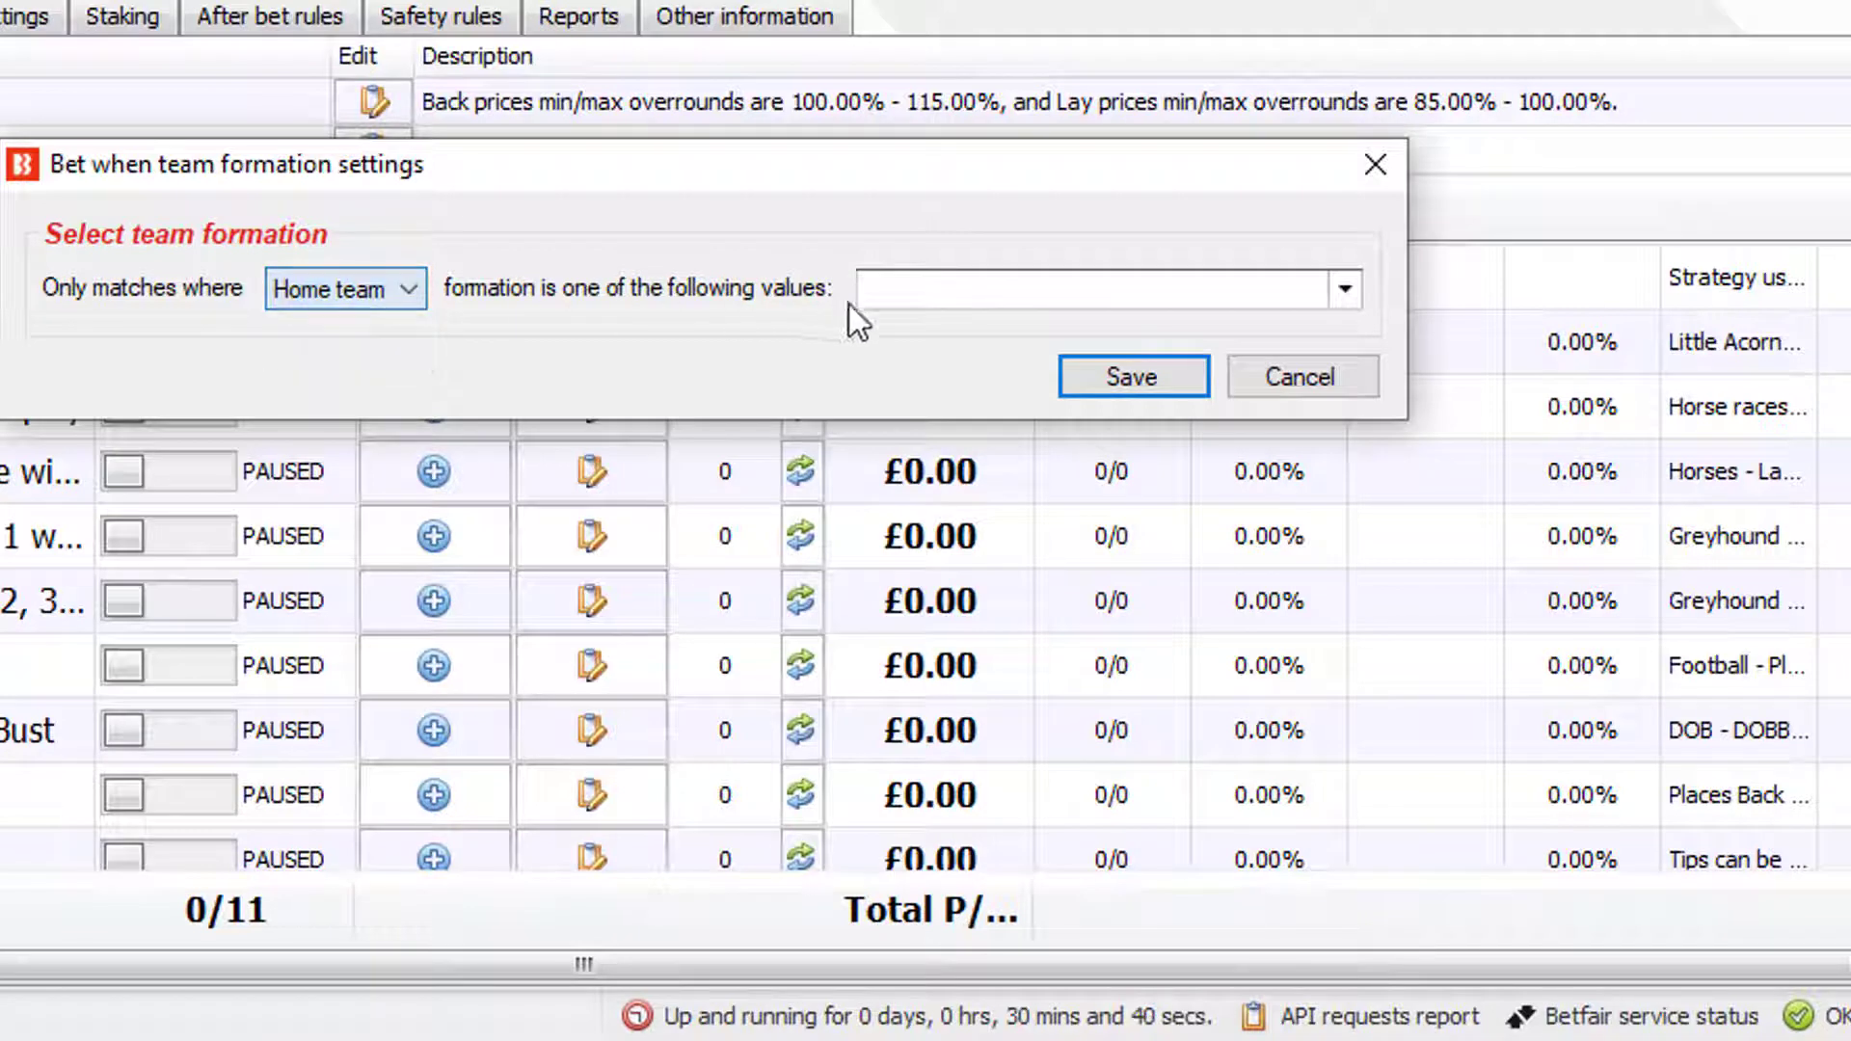
pyautogui.click(964, 284)
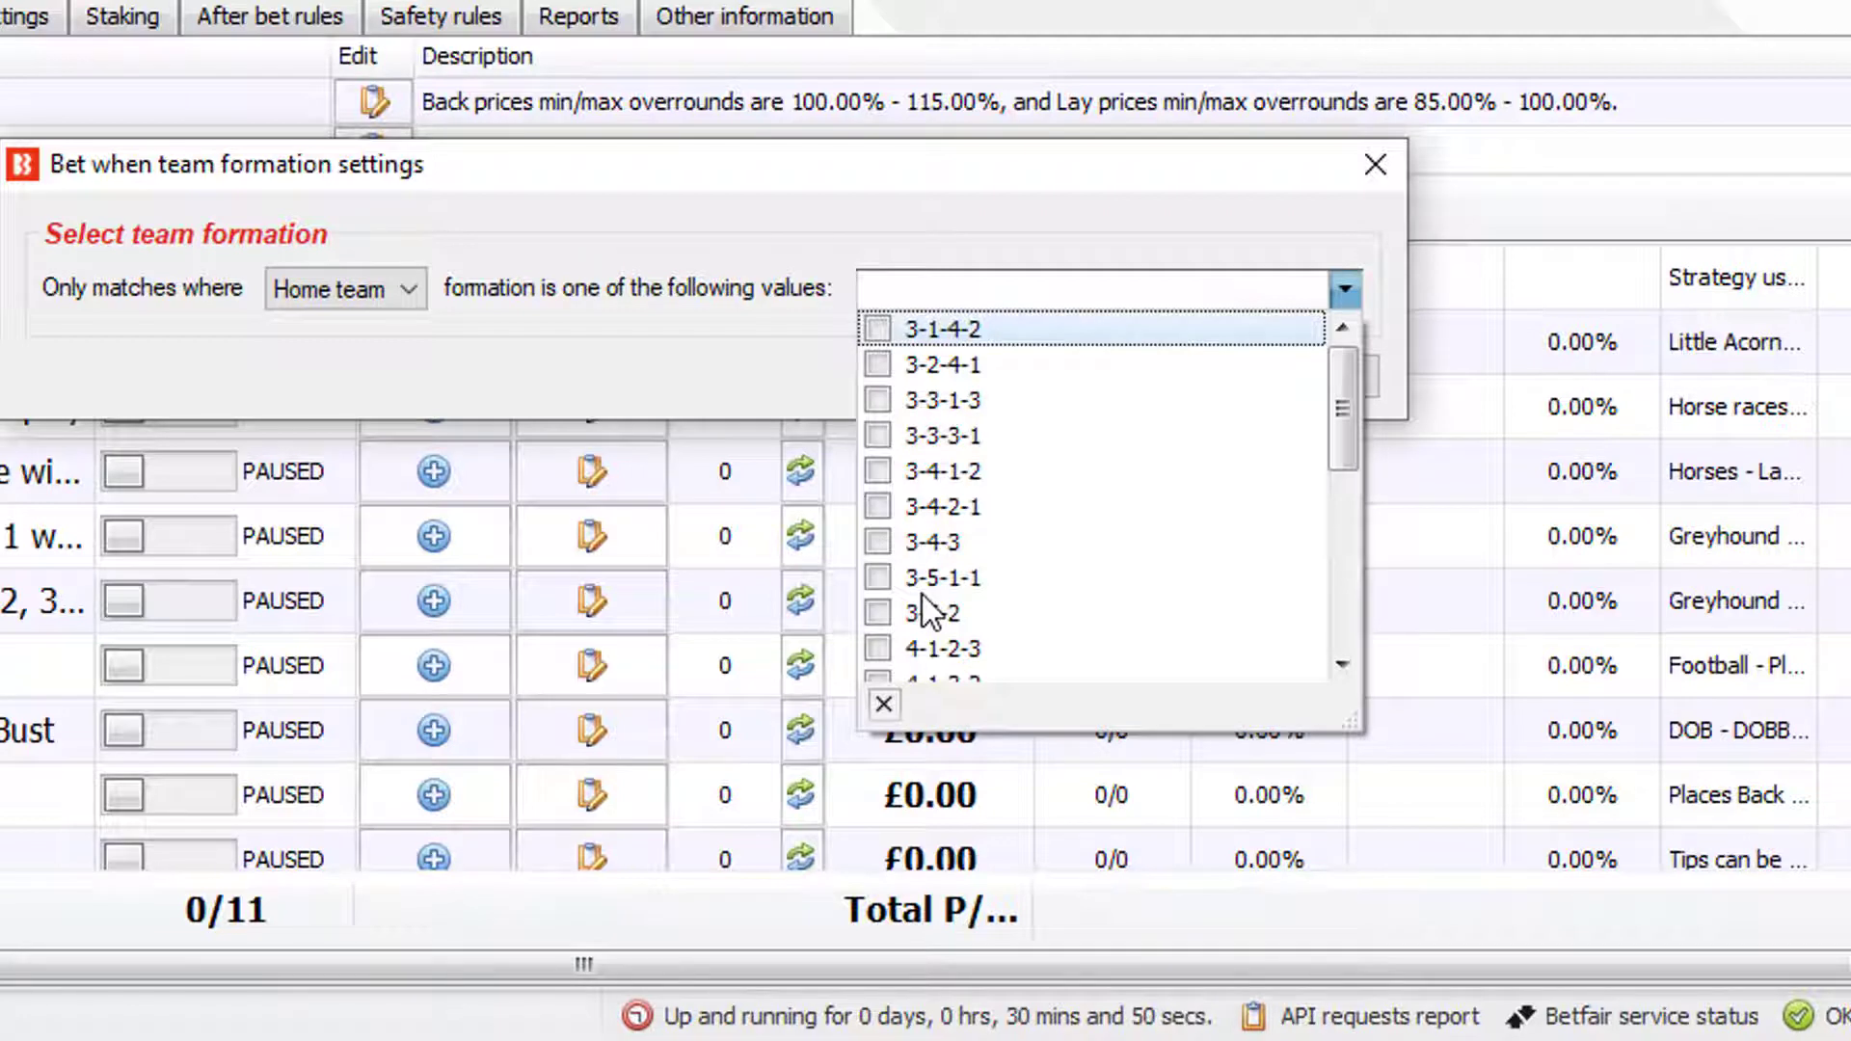
pyautogui.scroll(-6, 924, 609)
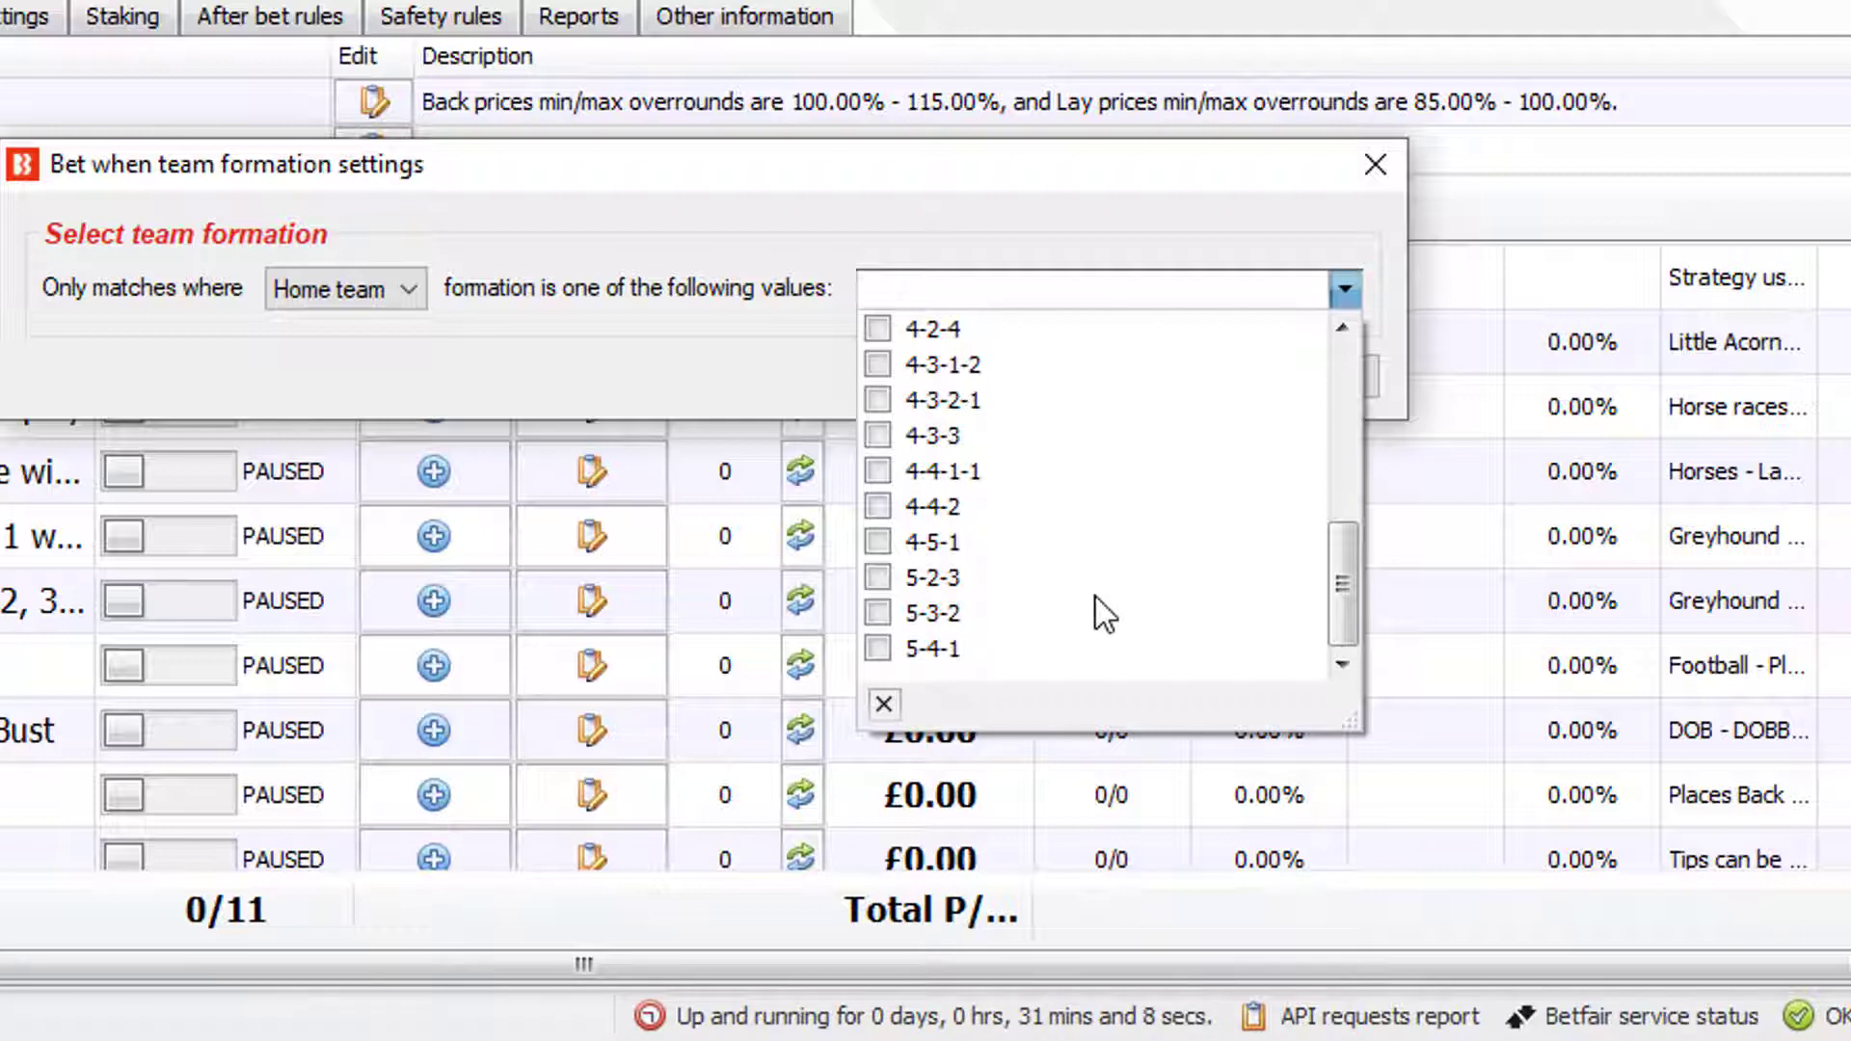
pyautogui.scroll(5, 1096, 597)
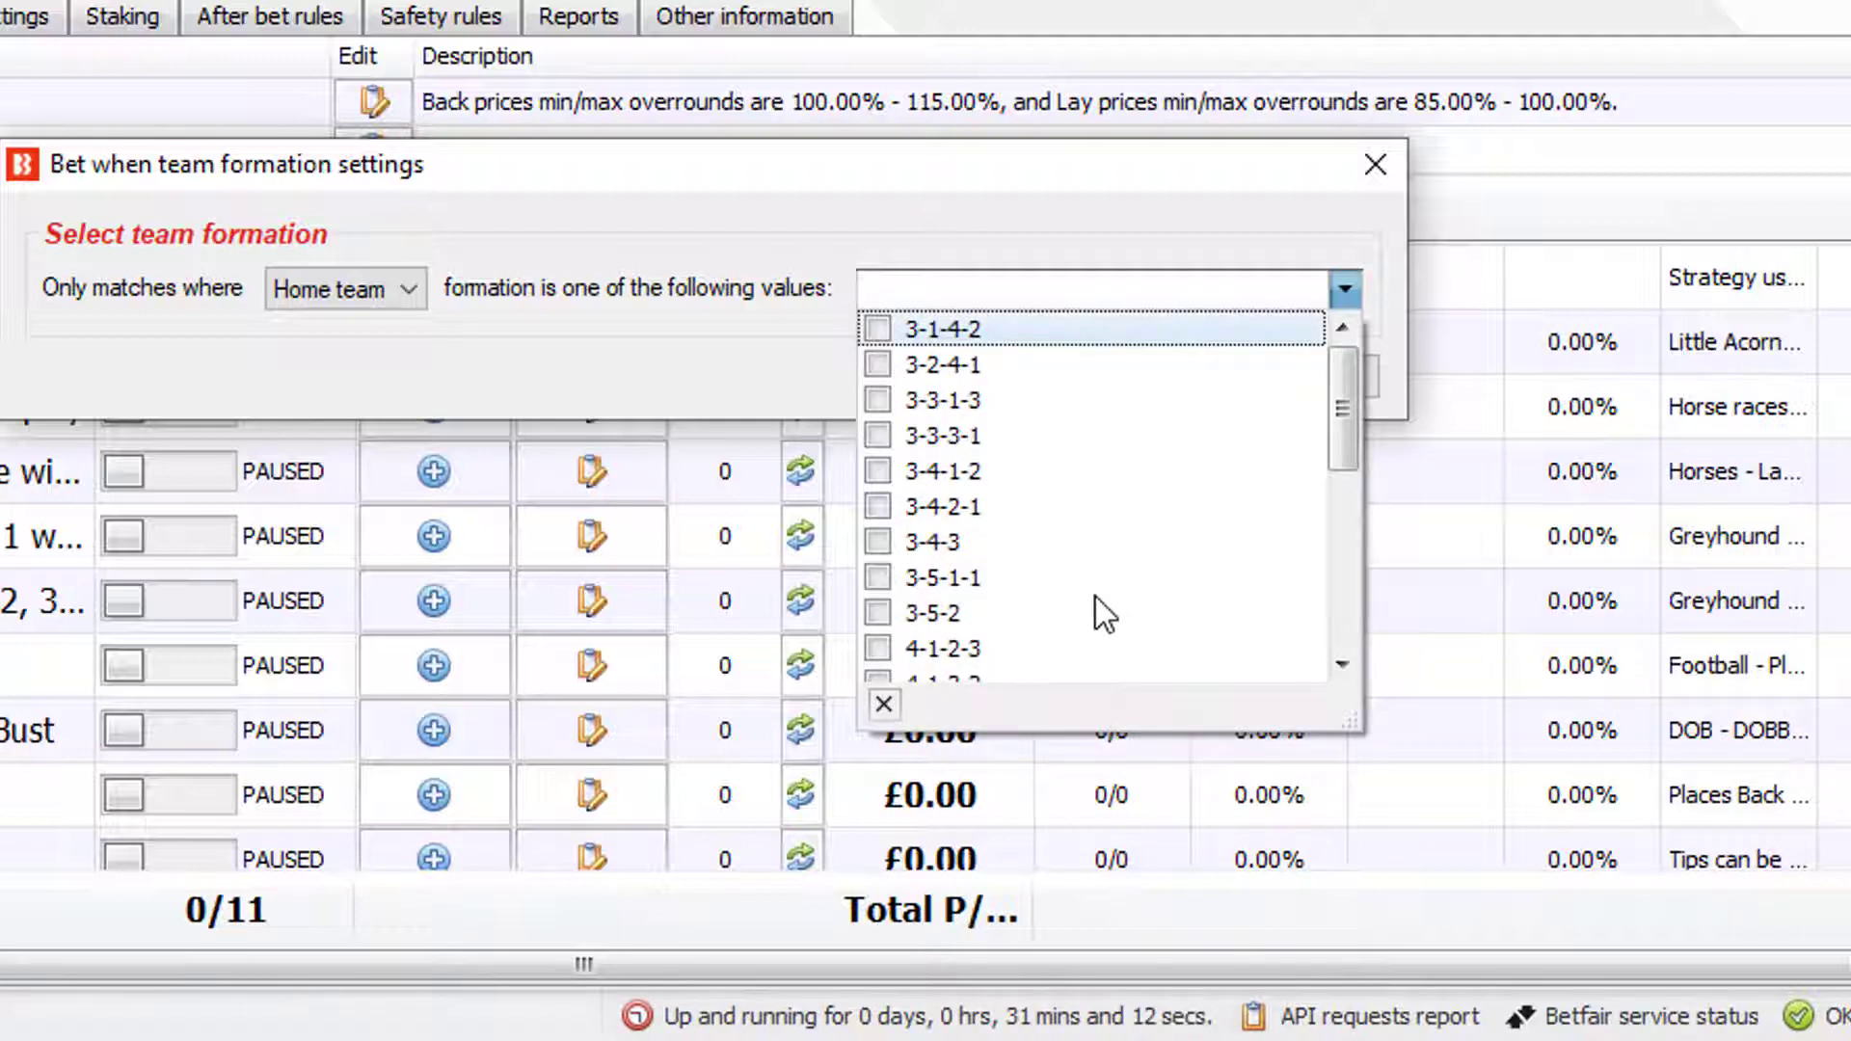
pyautogui.click(878, 542)
pyautogui.click(878, 471)
pyautogui.click(876, 400)
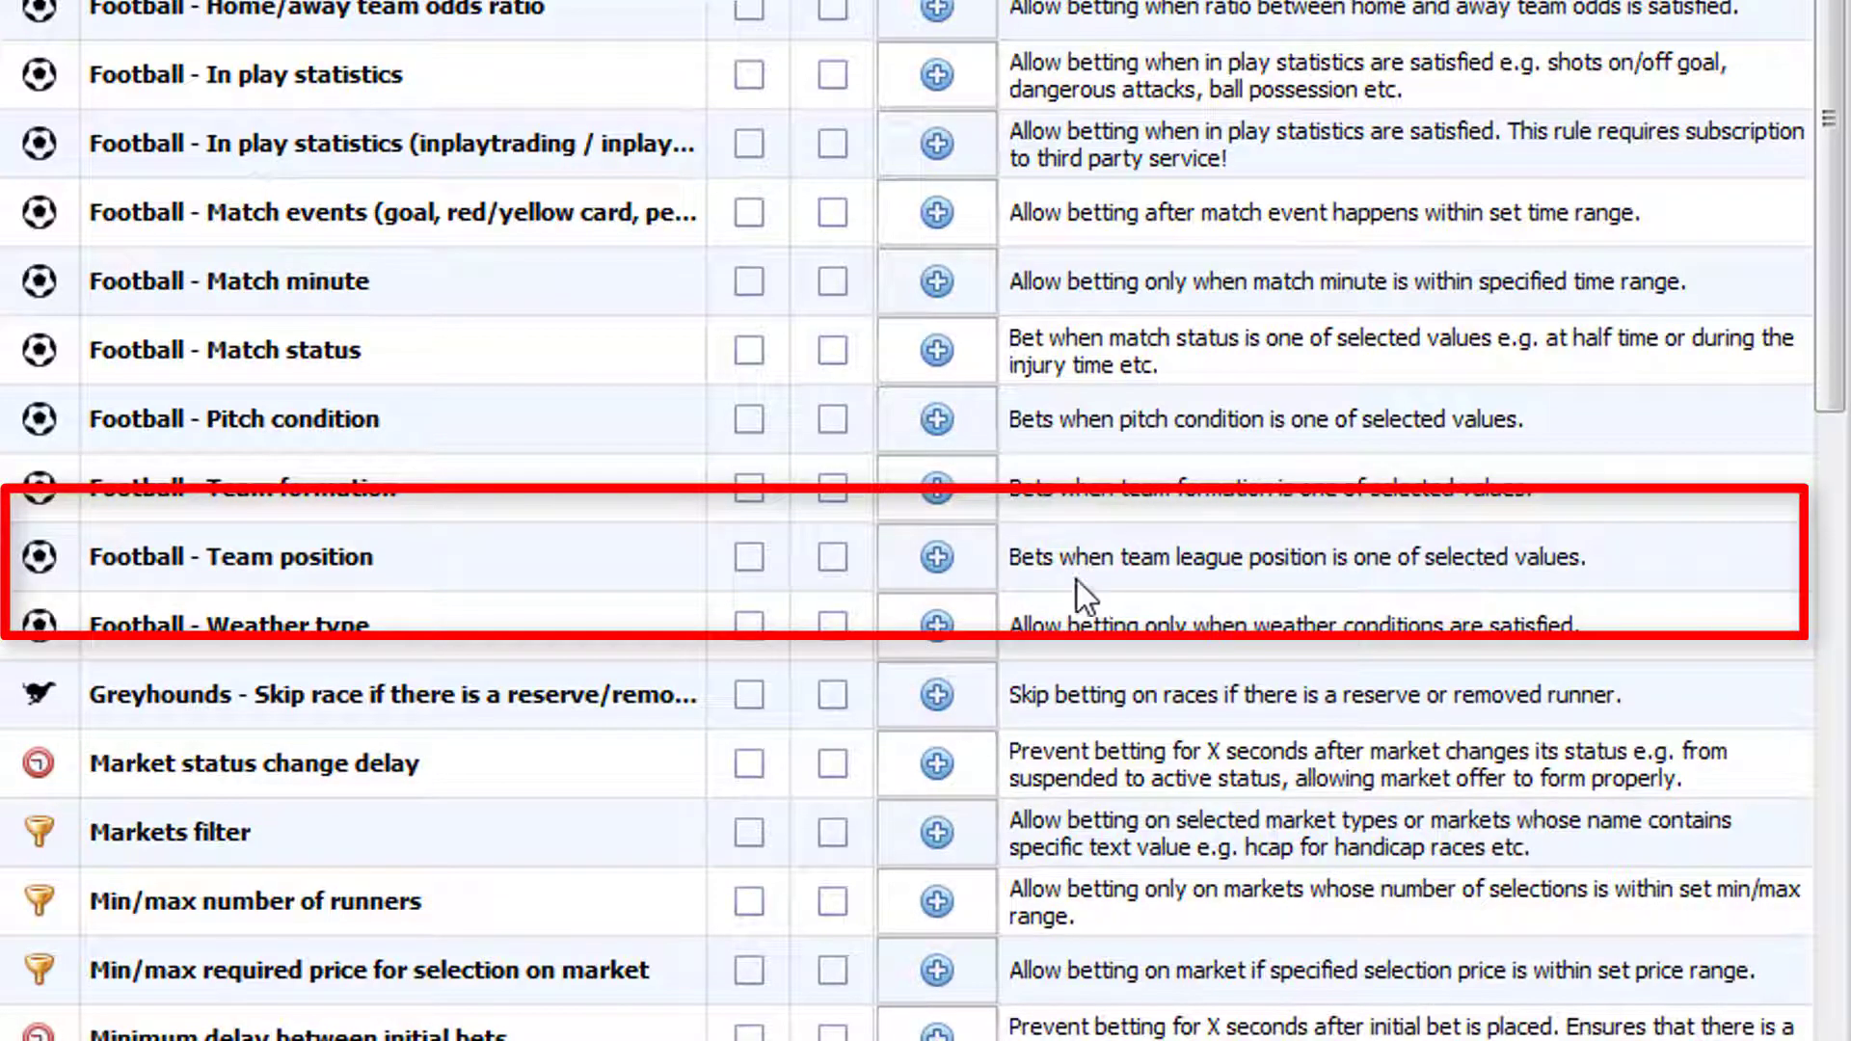
# Add a Football - Team position rule that allows only matches where the home team's position is less than or equal to 3.
pyautogui.click(980, 580)
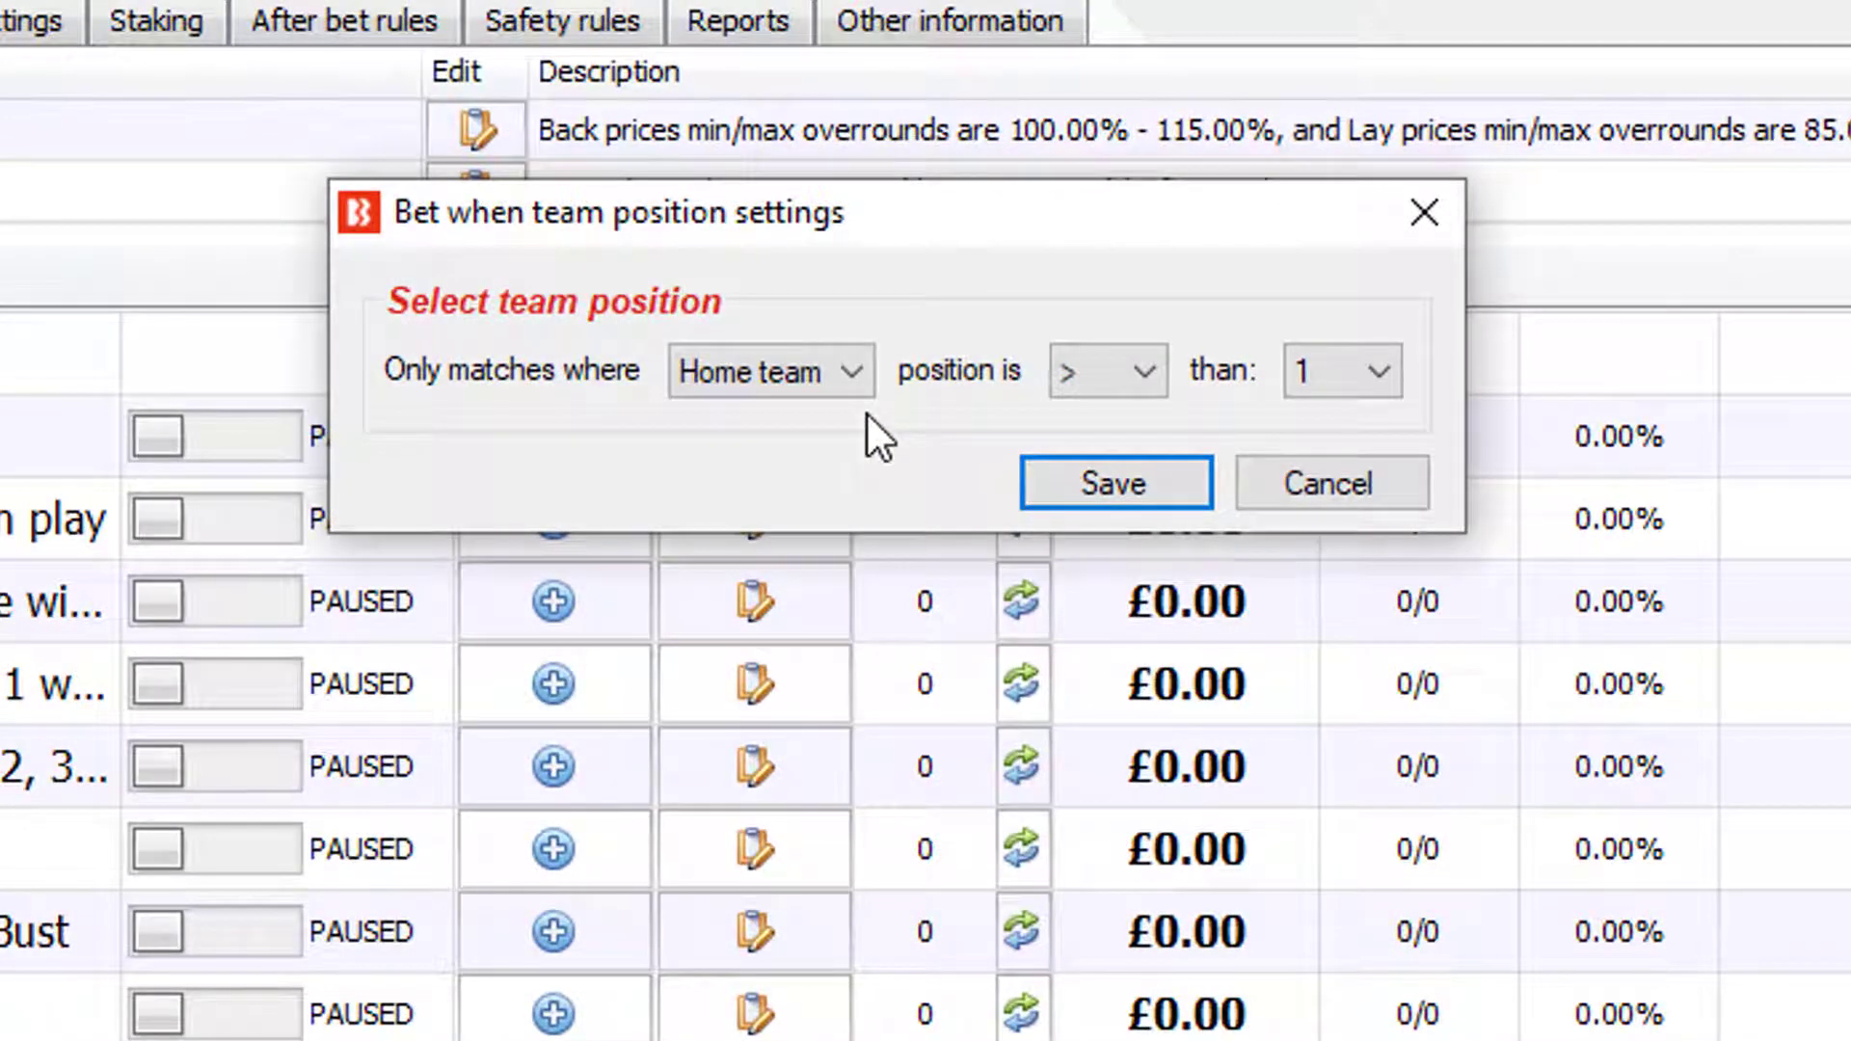
pyautogui.click(832, 382)
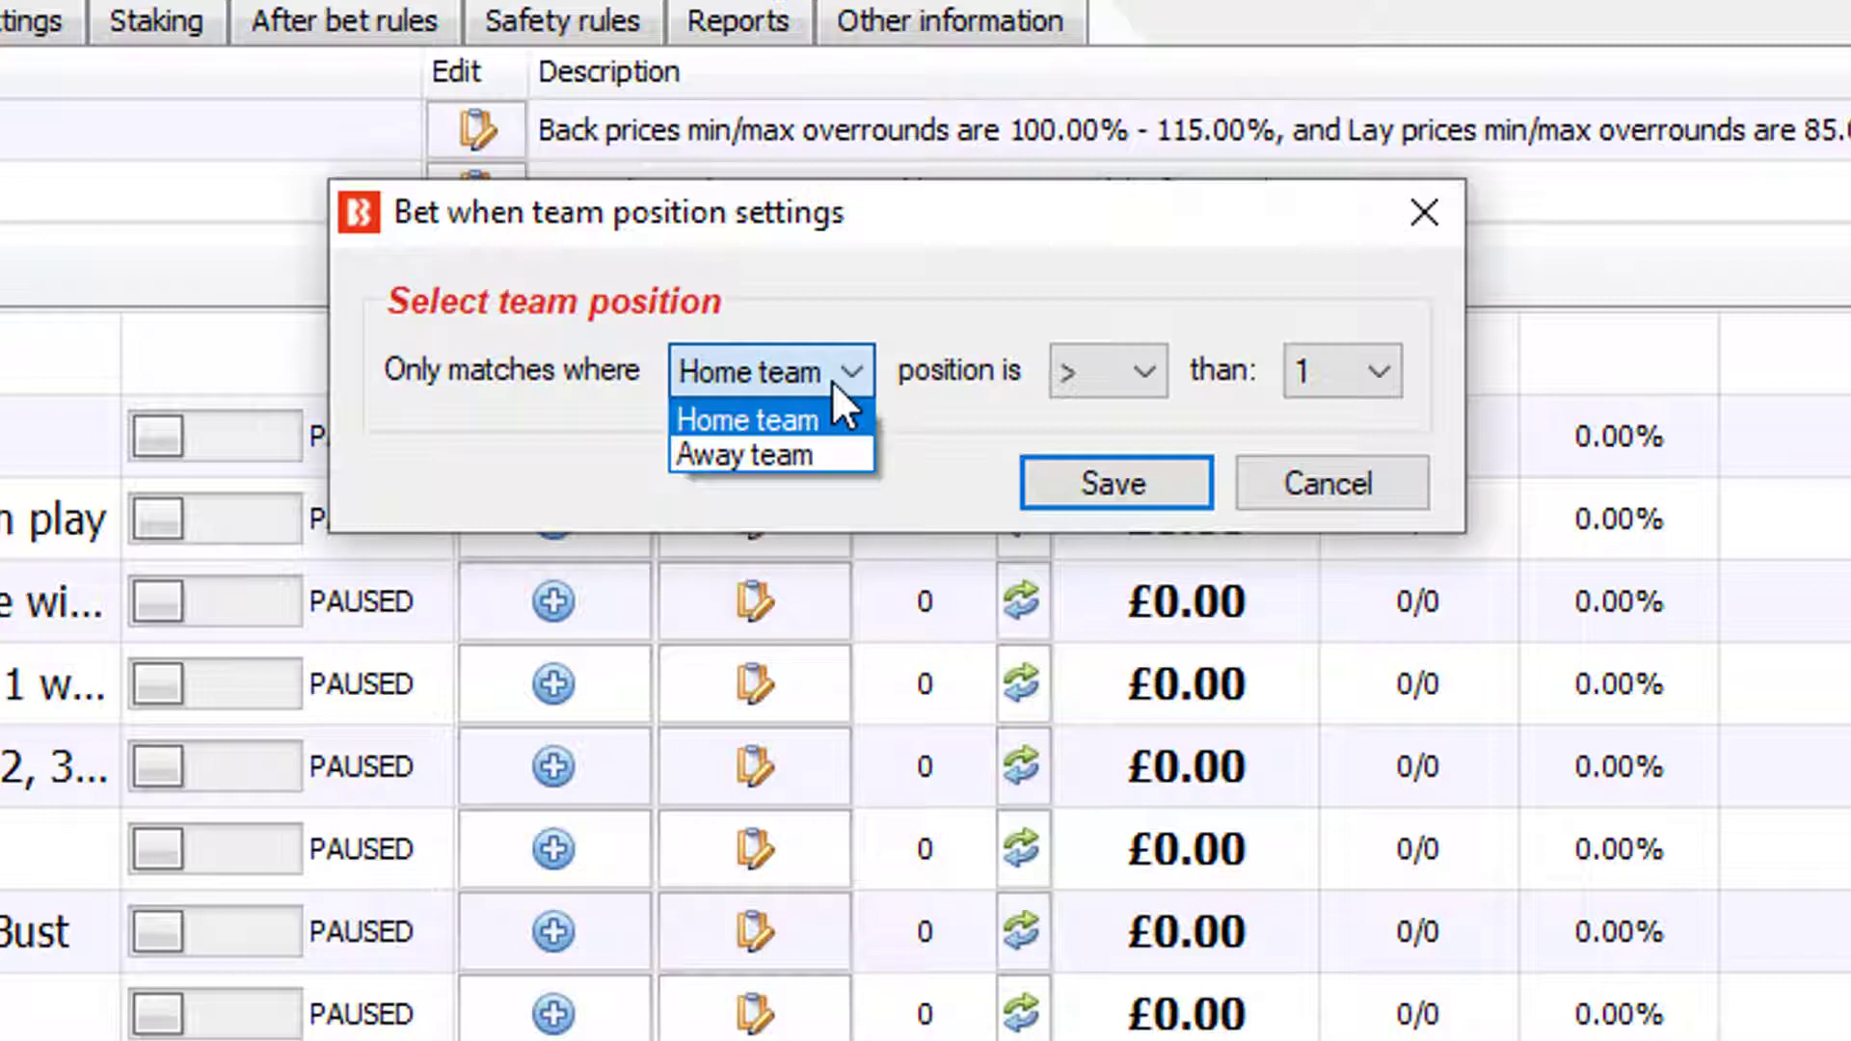
pyautogui.click(623, 438)
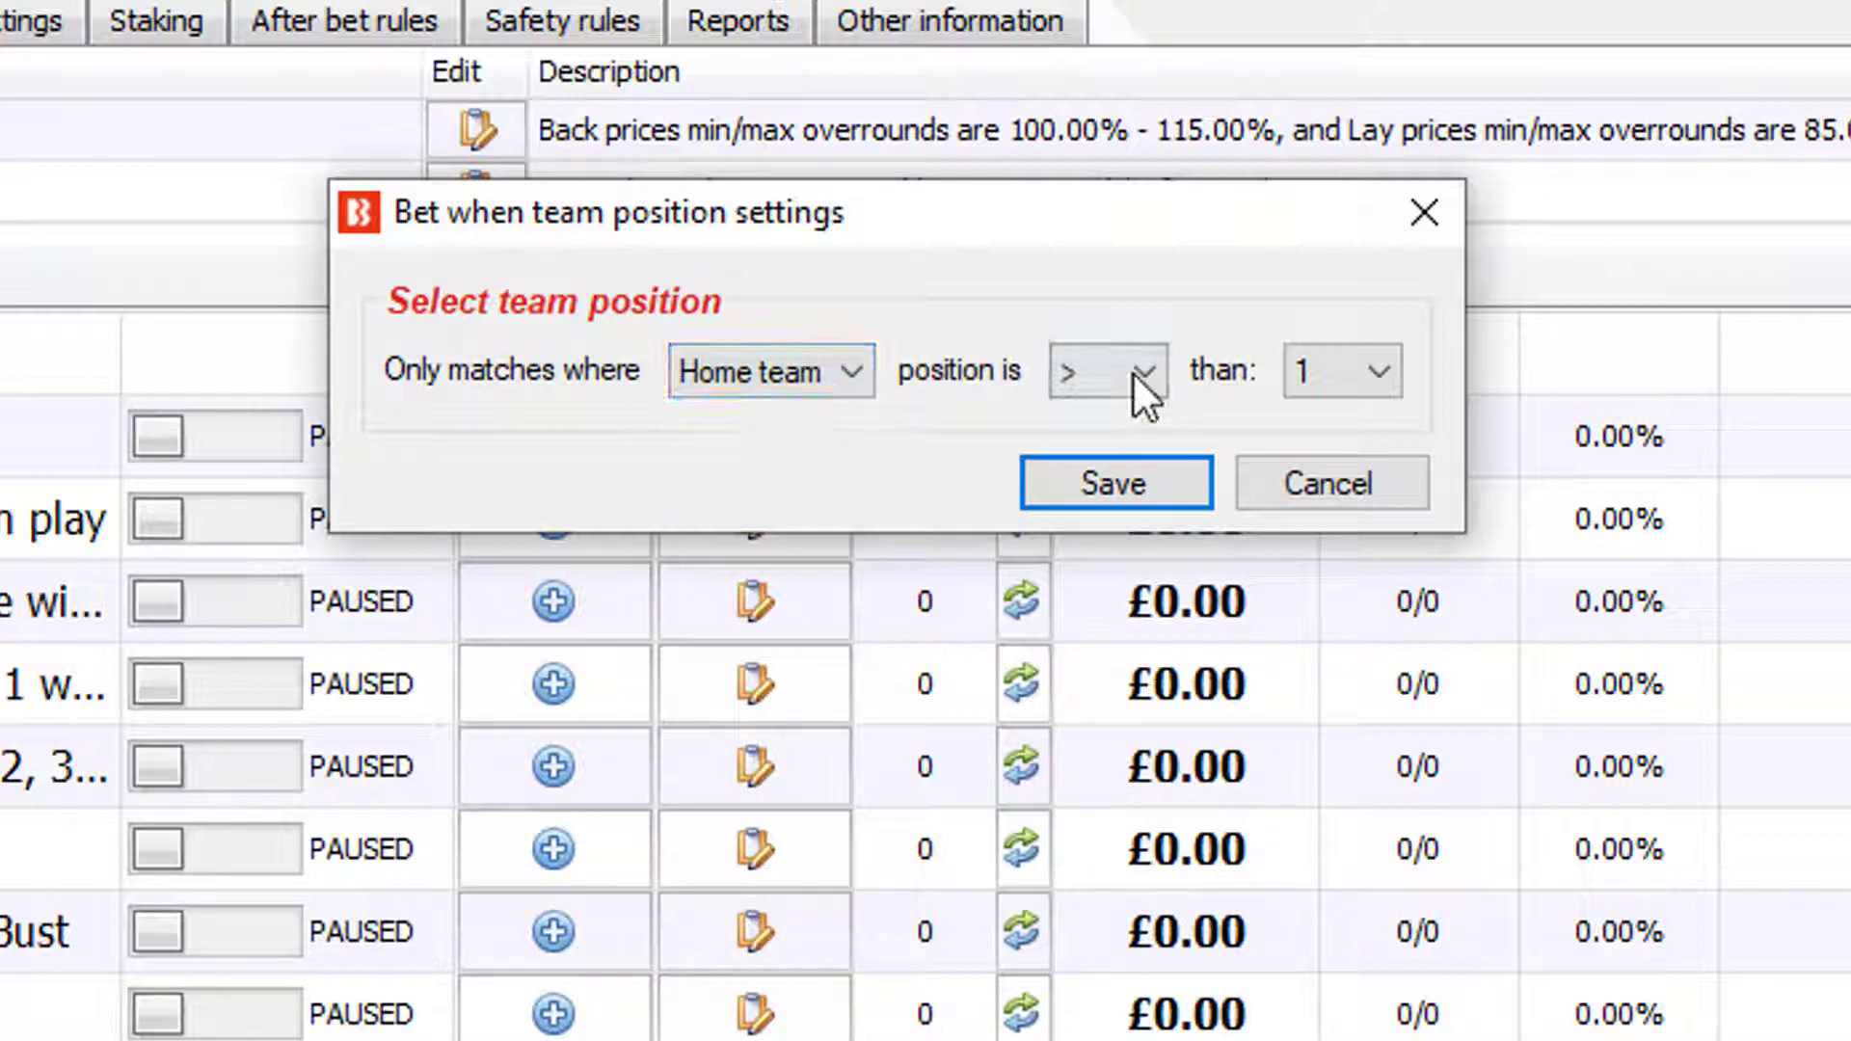
pyautogui.click(1132, 372)
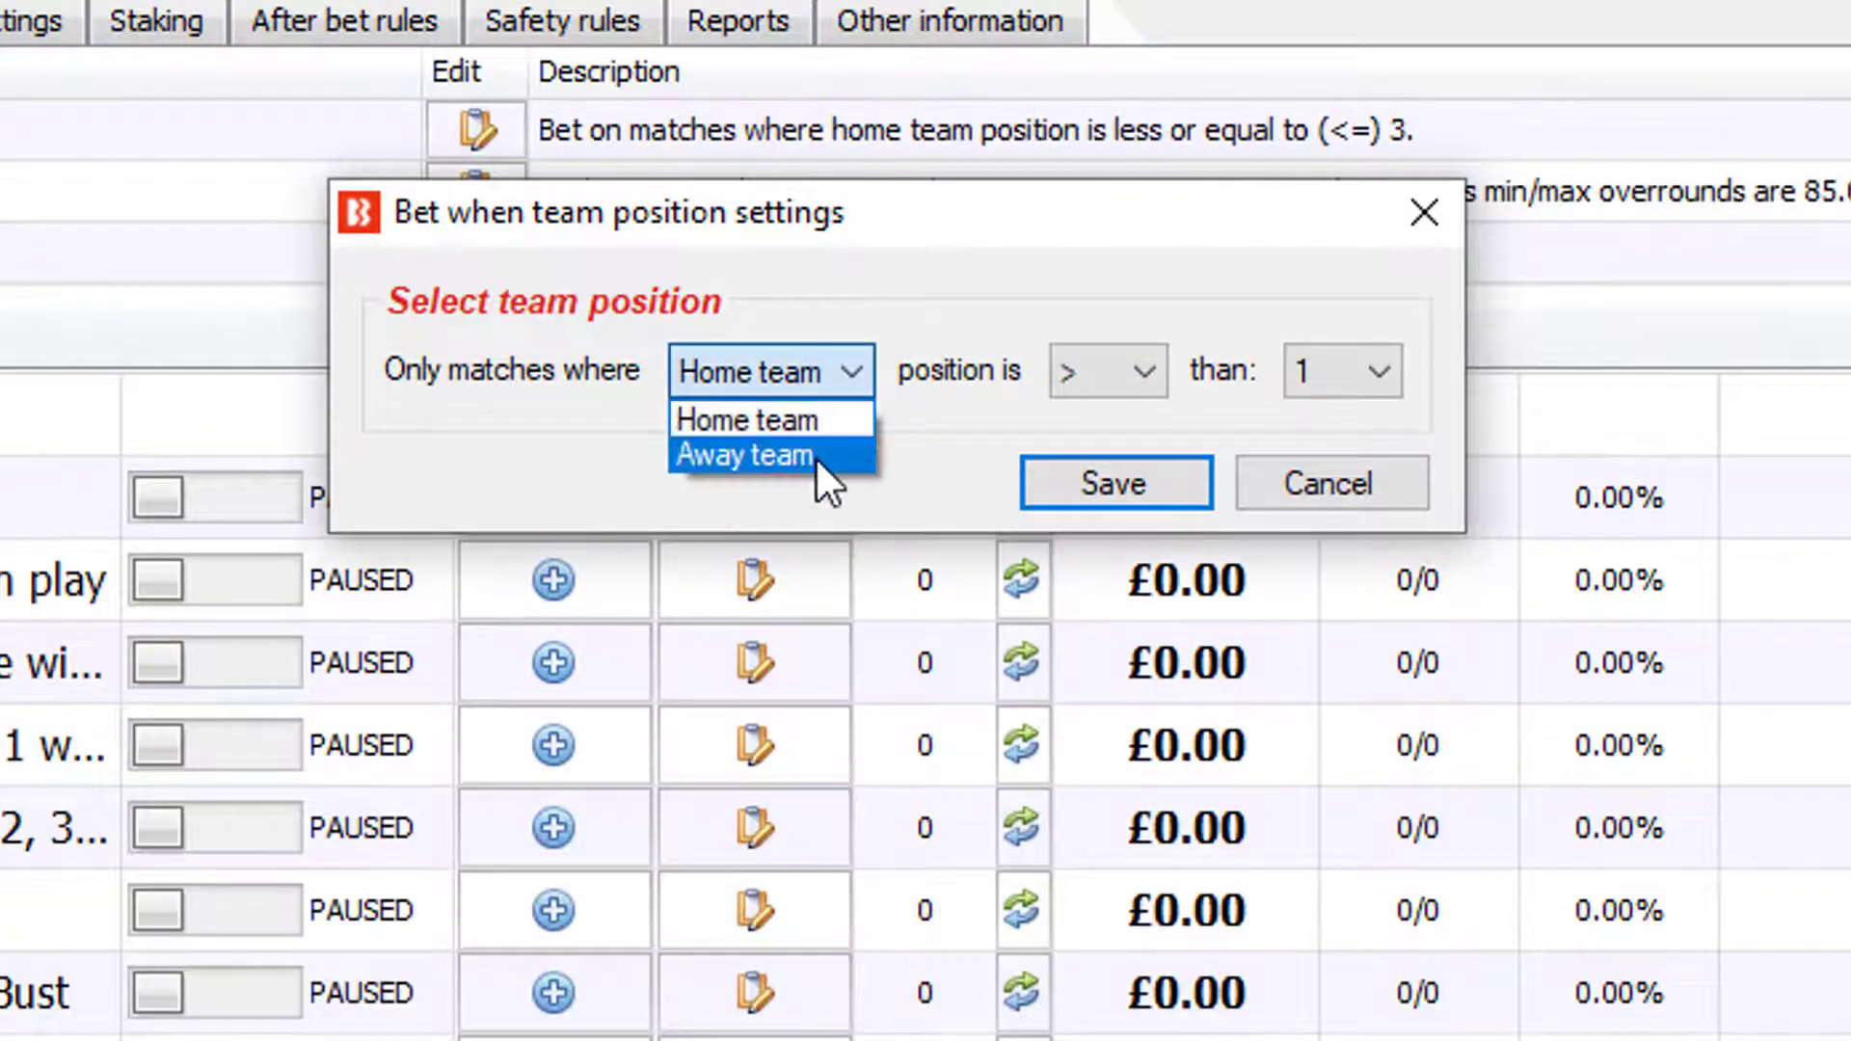
# Add a second Football - Team position rule requiring the away team's position to be >= 18, and save it.
pyautogui.click(820, 457)
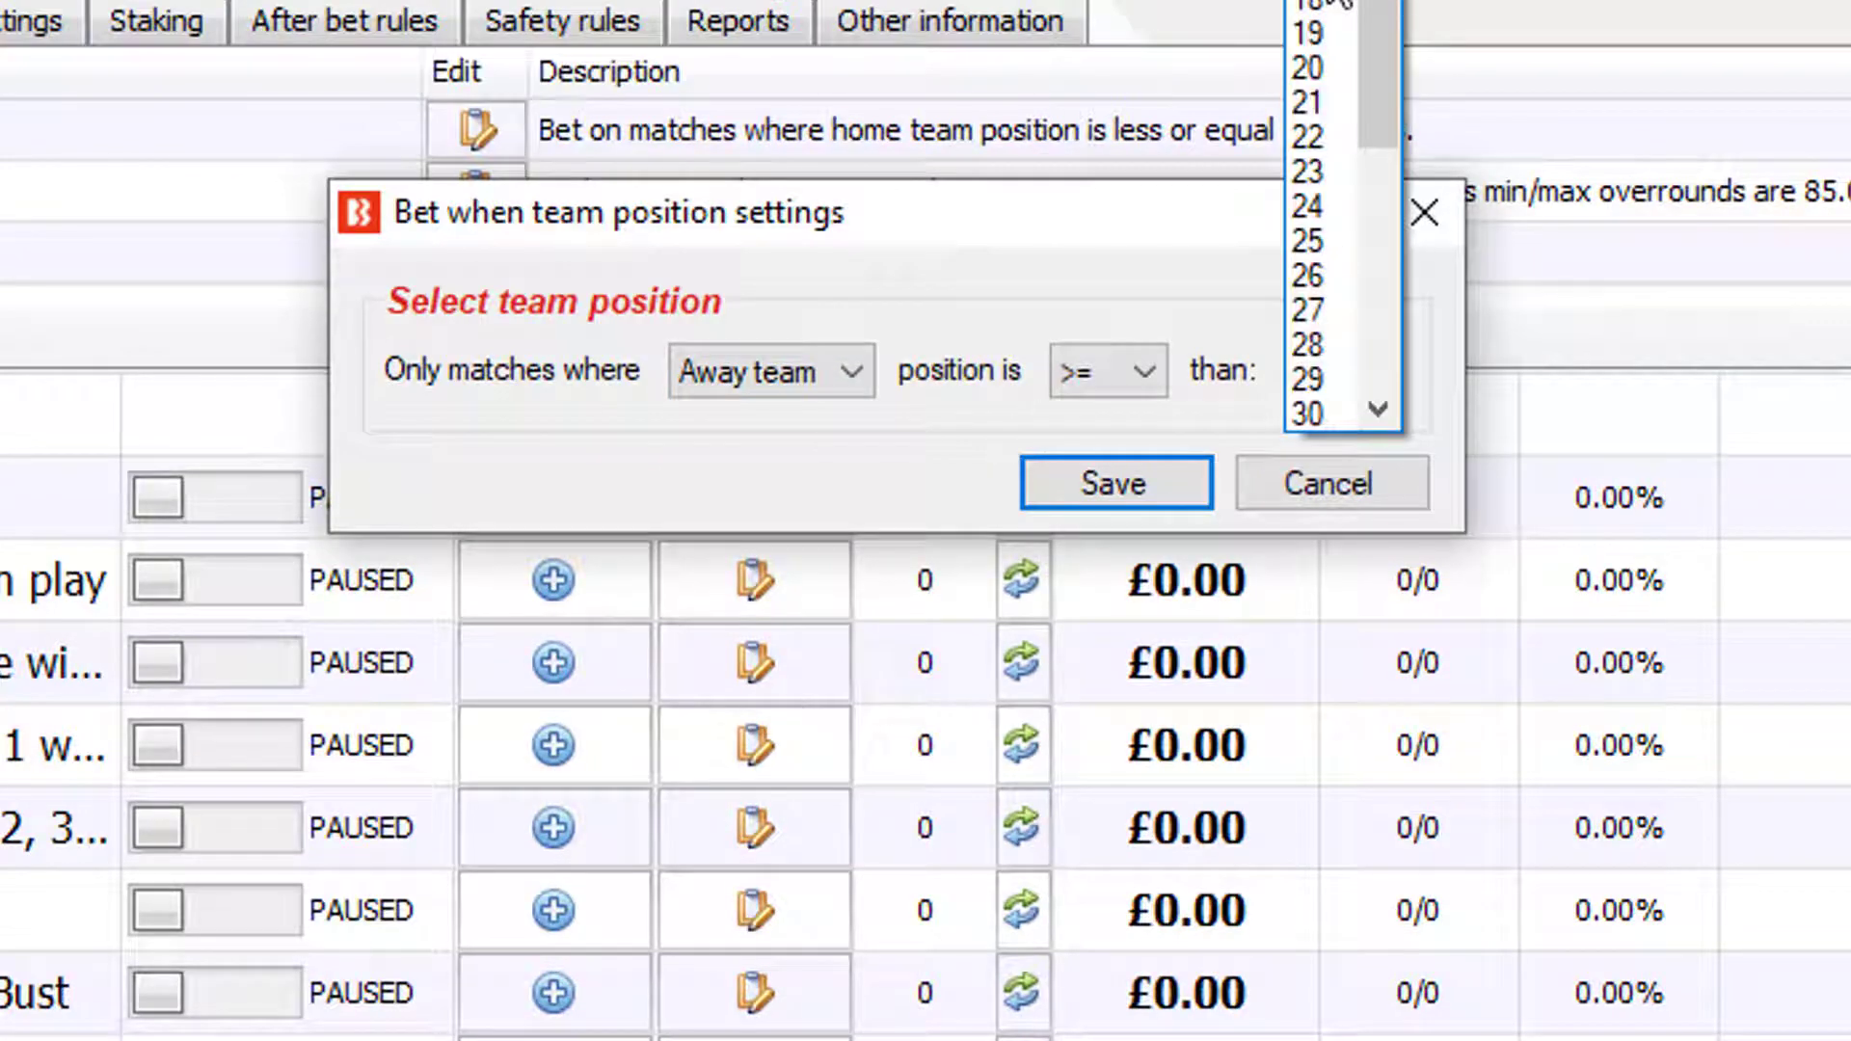
pyautogui.click(1341, 9)
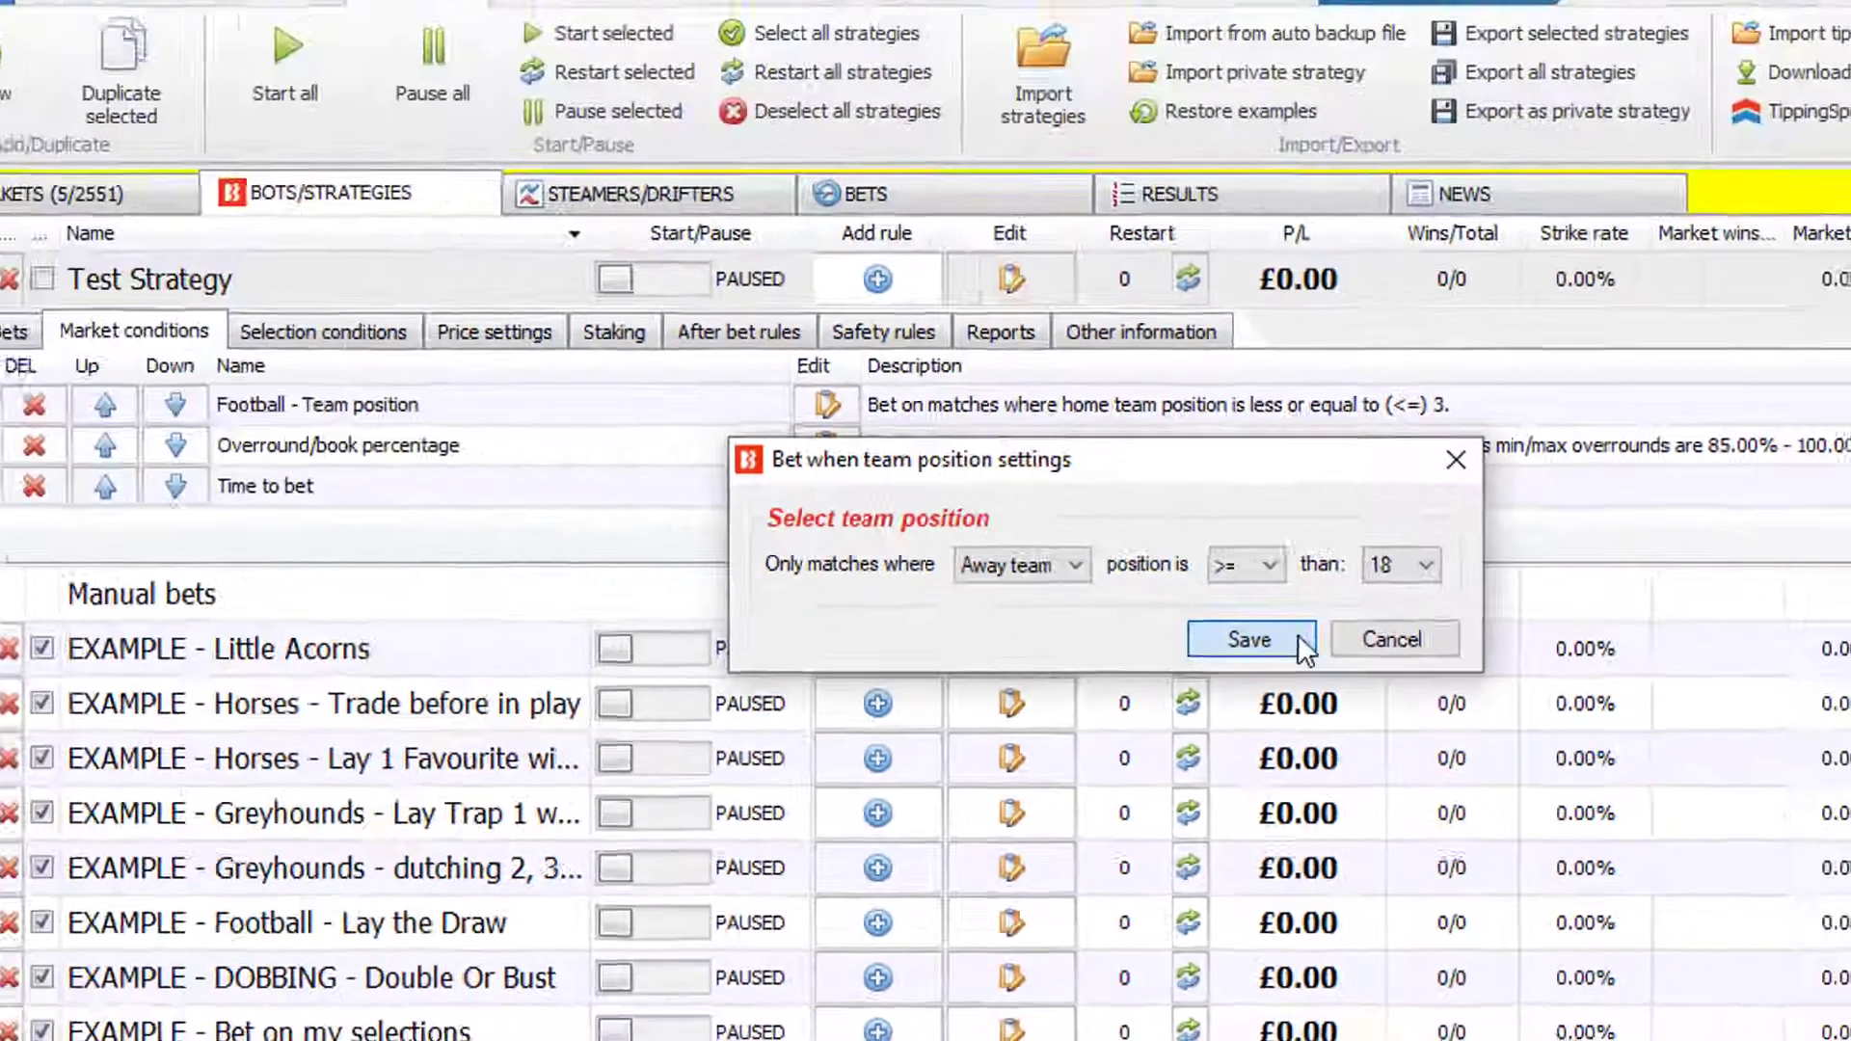
pyautogui.click(1250, 639)
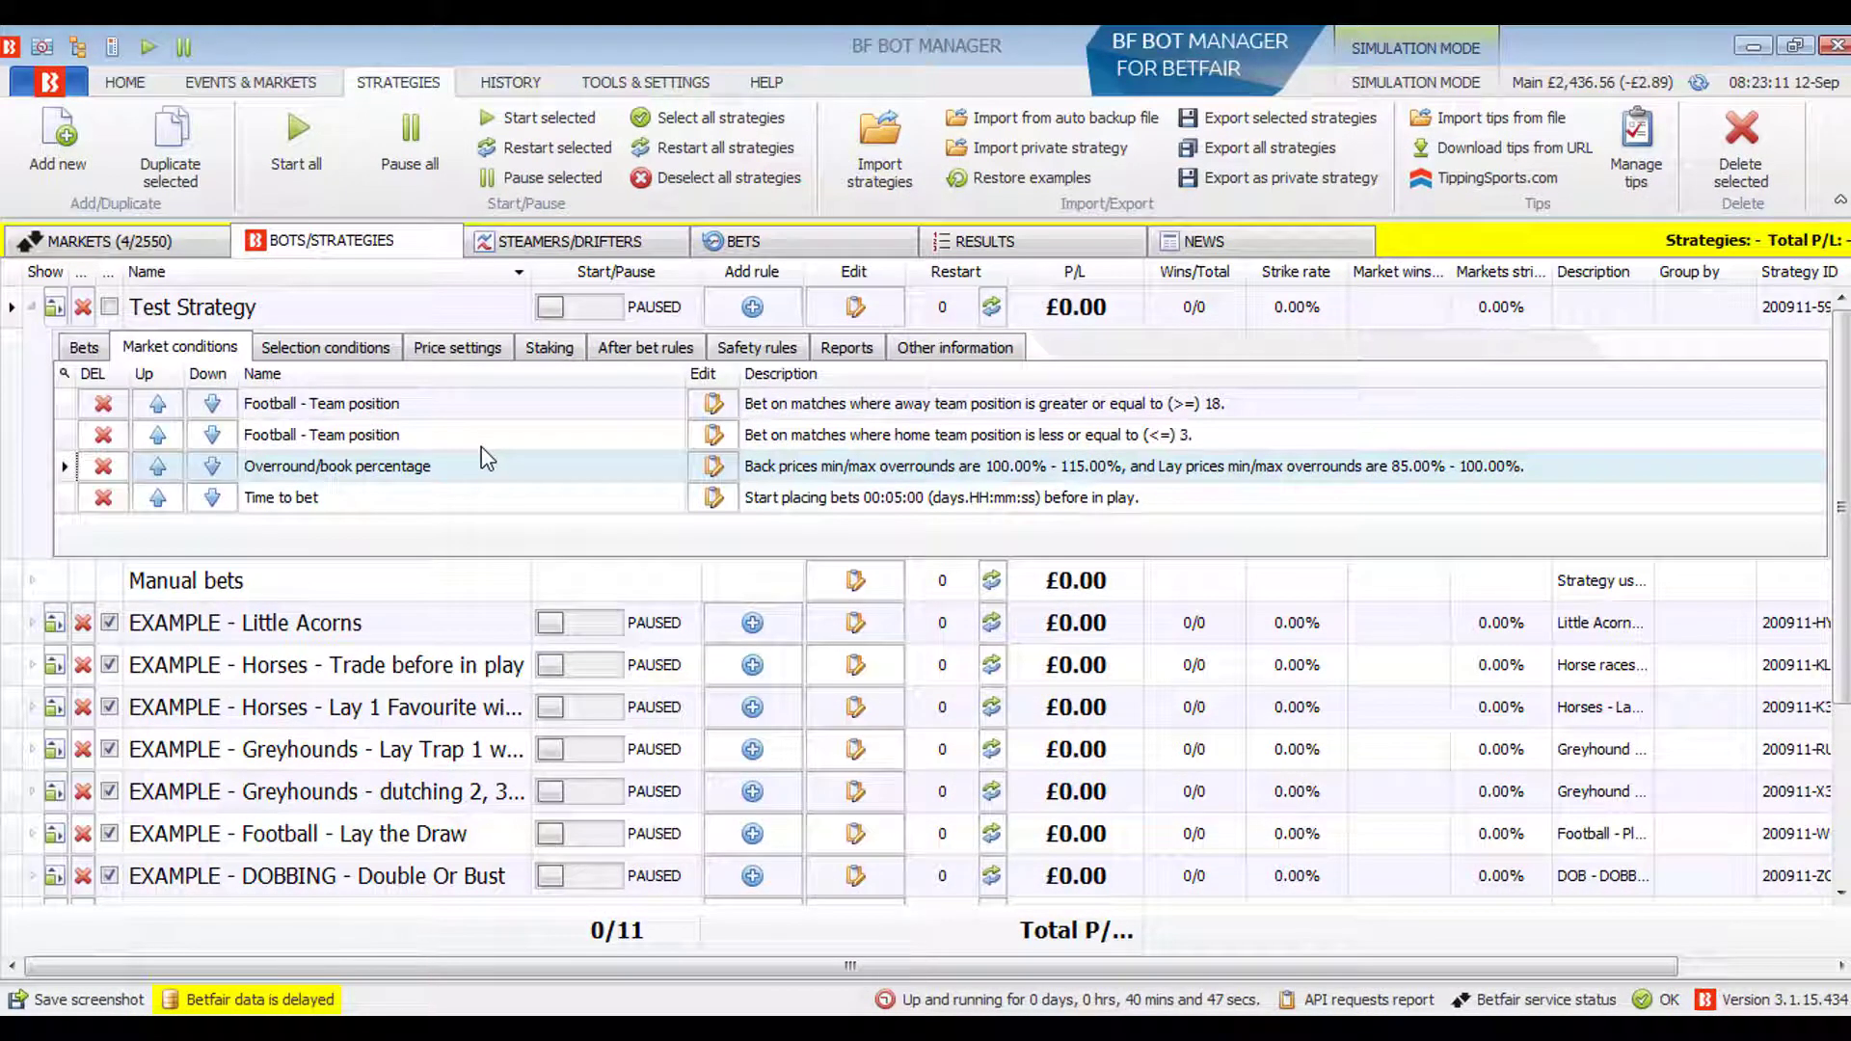
# Open the list of rules that can be added to Test Strategy and review the available rule categories.
pyautogui.click(718, 309)
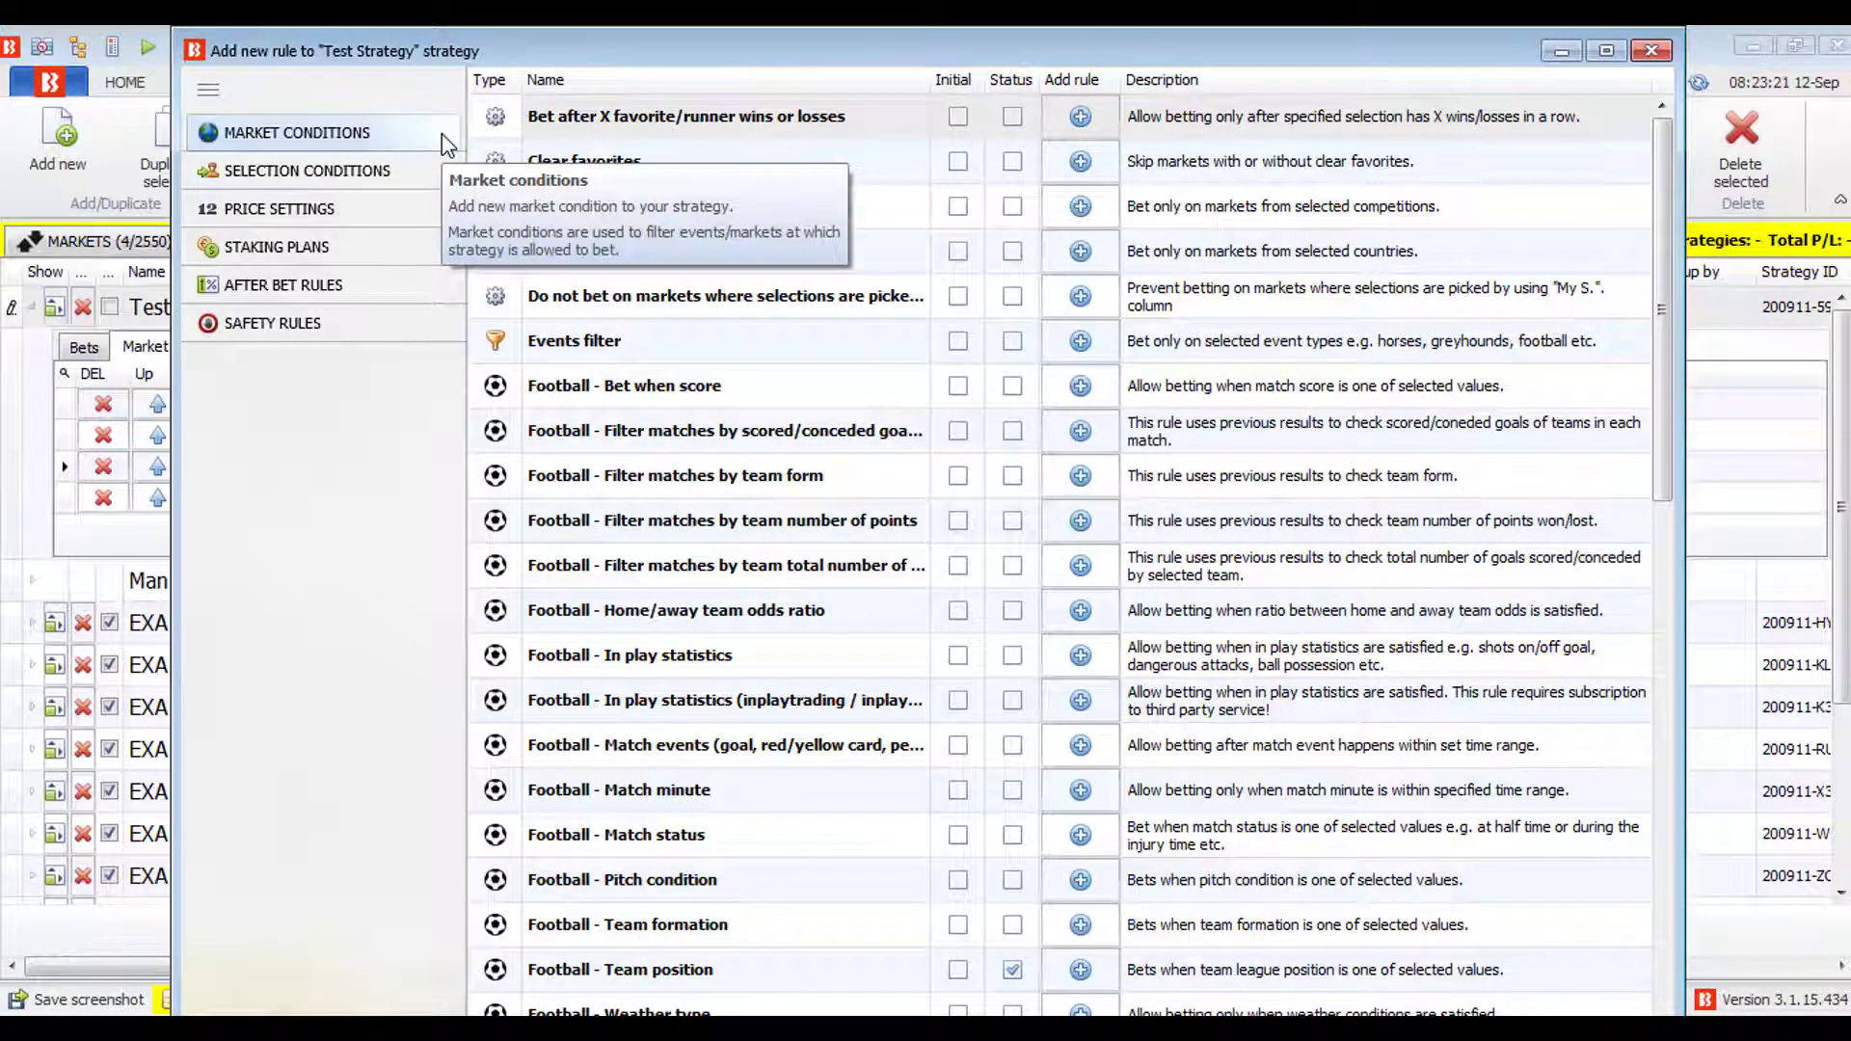
pyautogui.click(390, 174)
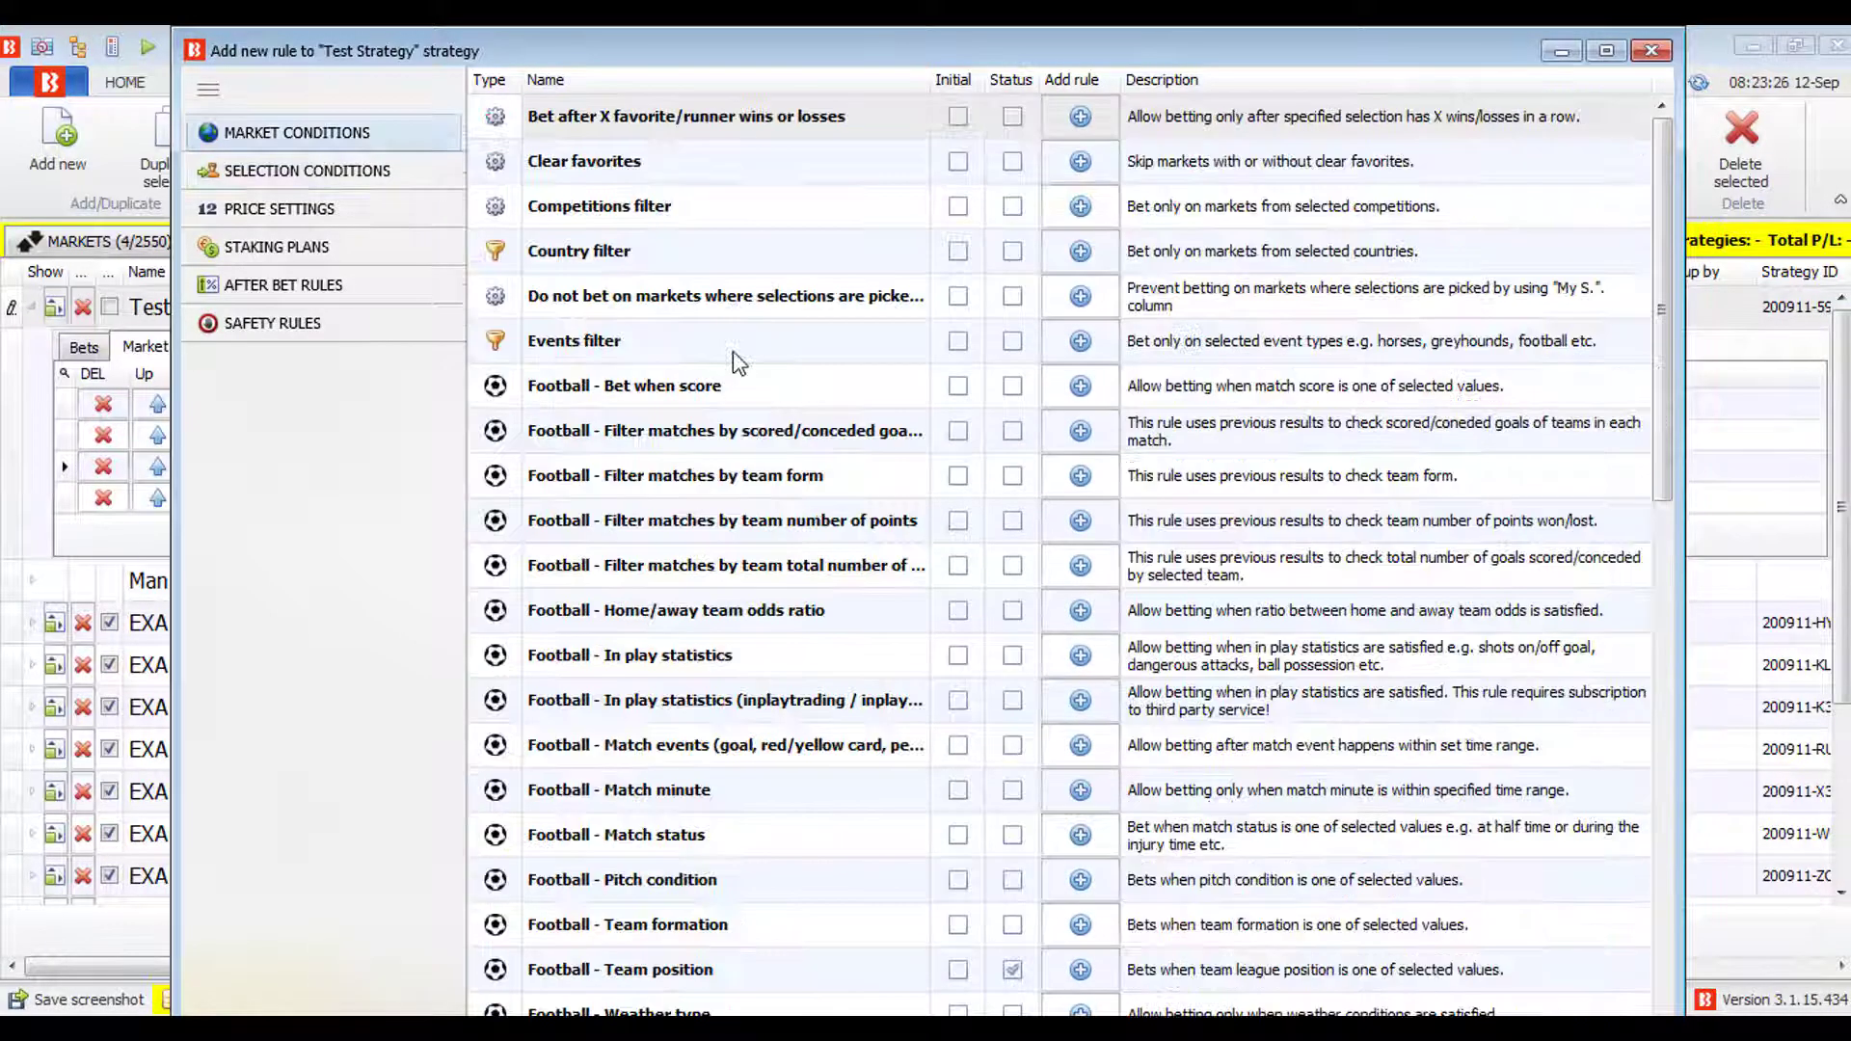